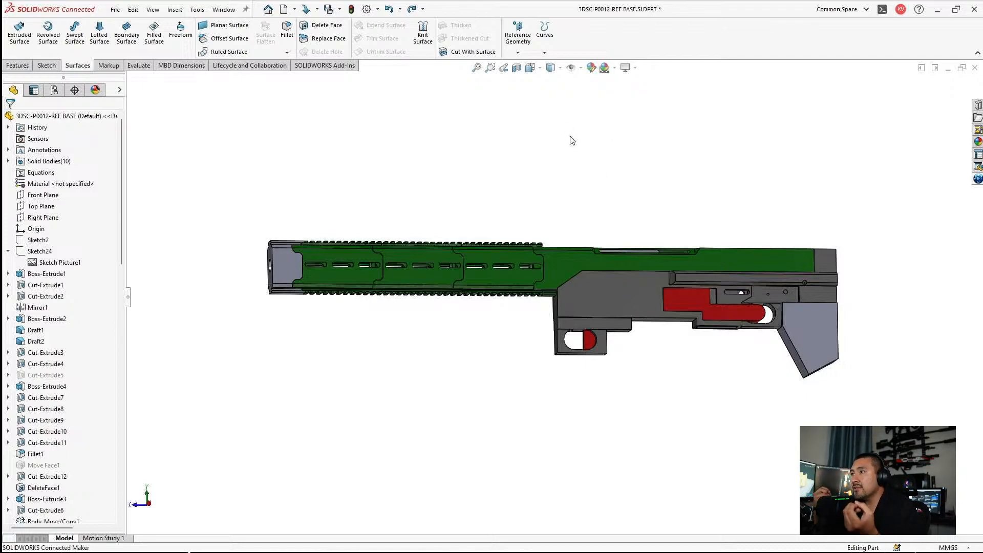
Step: Isolate the grey receiver body to examine its side and open interior, and exit the isolated view
middle_drag(605, 232, 516, 338)
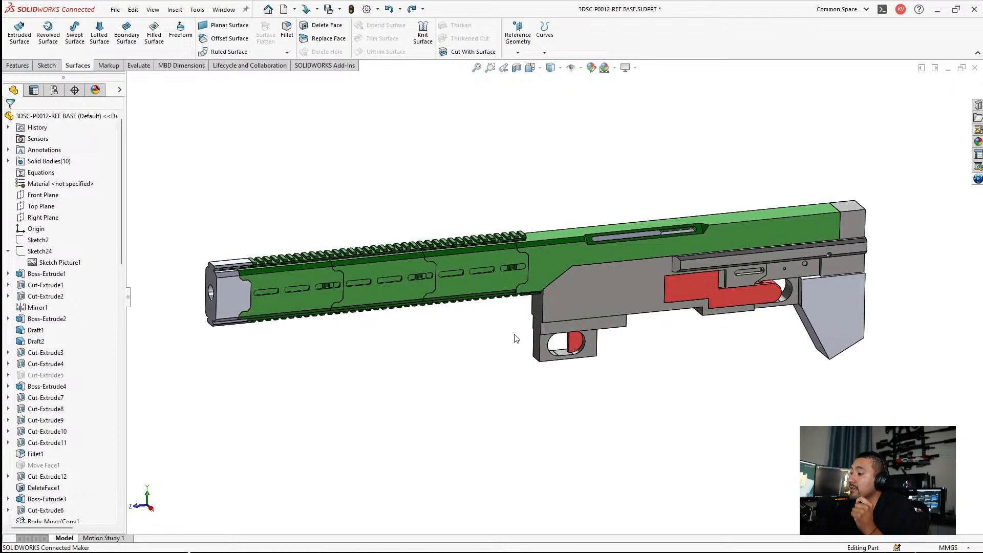
scroll(814, 306, down, 2)
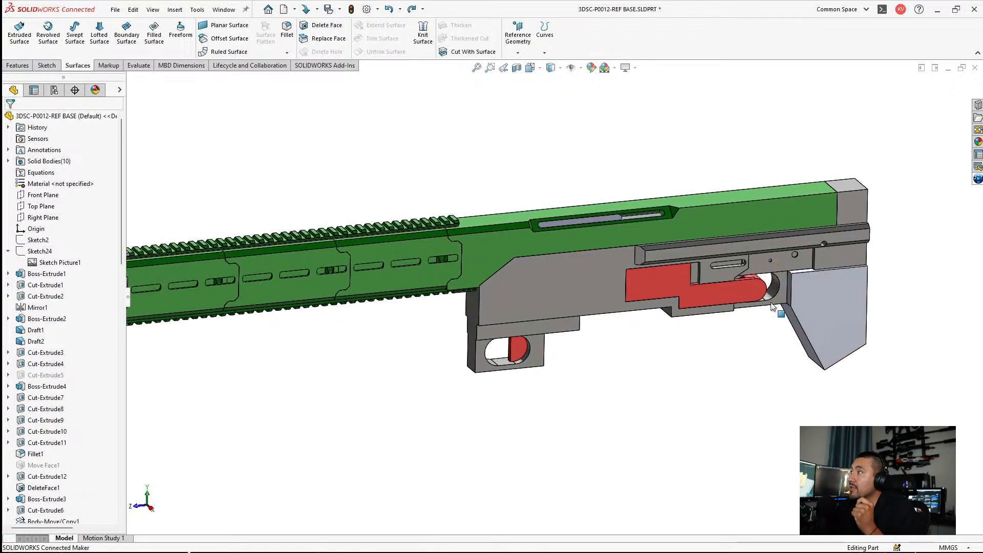
right_click(628, 292)
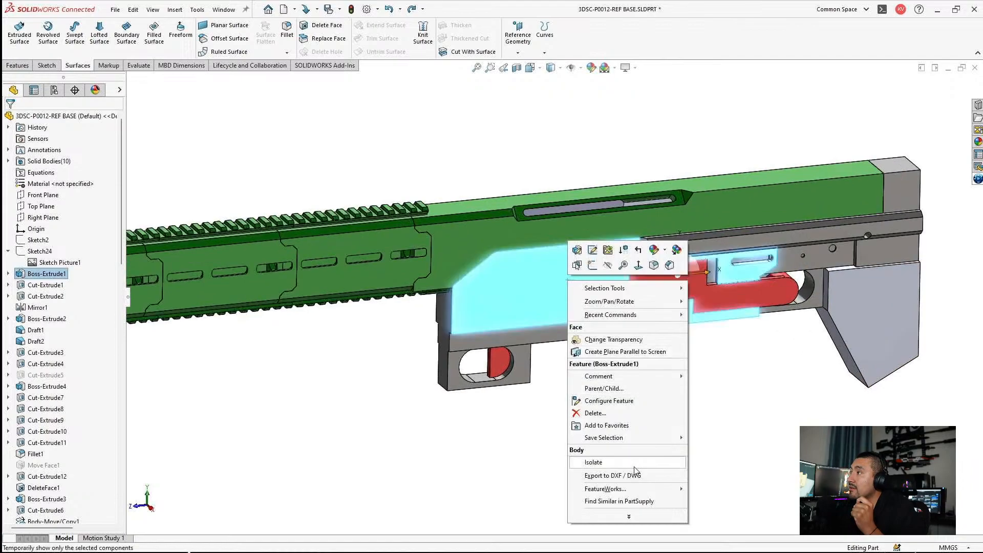
click(609, 467)
scroll(737, 278, down, 2)
scroll(727, 396, up, 1)
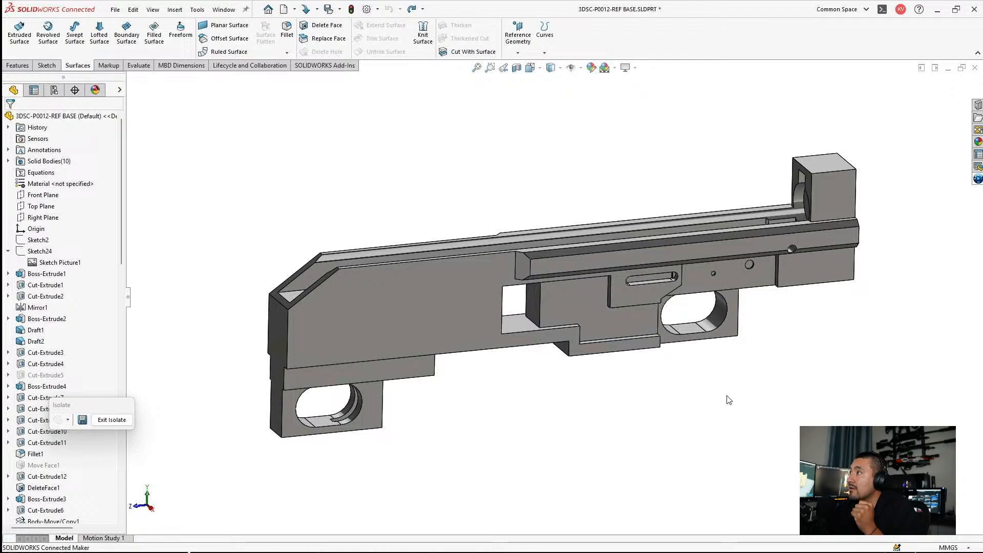
middle_drag(674, 238, 686, 361)
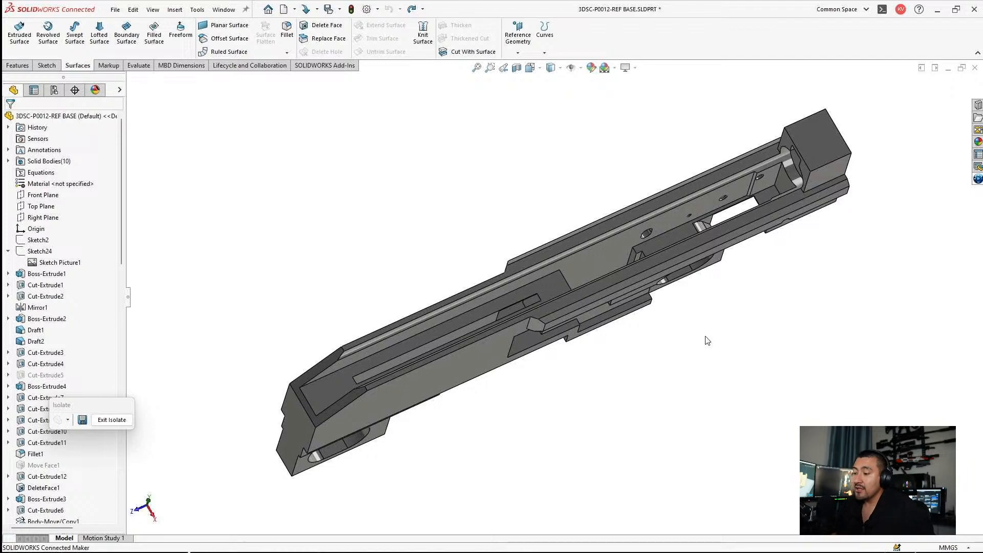
middle_drag(685, 395, 659, 252)
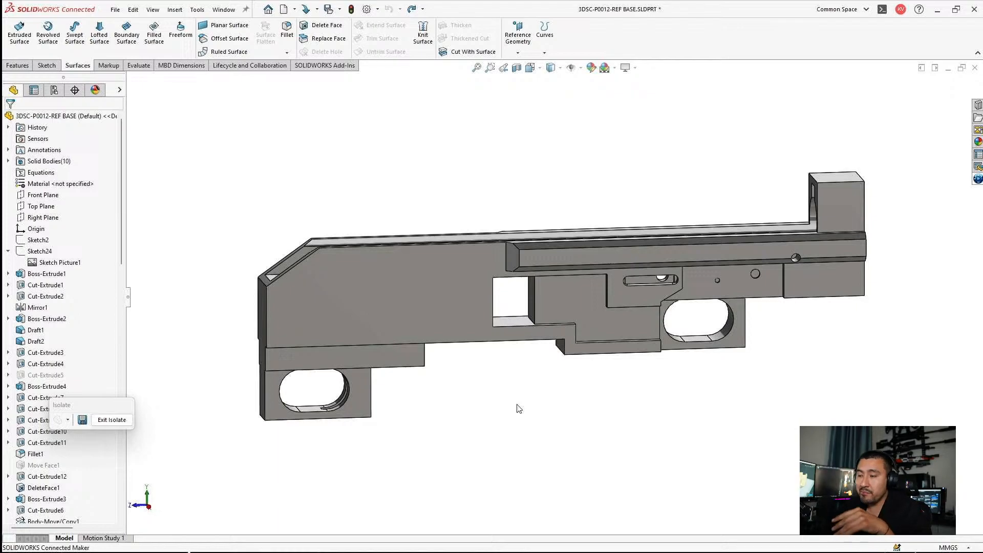
click(108, 422)
Step: Isolate the red stepped linkage body in the receiver to examine its shape, and exit the isolated view
scroll(478, 318, down, 5)
click(591, 300)
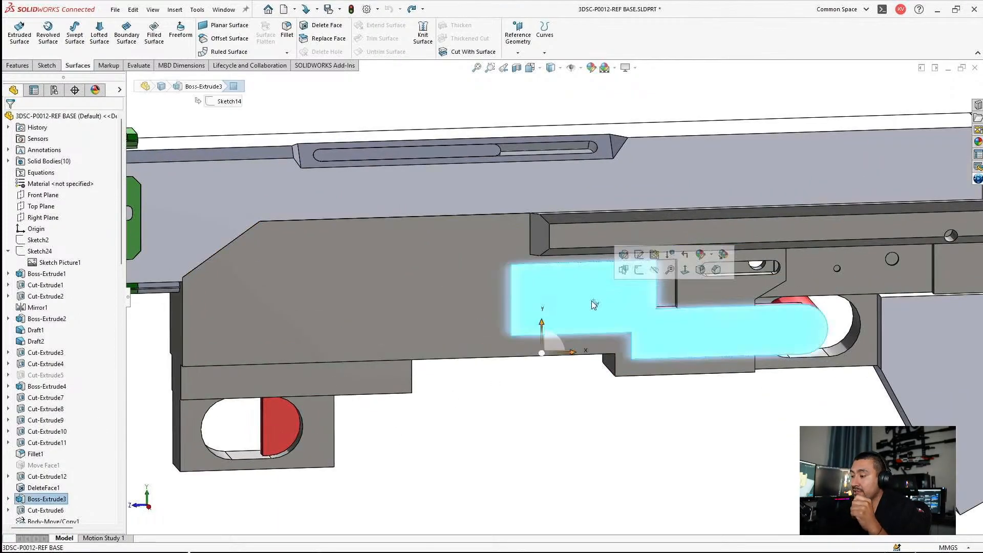
right_click(561, 298)
click(597, 477)
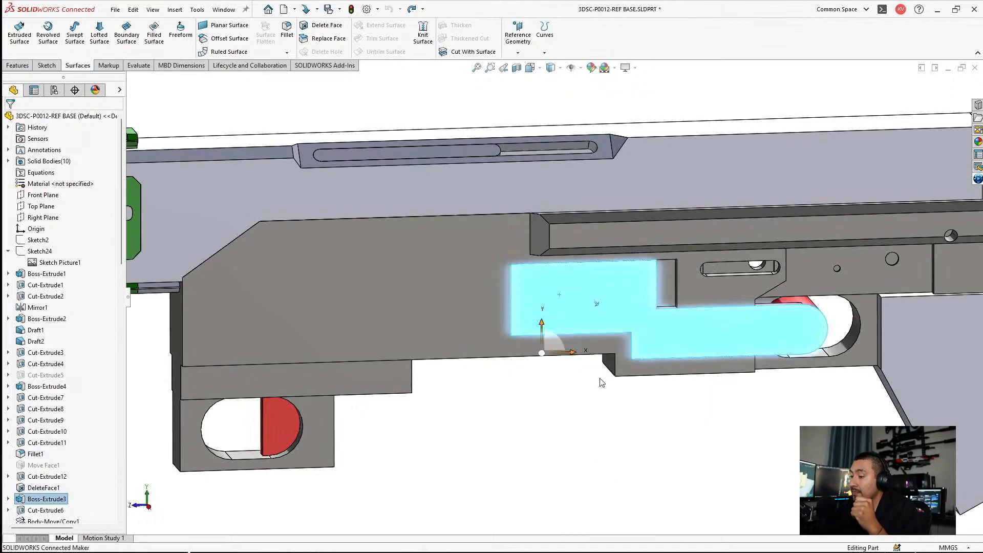
scroll(561, 287, up, 2)
middle_drag(518, 290, 507, 309)
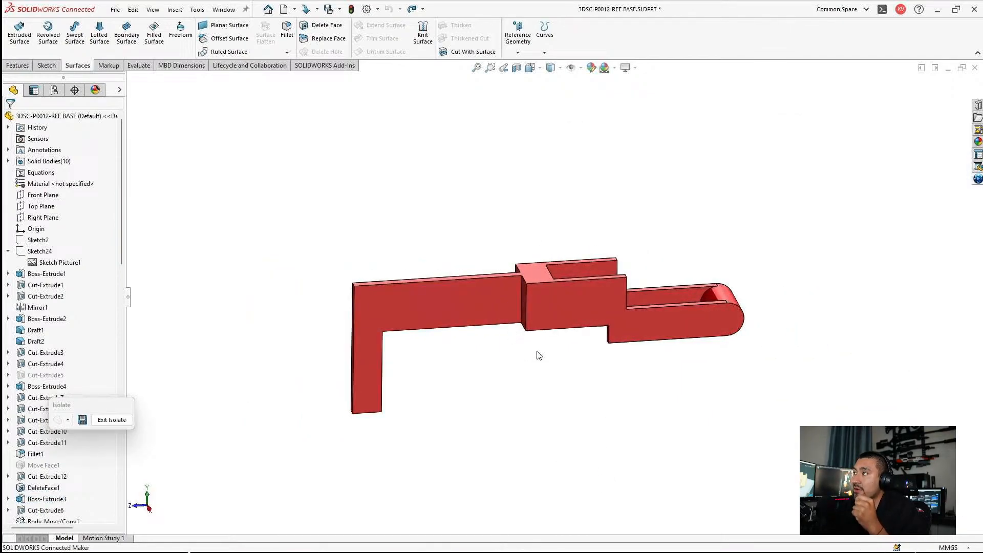
scroll(541, 357, down, 1)
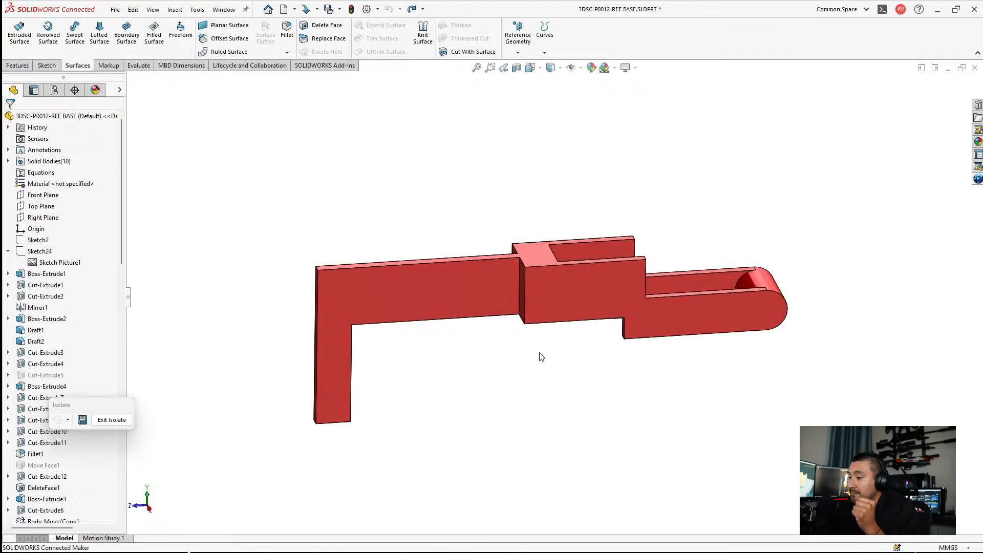
middle_drag(550, 287, 549, 324)
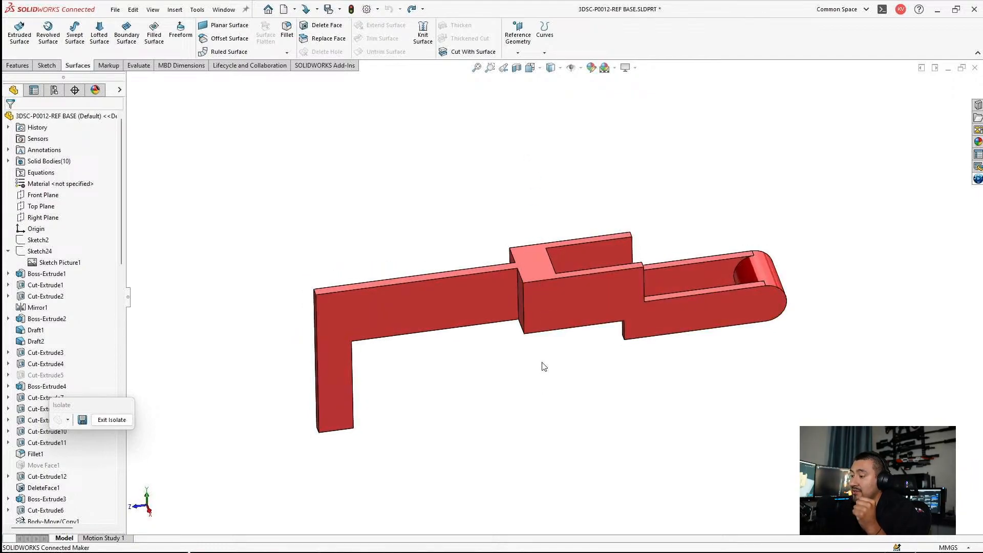
click(111, 419)
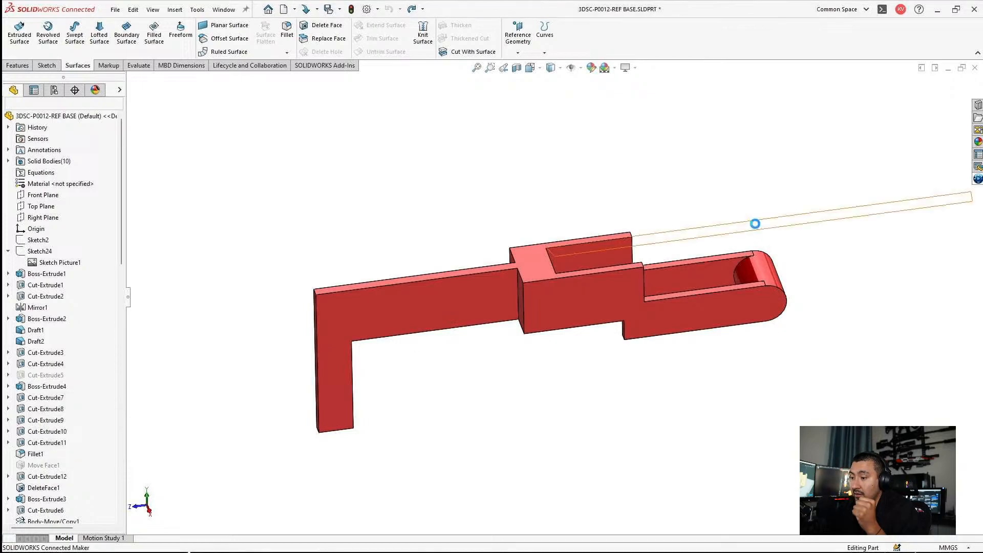
Step: Examine the angled block beneath the rear end of the receiver
scroll(556, 272, up, 3)
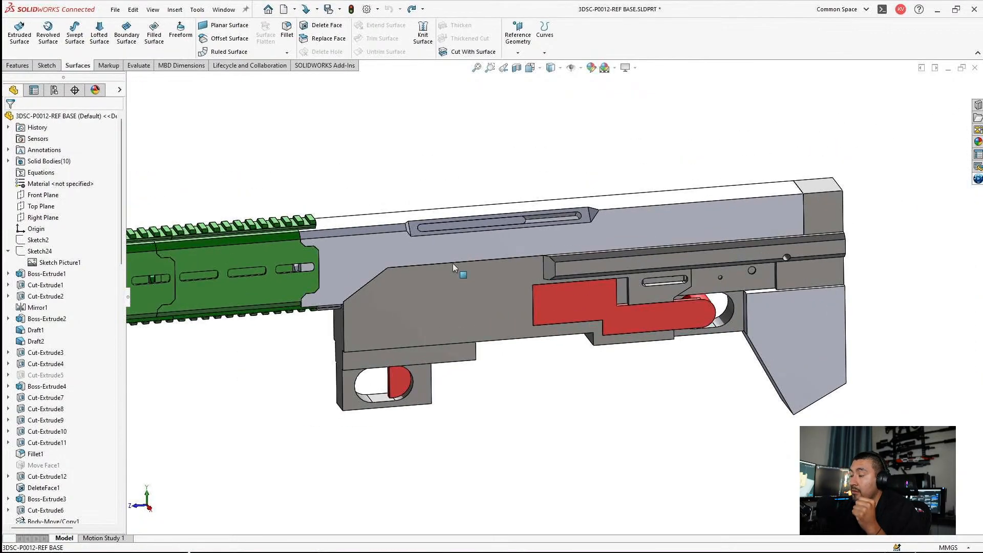
click(788, 342)
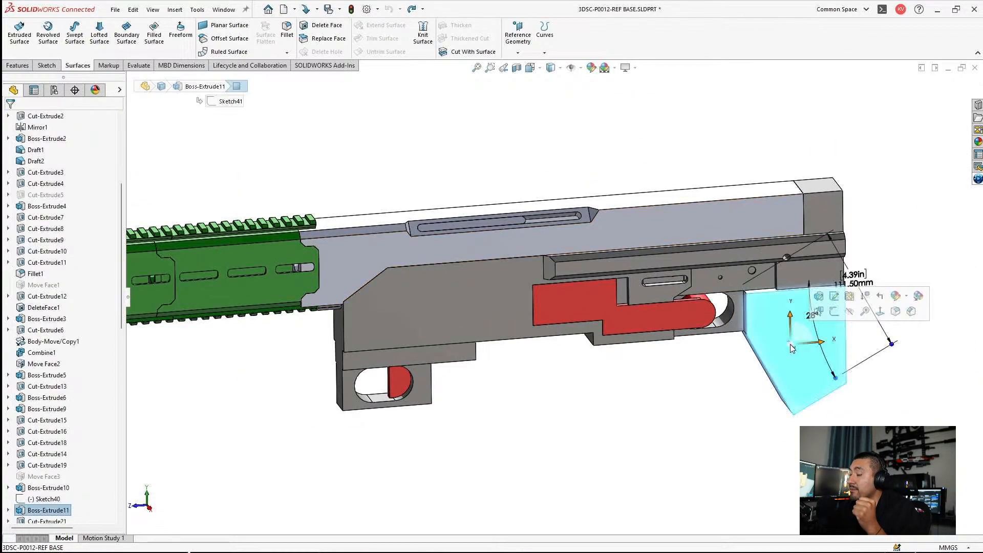
click(673, 407)
scroll(767, 371, down, 3)
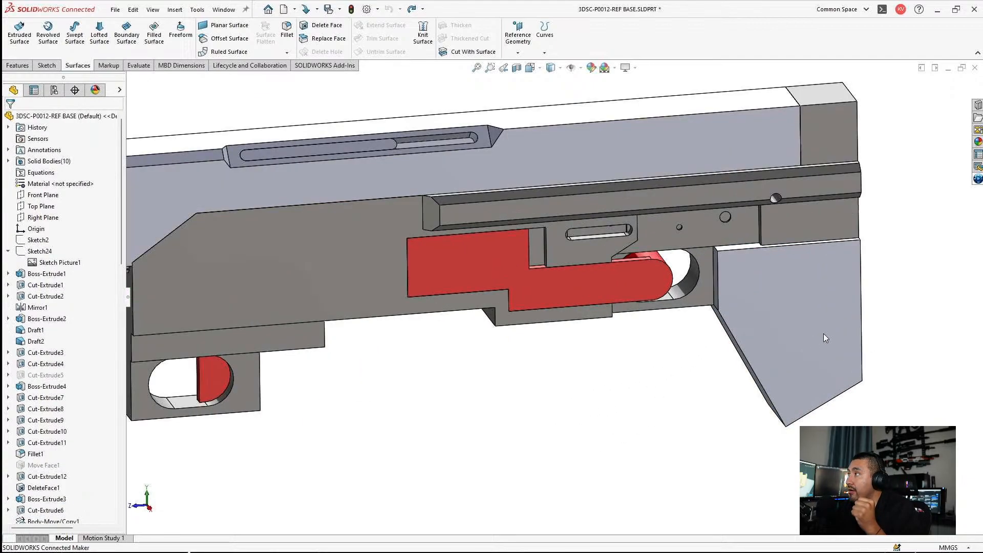
scroll(851, 304, down, 2)
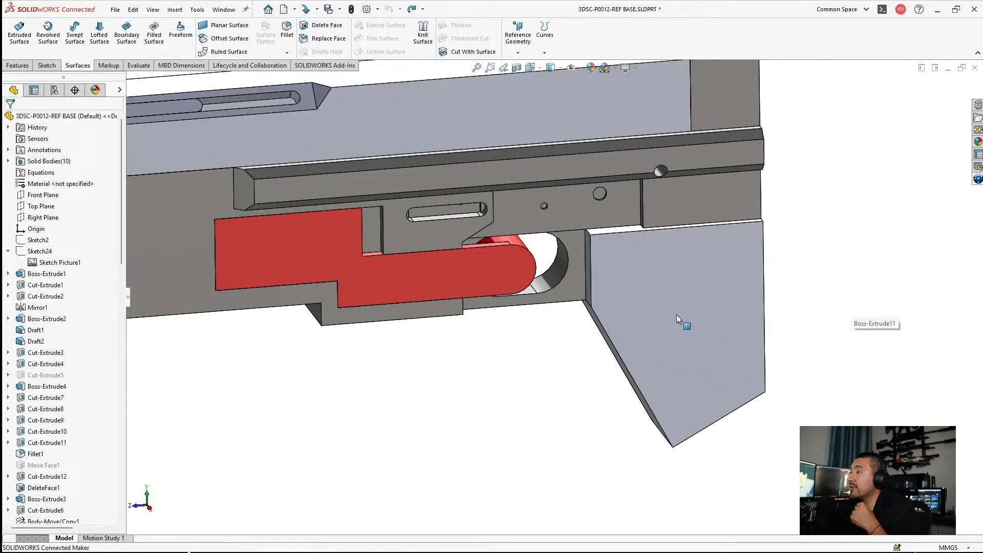
click(677, 314)
click(572, 351)
scroll(570, 354, up, 2)
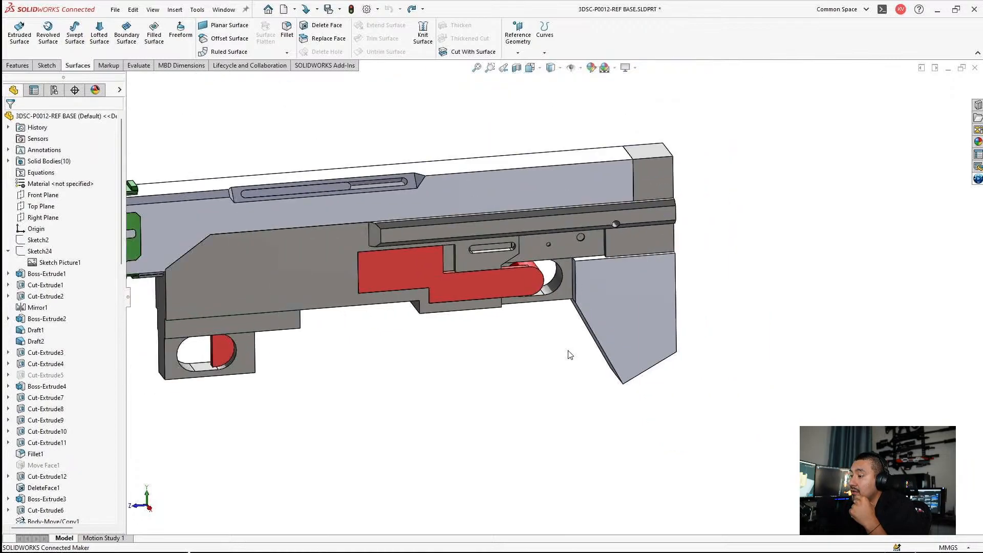
right_click(30, 255)
click(476, 423)
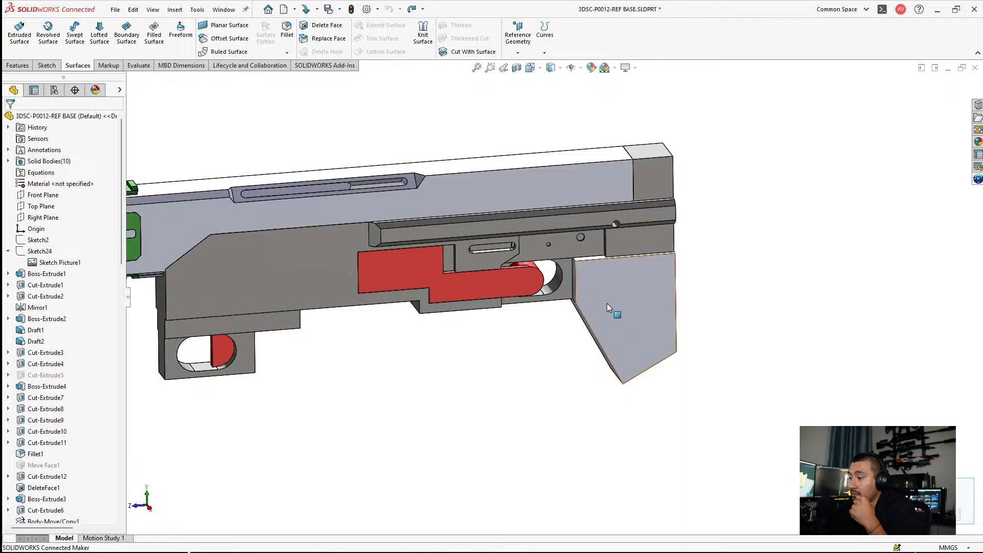
click(607, 283)
right_click(607, 284)
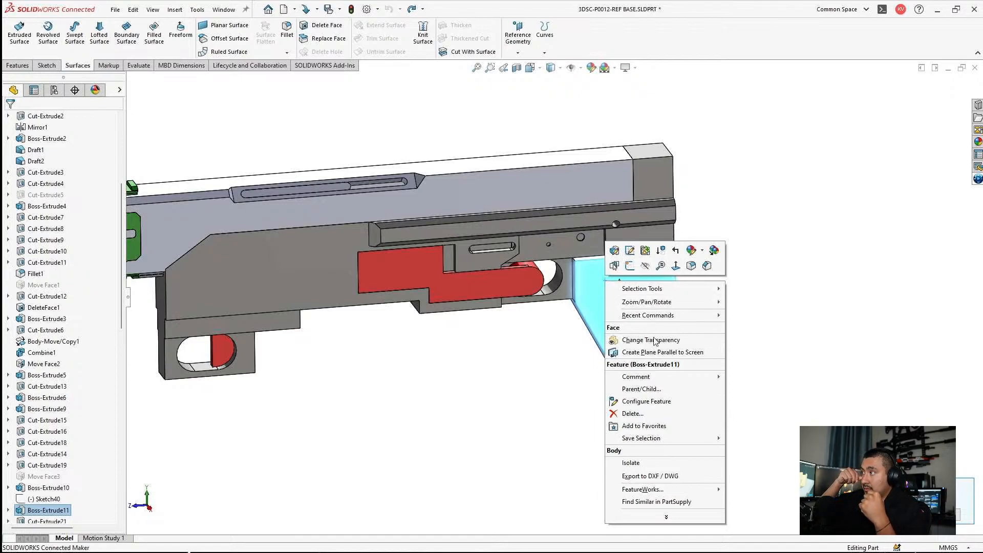
click(536, 451)
click(537, 451)
Step: Make the angled rear block, solid body Cut-Extrude24, transparent to reveal its internal cavity
scroll(57, 256, up, 5)
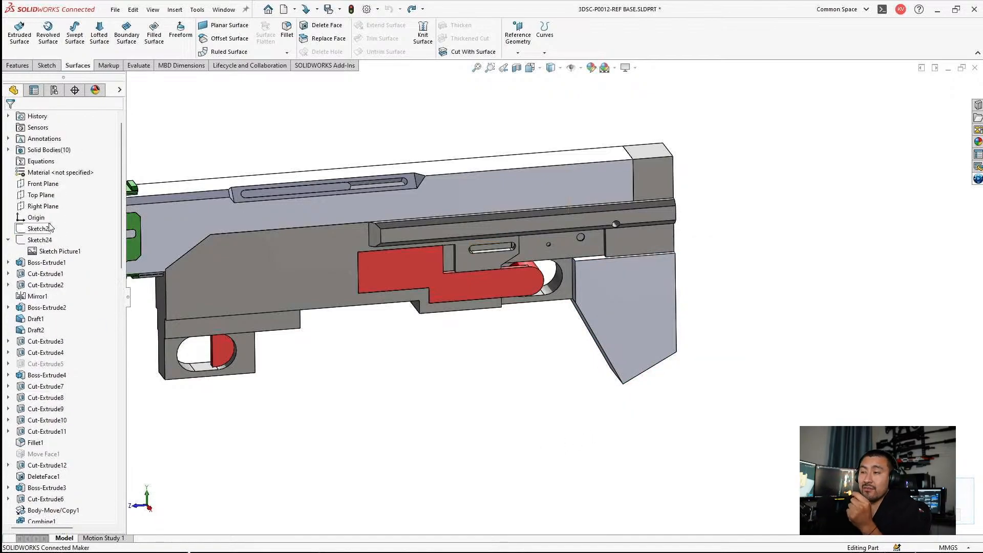
click(8, 161)
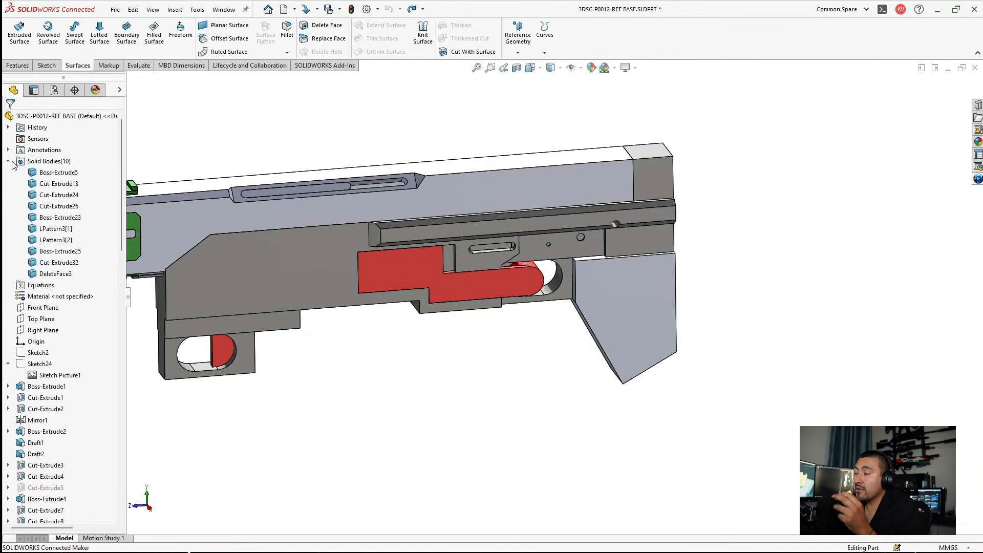
right_click(53, 195)
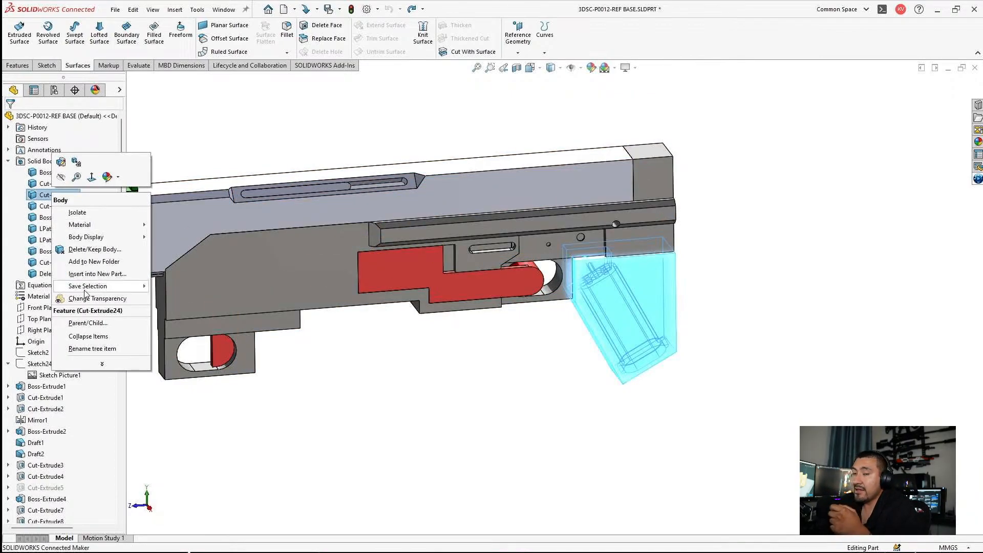
click(97, 298)
scroll(635, 315, down, 3)
scroll(635, 313, down, 1)
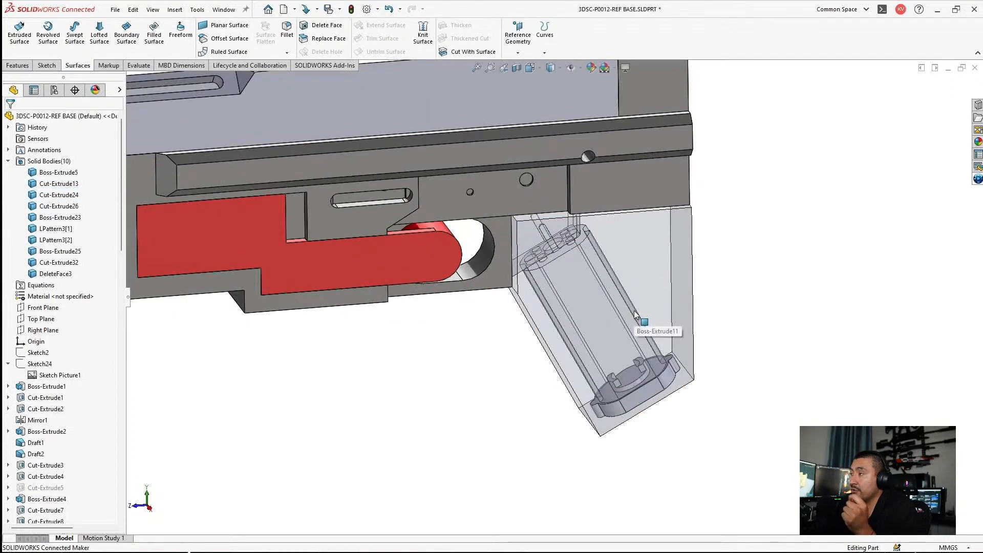
scroll(727, 298, up, 1)
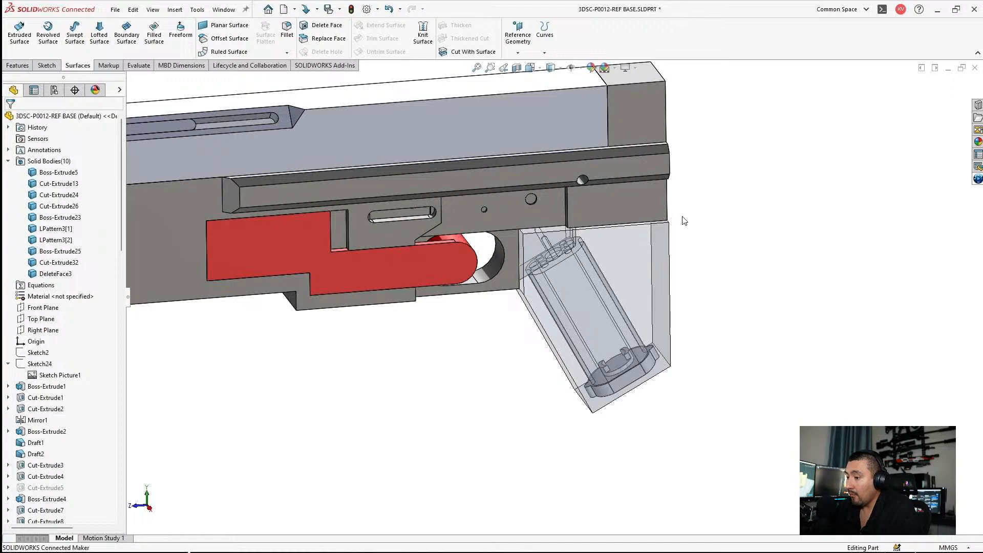
Step: Show Sketch24 so its reference picture appears behind the model
right_click(44, 364)
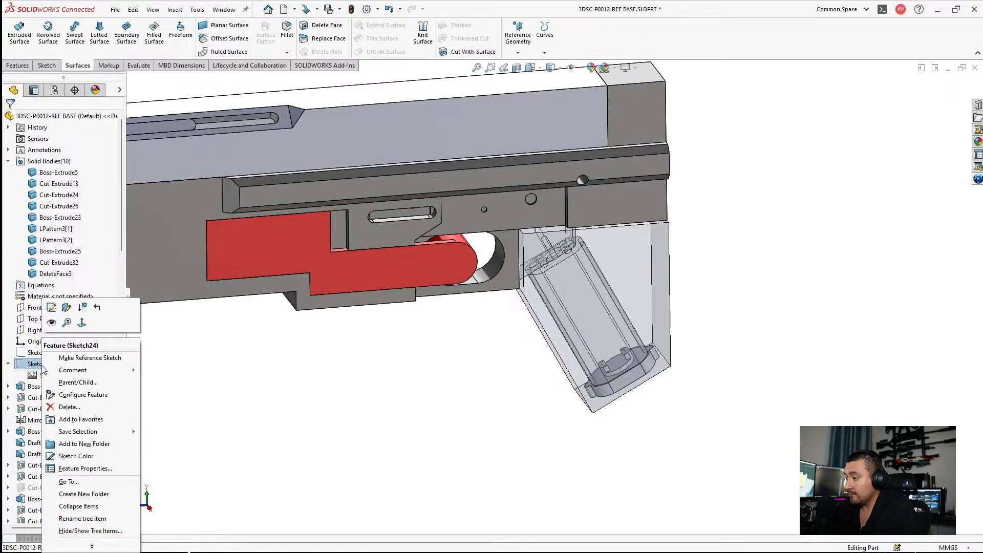
click(49, 312)
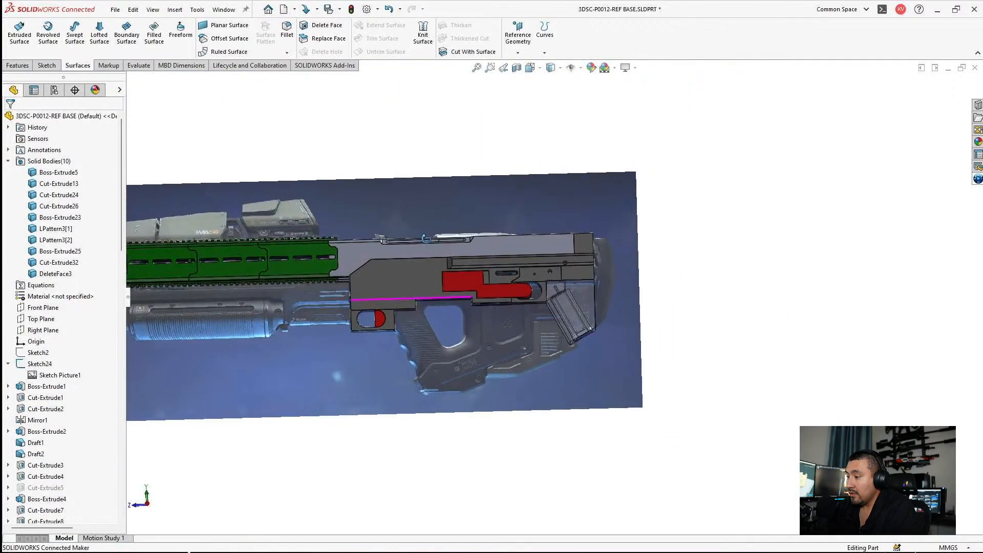
scroll(419, 297, down, 3)
middle_drag(421, 301, 394, 271)
scroll(394, 271, down, 1)
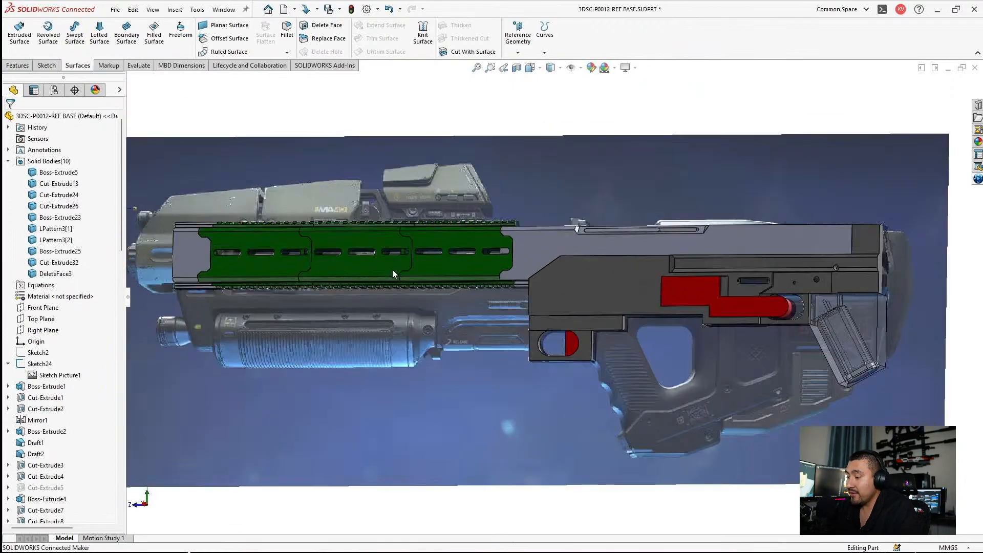
Step: Orient the view normal to the Right Plane to compare the model with the reference picture
click(41, 332)
click(101, 318)
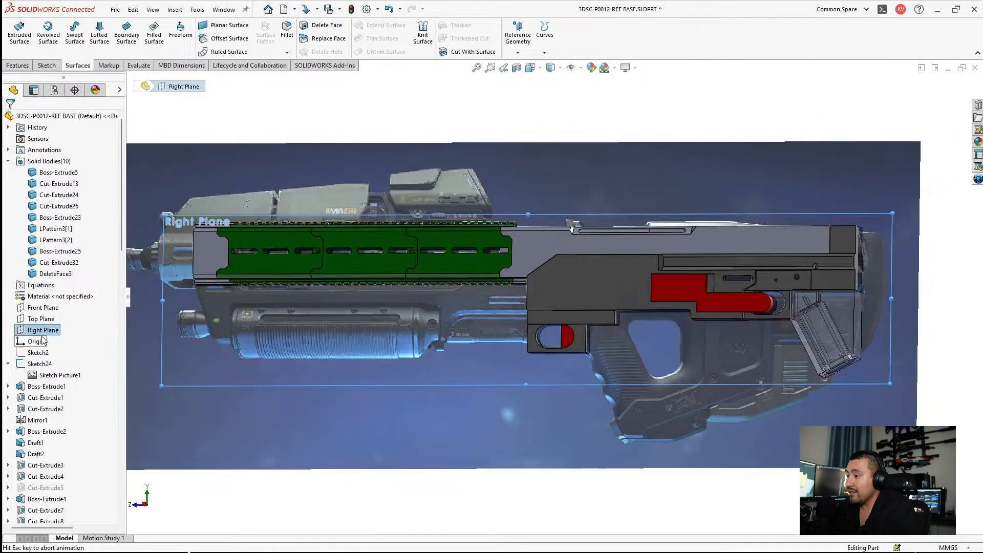
click(614, 418)
scroll(752, 279, down, 5)
scroll(518, 331, up, 2)
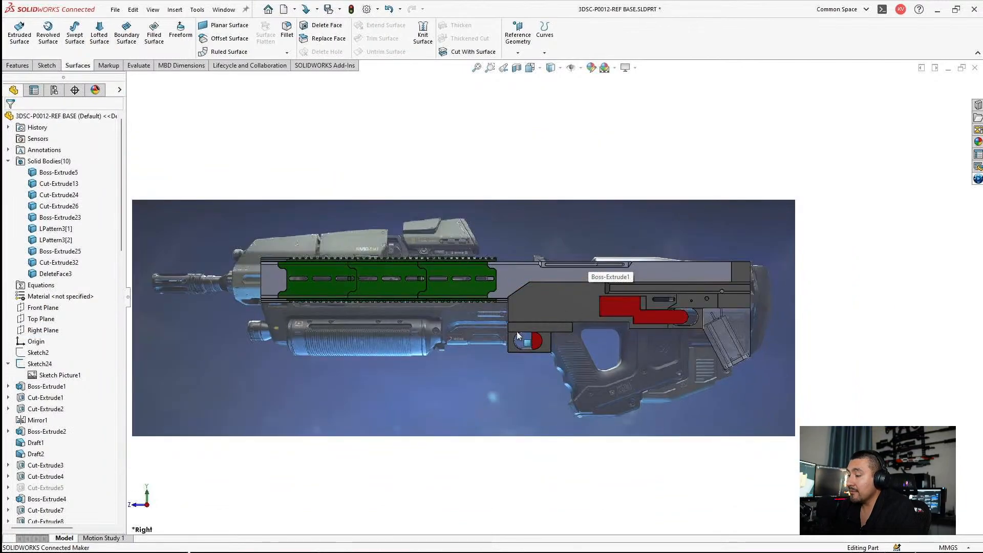
scroll(517, 331, down, 2)
scroll(517, 332, up, 2)
scroll(477, 317, down, 2)
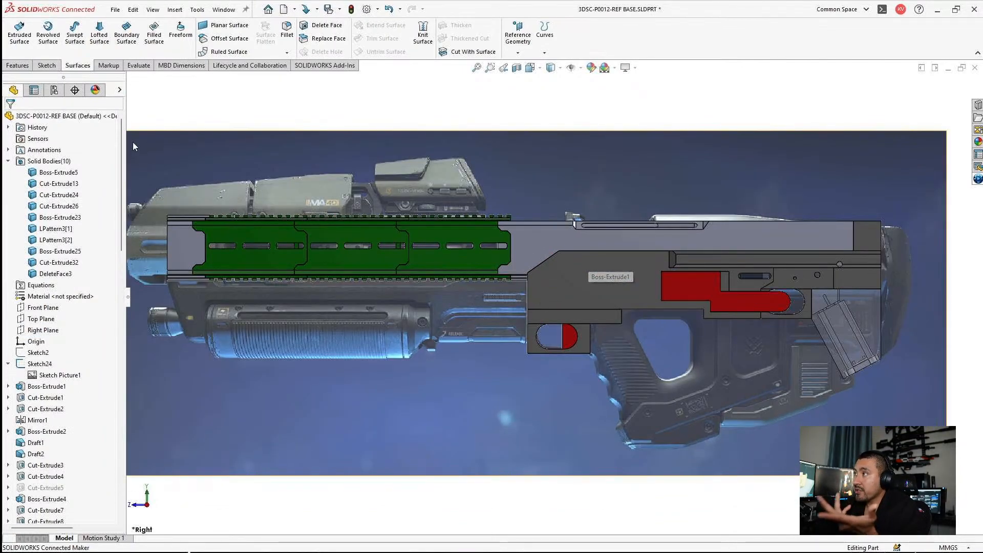
Step: Collapse the feature tree and fit the whole reference picture and model in the enlarged view
click(56, 273)
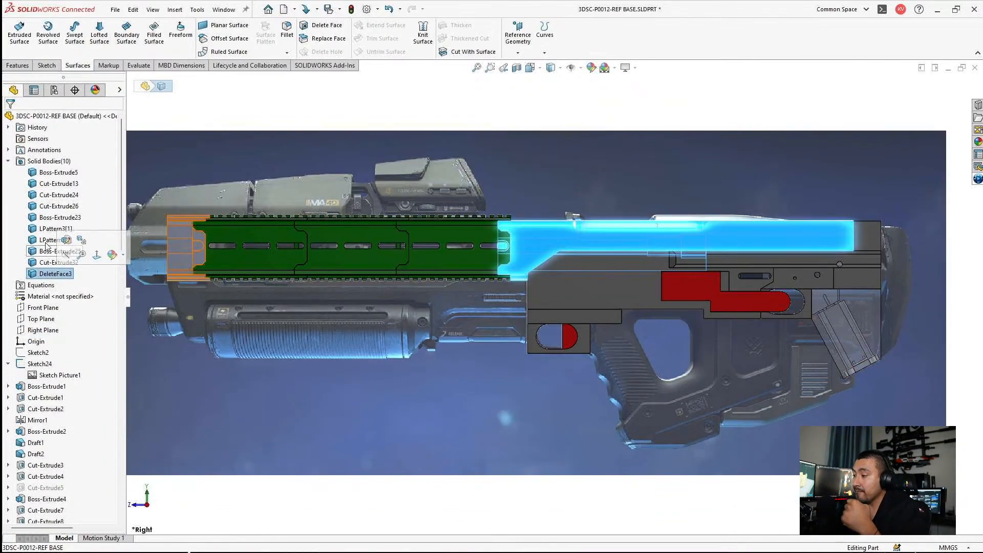
click(682, 97)
scroll(416, 269, up, 3)
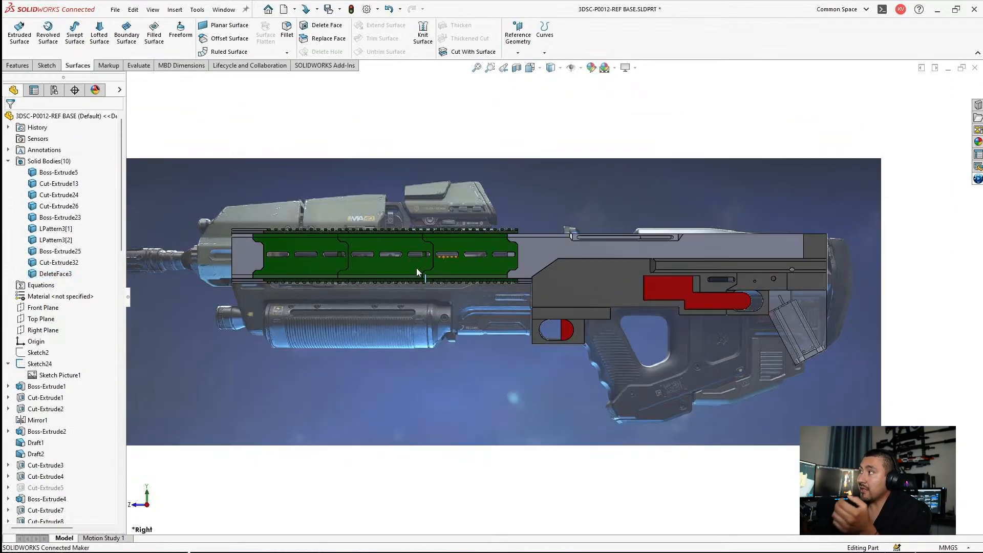
scroll(423, 285, down, 2)
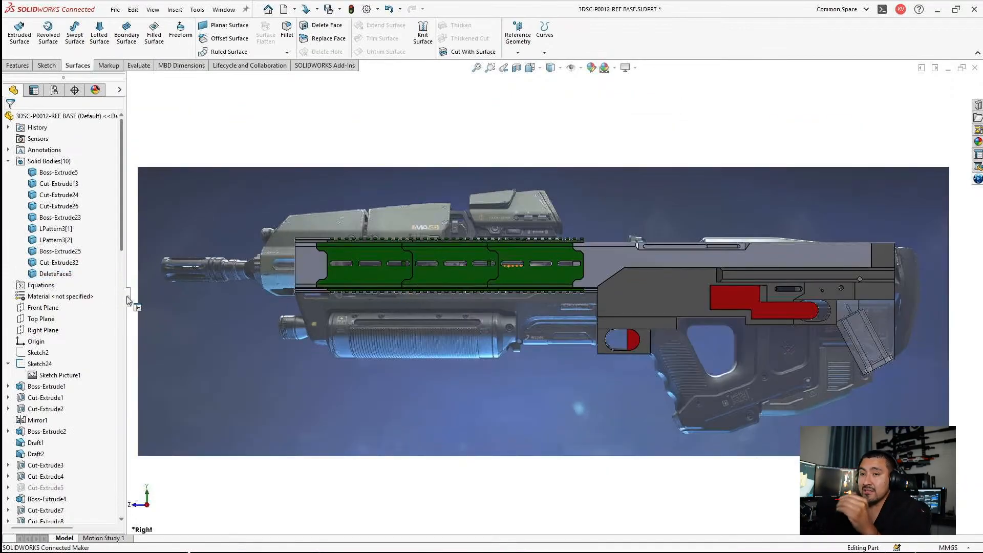
click(128, 297)
scroll(502, 312, down, 1)
scroll(524, 308, up, 1)
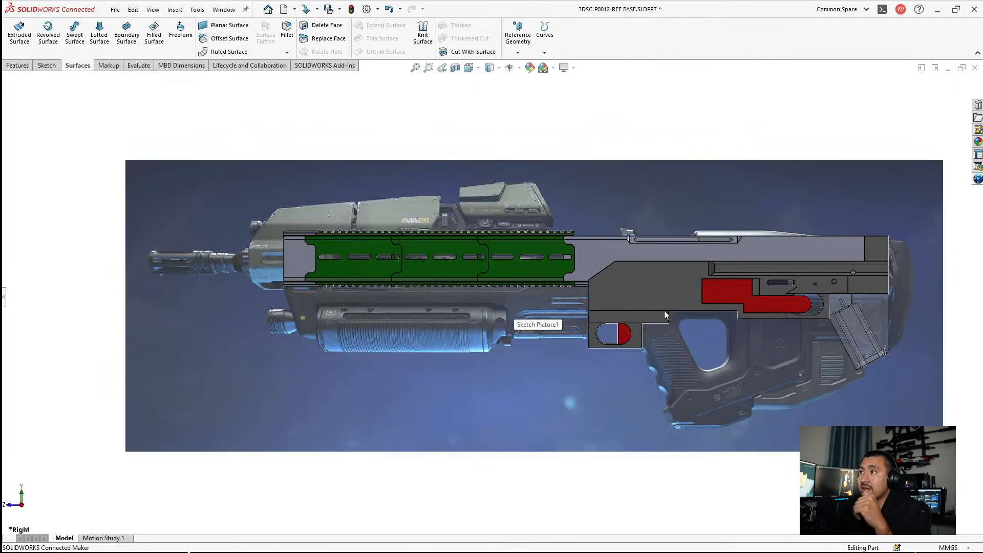
mouse_move(704, 147)
ctrl+middle_down()
mouse_move(696, 130)
mouse_move(680, 128)
ctrl+middle_up()
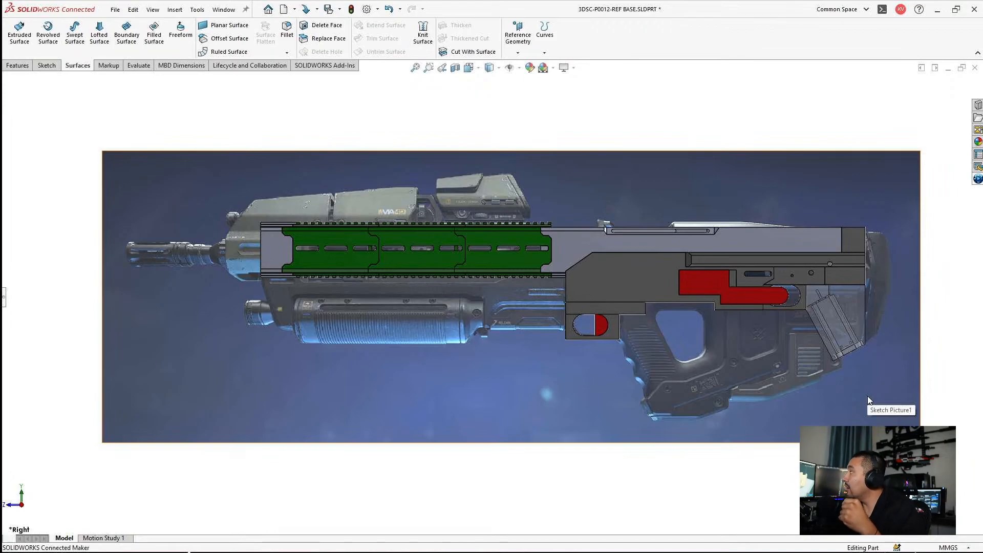
Step: Examine the receiver's underside face around the rectangular opening below the red insert, highlighting it for comparison with the reference picture
middle_click(815, 280)
middle_drag(815, 280, 819, 173)
scroll(829, 299, down, 5)
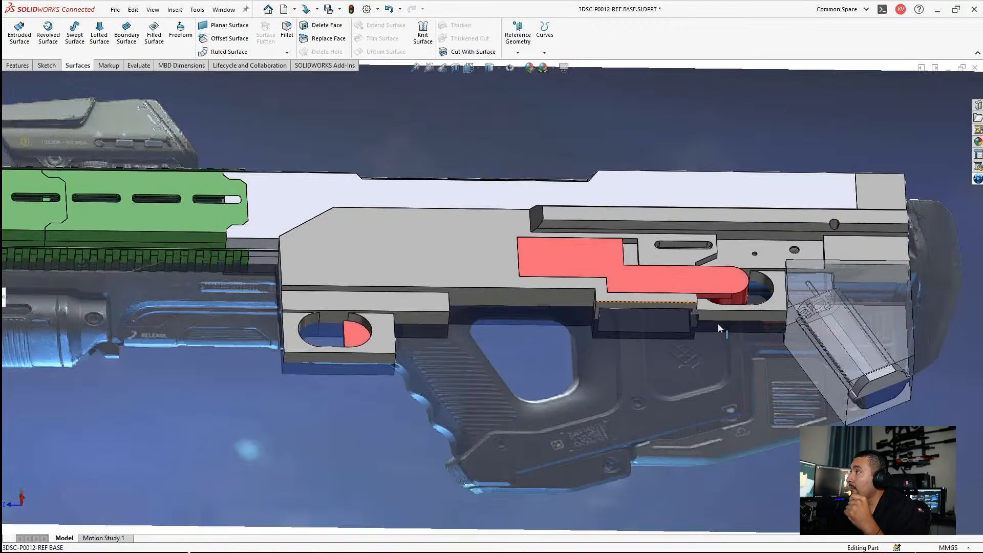
click(639, 307)
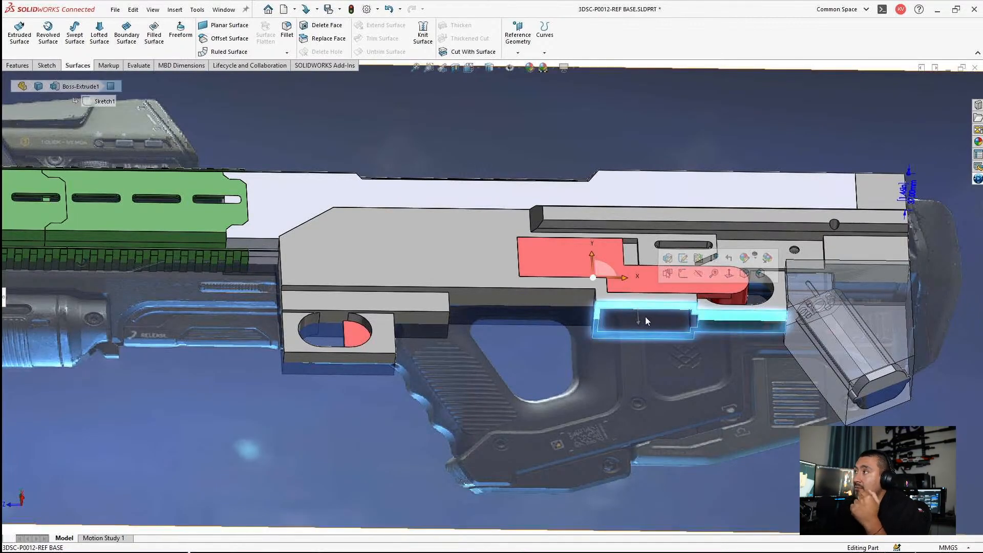
click(653, 155)
scroll(676, 312, down, 1)
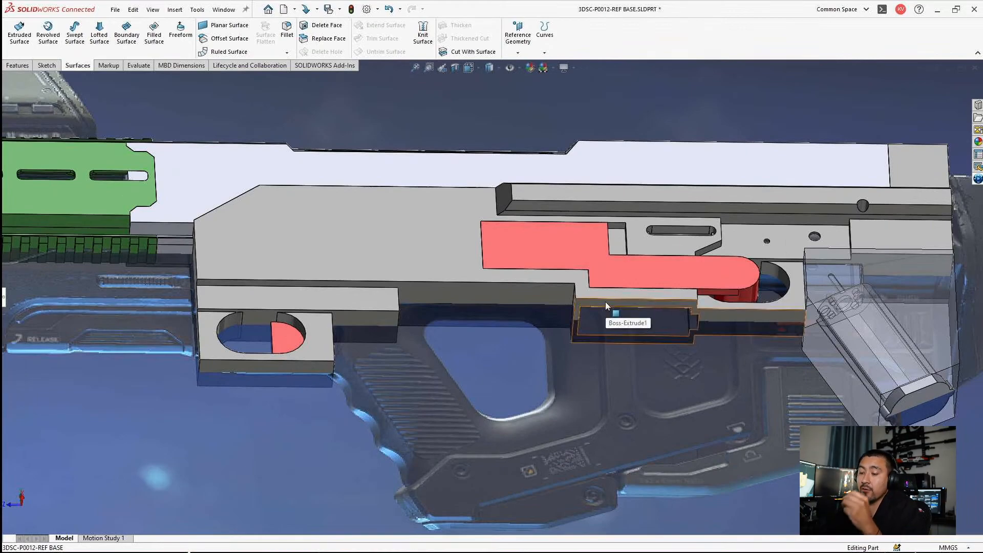
click(605, 303)
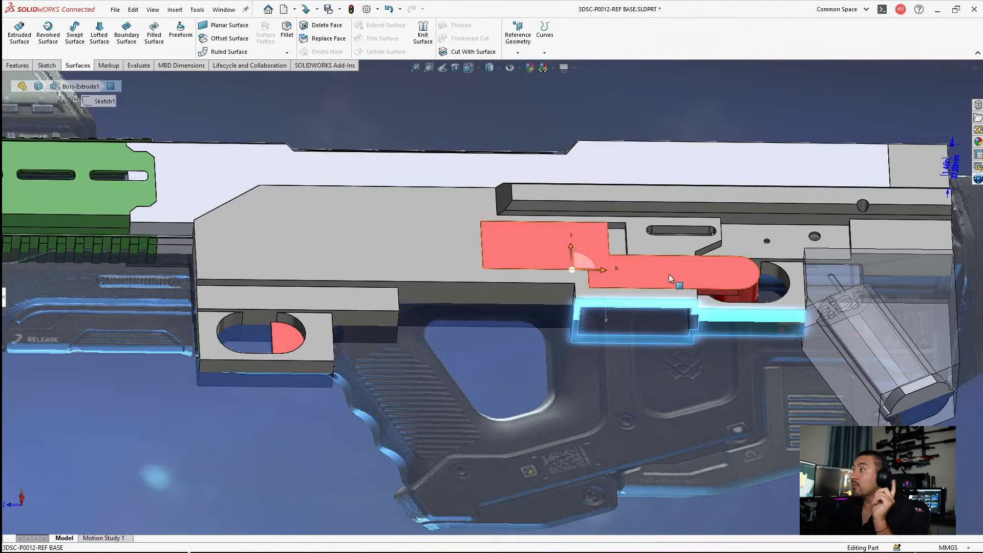
scroll(668, 275, up, 2)
middle_drag(669, 275, 608, 346)
scroll(608, 346, up, 2)
click(463, 515)
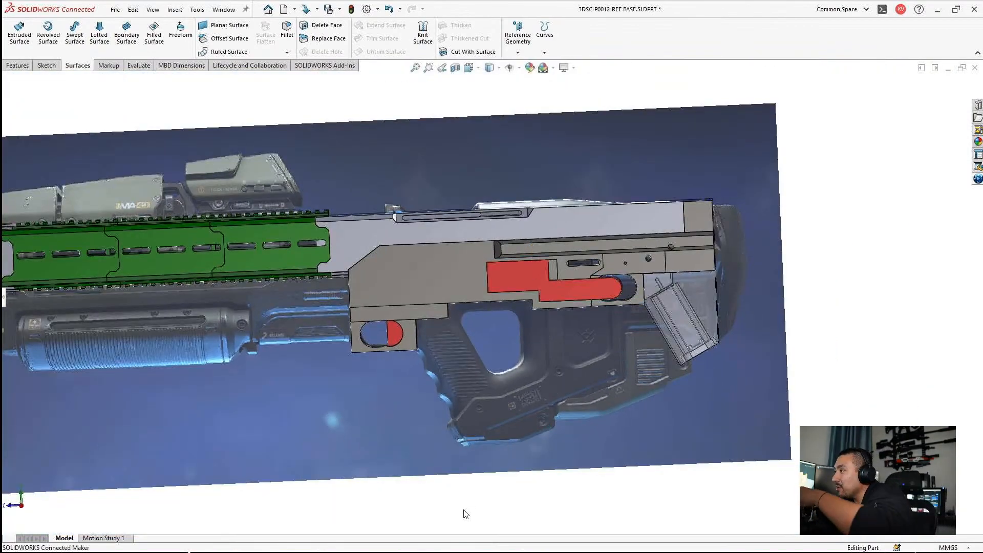
Step: Inspect the small elongated slot above the red insert on the receiver's side up close and from a slight angle
scroll(610, 251, down, 2)
scroll(518, 333, down, 2)
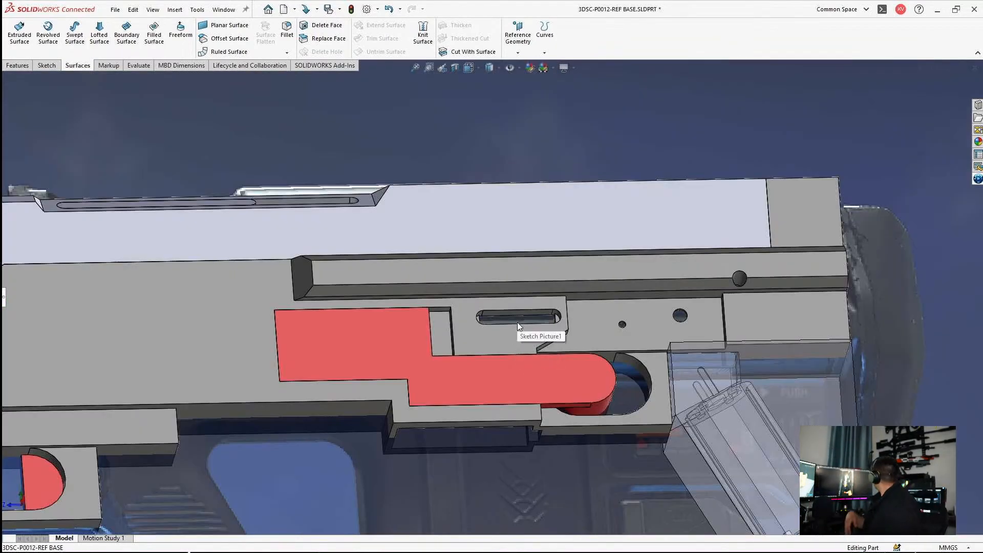
scroll(518, 316, up, 4)
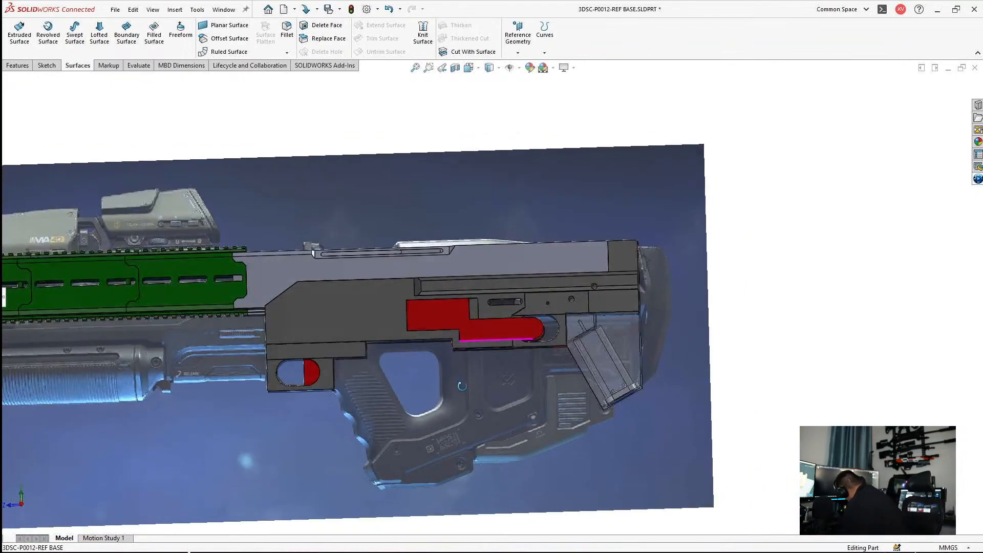
scroll(505, 301, down, 2)
scroll(507, 303, down, 3)
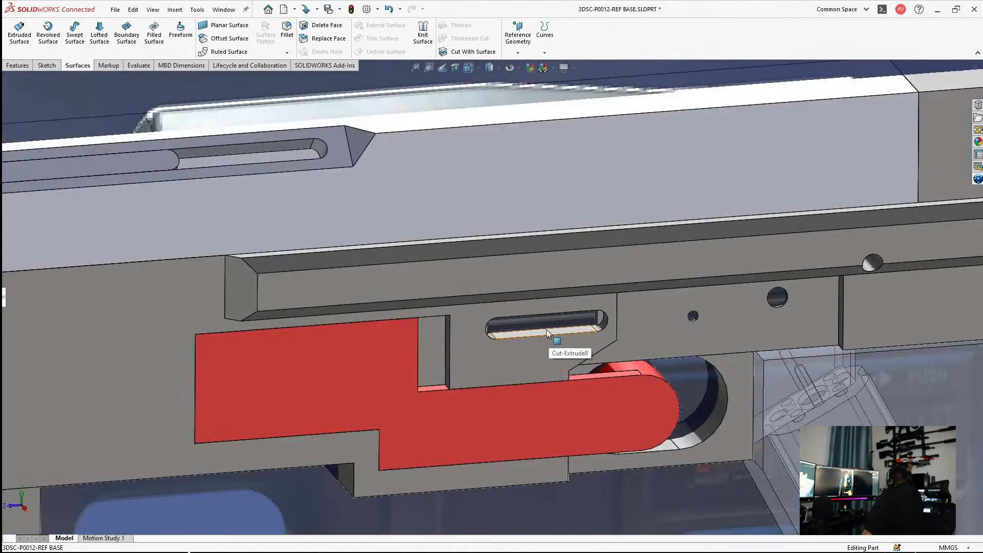
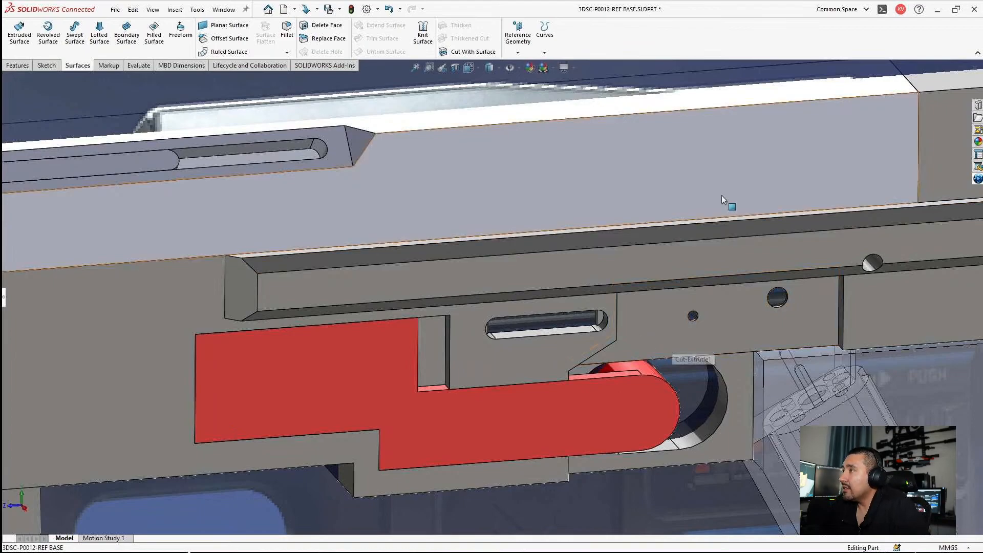
Step: Bring back the feature tree and view the whole model with its reference picture normal to the Right Plane
scroll(576, 257, up, 3)
scroll(507, 309, up, 5)
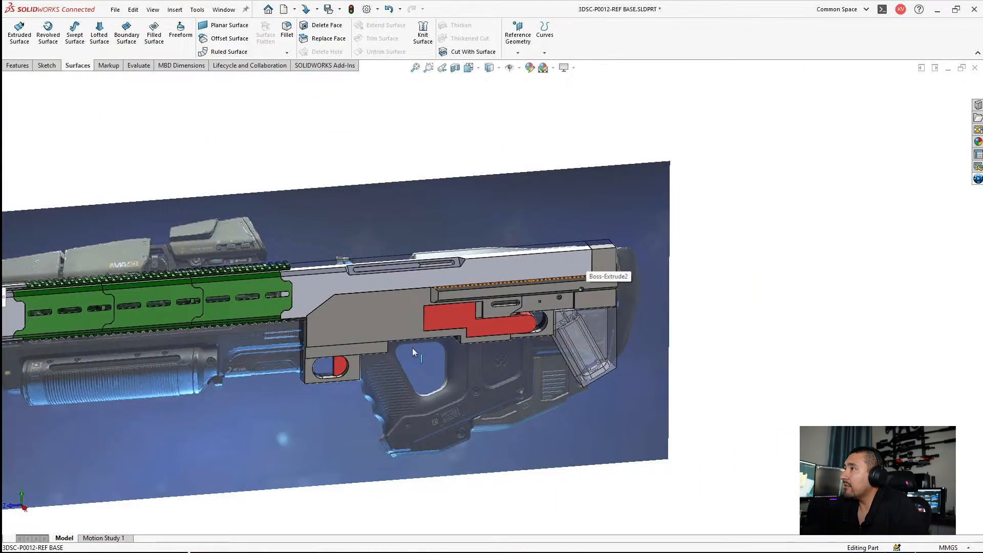
scroll(364, 348, down, 2)
scroll(265, 349, up, 4)
scroll(266, 348, down, 1)
click(3, 297)
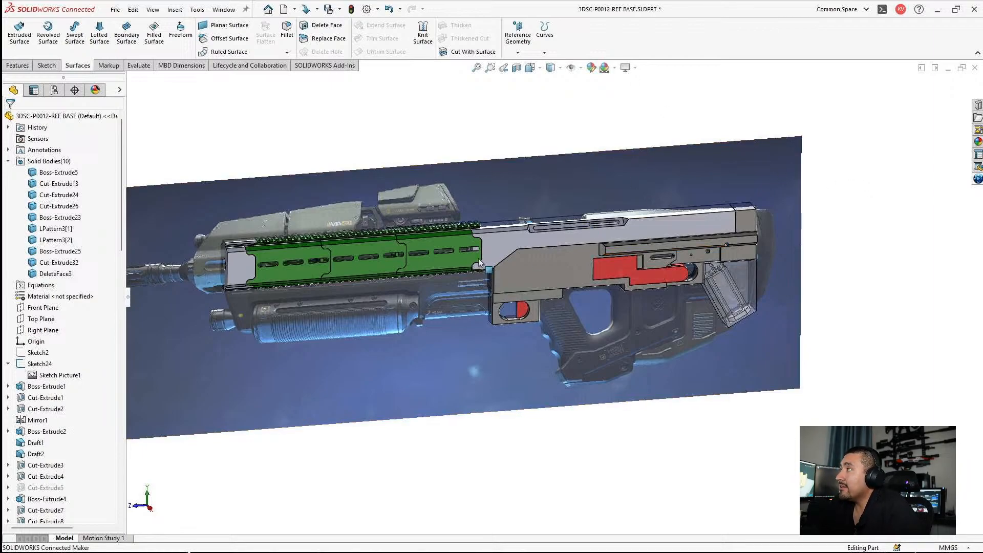
right_click(56, 331)
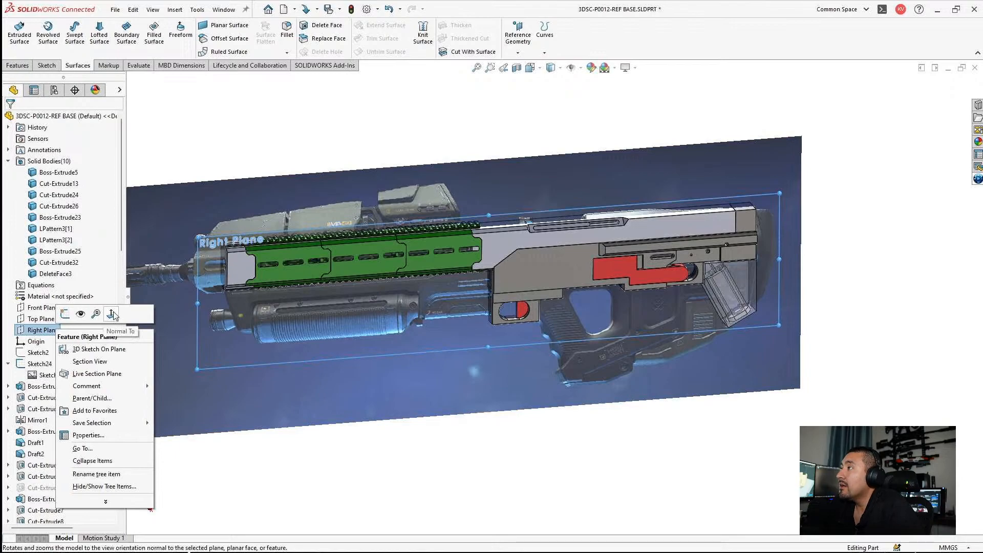
key(Escape)
click(744, 431)
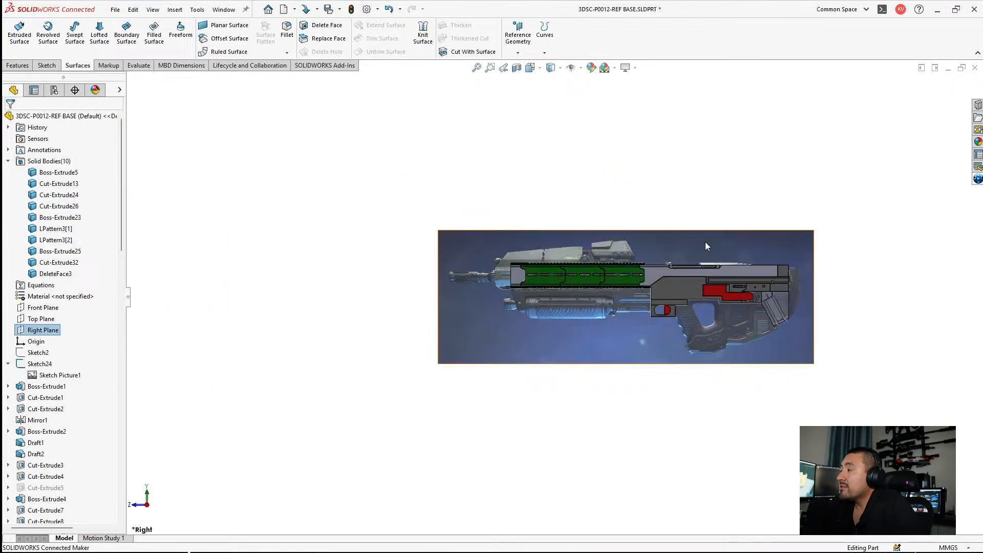
scroll(681, 288, down, 3)
scroll(527, 225, down, 2)
scroll(560, 233, up, 2)
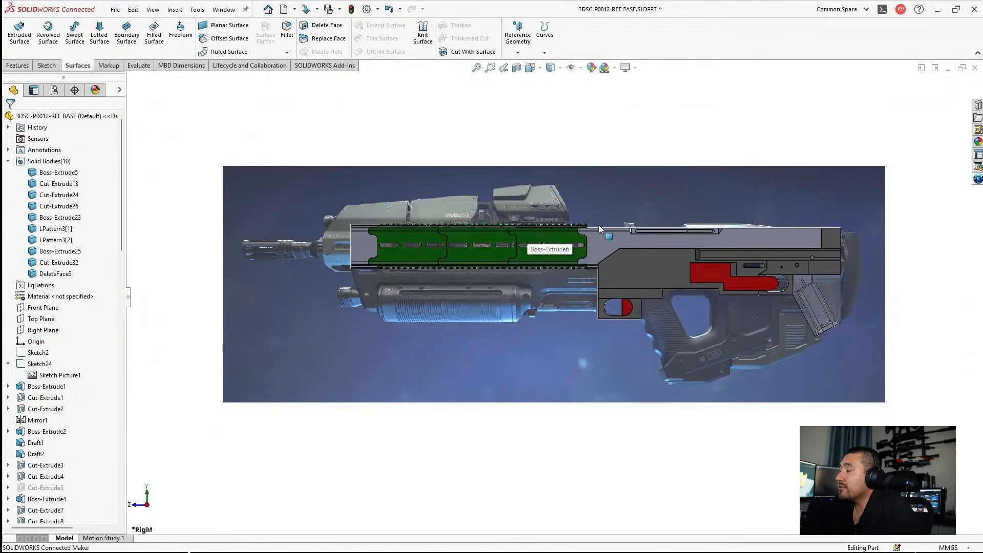
scroll(621, 236, down, 1)
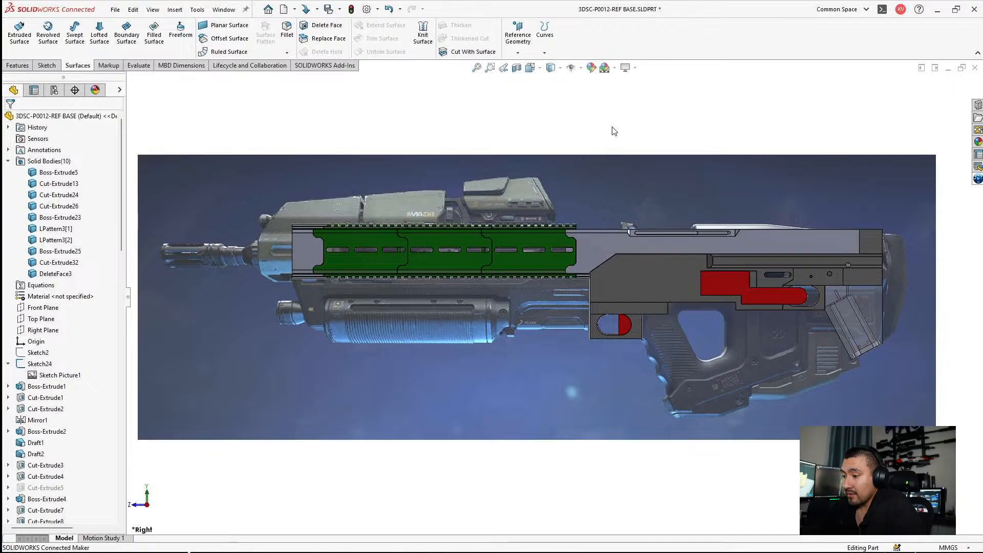
Step: Isolate the light grey upper body over the reference picture, and exit the isolation
middle_drag(671, 183, 720, 294)
scroll(649, 263, down, 3)
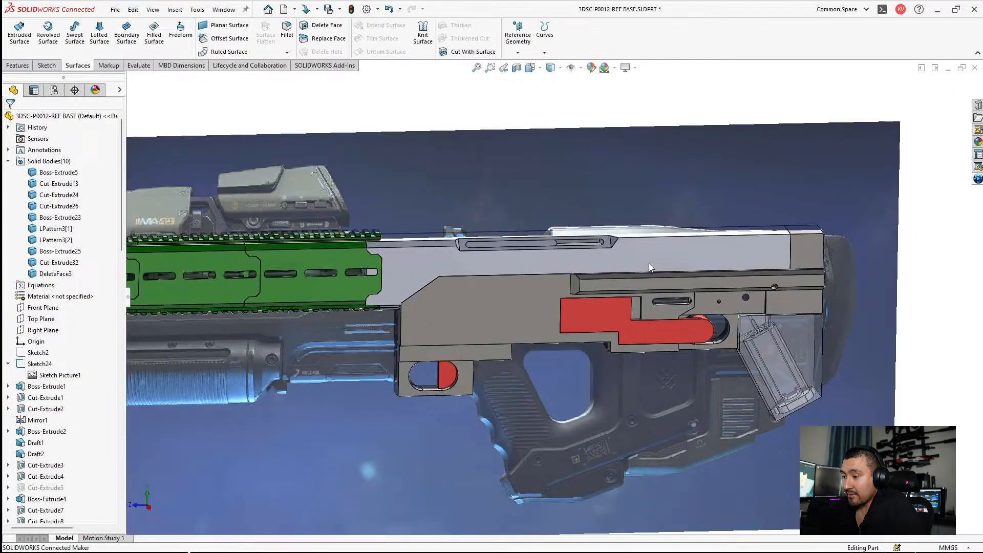
click(648, 259)
right_click(635, 264)
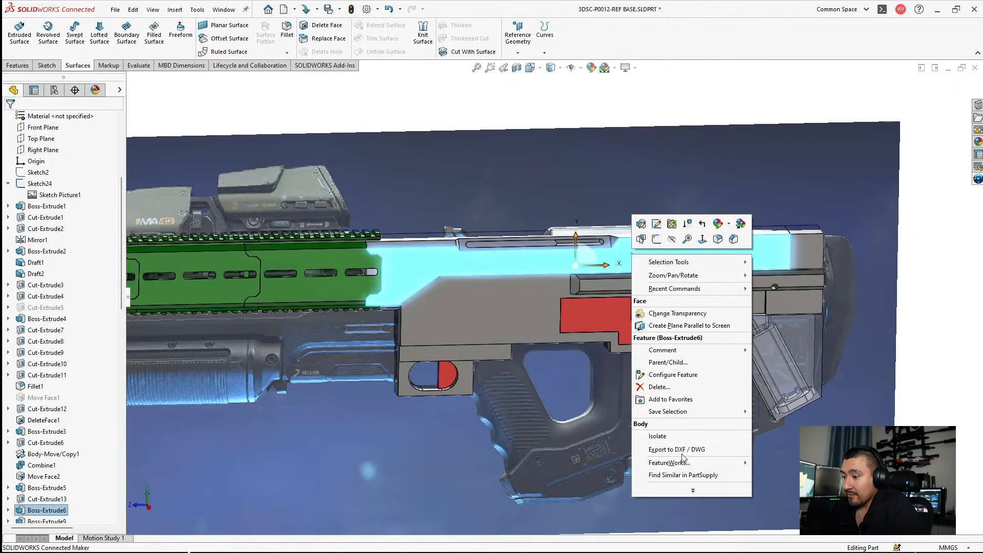
click(658, 436)
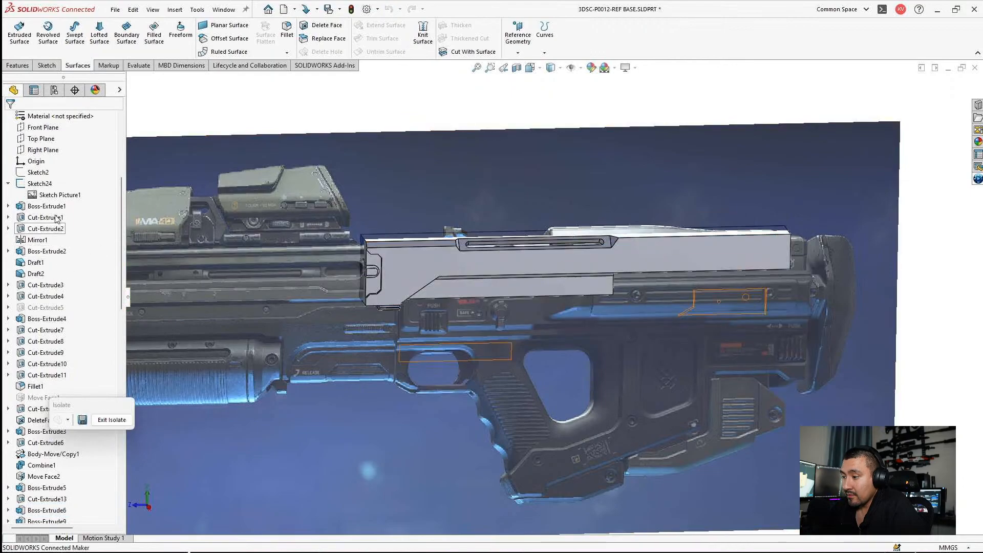
scroll(60, 297, up, 3)
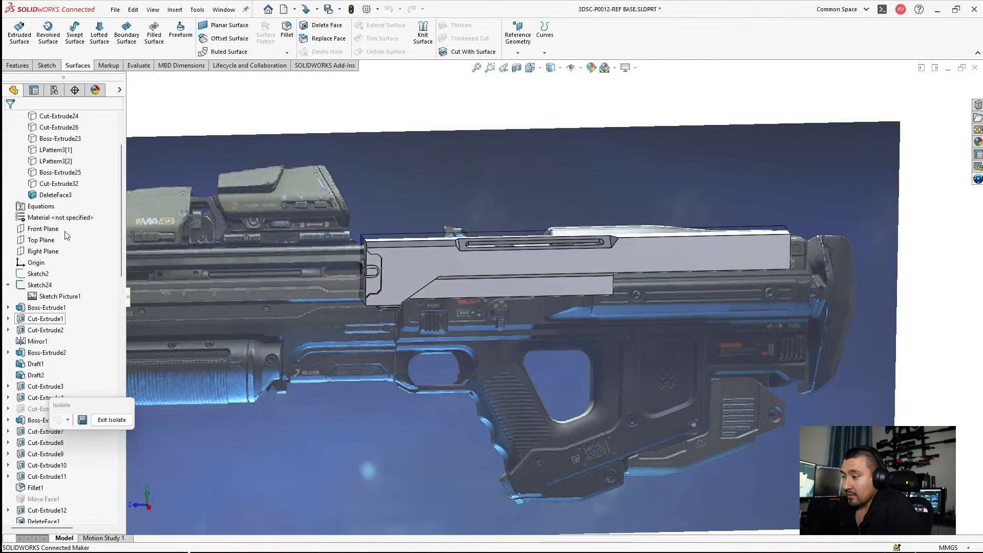
right_click(60, 297)
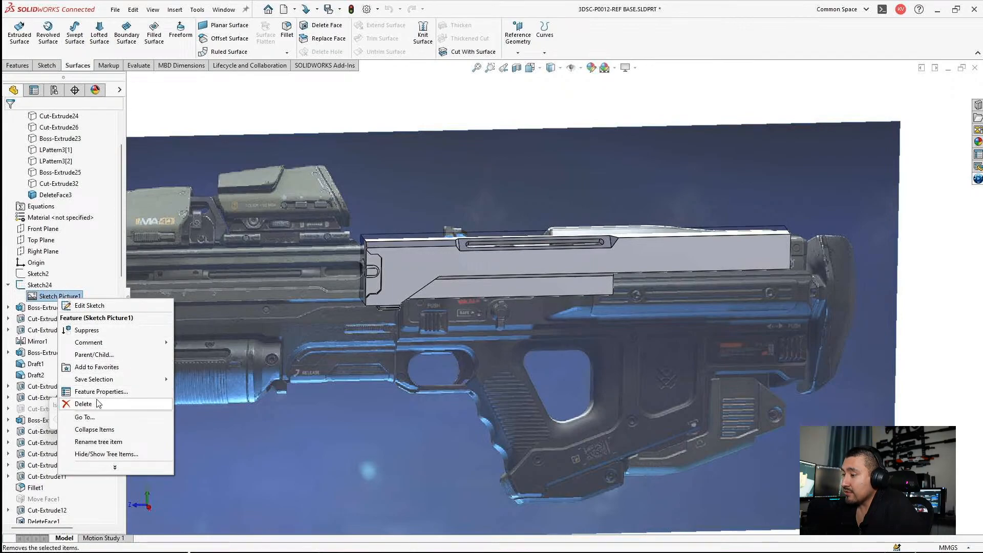
click(498, 104)
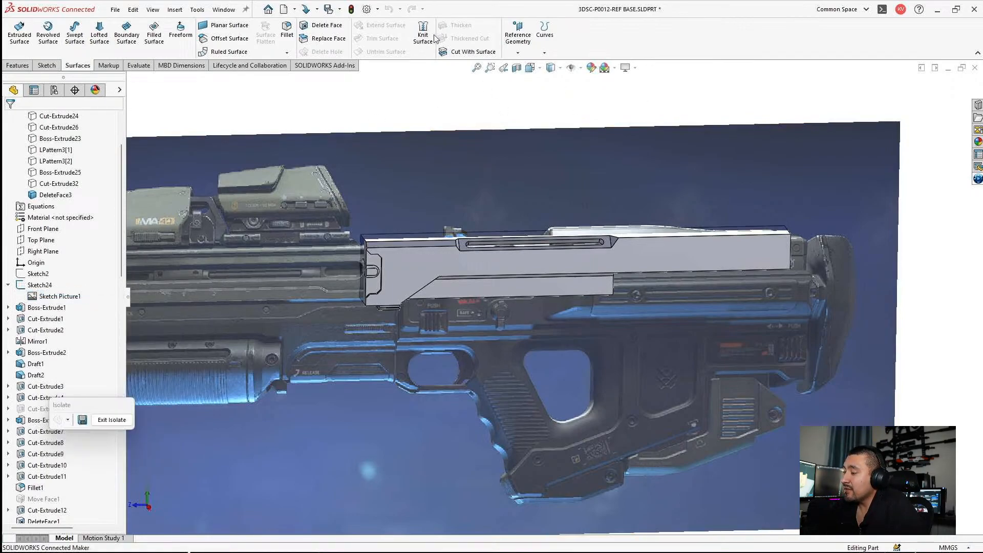
click(112, 420)
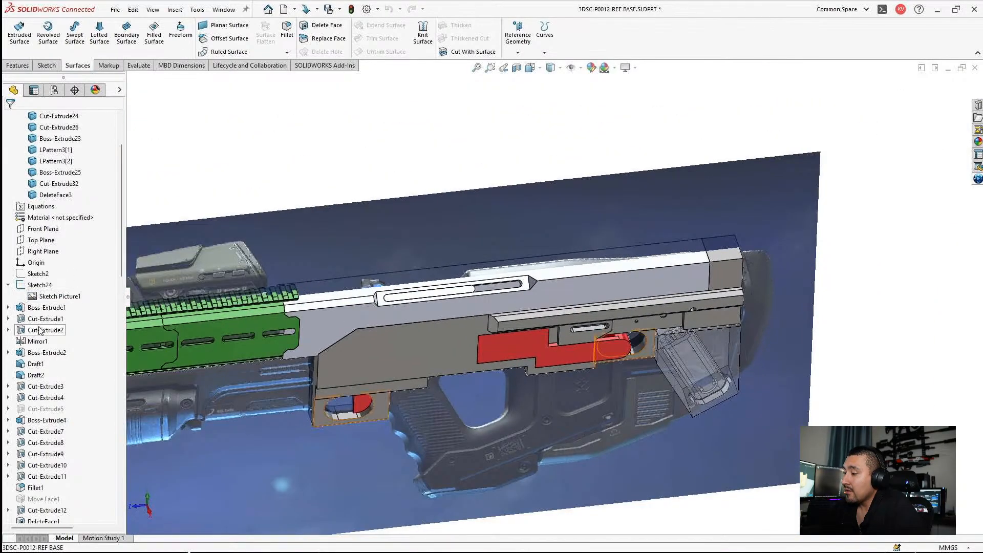
Step: Hide Sketch24, which contains the rifle reference picture
right_click(52, 297)
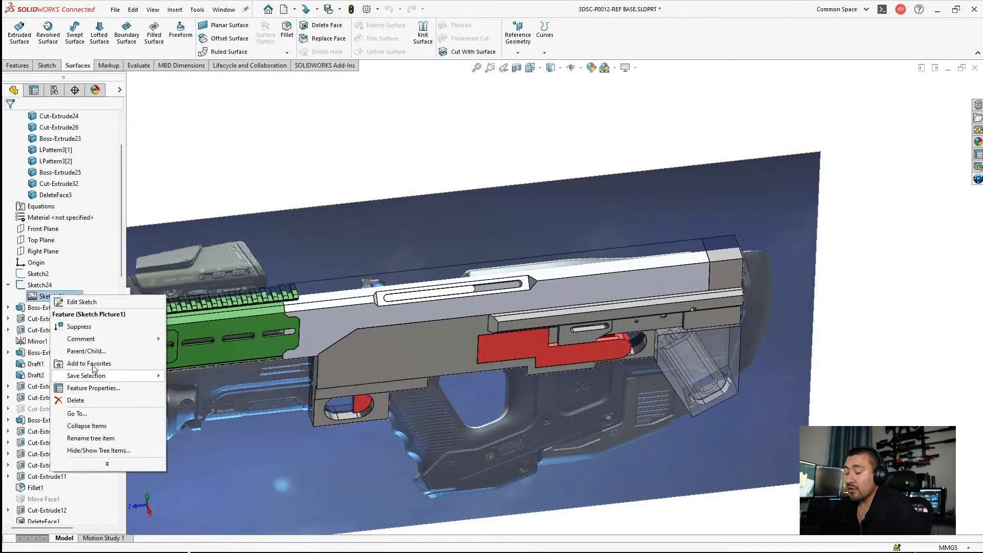
click(48, 287)
click(48, 286)
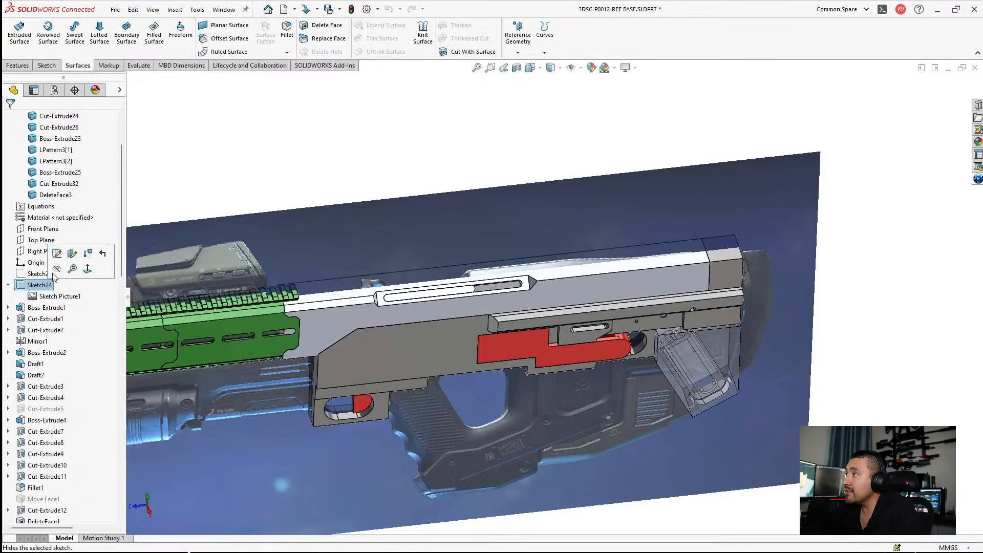
click(56, 268)
Step: Collapse the feature tree and view the full rifle model at an angle without the reference picture
scroll(476, 353, up, 2)
middle_drag(472, 331, 467, 210)
scroll(478, 287, down, 3)
middle_drag(486, 296, 491, 306)
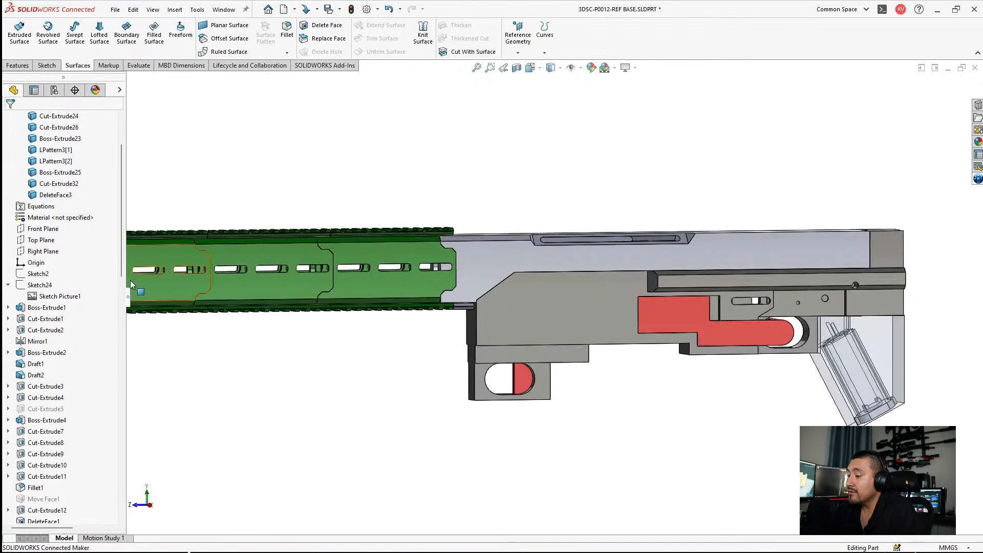
click(128, 297)
scroll(387, 396, up, 2)
scroll(426, 338, down, 2)
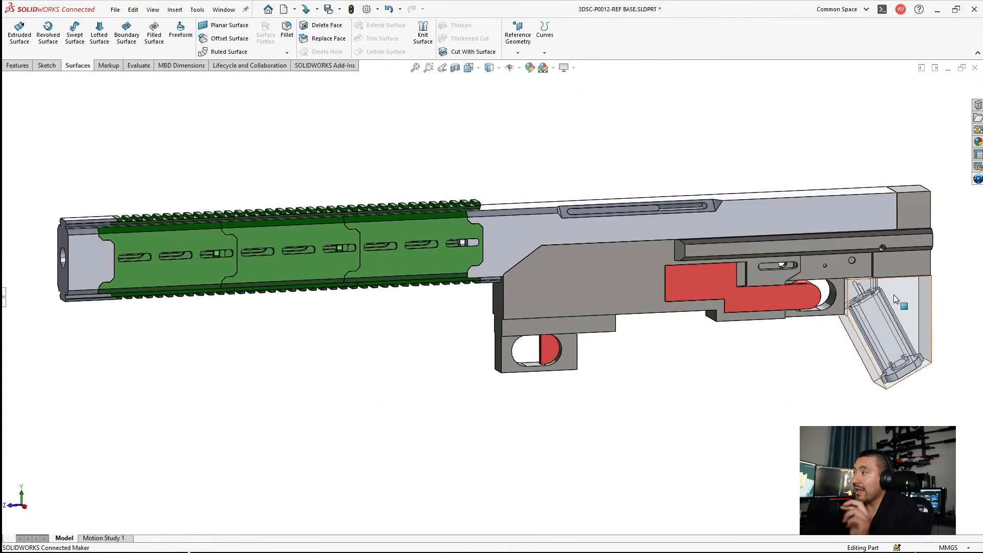
click(845, 321)
key(Escape)
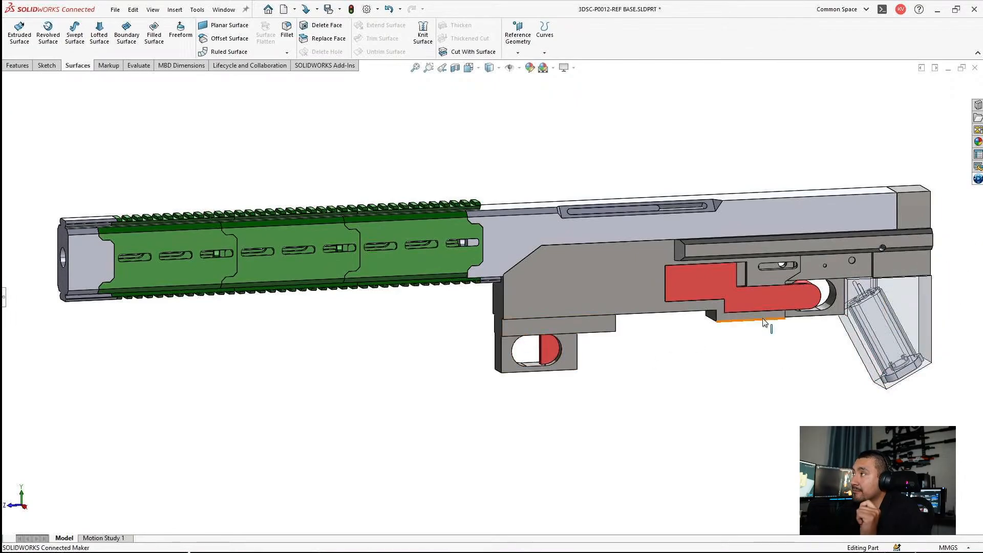
Step: Examine the rear half of the model up close, highlighting the side face of the light grey upper body
scroll(825, 304, down, 1)
scroll(830, 351, up, 1)
ctrl+middle_drag(831, 352, 610, 371)
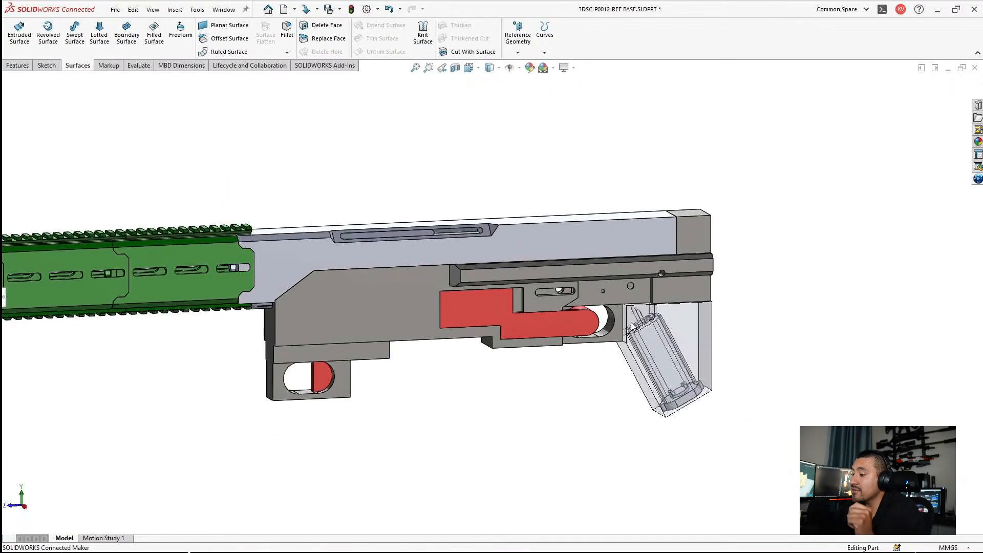
middle_drag(545, 221, 548, 242)
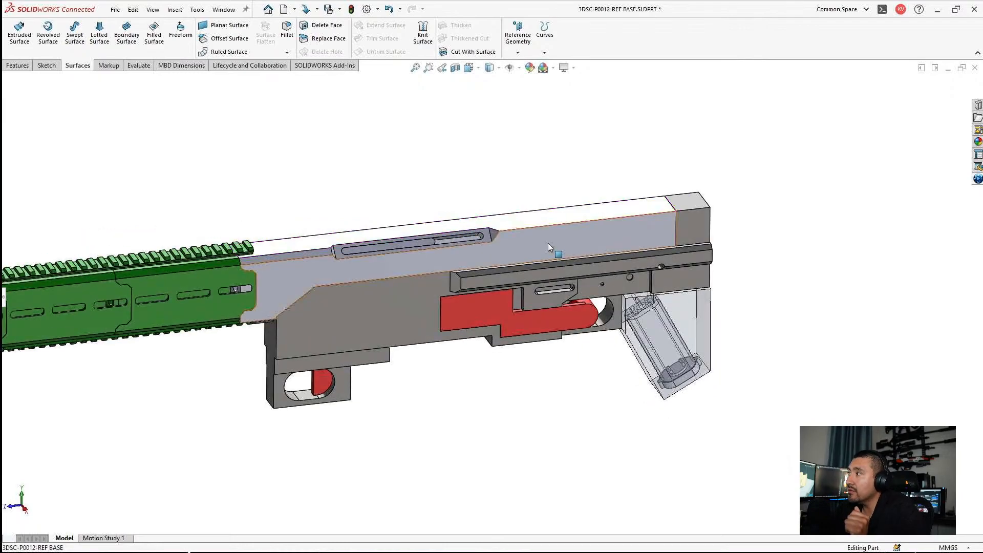
click(548, 241)
scroll(547, 238, down, 2)
scroll(570, 294, up, 1)
scroll(570, 295, up, 1)
scroll(559, 306, down, 1)
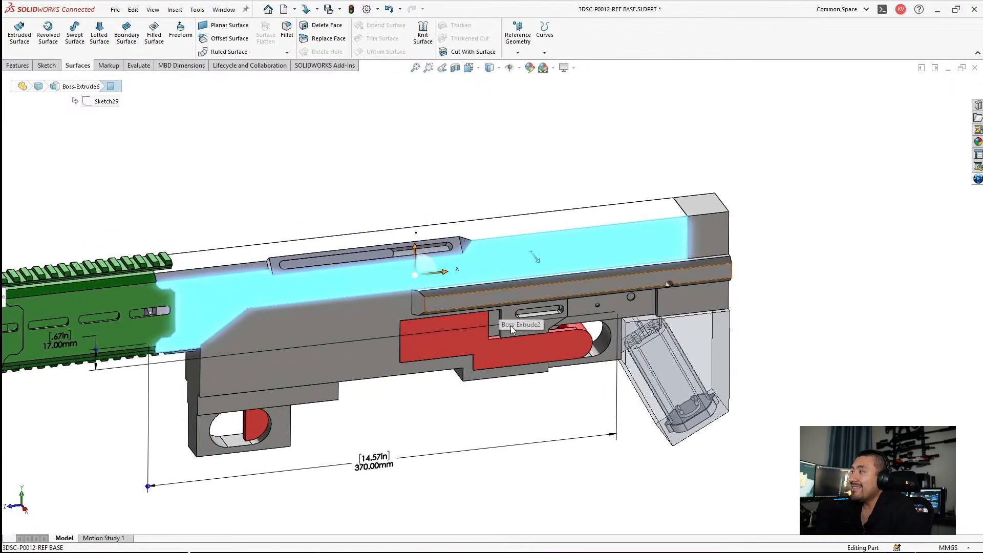
click(373, 377)
click(381, 391)
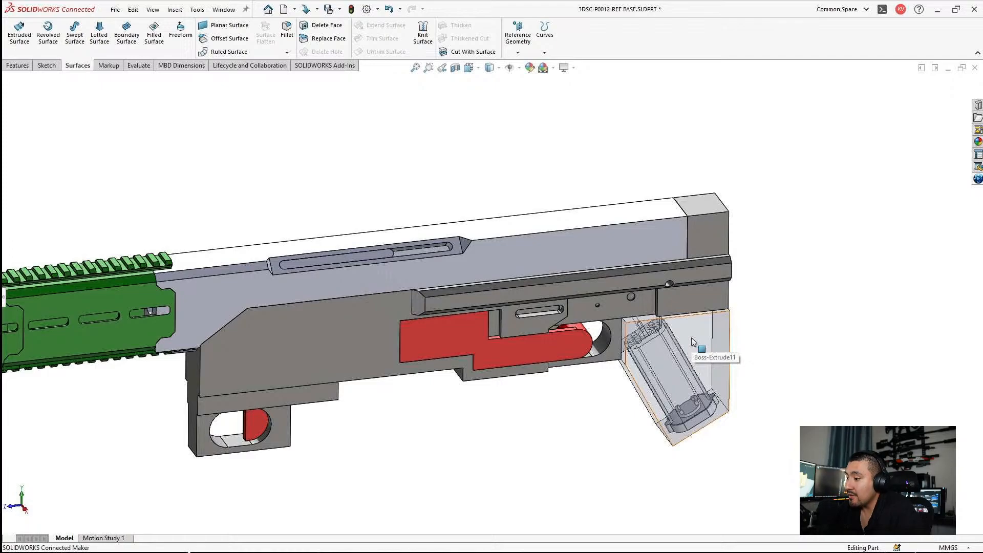
Step: Hide the light grey upper body and the slotted strip body beneath it to expose the receiver's interior
middle_drag(643, 249, 555, 275)
click(555, 275)
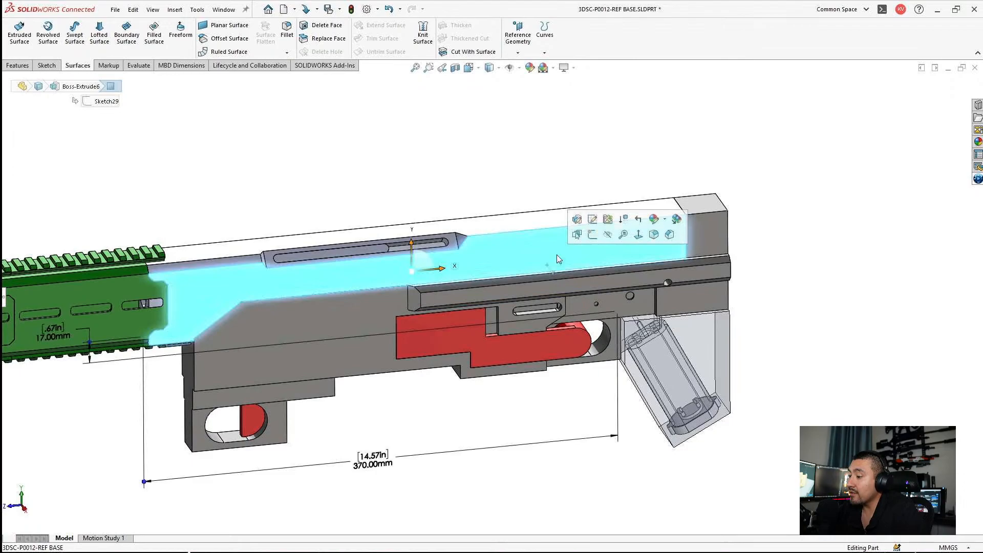
click(607, 235)
middle_drag(509, 149, 436, 205)
scroll(512, 240, down, 2)
click(413, 199)
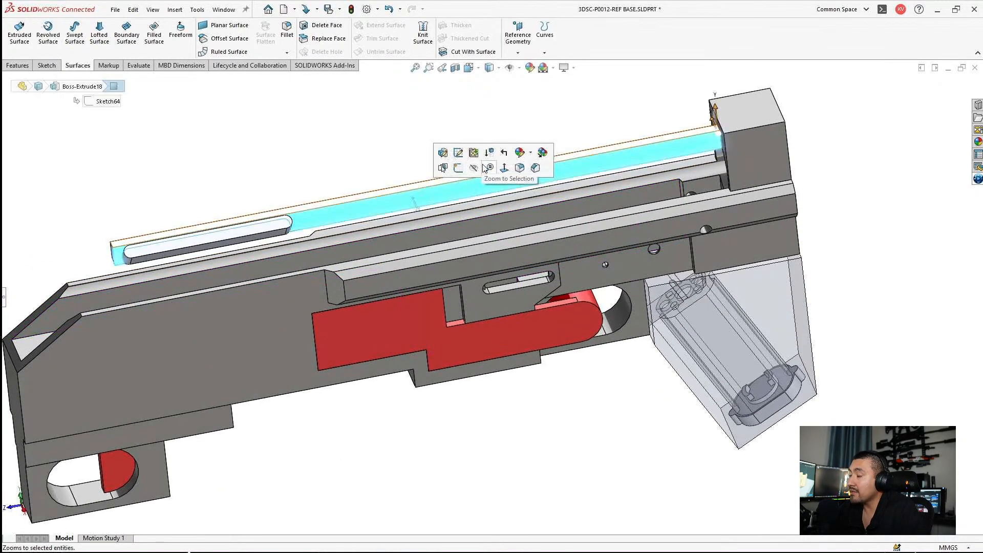
click(473, 167)
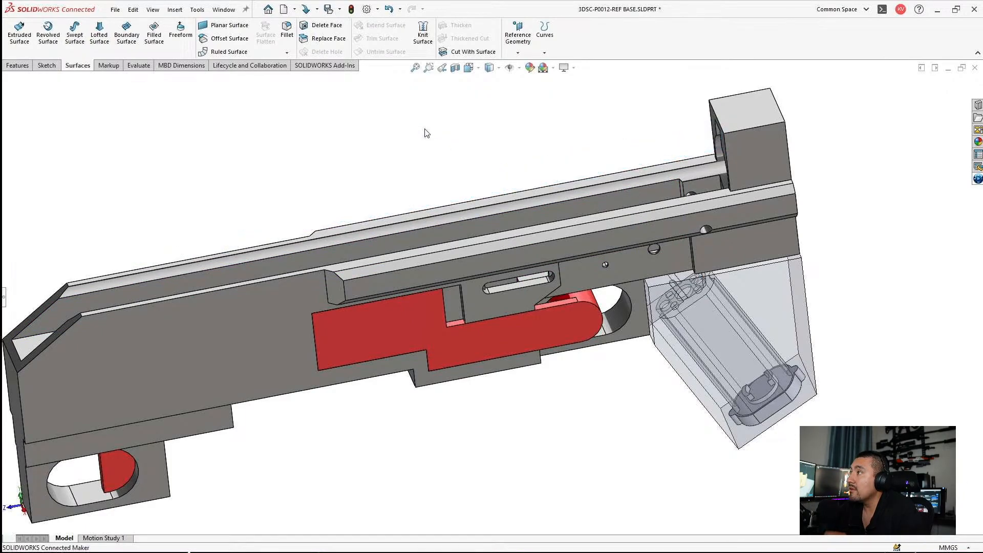
Step: Examine the receiver's open interior channel, side holes and elongated slot, and the red insert from above and from the side
middle_drag(426, 133, 513, 202)
scroll(513, 203, down, 4)
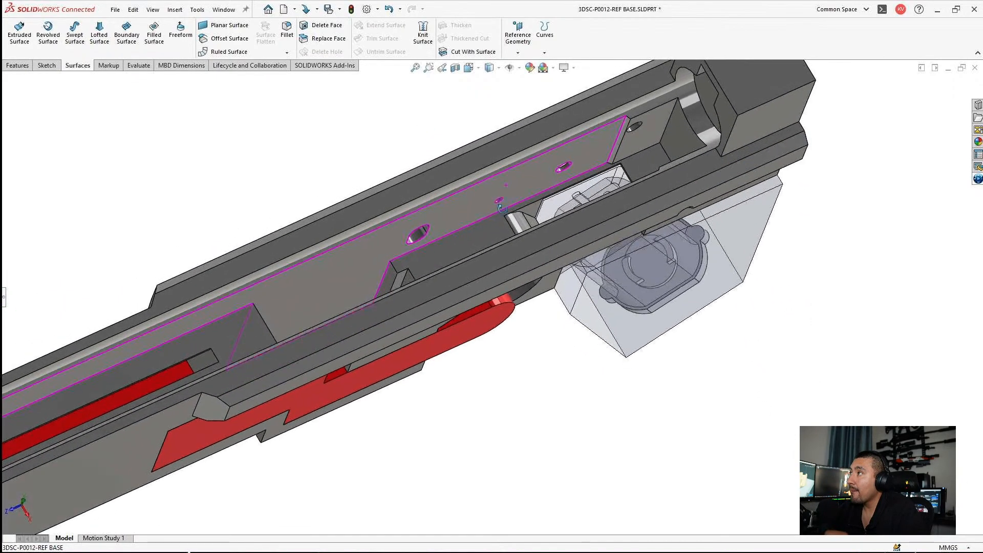
scroll(502, 207, up, 5)
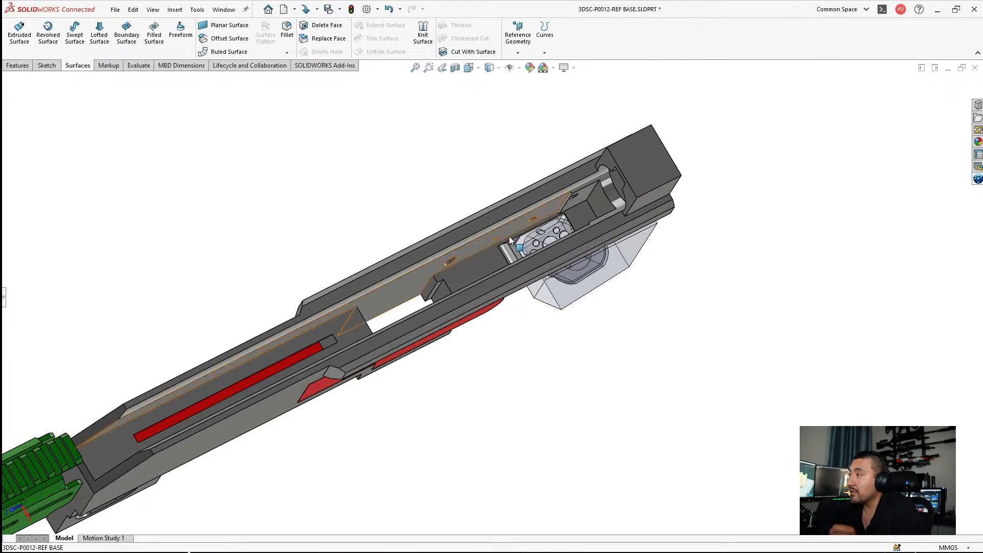
middle_drag(509, 235, 505, 205)
scroll(388, 220, down, 2)
mouse_move(505, 296)
middle_down()
mouse_move(519, 279)
mouse_move(515, 291)
middle_up()
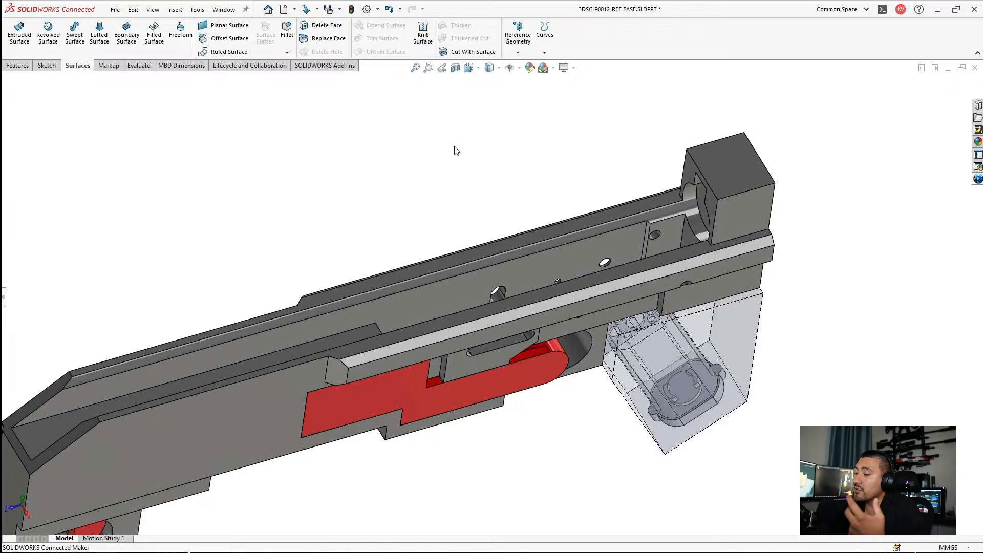
middle_drag(454, 167, 442, 214)
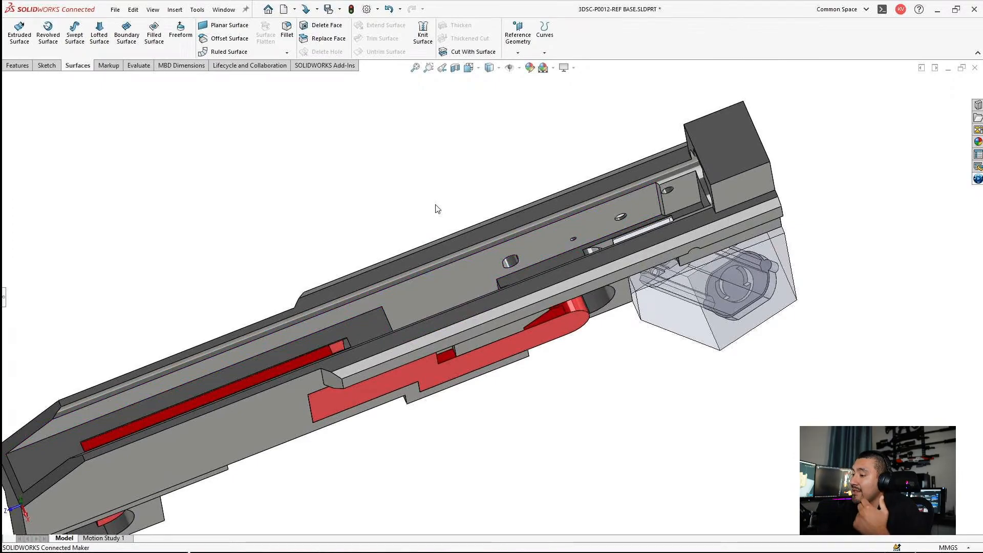
middle_drag(532, 328, 514, 197)
scroll(565, 316, down, 2)
middle_drag(564, 315, 499, 257)
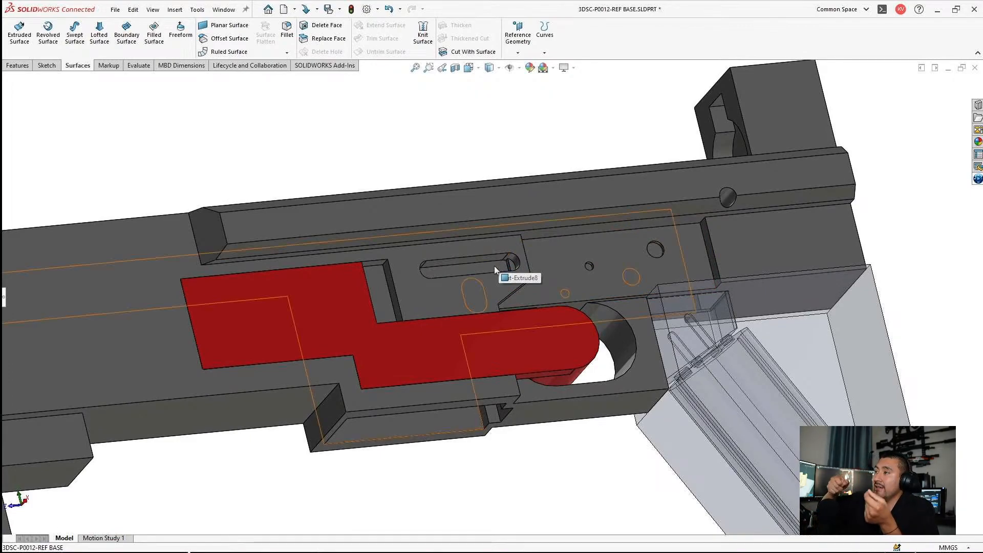
middle_drag(496, 305, 672, 253)
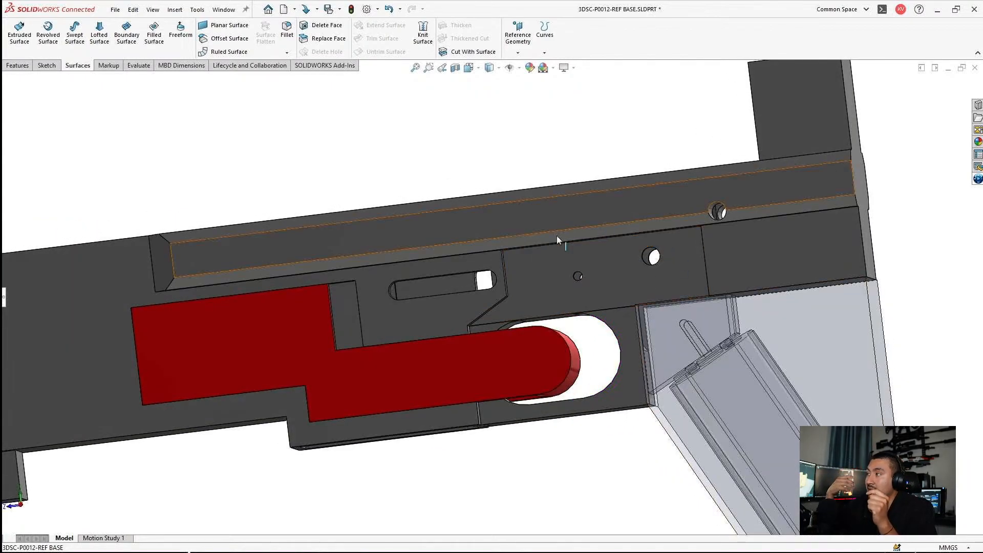
Step: Hide the dark grey receiver body so only the red internal part remains between the handguard and the transparent block
scroll(542, 281, up, 3)
middle_drag(416, 296, 245, 331)
scroll(245, 331, down, 5)
middle_drag(333, 347, 333, 292)
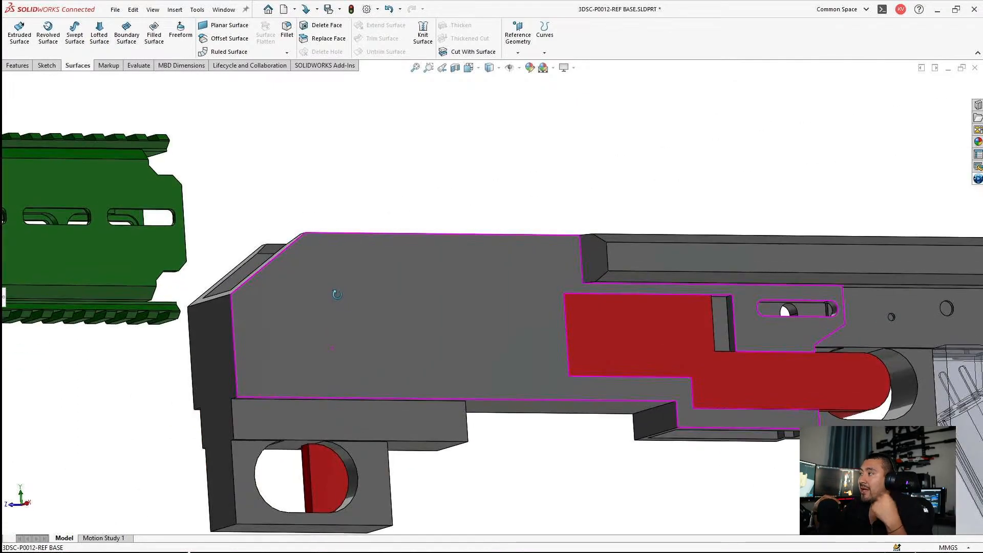
click(417, 334)
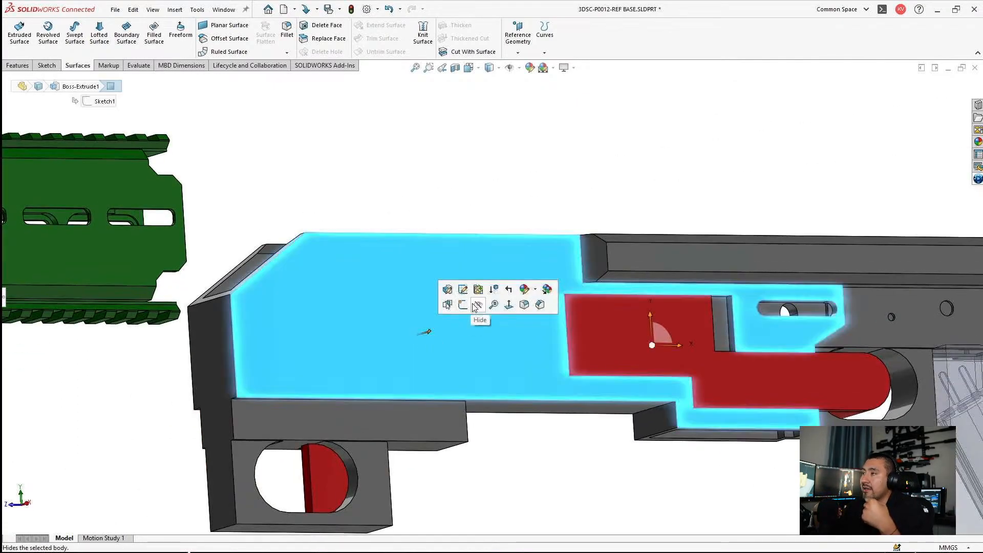
click(477, 306)
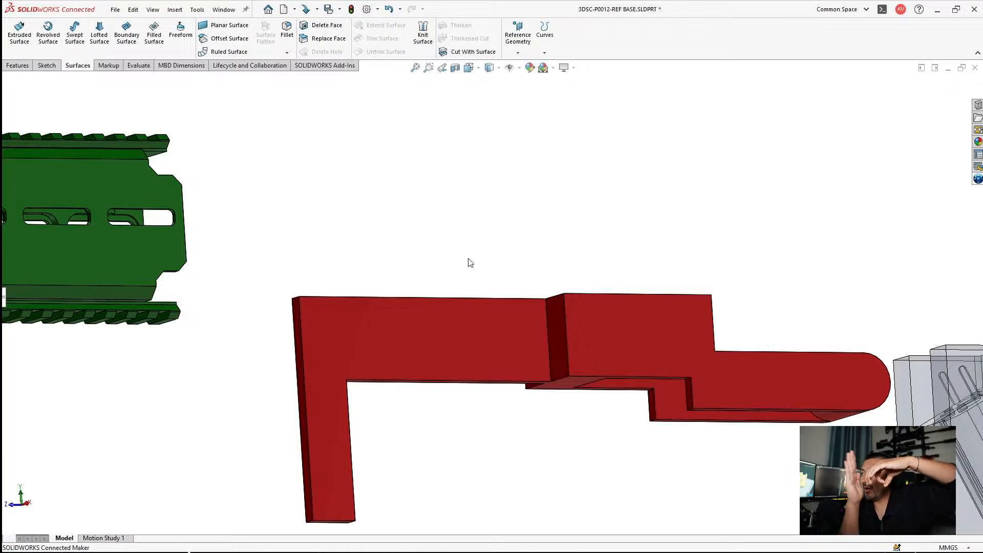
Step: Highlight the side face of the red internal part's front section, clear the selection and view the whole part
click(364, 337)
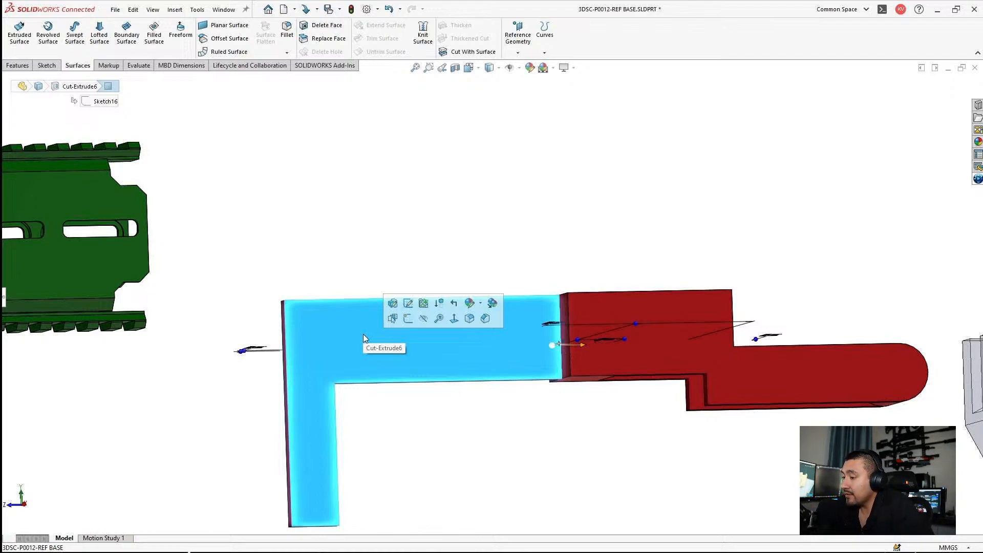
click(386, 261)
scroll(395, 247, up, 2)
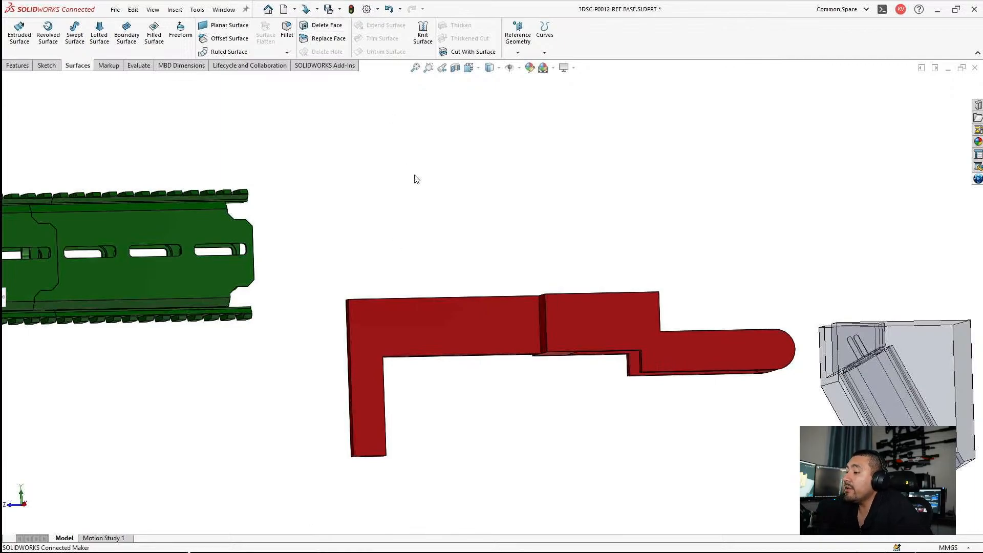
Step: Undo the last hides to restore the dark grey receiver, the slotted strip and the light grey upper body
key(ctrl+z)
scroll(505, 212, up, 1)
middle_drag(504, 211, 504, 238)
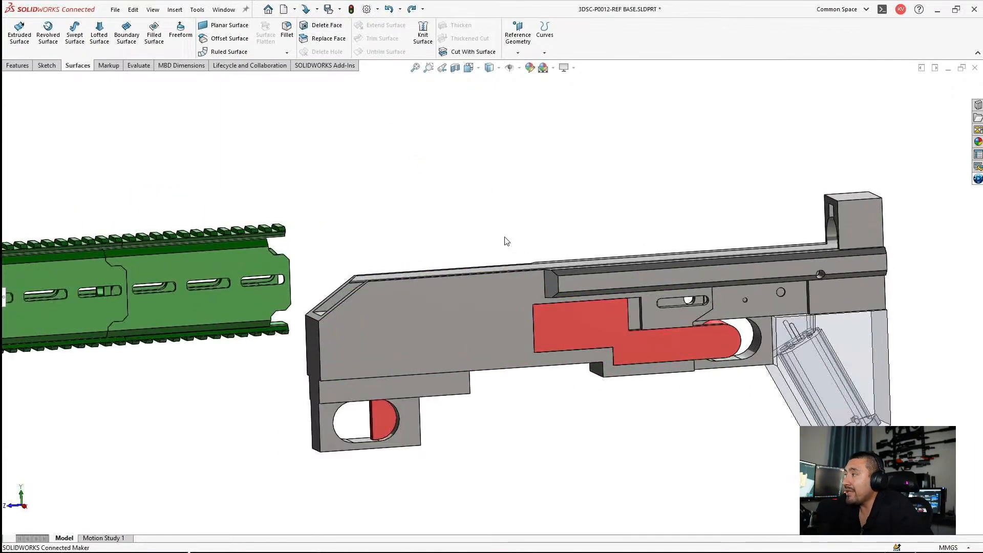
key(ctrl+z)
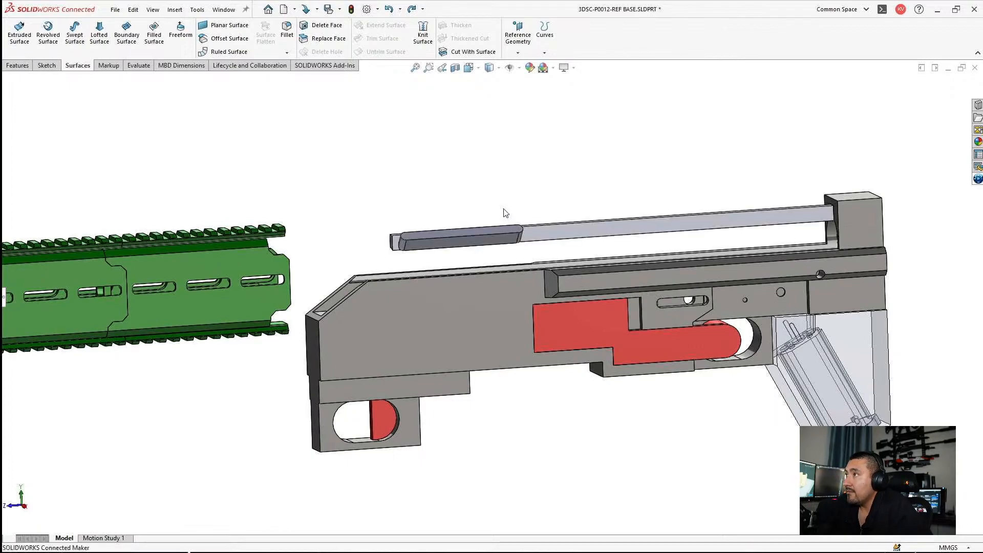
key(ctrl+z)
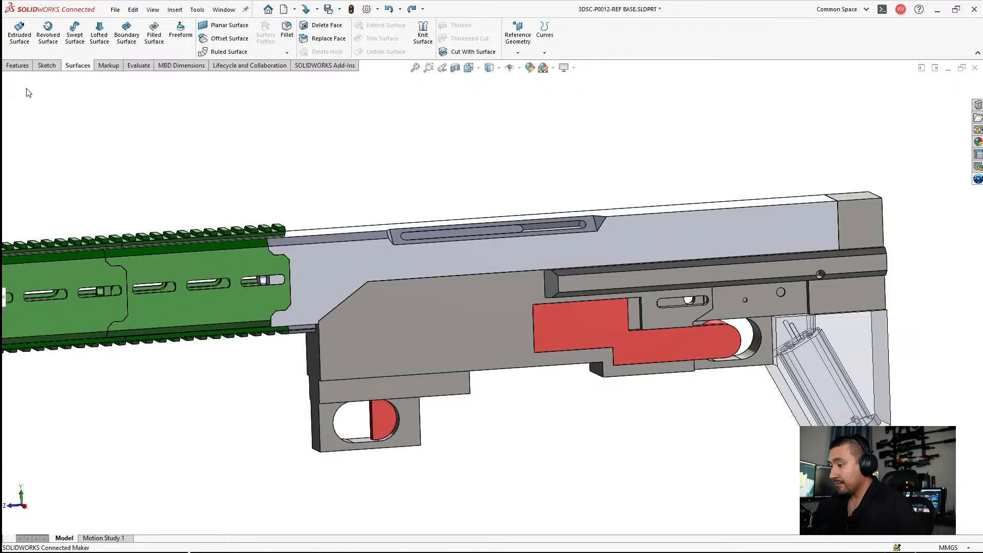
key(s)
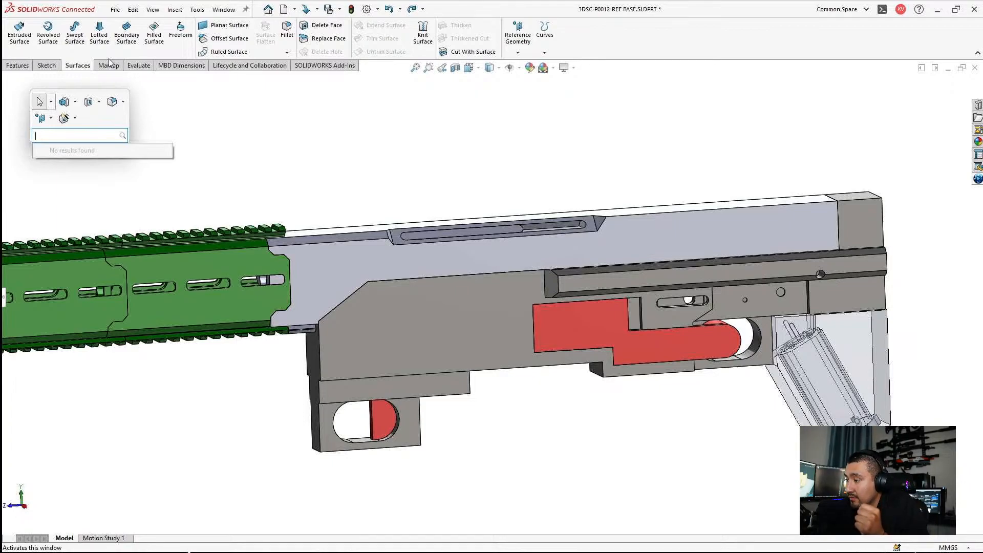
click(538, 135)
Step: Examine the restored model as a whole, the round opening in its front end and the slotted side of the upper body
middle_drag(393, 131, 396, 183)
scroll(396, 184, up, 5)
scroll(379, 363, down, 3)
scroll(379, 368, down, 2)
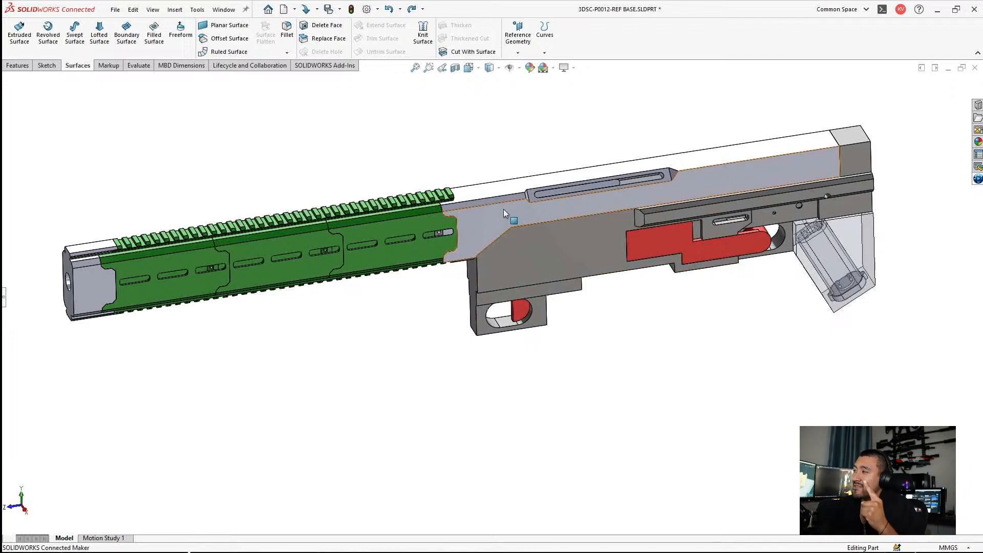
middle_drag(503, 208, 564, 187)
scroll(438, 217, down, 4)
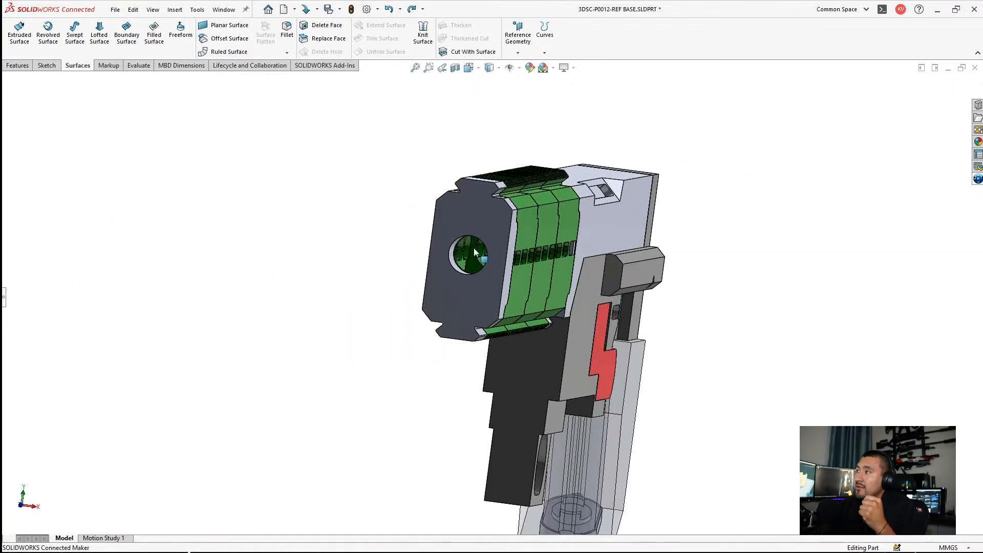
scroll(474, 238, down, 2)
middle_drag(469, 233, 420, 260)
scroll(420, 260, up, 2)
scroll(418, 262, up, 3)
scroll(506, 220, down, 6)
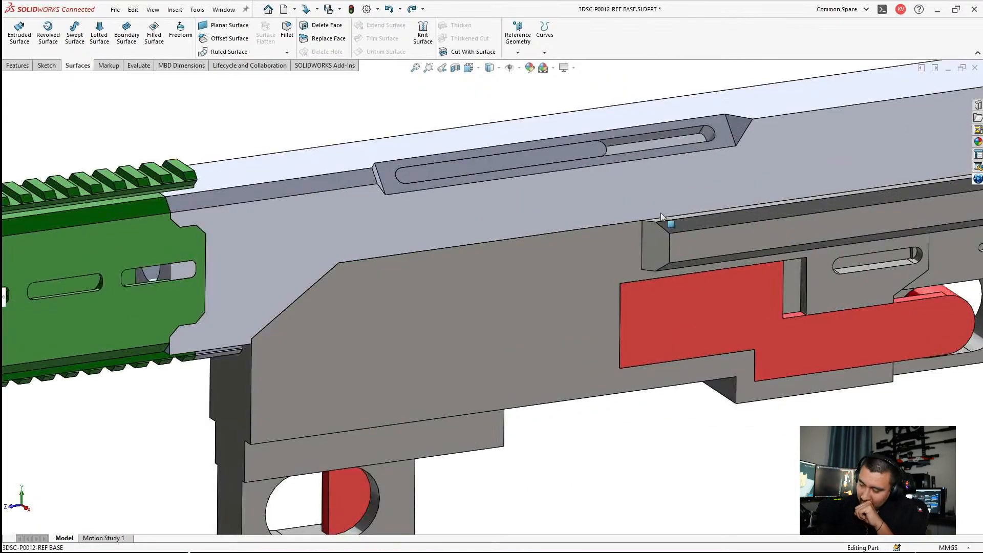
Step: Isolate the light grey upper body to examine its end opening and underside, and exit the isolation
right_click(513, 204)
click(606, 387)
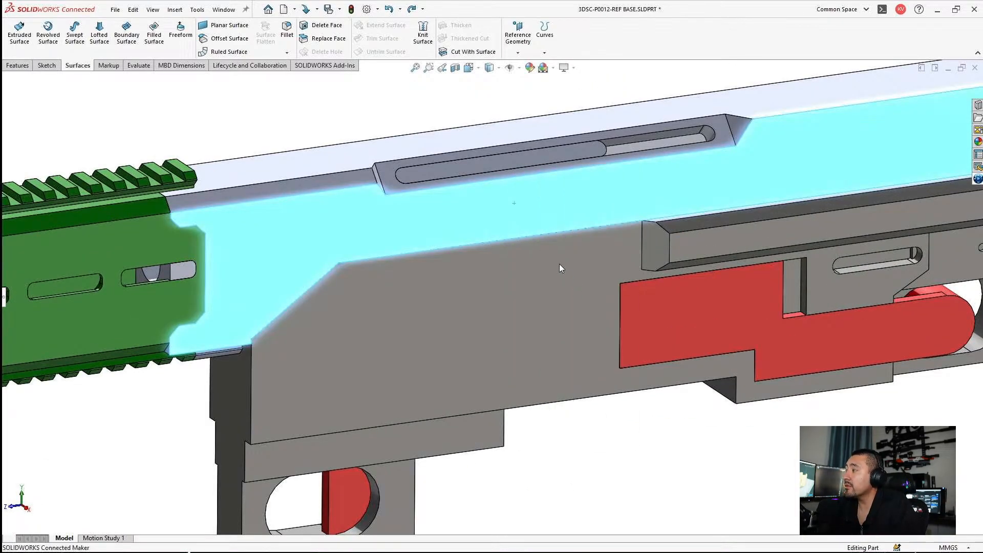
scroll(692, 305, down, 2)
middle_drag(662, 255, 631, 274)
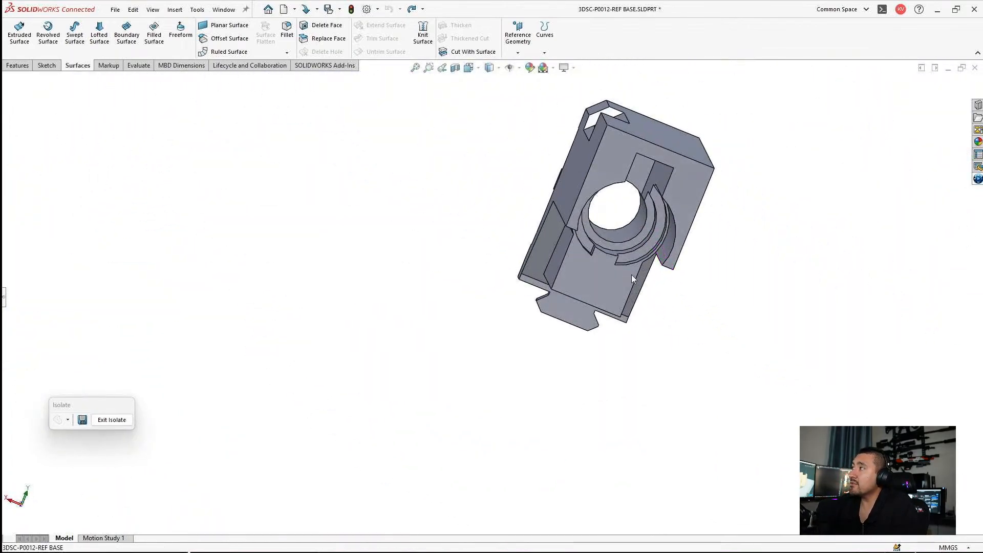
mouse_move(600, 232)
middle_down()
mouse_move(625, 219)
mouse_move(587, 235)
middle_up()
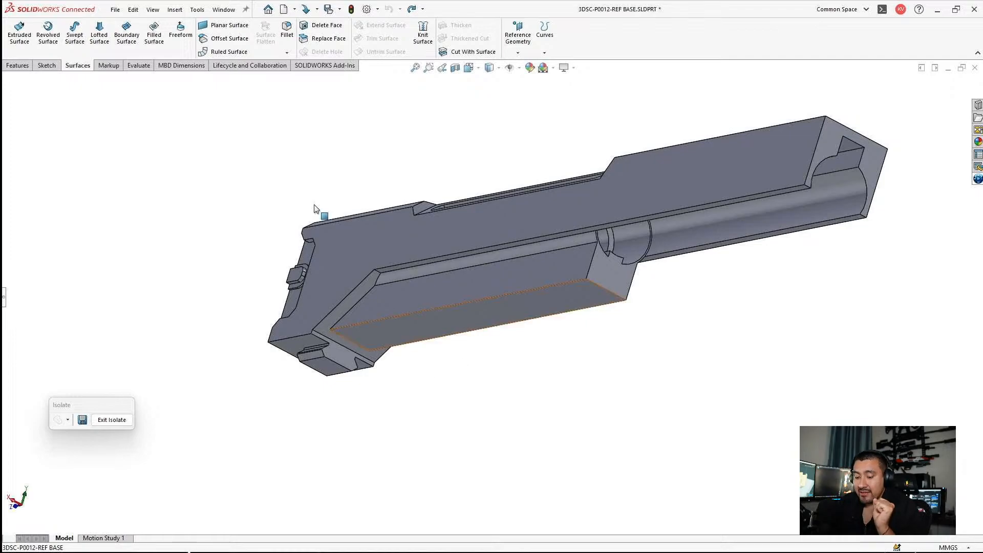
click(112, 420)
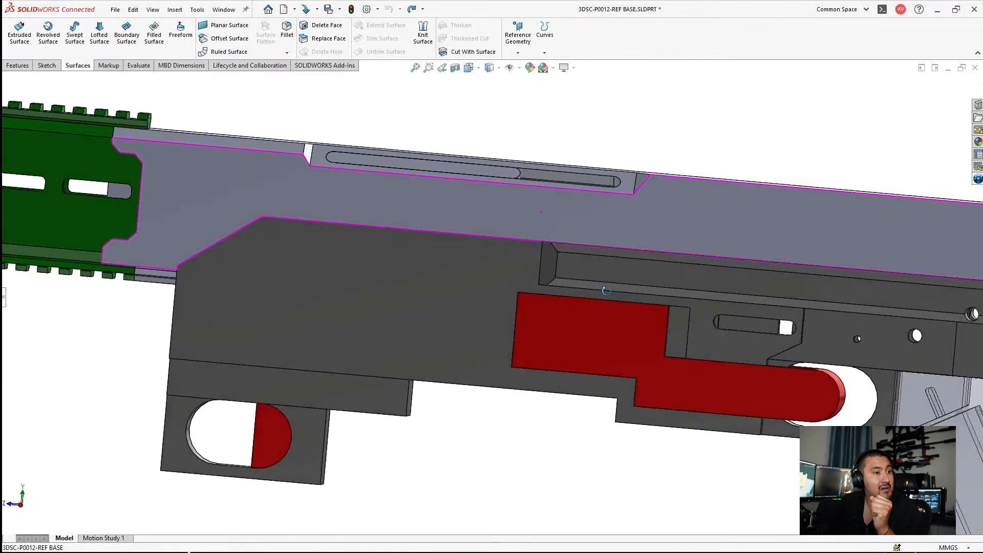
Step: Highlight the face of the insert filling the front part of the upper body's side slot and clear the selection
middle_drag(606, 291, 610, 363)
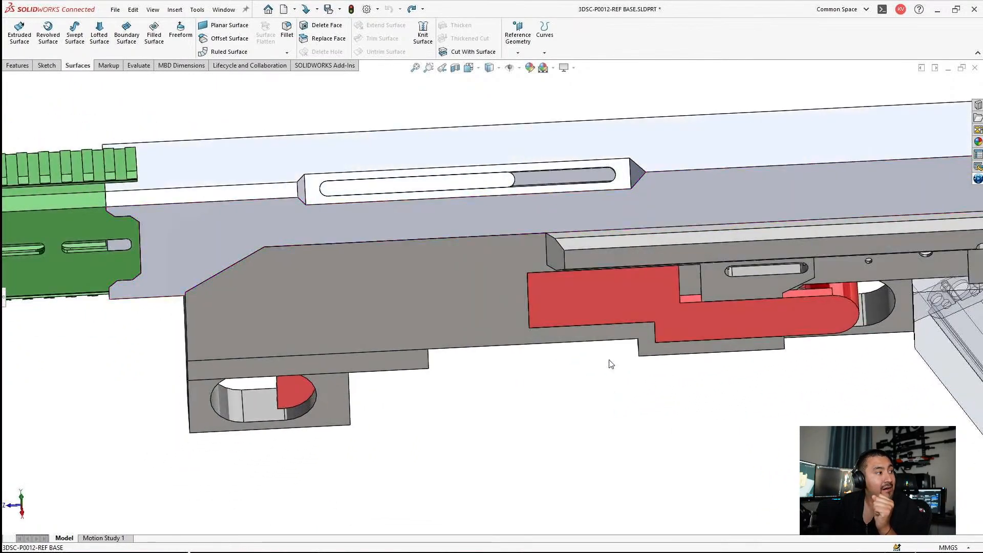
scroll(504, 209, down, 2)
click(451, 179)
scroll(449, 259, up, 2)
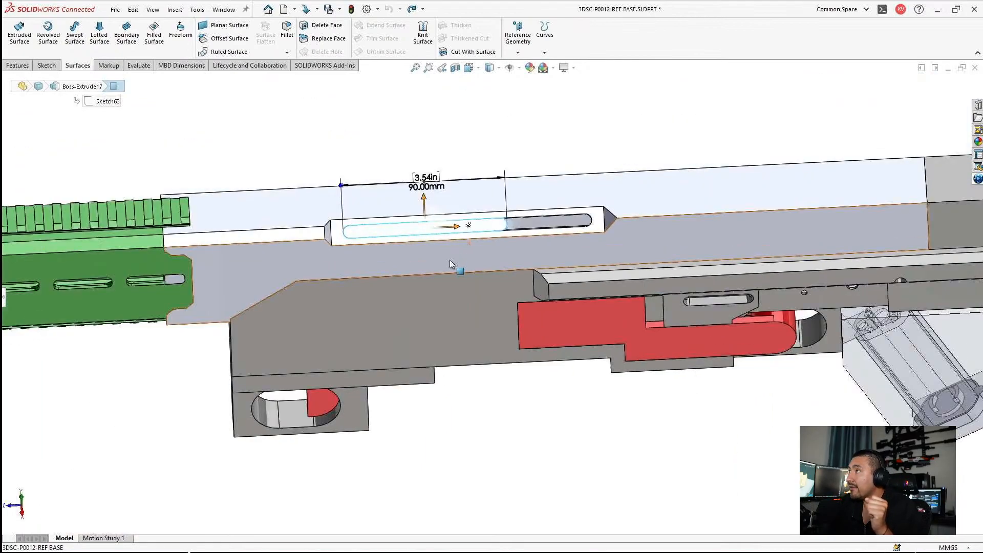
middle_drag(453, 261, 456, 260)
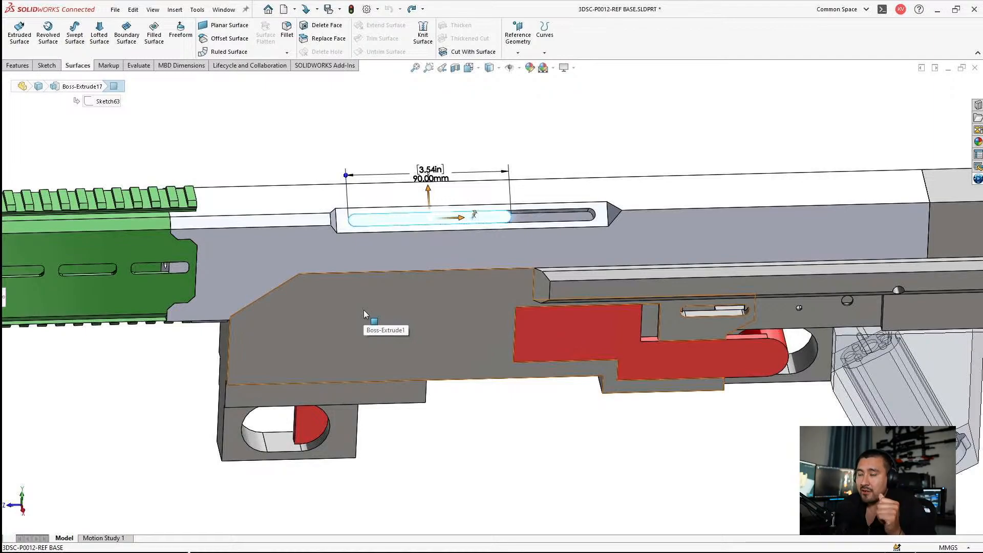
click(596, 166)
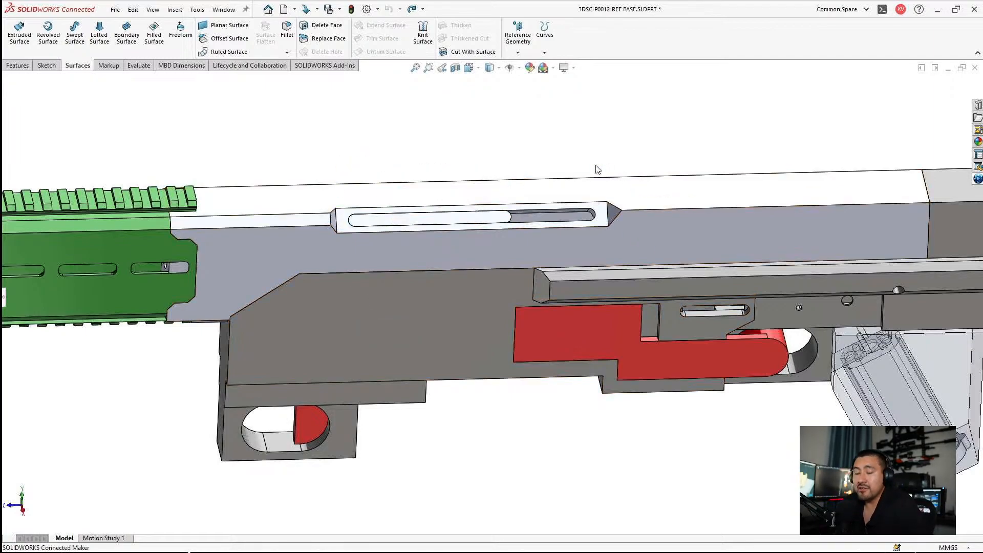
Step: Examine the complete model from the side and the three green handguard sections with their slots and toothed rails
scroll(596, 165, up, 3)
middle_drag(500, 251, 506, 209)
scroll(506, 209, down, 1)
scroll(505, 209, up, 1)
scroll(228, 301, up, 1)
scroll(172, 279, down, 1)
scroll(172, 271, up, 2)
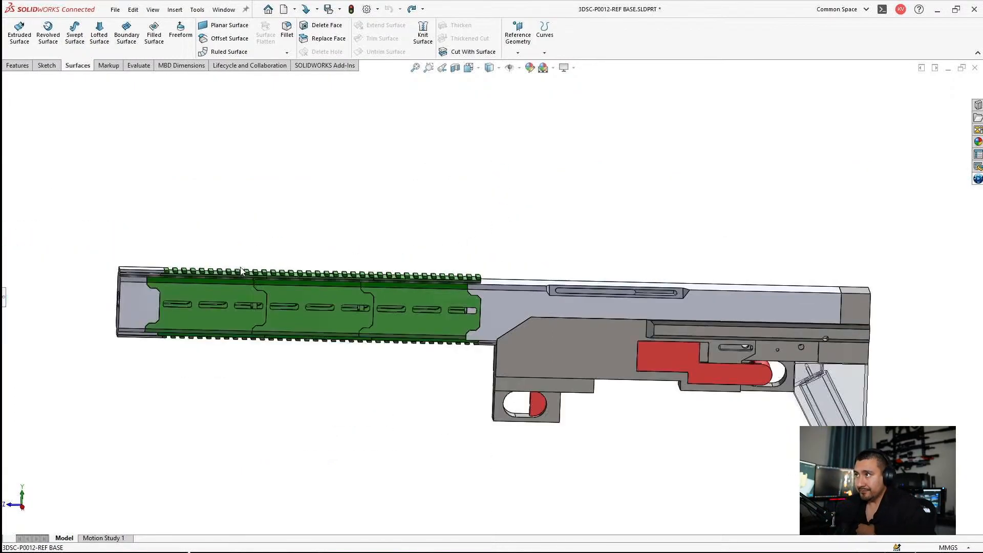
scroll(174, 268, down, 5)
scroll(406, 343, up, 2)
middle_drag(406, 343, 417, 285)
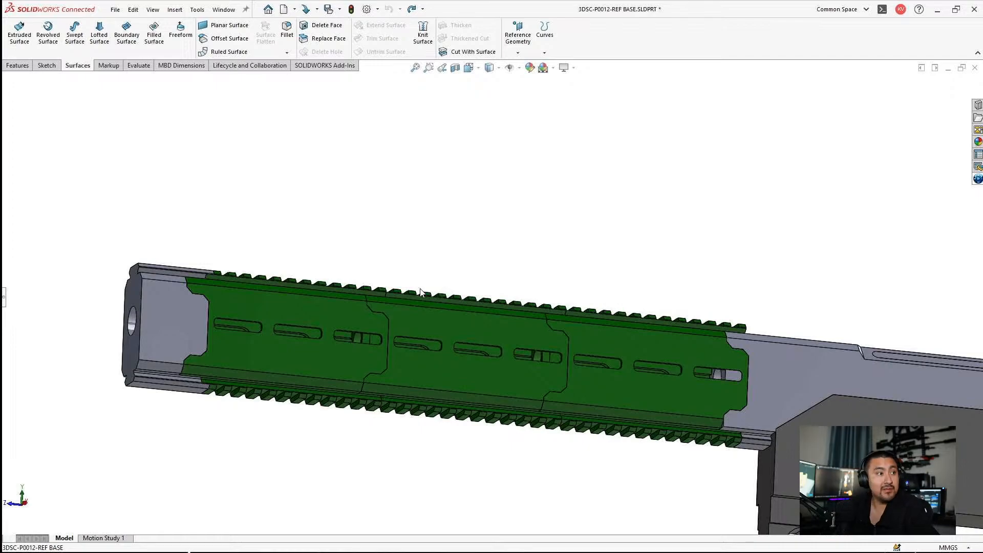
Step: Examine the rear of the receiver, including the red part, the side holes and the transparent angled block
middle_drag(737, 412, 707, 423)
scroll(737, 410, up, 3)
scroll(822, 358, down, 3)
scroll(808, 389, up, 3)
scroll(809, 390, down, 5)
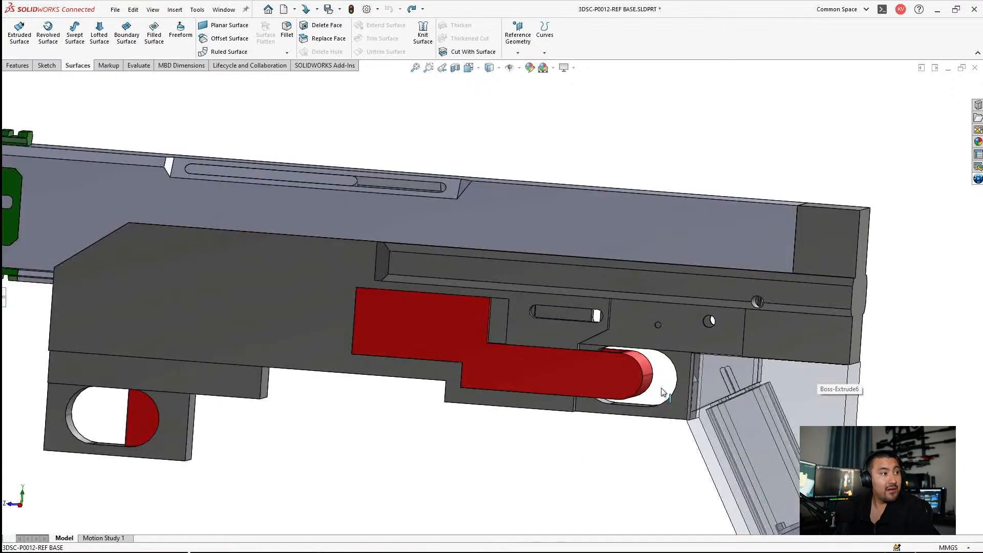
scroll(661, 388, up, 1)
middle_drag(661, 388, 634, 412)
scroll(855, 289, down, 4)
scroll(614, 277, up, 1)
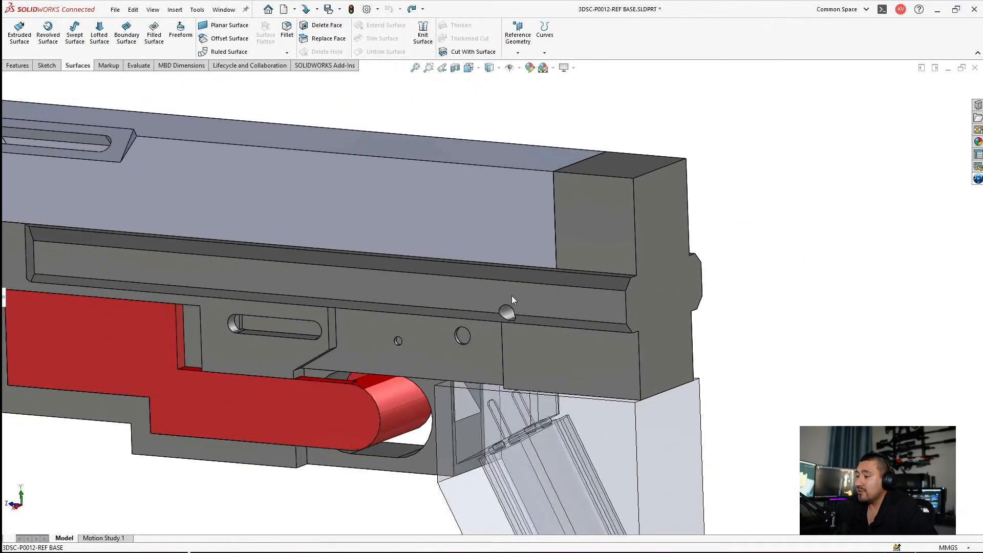
scroll(512, 296, up, 2)
middle_drag(492, 303, 486, 319)
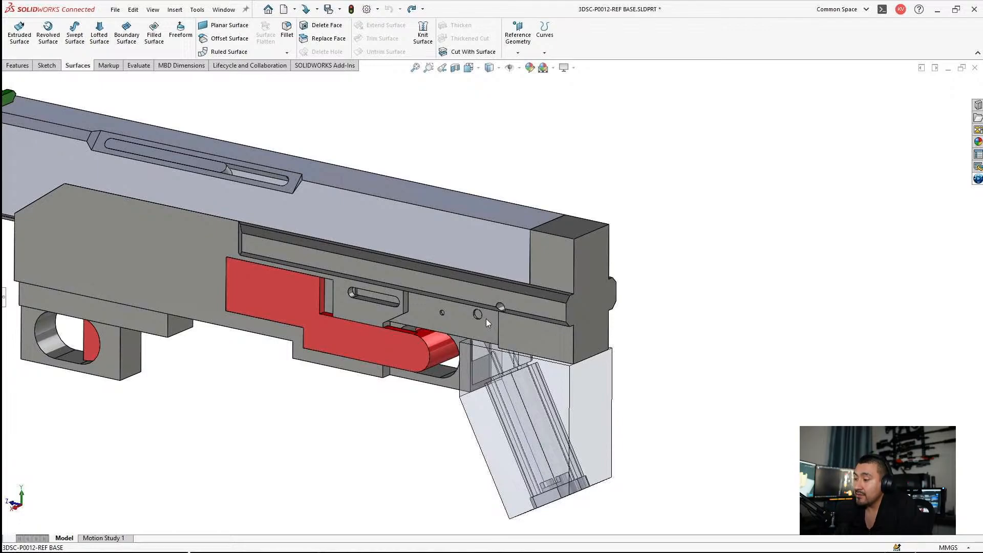
Step: Select the edge of the round hole in the receiver's rear side rail to read its diameter, and clear the selection
scroll(548, 295, down, 4)
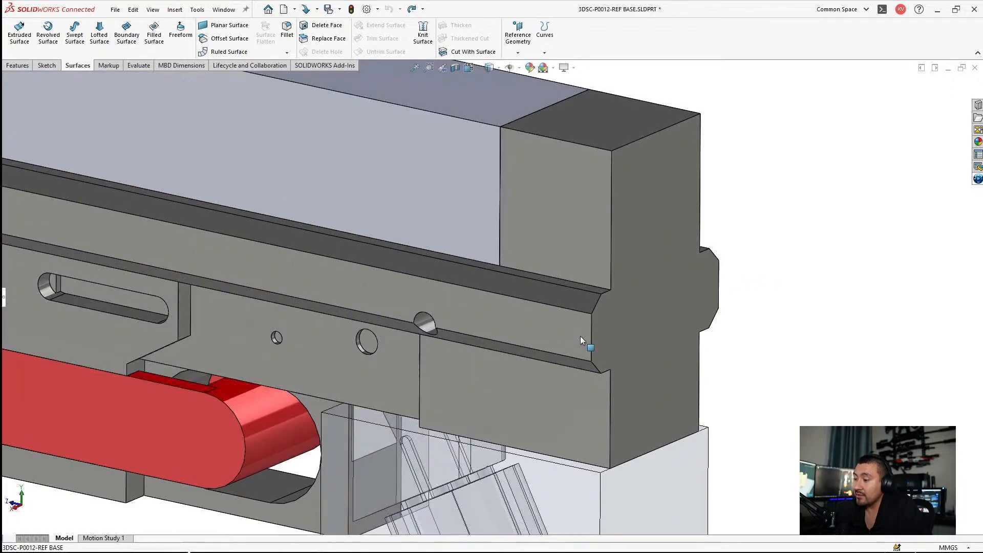
middle_drag(579, 336, 598, 276)
scroll(400, 333, down, 2)
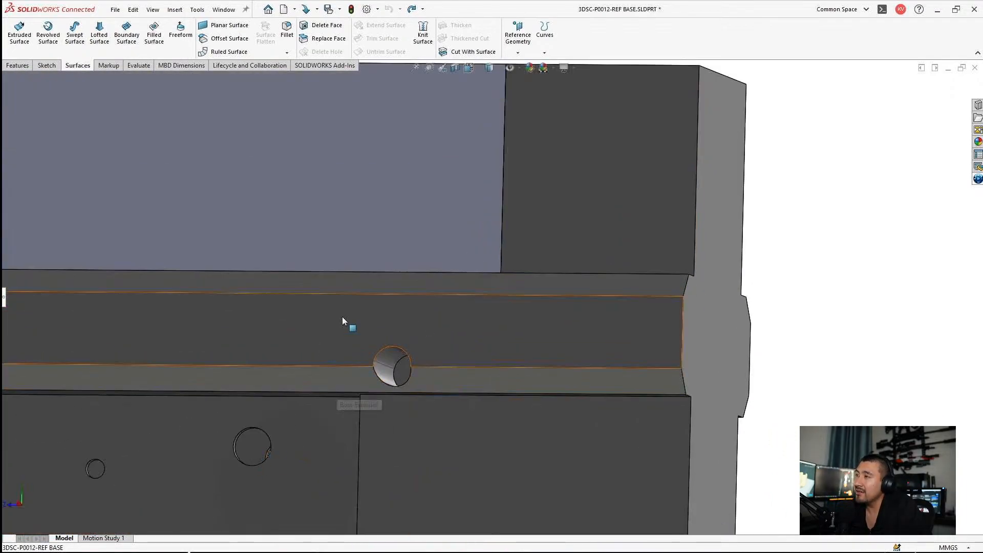
click(379, 356)
middle_drag(372, 350, 374, 372)
scroll(385, 409, up, 2)
scroll(374, 372, up, 4)
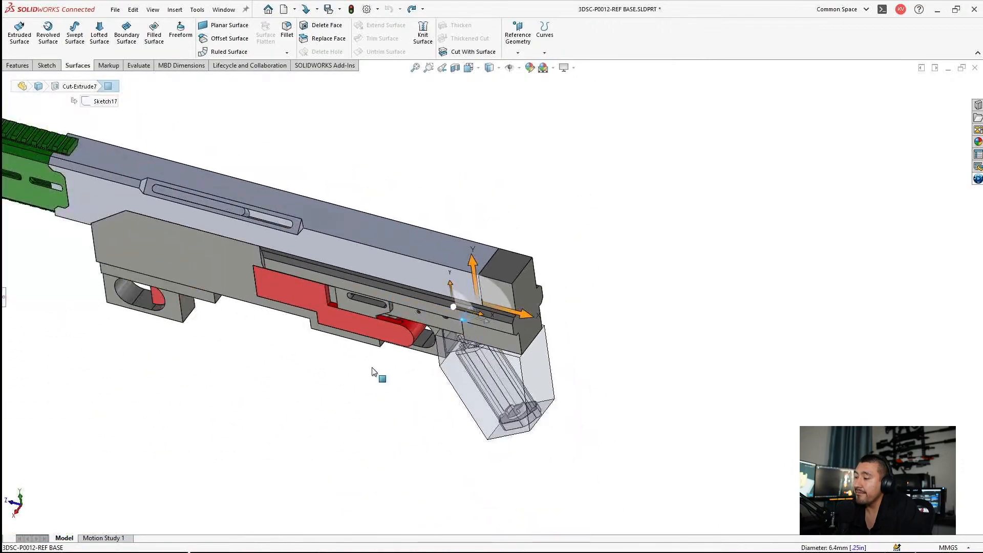
scroll(344, 285, down, 3)
middle_drag(699, 303, 756, 176)
scroll(588, 336, up, 1)
scroll(582, 341, down, 2)
click(340, 460)
Step: Examine the round hole in the side rail up close and its location on the rear half of the receiver
scroll(636, 285, down, 1)
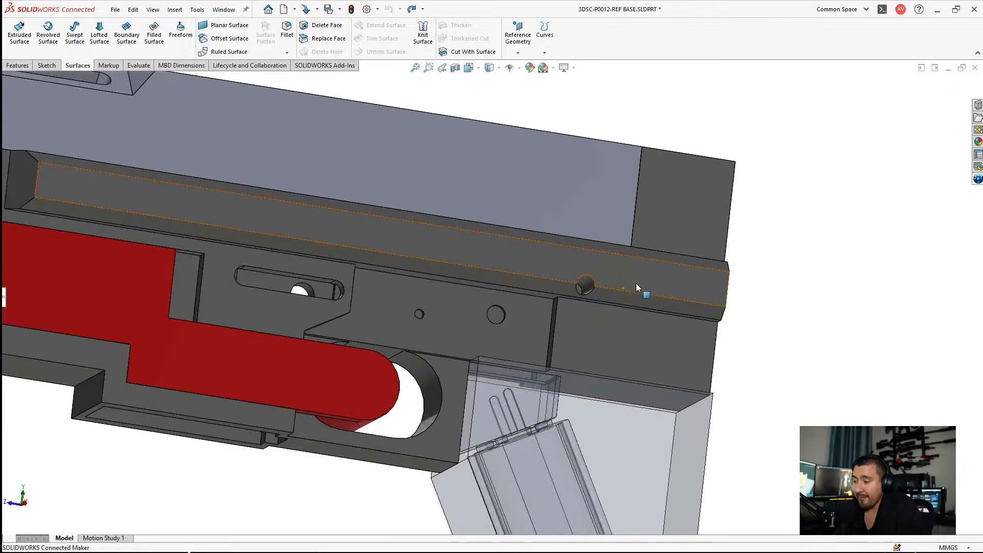
scroll(636, 285, down, 4)
middle_click(519, 279)
middle_drag(519, 280, 495, 295)
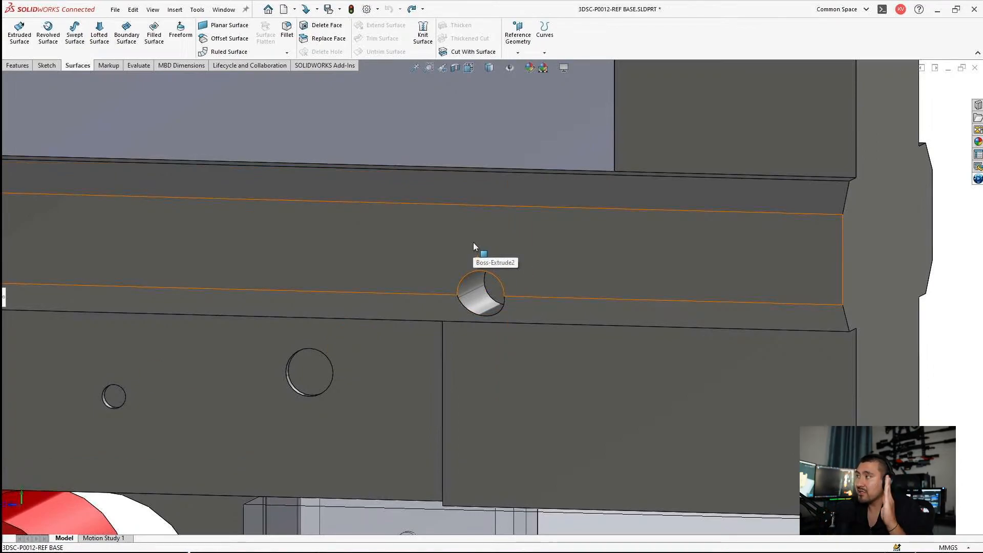
scroll(460, 269, up, 6)
middle_drag(406, 289, 428, 240)
scroll(369, 327, up, 3)
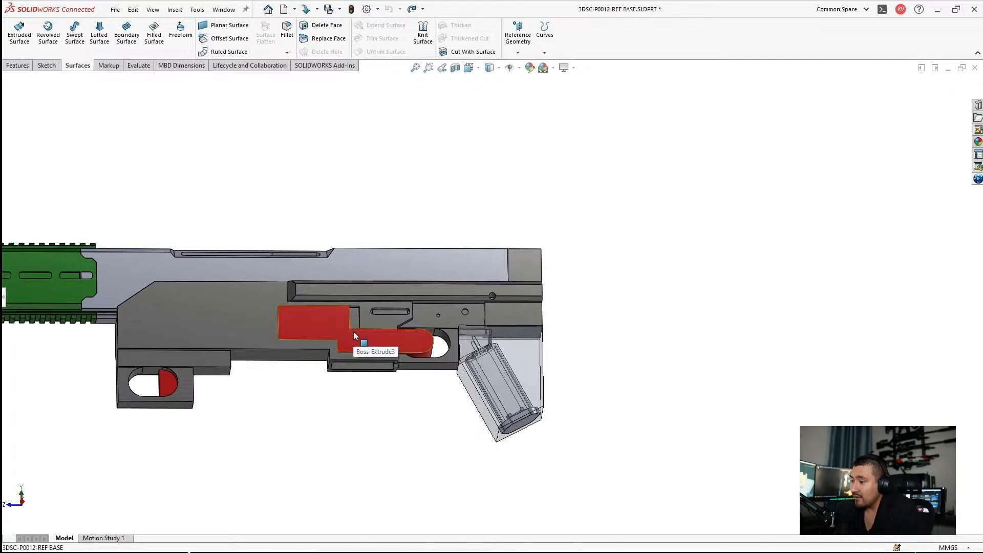
Step: Examine the complete model from above, the side and below, including the open channel under the red part
middle_drag(551, 408, 380, 278)
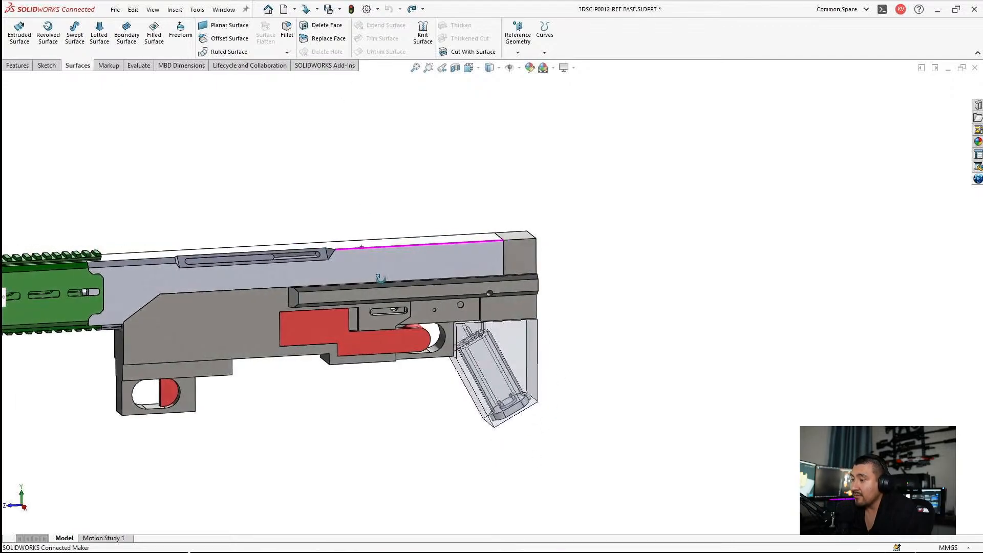
scroll(348, 297, up, 5)
scroll(290, 318, down, 3)
scroll(316, 302, up, 3)
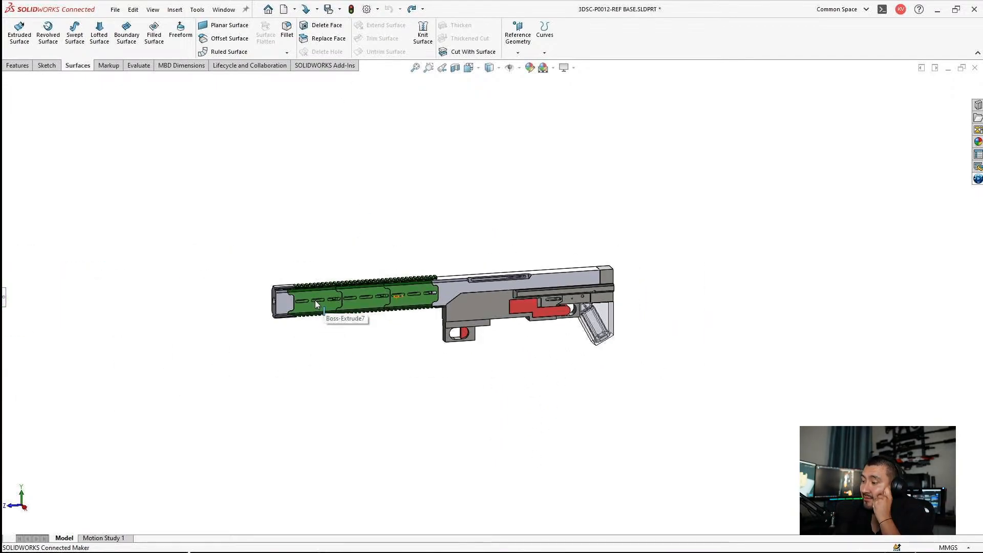
scroll(316, 302, down, 4)
middle_drag(668, 353, 635, 219)
scroll(680, 317, down, 3)
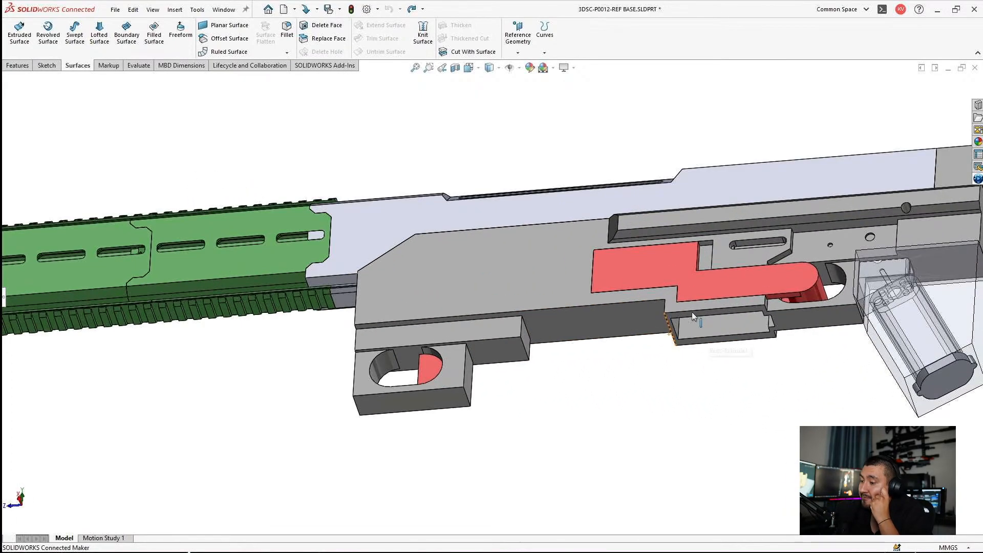
scroll(692, 312, up, 2)
middle_drag(693, 312, 651, 378)
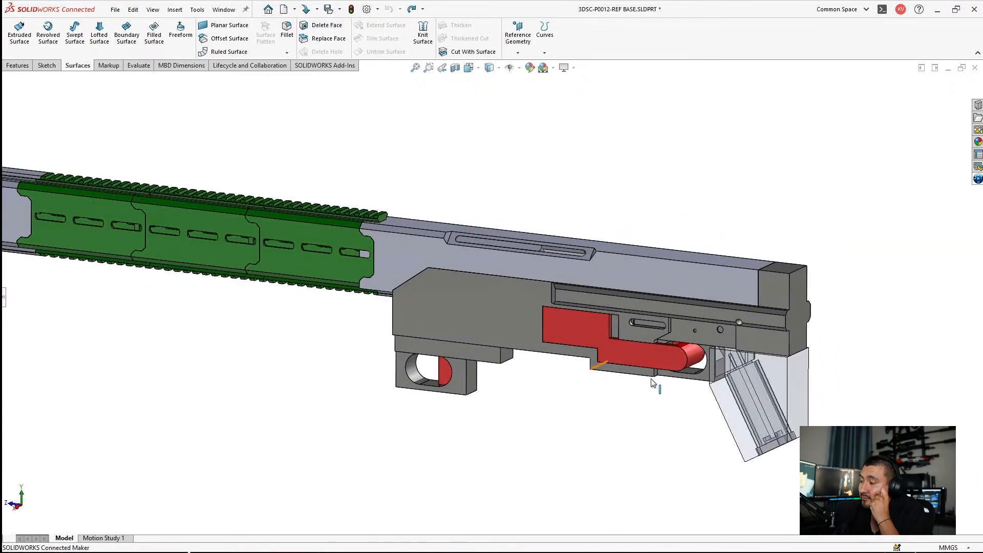
Step: Examine the side slot of the light grey upper body and its insert up close
scroll(512, 286, up, 2)
scroll(333, 238, down, 2)
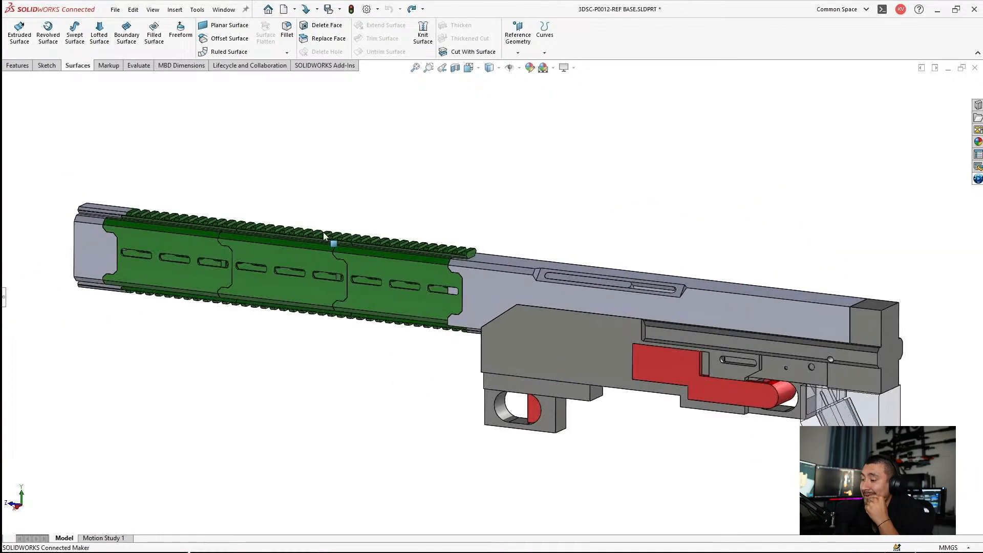
scroll(659, 292, down, 3)
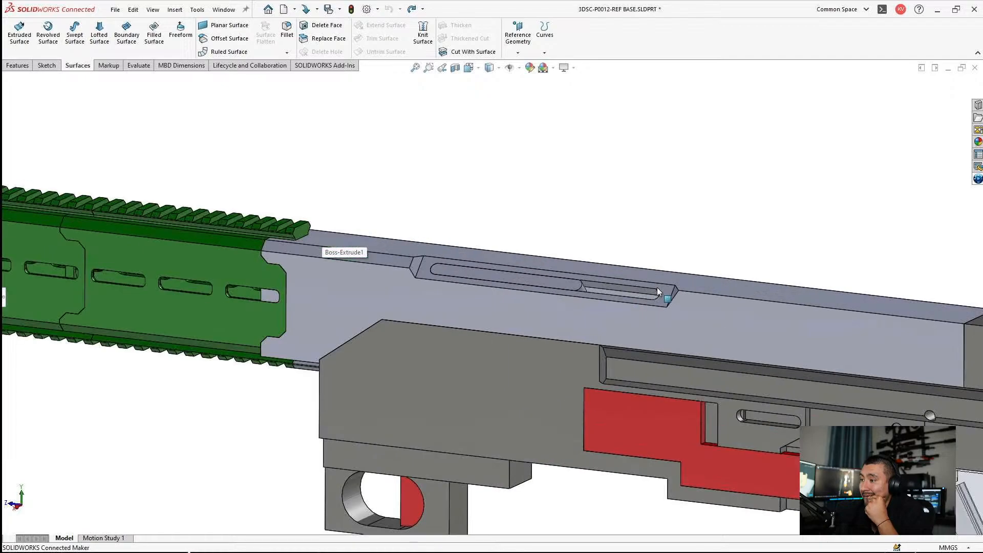
scroll(560, 290, down, 3)
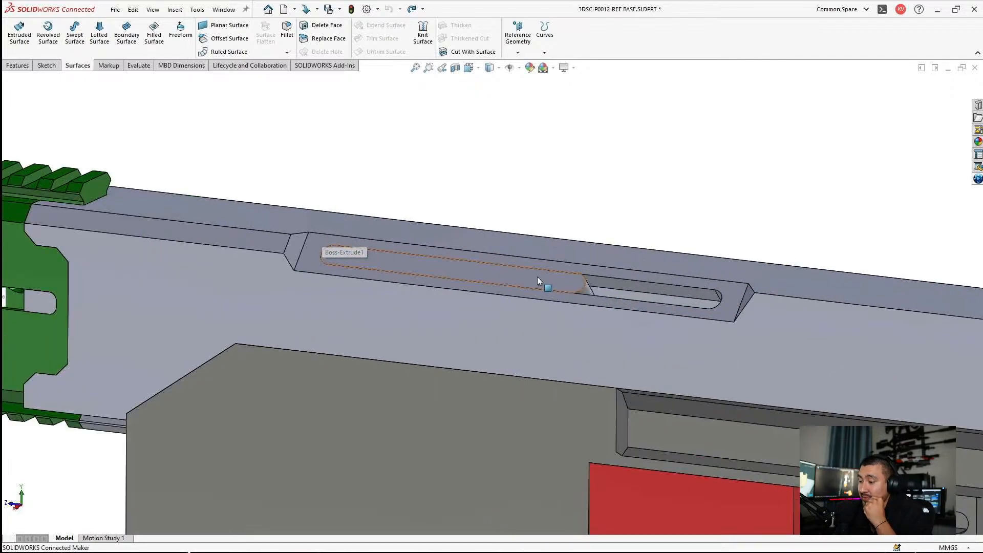
Step: Hide the light grey upper body and examine the insert bar and the open receiver channel beneath it
click(457, 306)
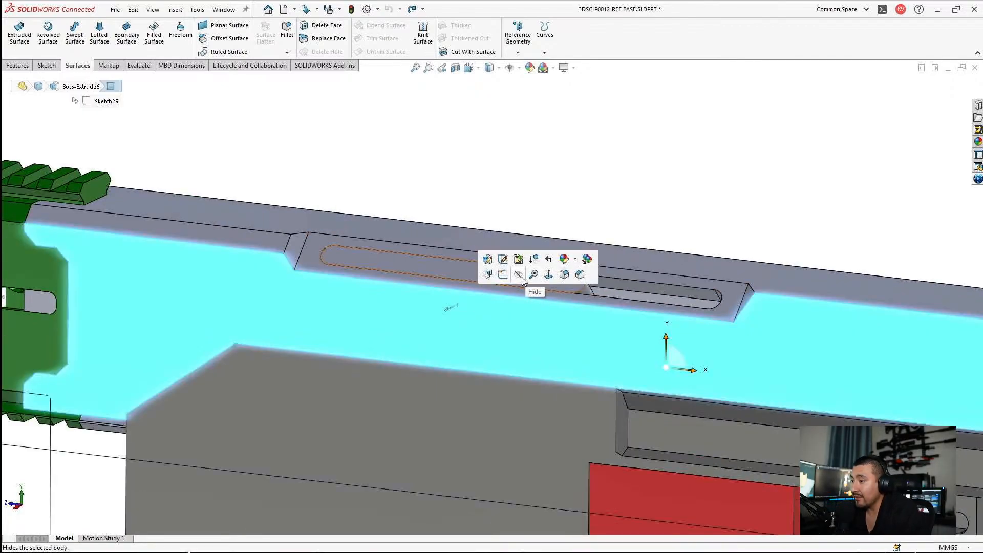
click(518, 275)
scroll(556, 261, up, 5)
middle_drag(555, 261, 653, 342)
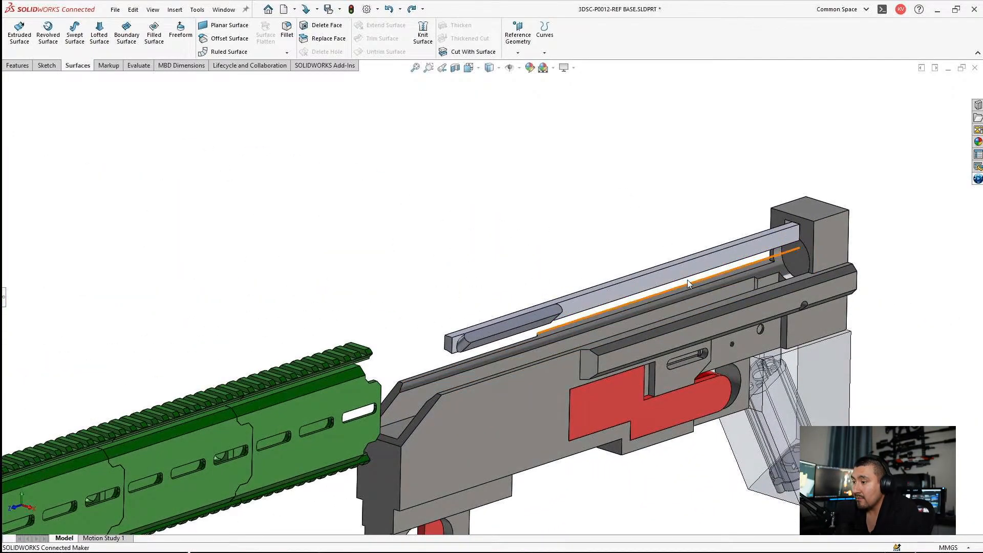
scroll(653, 307, down, 5)
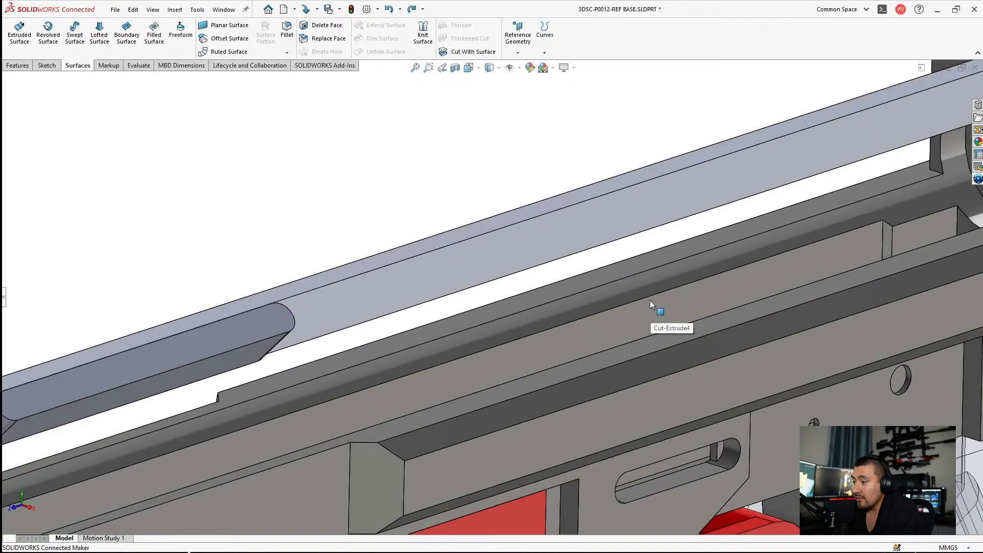
mouse_move(650, 300)
middle_down()
mouse_move(645, 263)
mouse_move(663, 288)
mouse_move(679, 278)
middle_up()
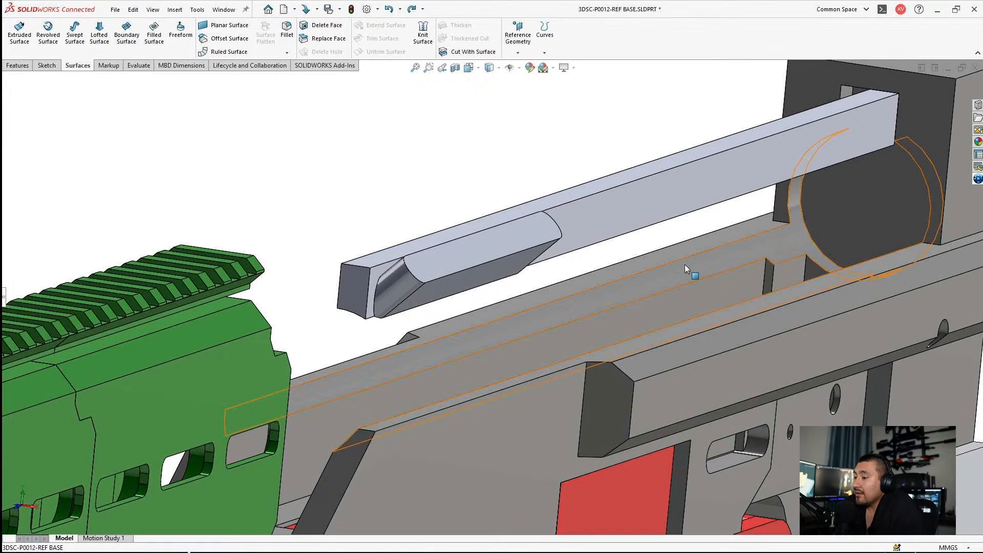
Step: Highlight the curved channel face in the receiver, clear the selection, and undo the hiding of the upper body
click(685, 267)
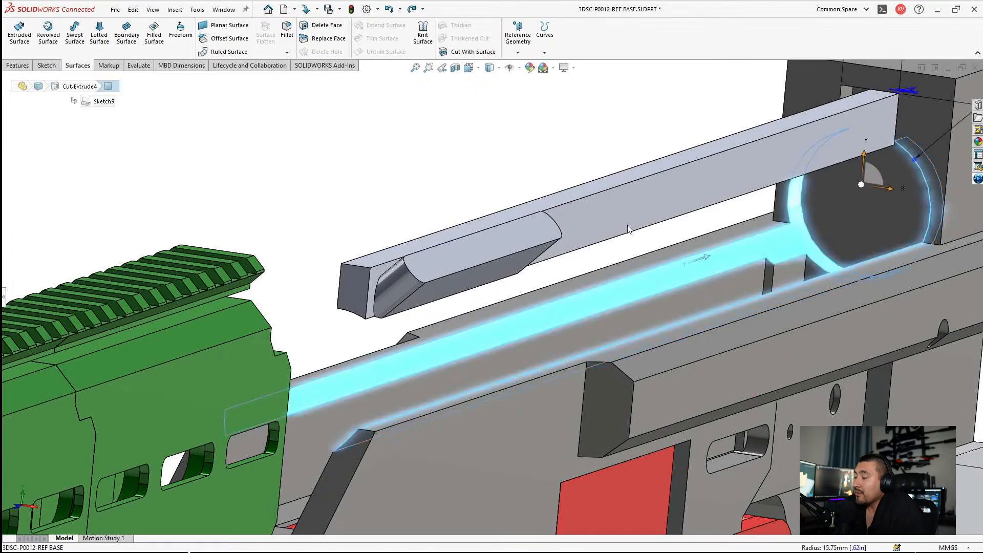
click(532, 129)
scroll(578, 270, up, 6)
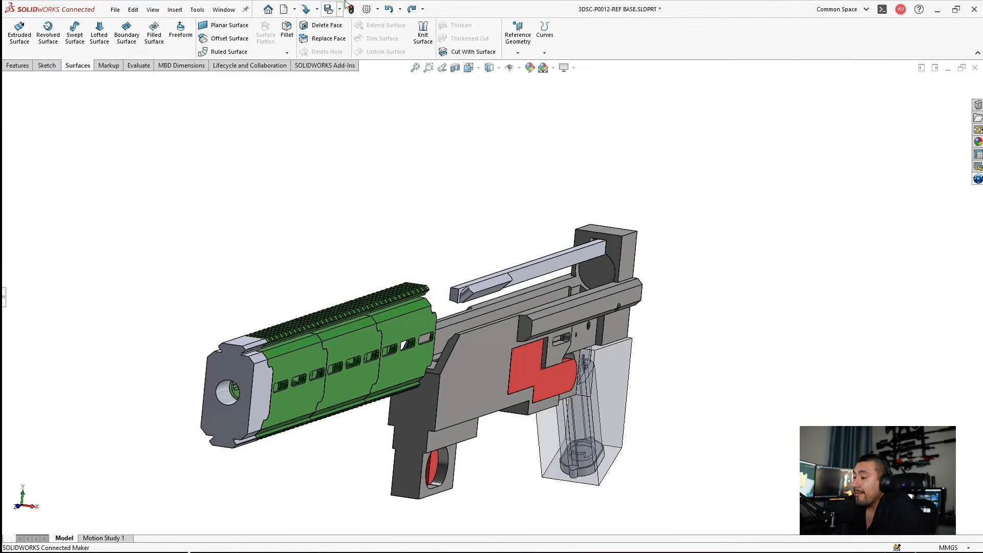
click(388, 9)
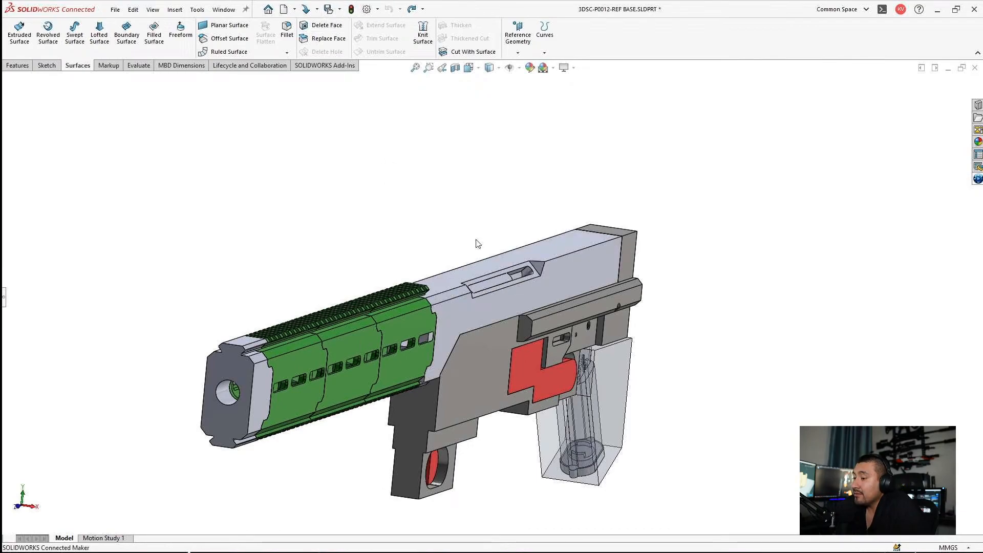
middle_drag(477, 242, 463, 231)
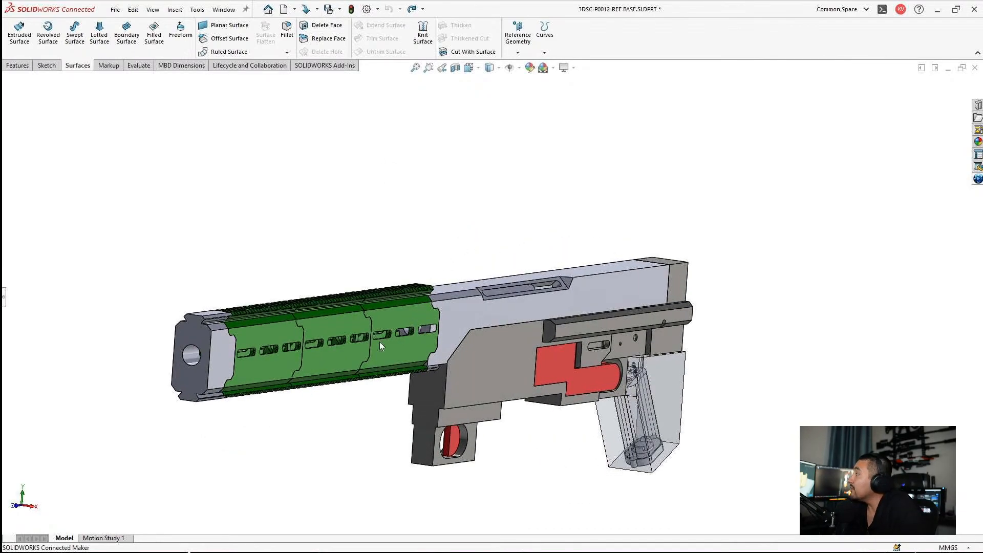
Step: Switch to File Explorer and browse from the 3DSC folder to the CAD folder of 3DSC-P0004 AS CAR SMG
mouse_move(229, 549)
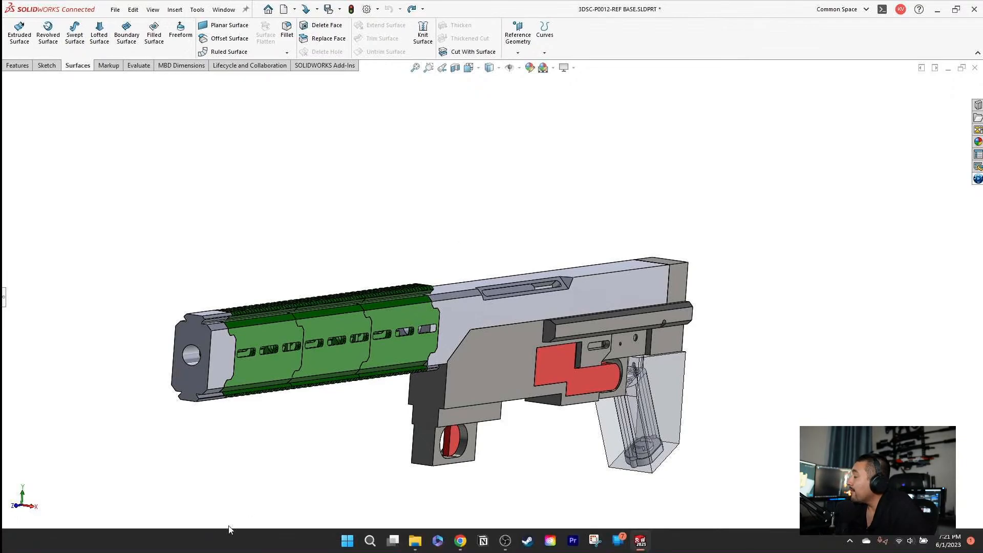
click(415, 541)
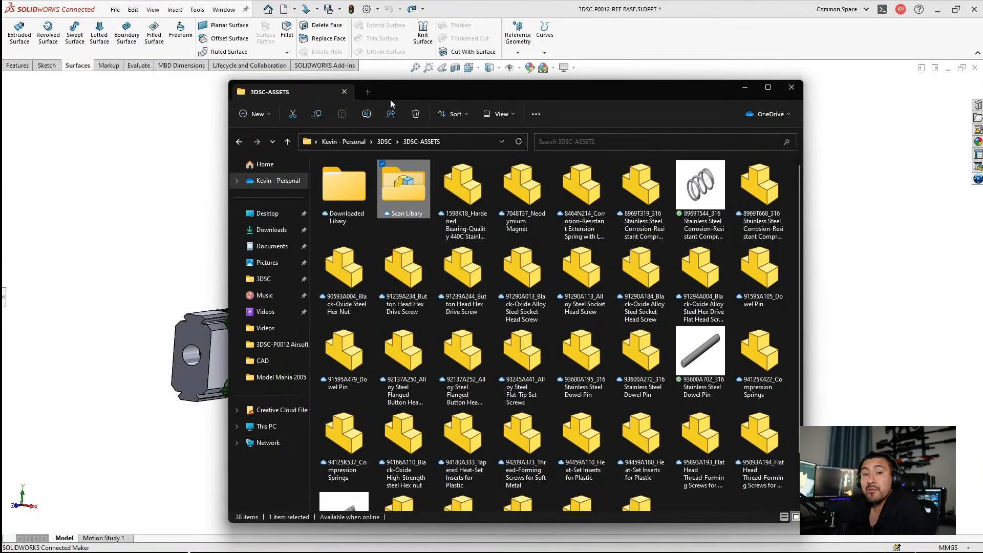
click(385, 142)
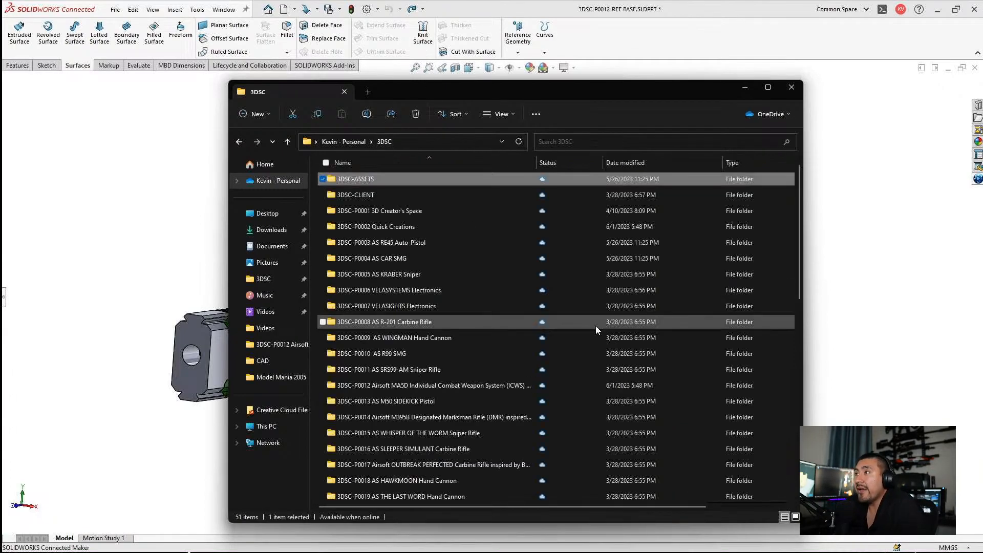
click(385, 259)
double_click(385, 259)
double_click(351, 217)
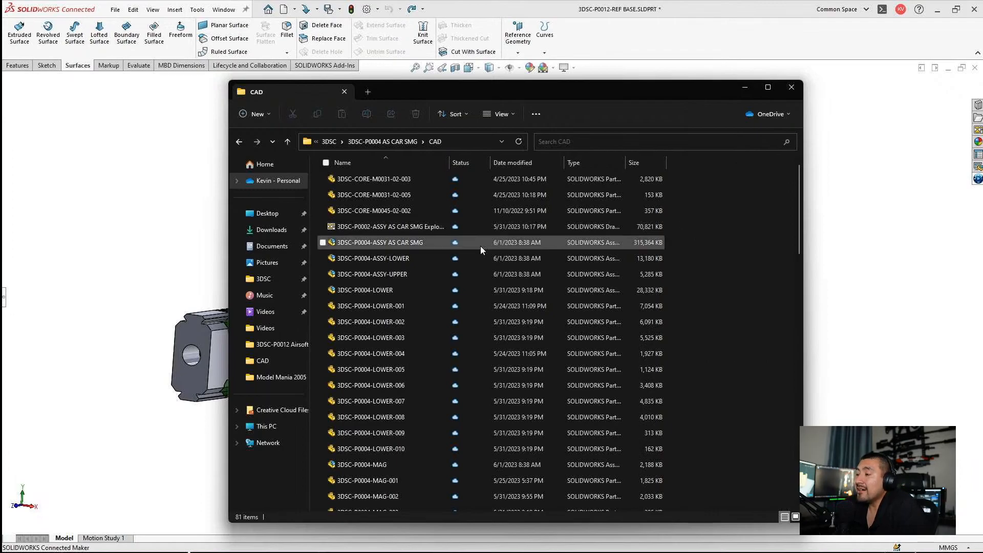
Step: Open the 3DSC-P0004-ASSY AS CAR SMG assembly and rebuild it without opening any referenced documents
double_click(413, 241)
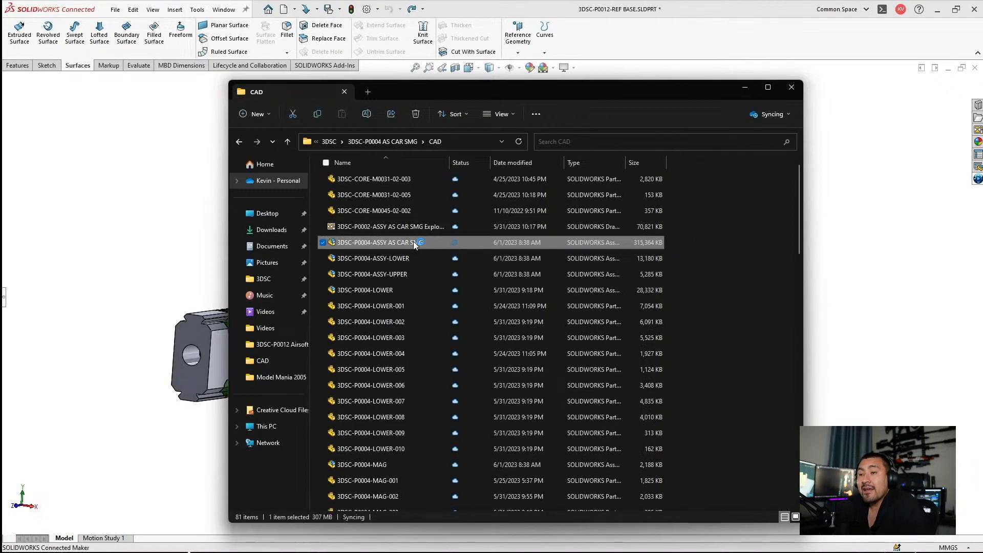
click(745, 87)
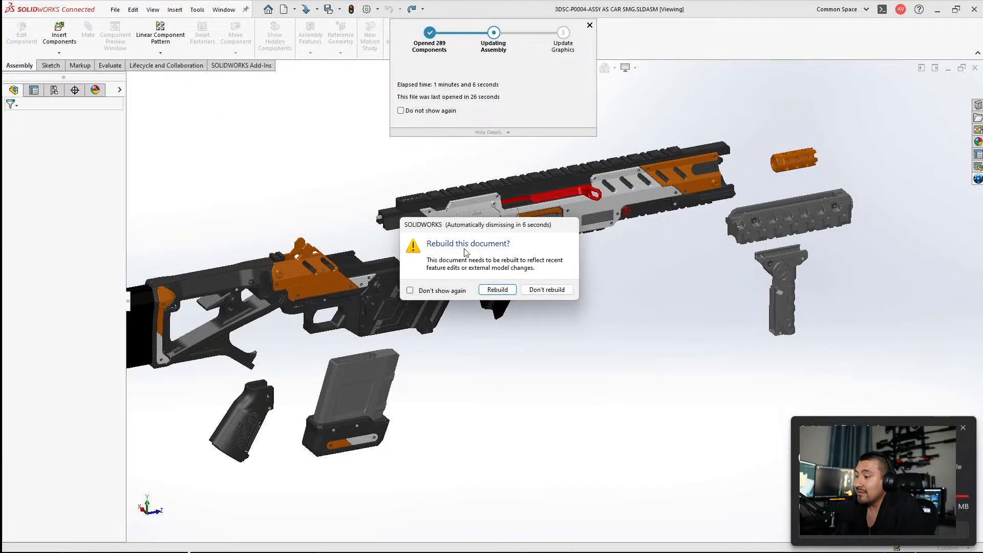
click(497, 290)
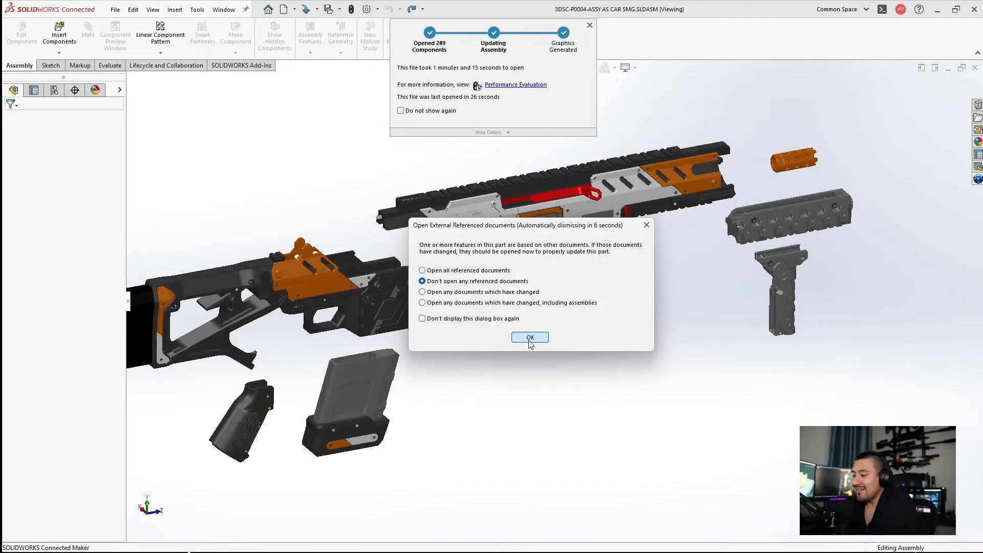
click(530, 338)
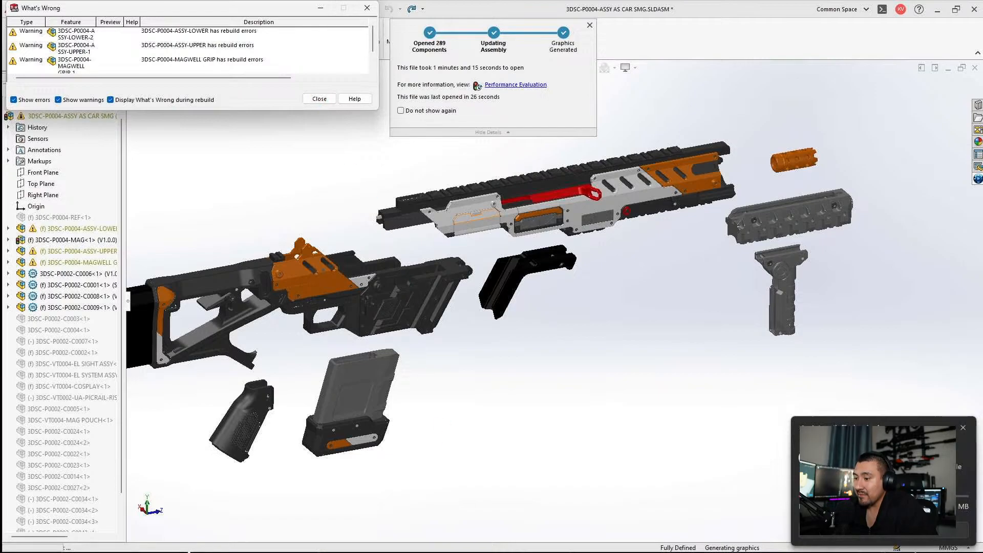
mouse_move(460, 543)
click(460, 486)
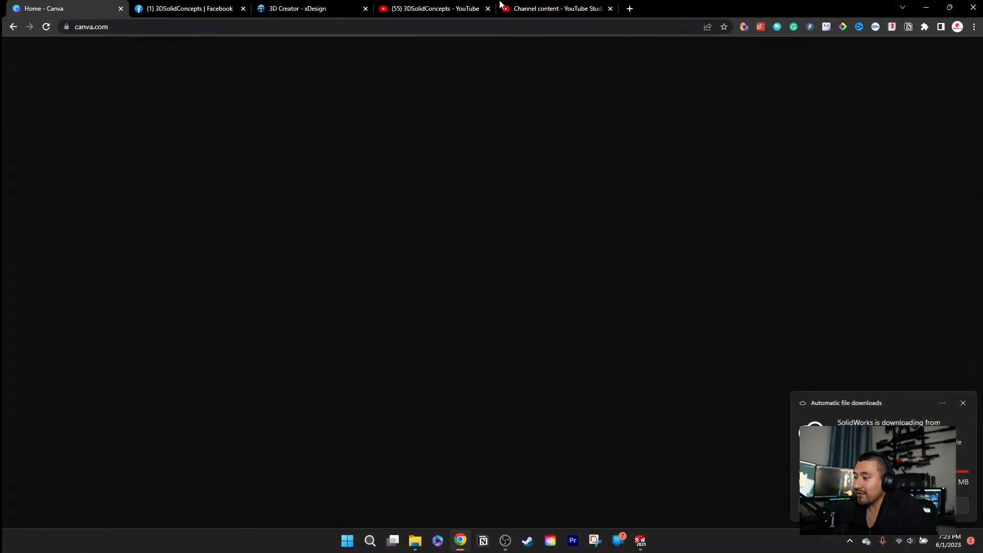
click(630, 9)
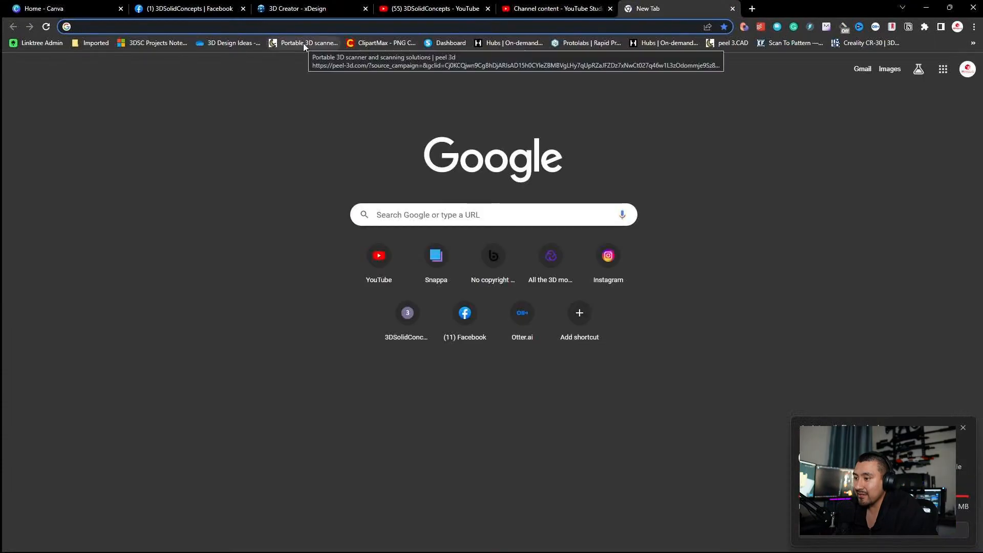
click(919, 6)
Step: Dismiss the What's Wrong report and toggle RealView Graphics for the CAR SMG assembly
click(319, 98)
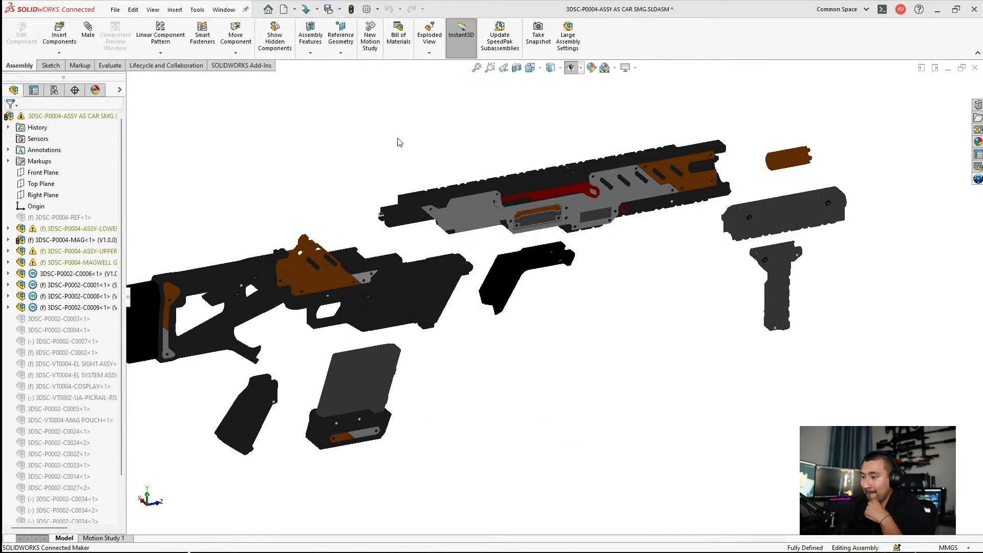
click(631, 69)
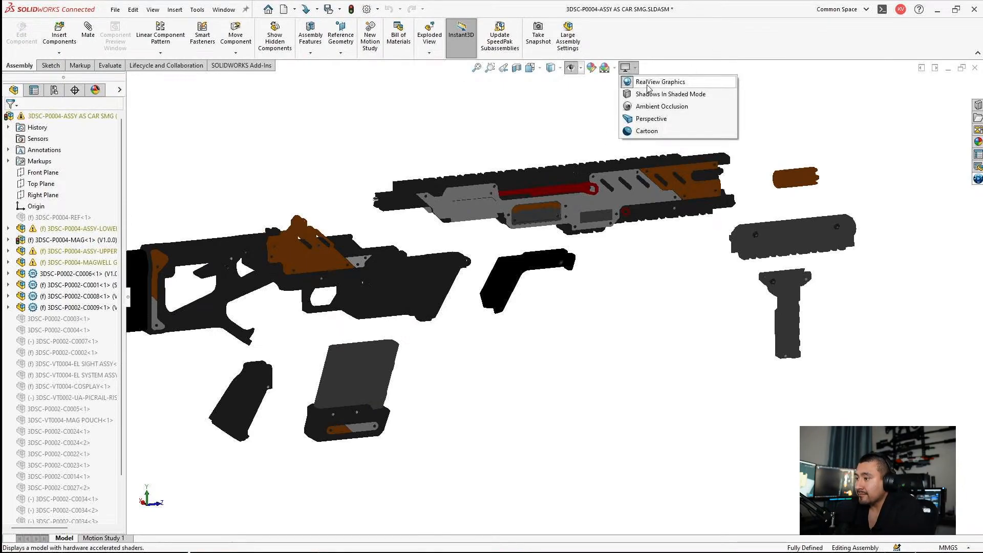
click(647, 84)
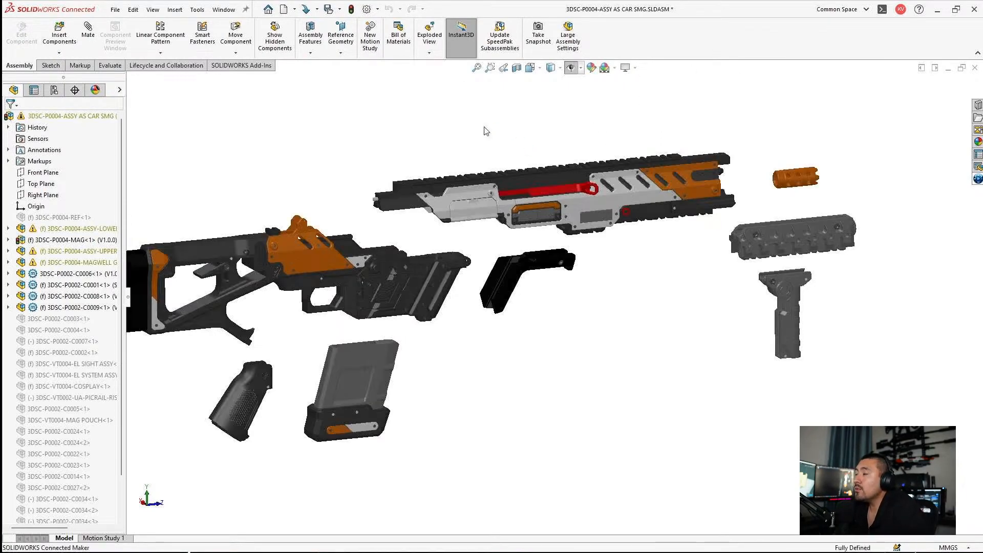
Step: Examine the separated components of the complete CAR SMG assembly from the side
scroll(485, 128, up, 1)
middle_drag(484, 126, 494, 132)
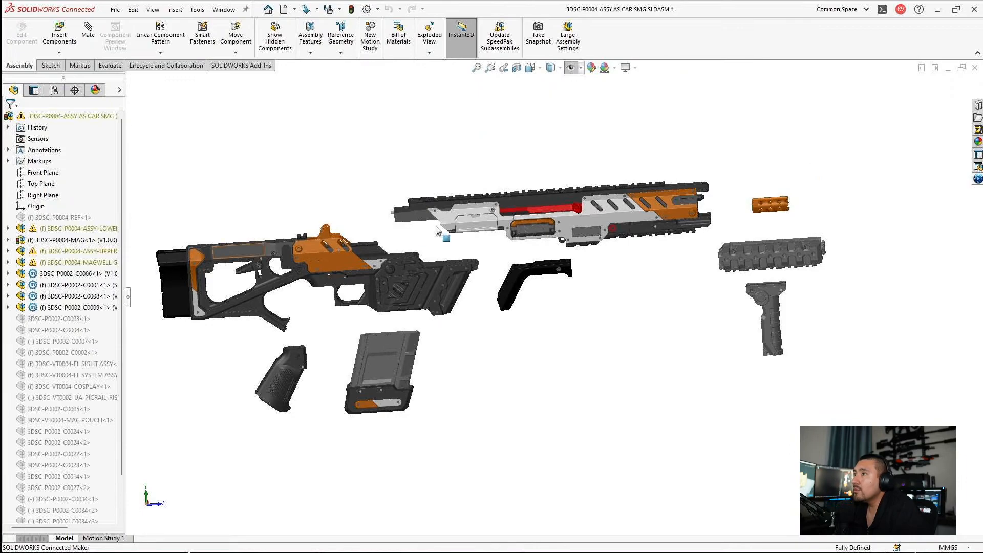
middle_drag(446, 212, 450, 209)
scroll(450, 209, down, 1)
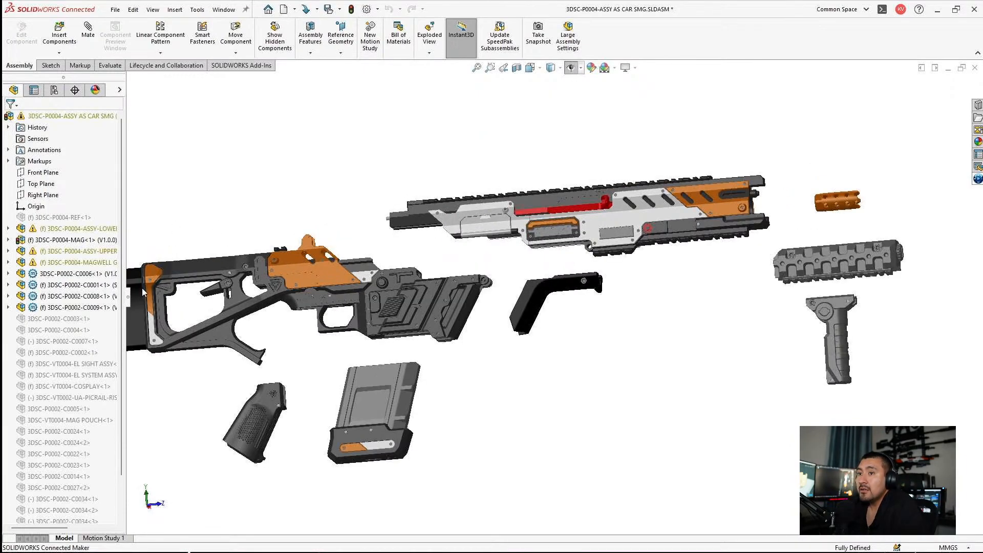
click(128, 297)
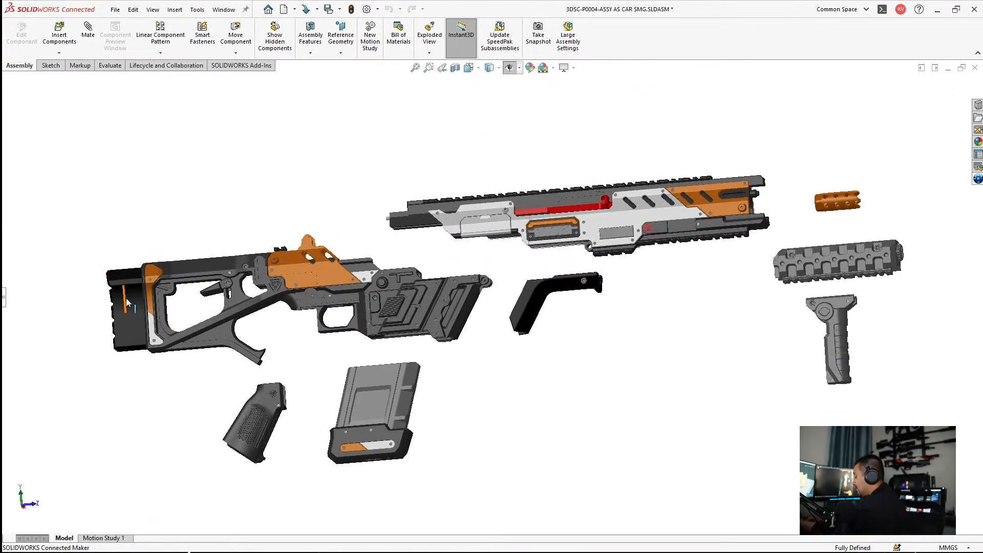
middle_drag(437, 281, 425, 283)
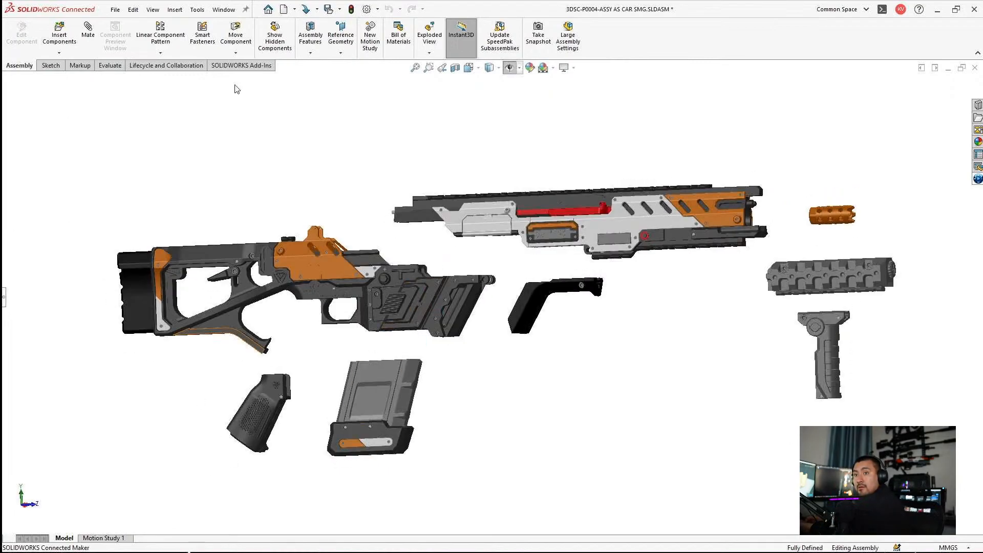
Step: Open the hidden 3DSC-P0004-REF component as its own assembly without opening any referenced documents
click(4, 298)
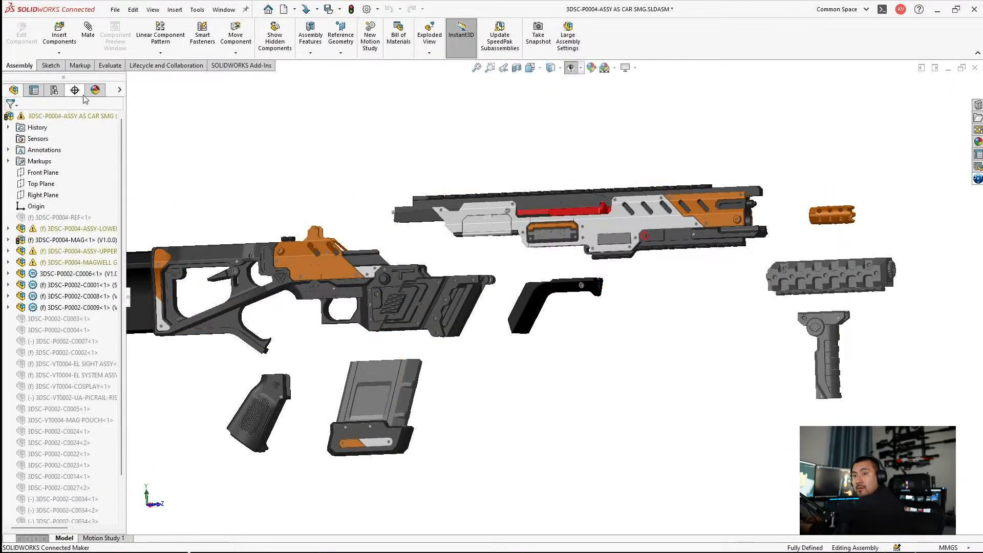
click(61, 225)
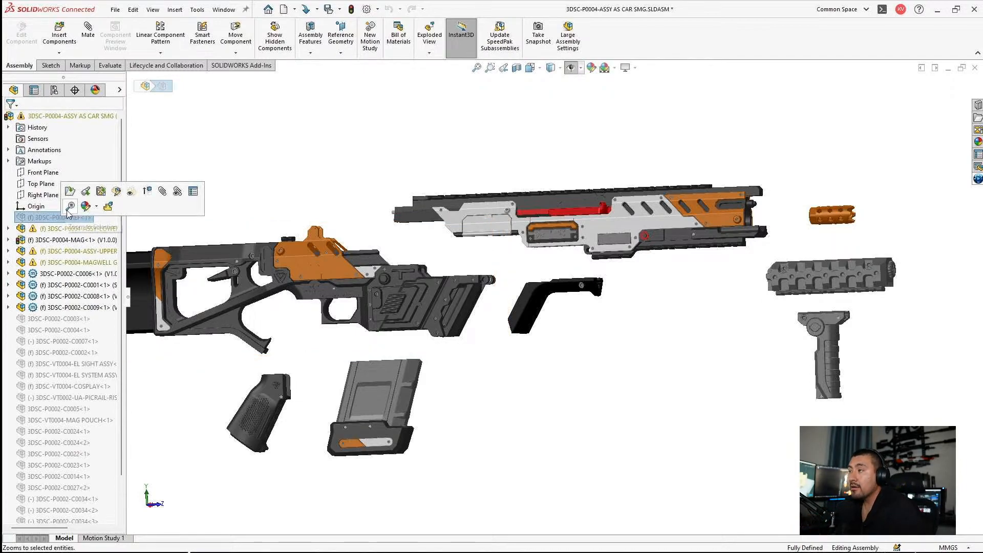
click(71, 193)
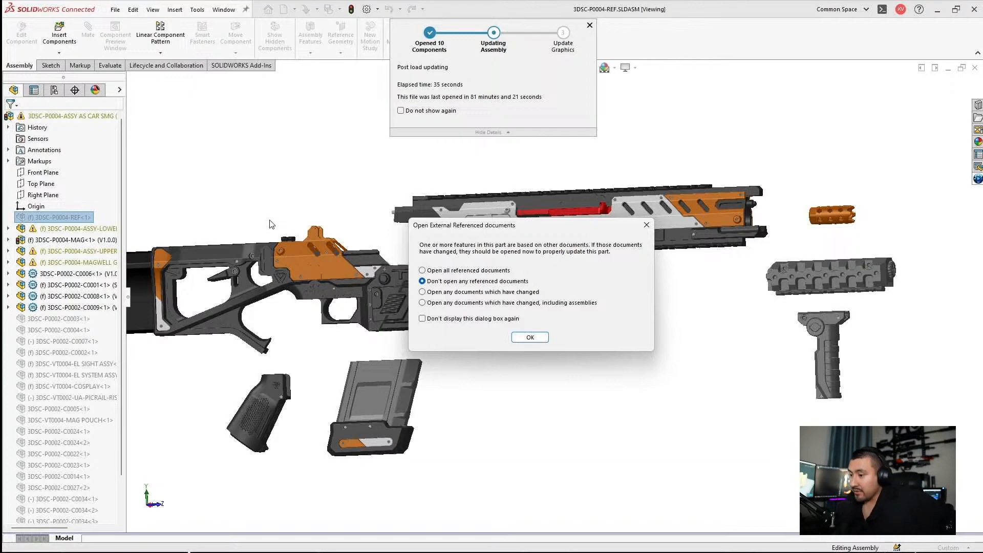
click(531, 338)
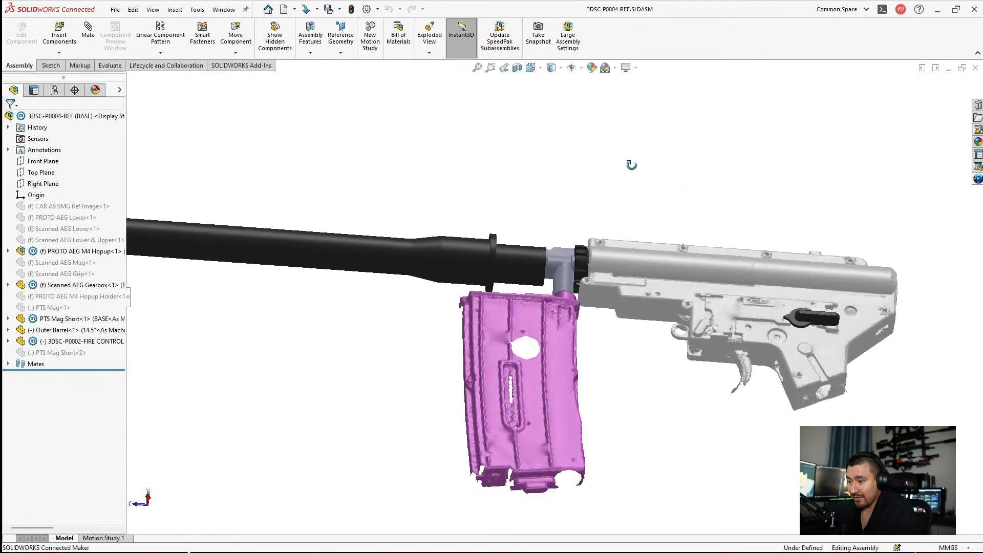
Step: Examine the outer barrel, hopup, purple magazine and scanned gearbox of the reference assembly from the side
scroll(548, 267, down, 5)
middle_drag(487, 212, 539, 252)
scroll(400, 236, up, 3)
scroll(719, 273, down, 1)
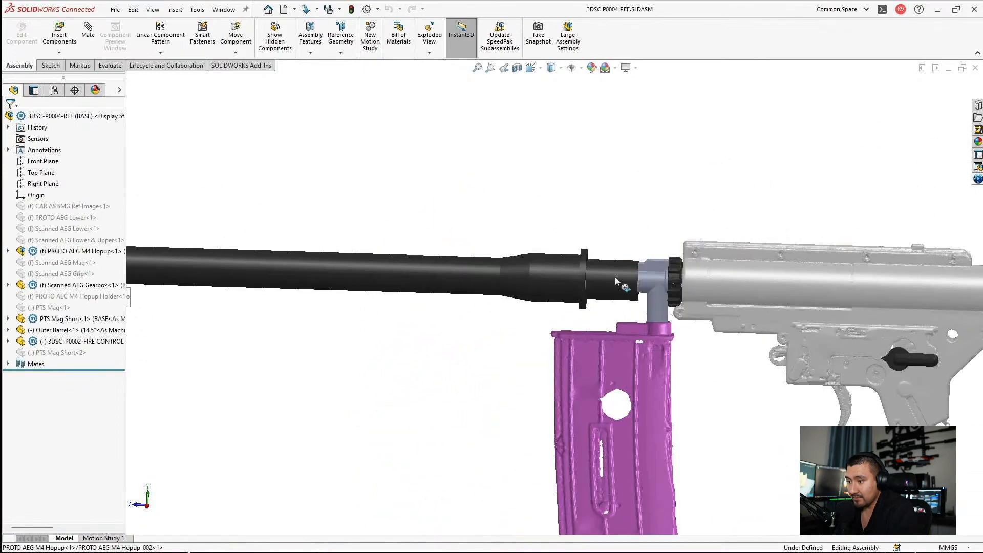
scroll(617, 280, down, 5)
scroll(596, 328, up, 6)
scroll(598, 365, down, 2)
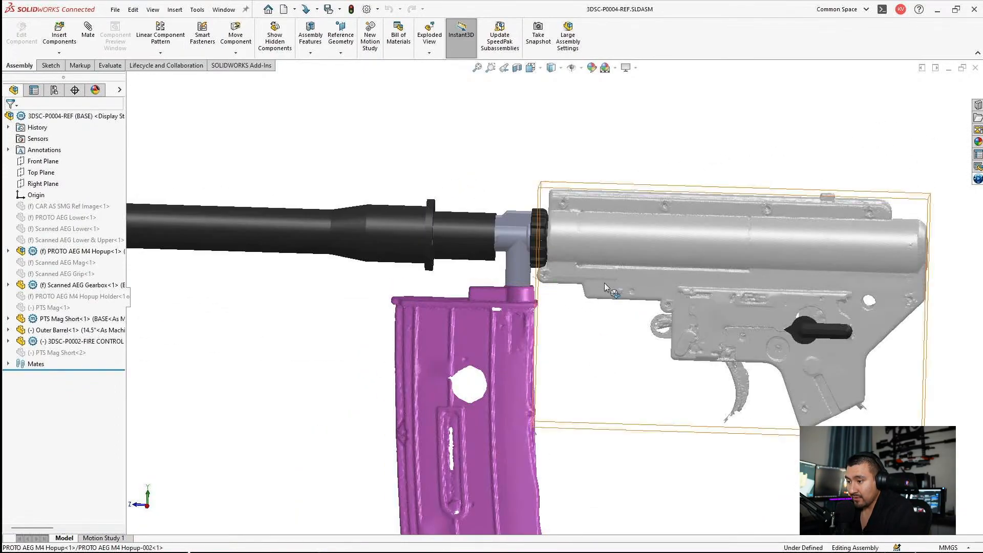
middle_drag(604, 282, 618, 202)
scroll(618, 233, up, 2)
middle_drag(597, 333, 570, 356)
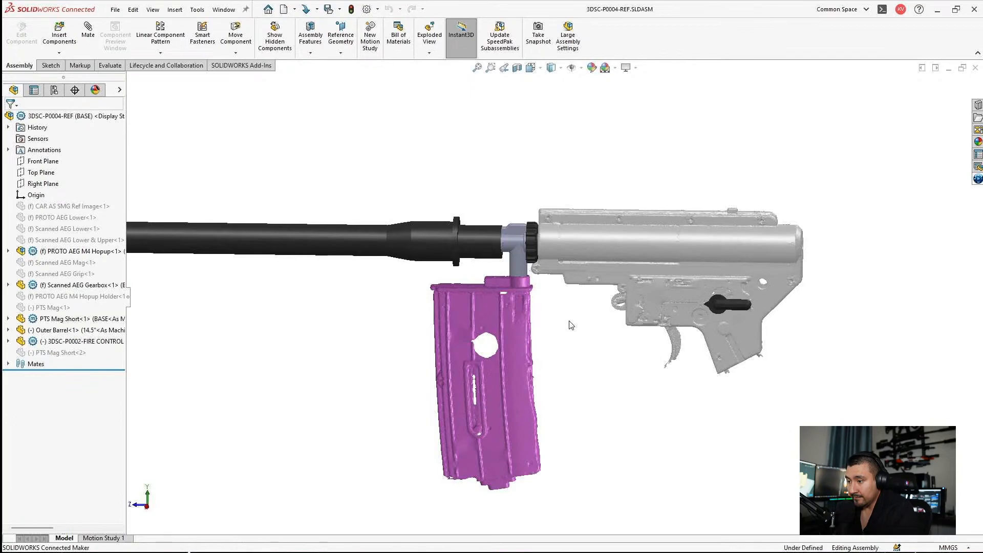
Step: Identify the purple short magazine in the assembly and unsuppress the PTS Mag component
click(527, 328)
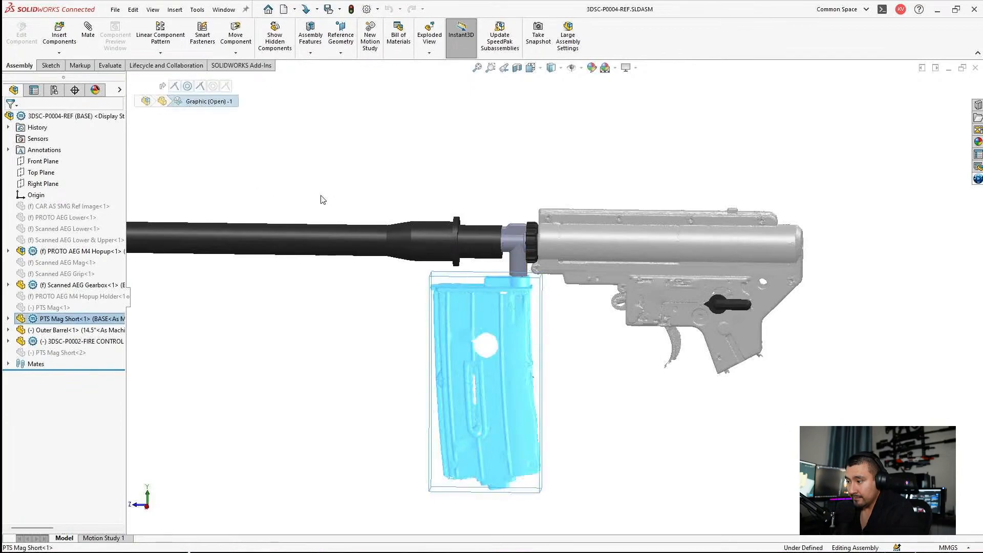
click(52, 319)
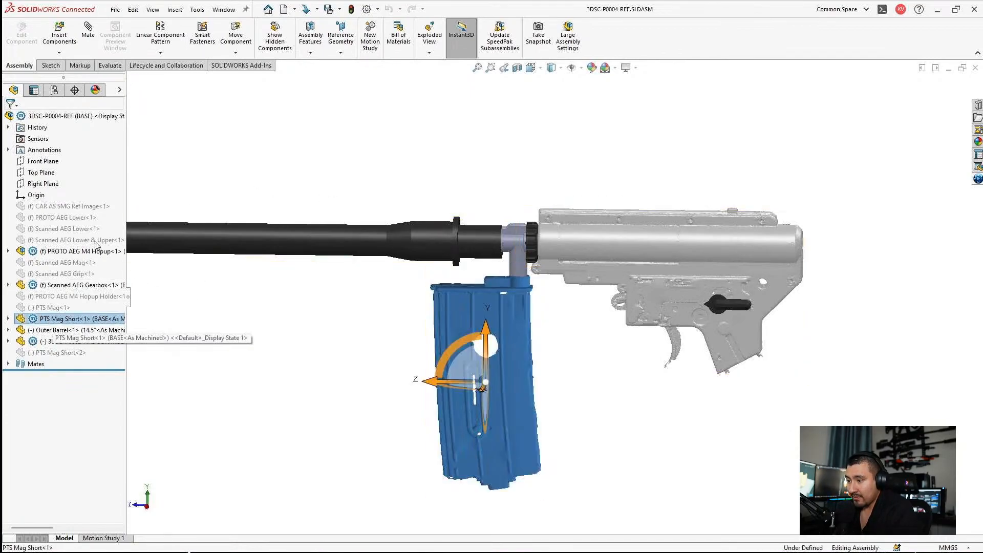
right_click(48, 319)
click(217, 335)
click(54, 309)
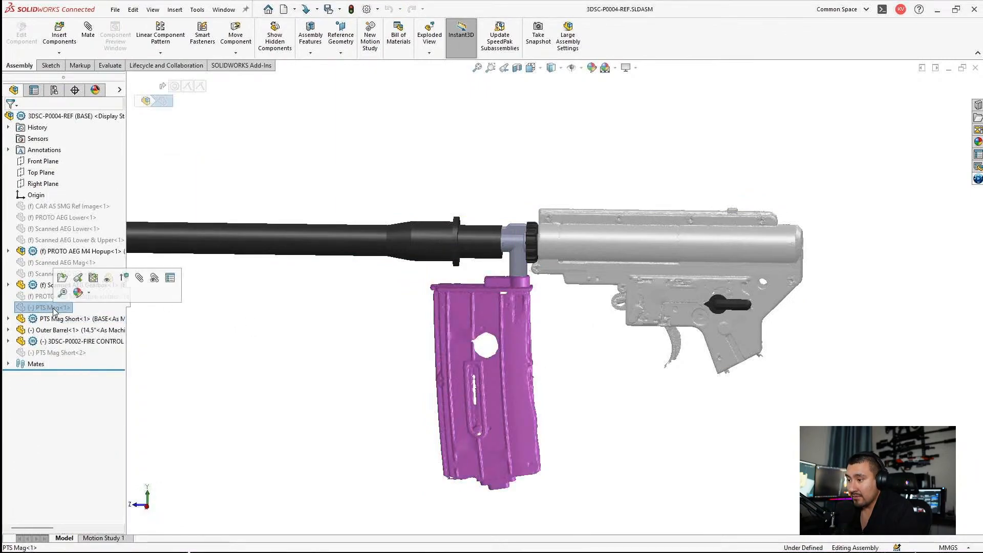
click(123, 278)
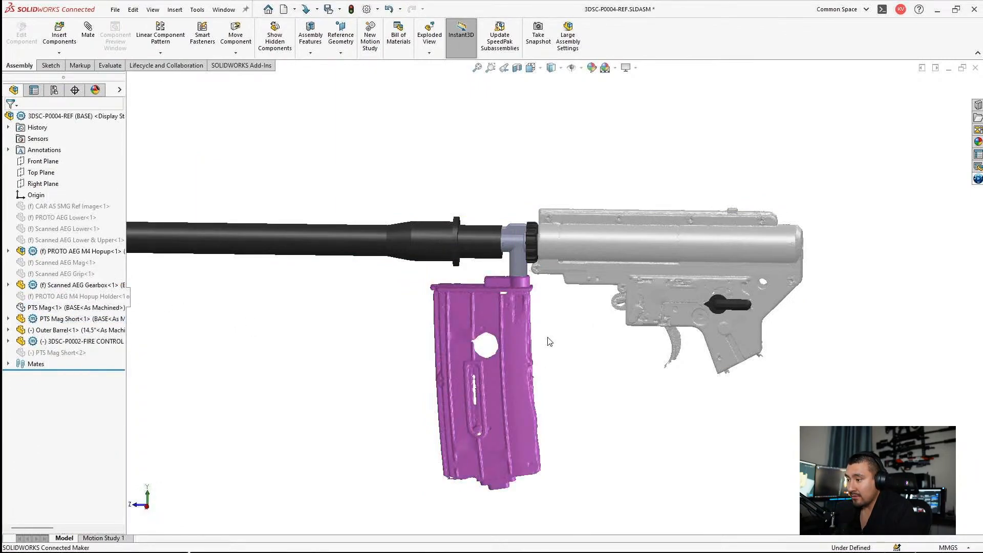
Step: Preview the full-length PTS Mag against the short magazine and hide the PTS Mag Short component
click(77, 309)
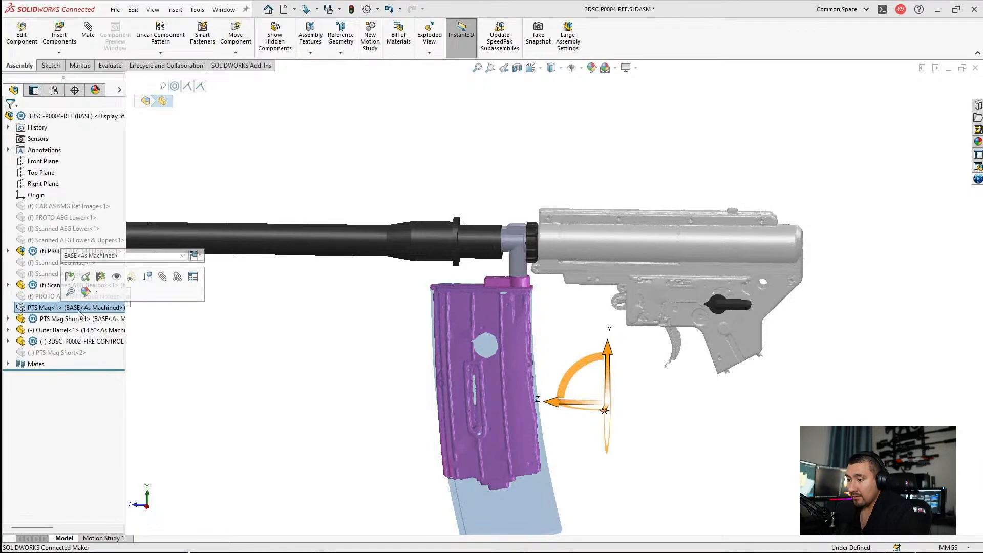
click(146, 327)
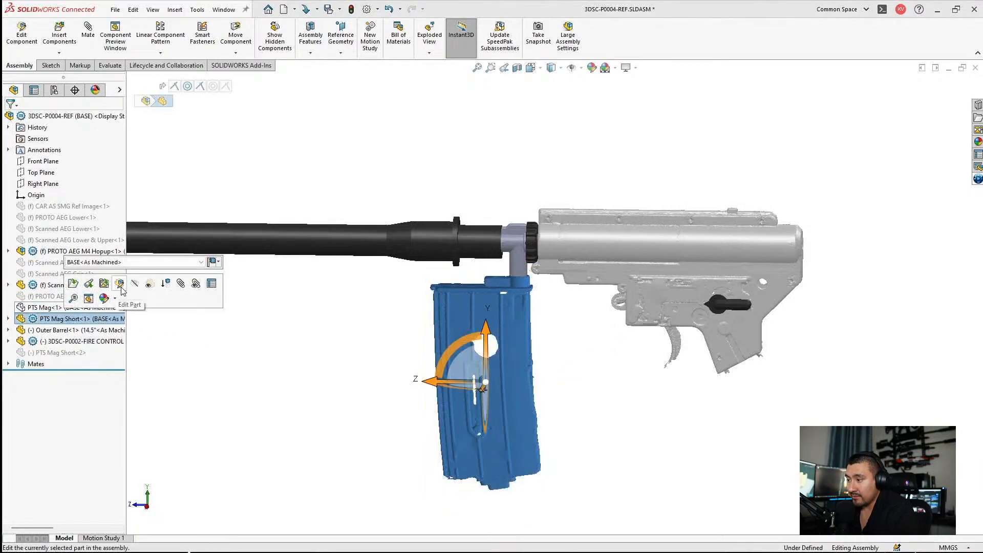
click(135, 286)
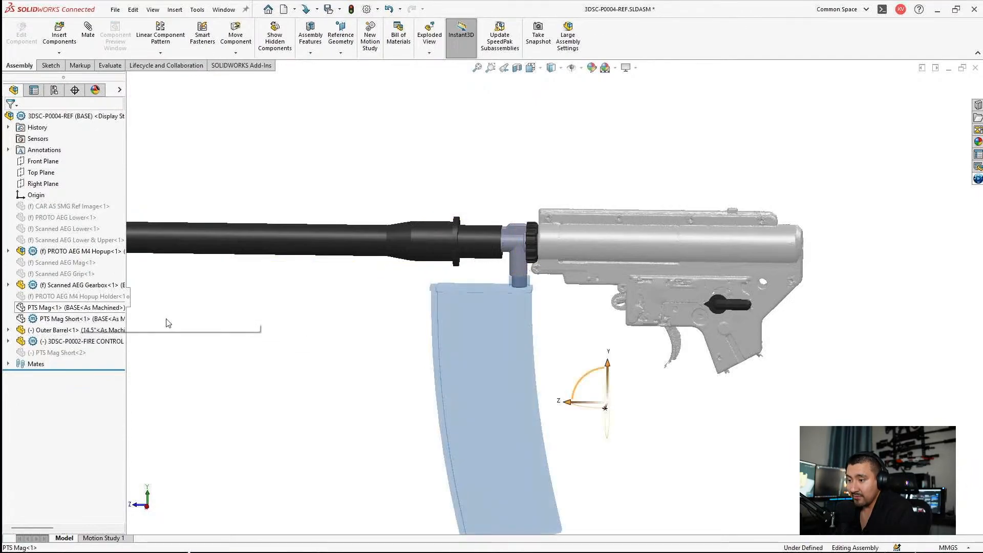
Step: Unsuppress the PROTO AEG M4 Hopup Holder without opening any referenced documents, and hide it
click(77, 296)
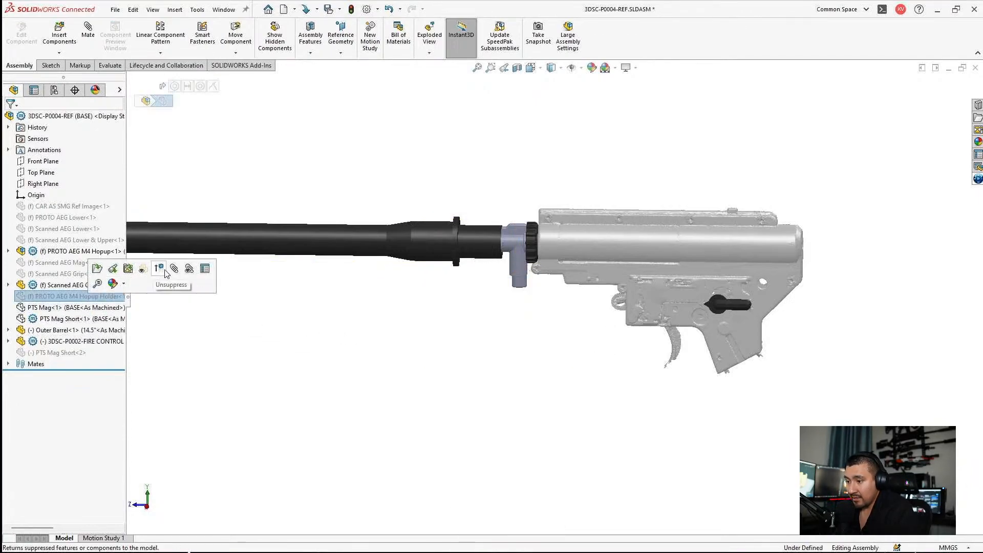
click(162, 269)
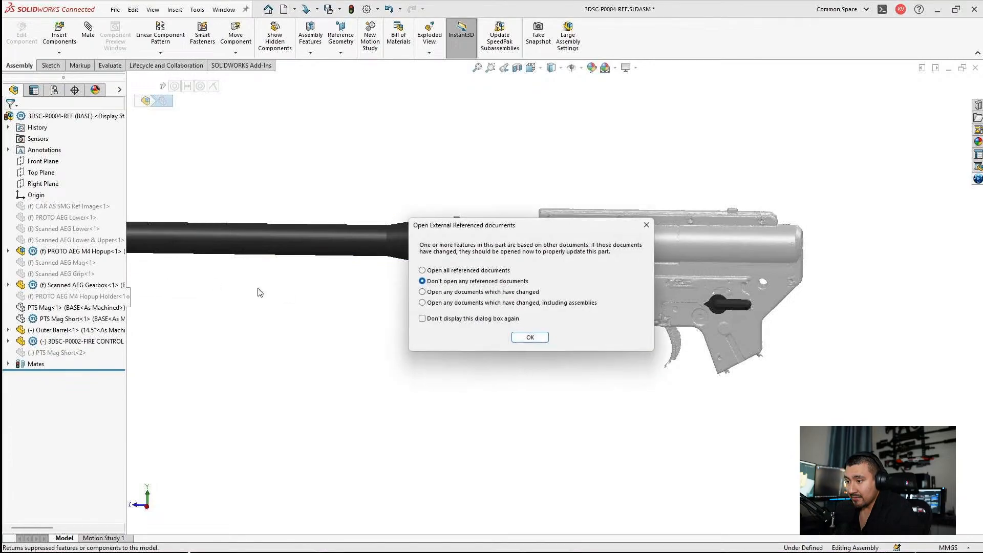
click(516, 339)
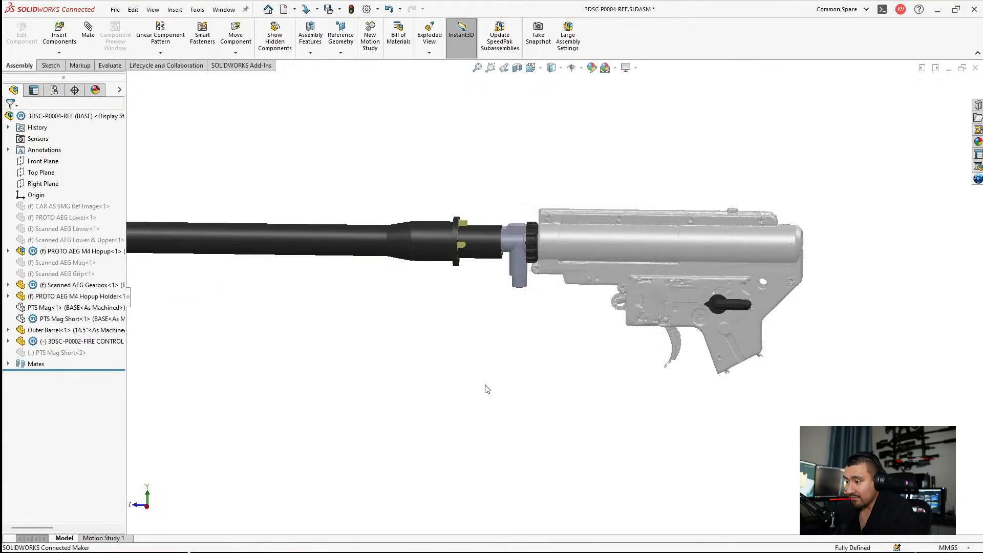
click(44, 298)
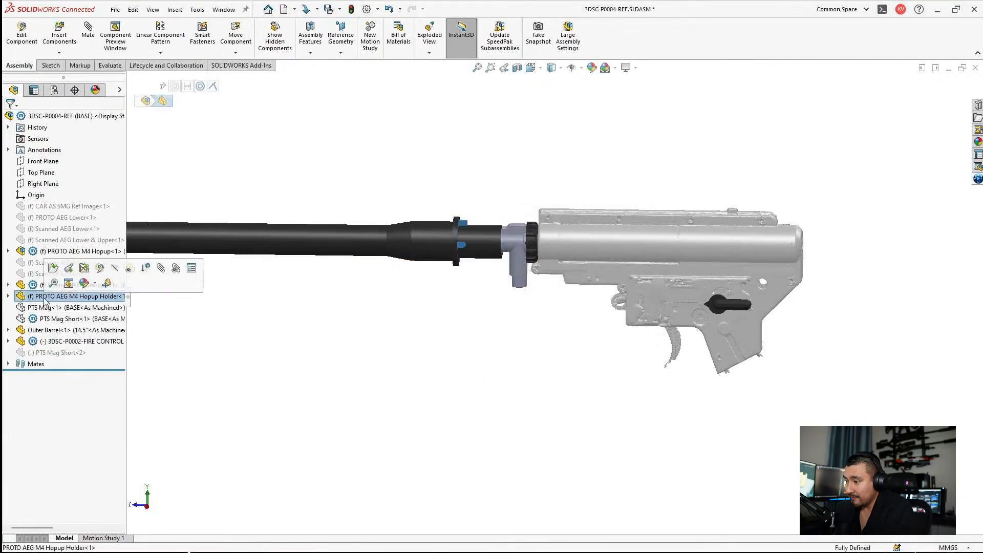
click(115, 269)
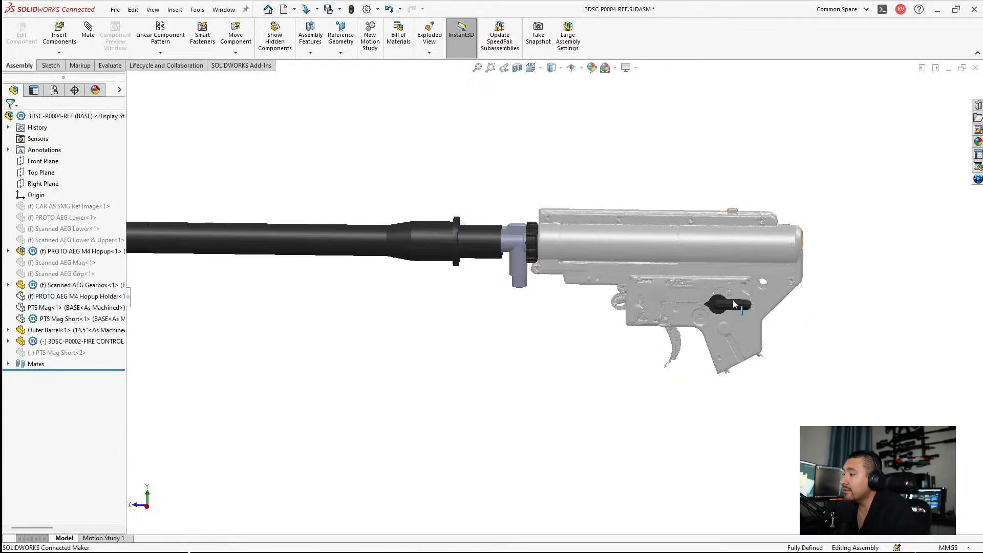
Step: Examine the scanned gearbox, hopup and fire control lever, and preview where the hidden PTS Mag sits under the hopup
scroll(755, 288, down, 2)
middle_drag(695, 283, 709, 175)
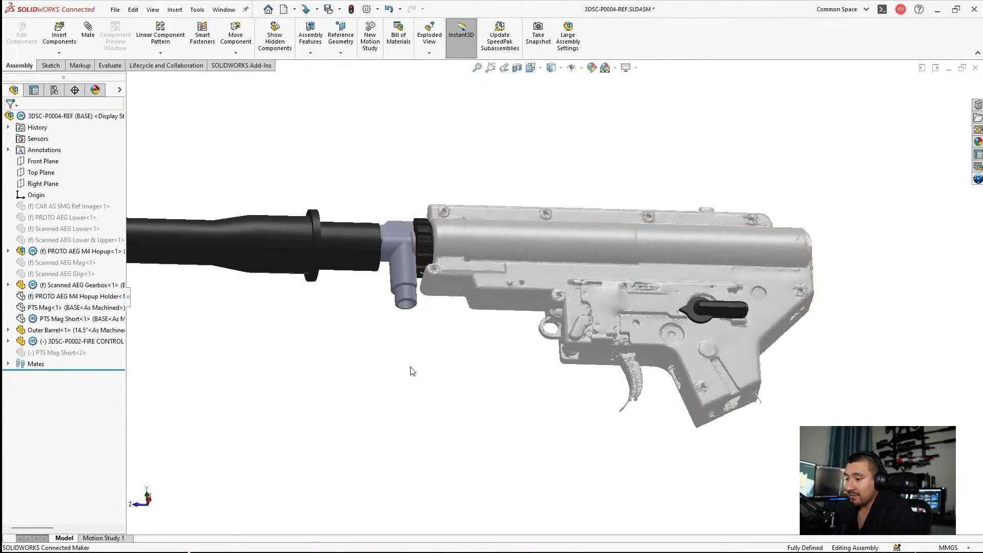
scroll(420, 273, up, 1)
middle_drag(420, 273, 405, 306)
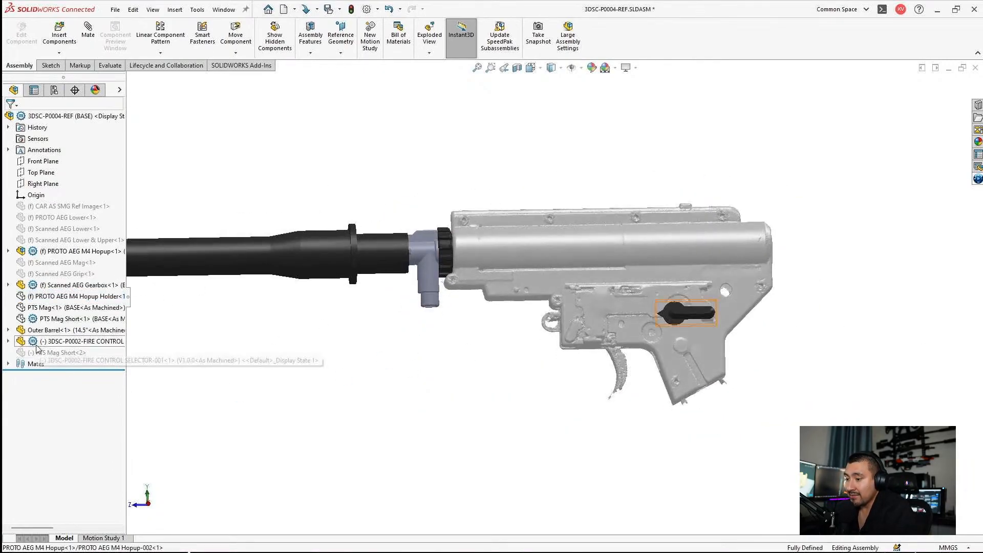
click(54, 310)
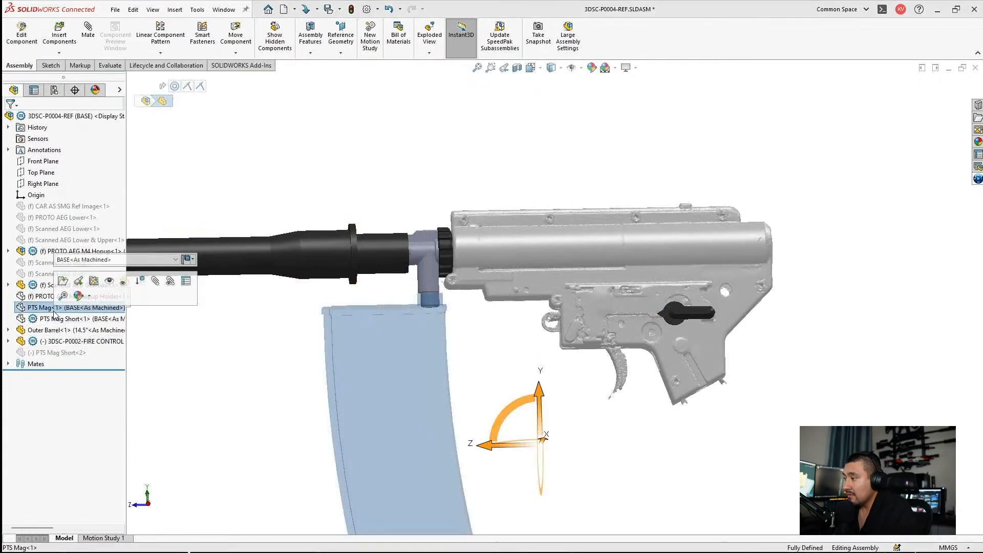
scroll(481, 403, up, 3)
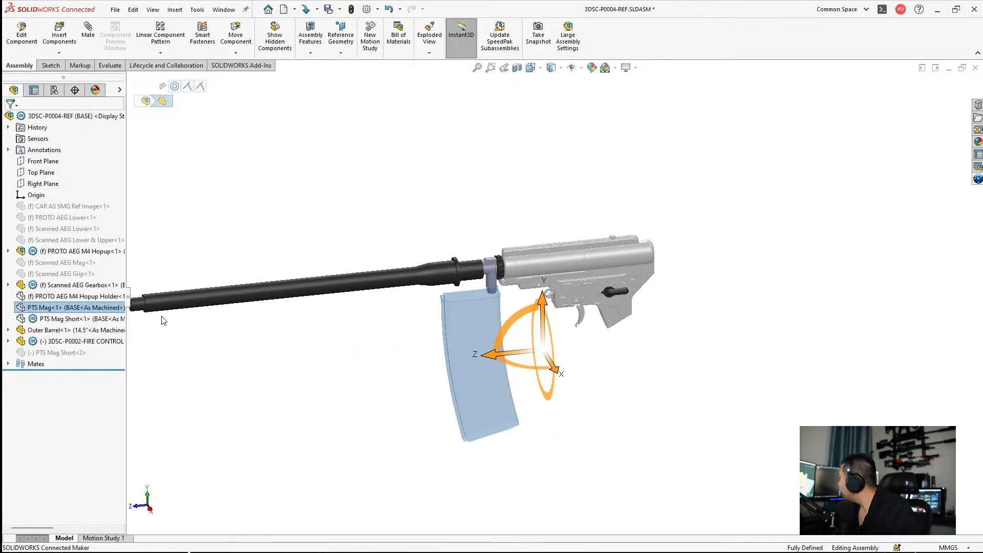
click(322, 387)
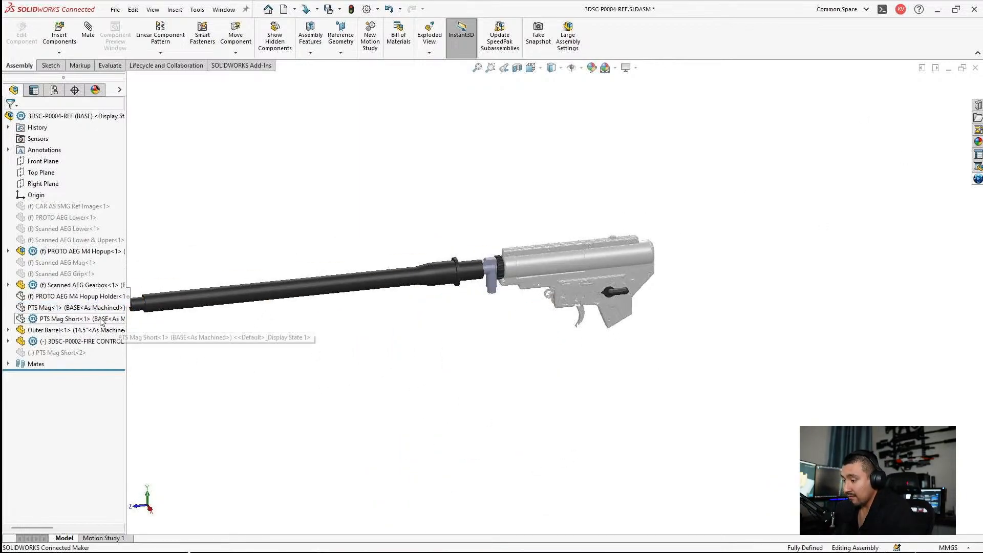
Step: Reorder PTS Mag Short below Outer Barrel in the component list and minimize the reference assembly window
drag(101, 318, 89, 330)
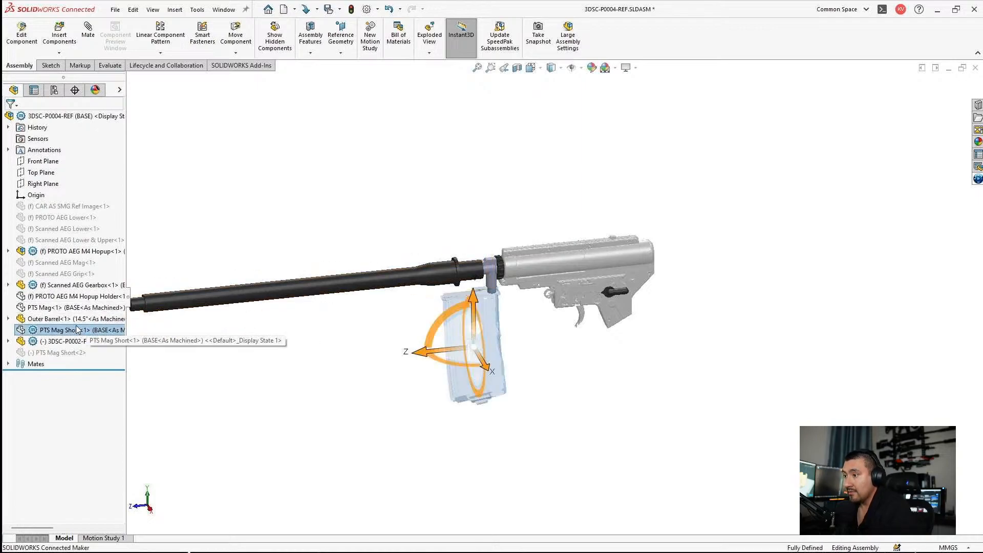
right_click(75, 330)
click(142, 190)
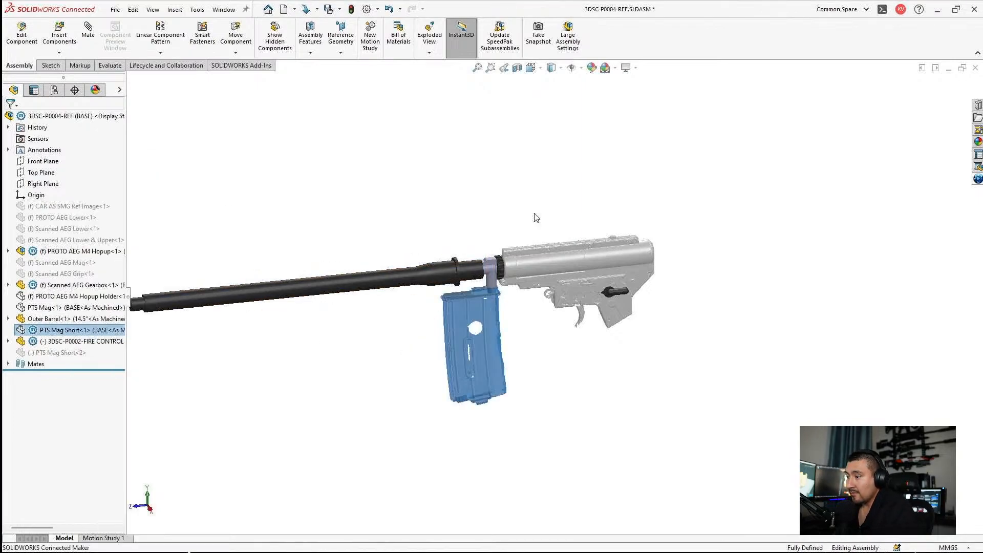
click(534, 218)
click(948, 68)
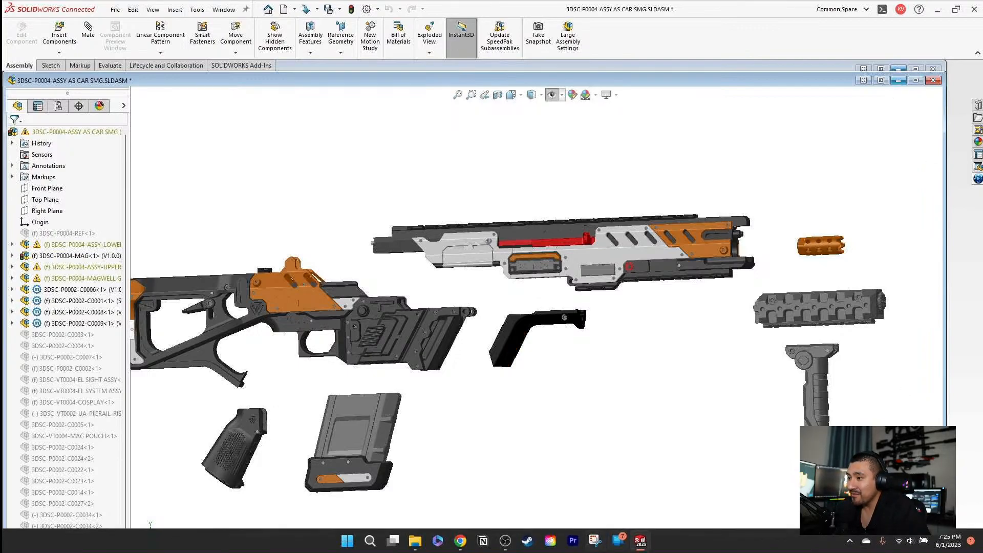
Step: Switch to Chrome, bring up the 3DSolidConcepts Facebook page without answering its notification request, and find the customer results post
click(469, 543)
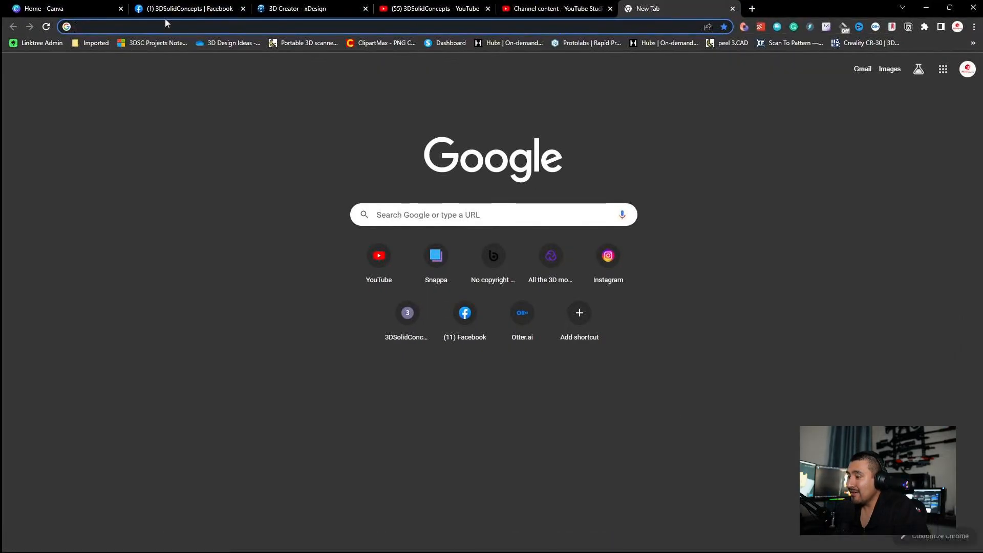
click(167, 12)
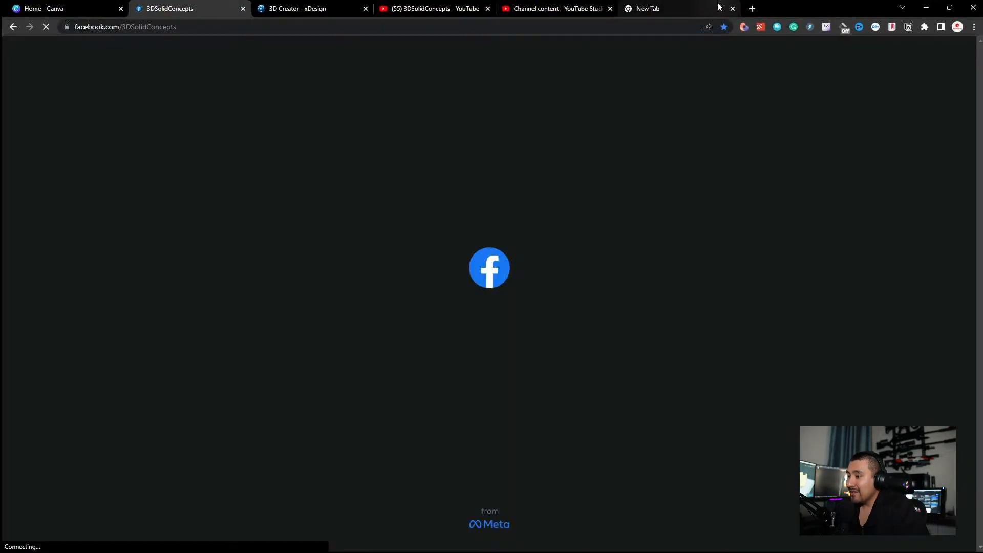
scroll(748, 276, down, 8)
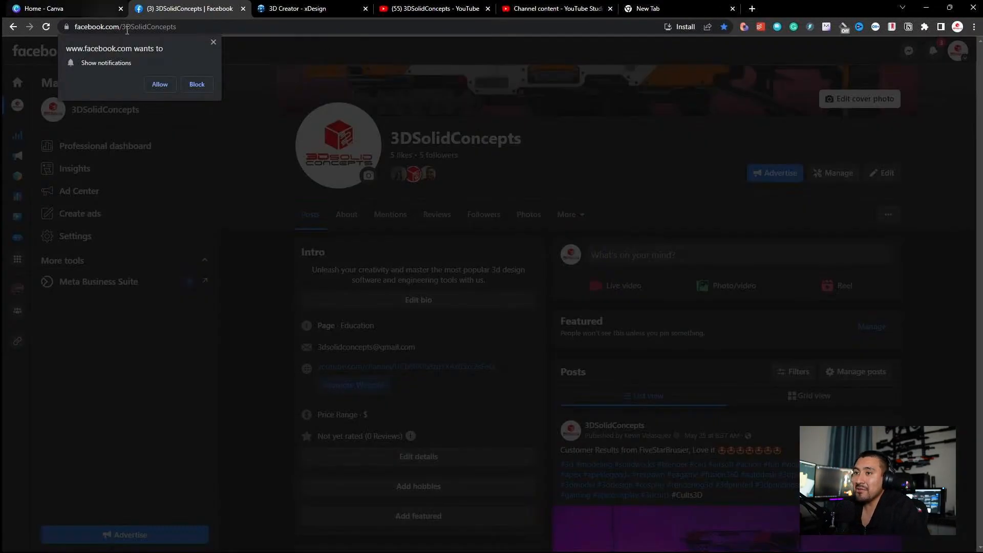
click(213, 43)
scroll(538, 235, down, 4)
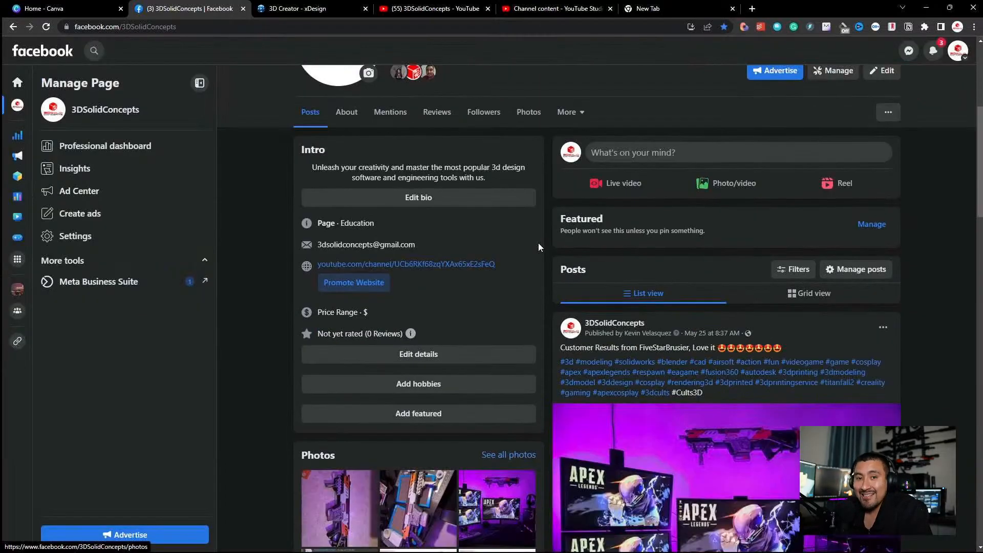
scroll(614, 323, down, 3)
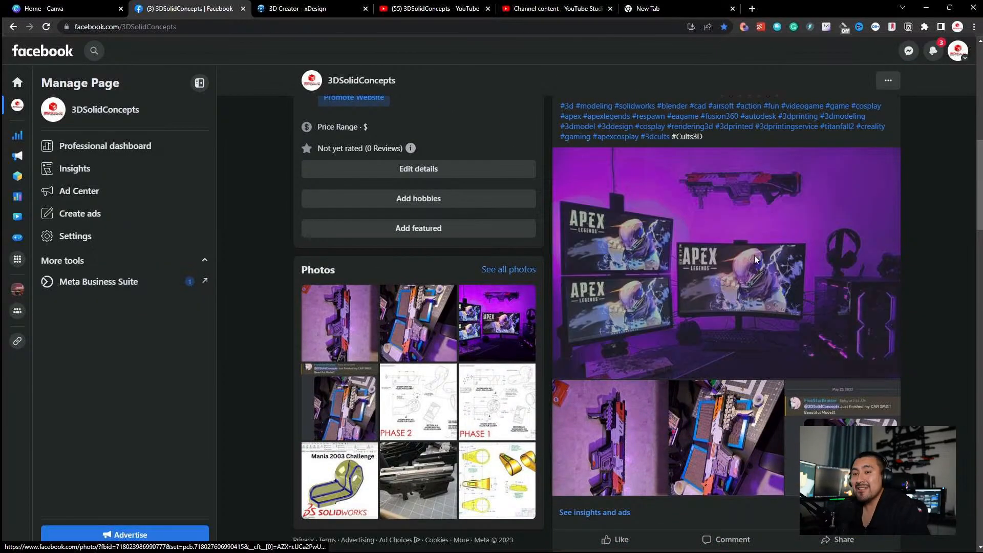
Step: View the post's photos of the Apex Legends desk setup and the finished CAR SMG print at full size
click(755, 255)
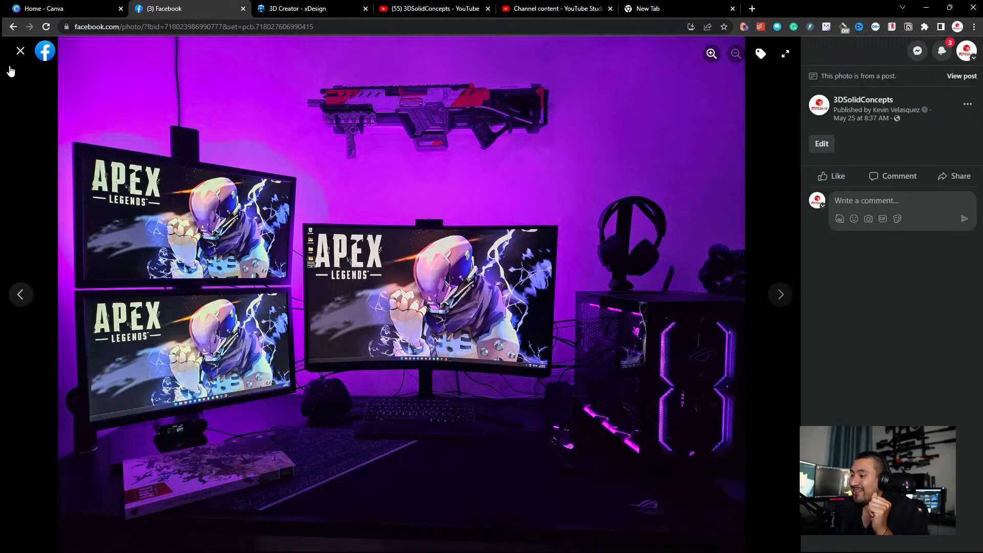
click(21, 51)
scroll(562, 360, down, 2)
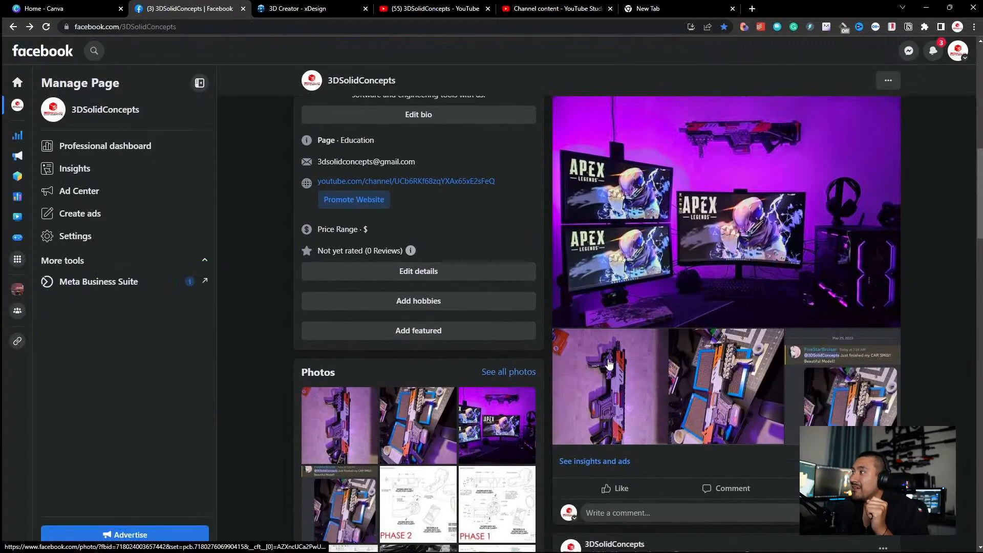
click(701, 379)
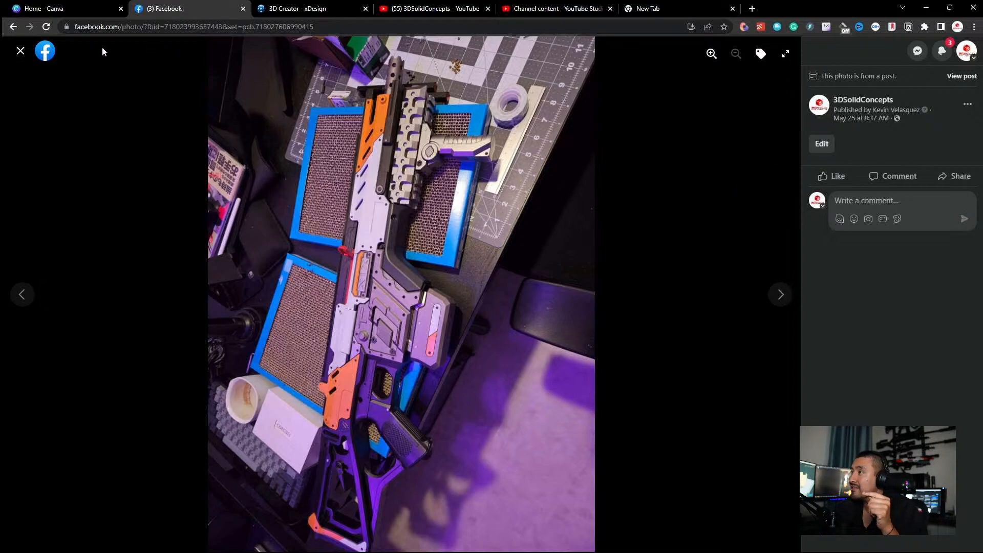
click(20, 51)
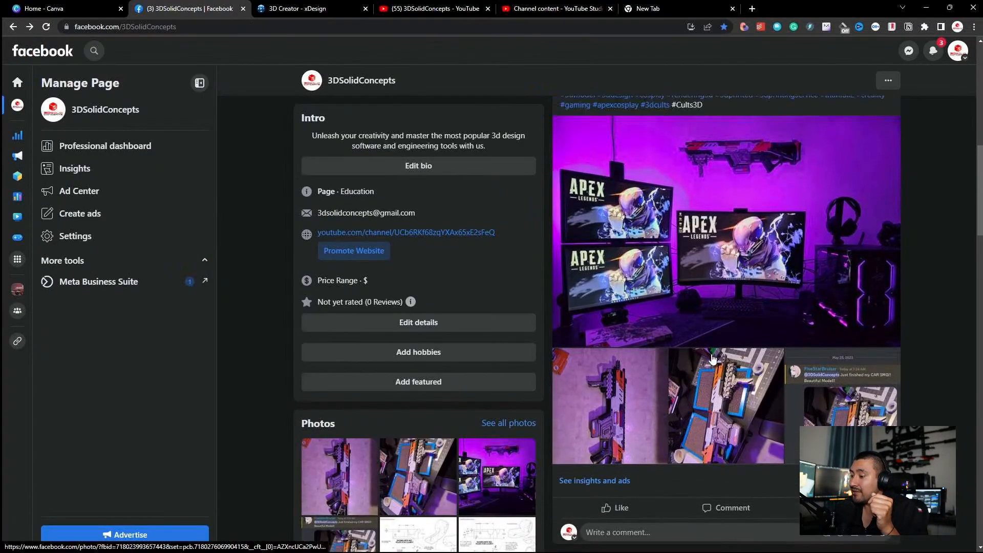
scroll(713, 359, up, 9)
Step: Open the 3D Modeling & Design Group and view the recent media photo of the CAR SMG in its case
click(18, 290)
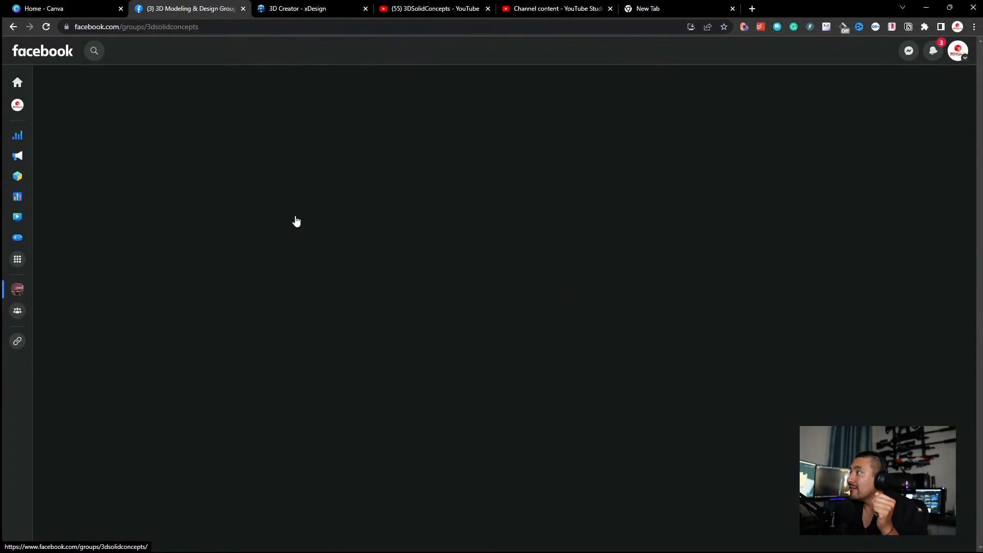
scroll(446, 327, down, 7)
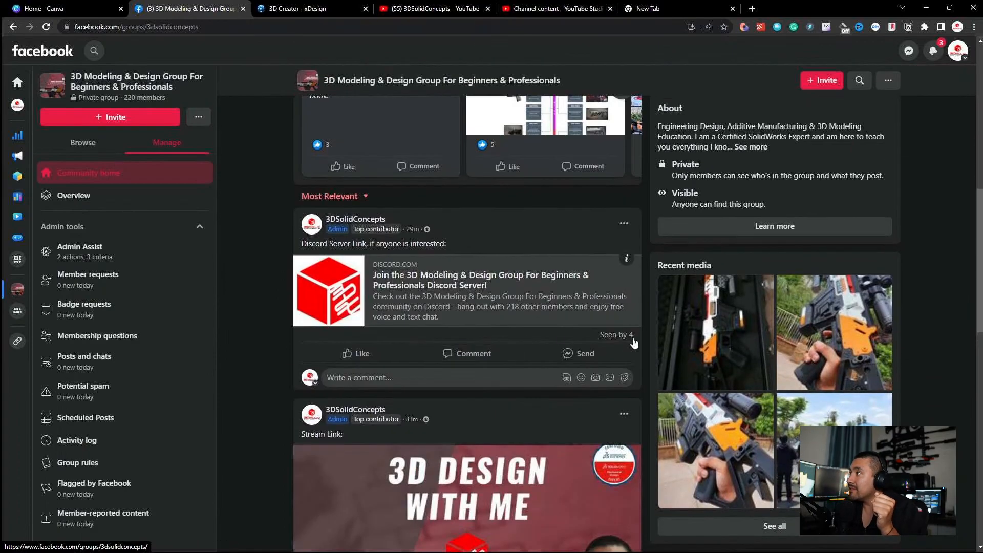
click(715, 333)
right_click(409, 210)
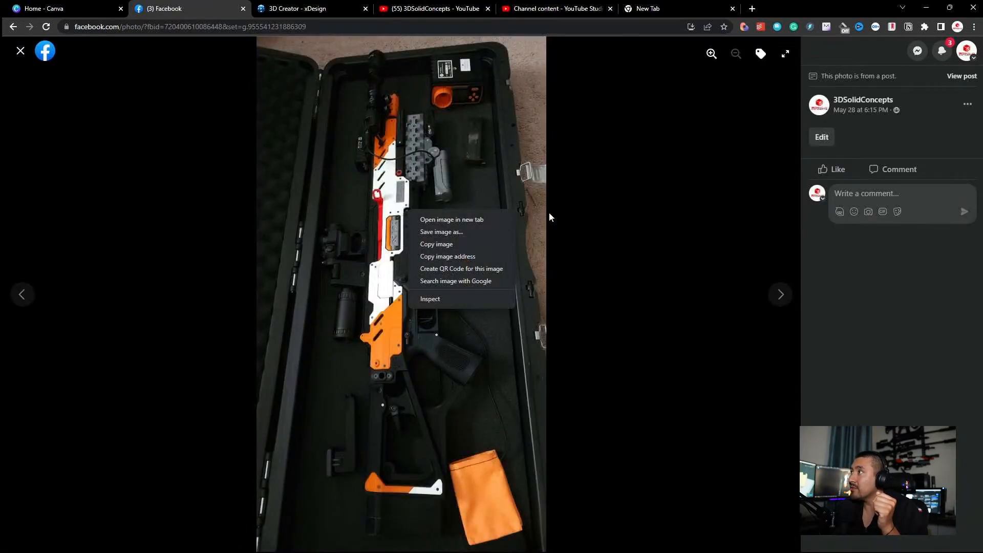
key(Escape)
key(Escape)
click(730, 335)
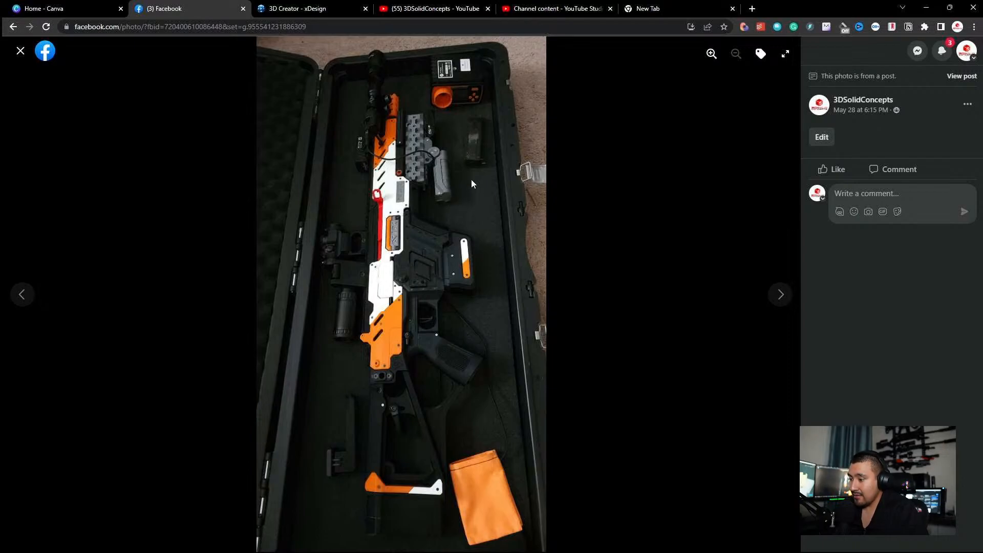
Step: Return to SOLIDWORKS and minimize the CAR SMG assembly window to reach the model behind it
click(926, 8)
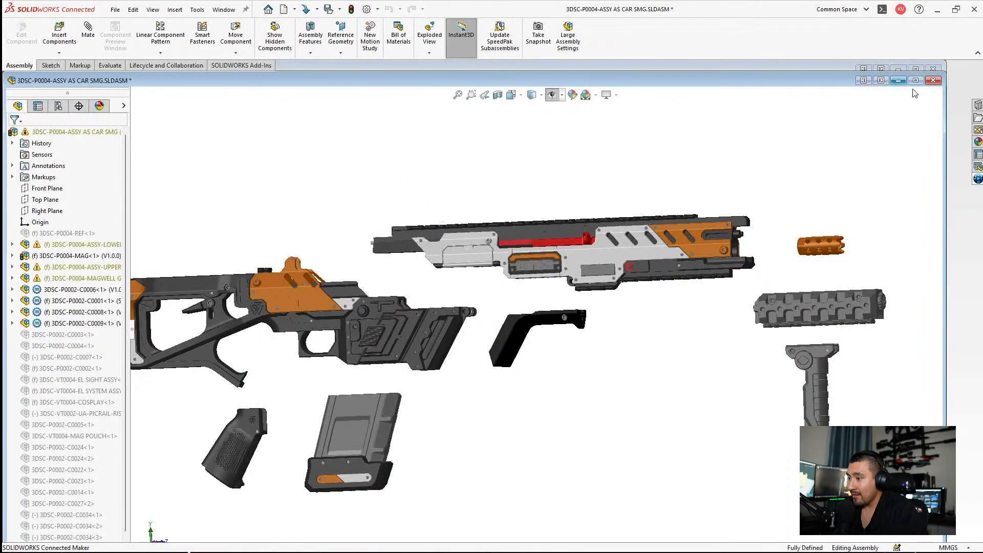
click(898, 80)
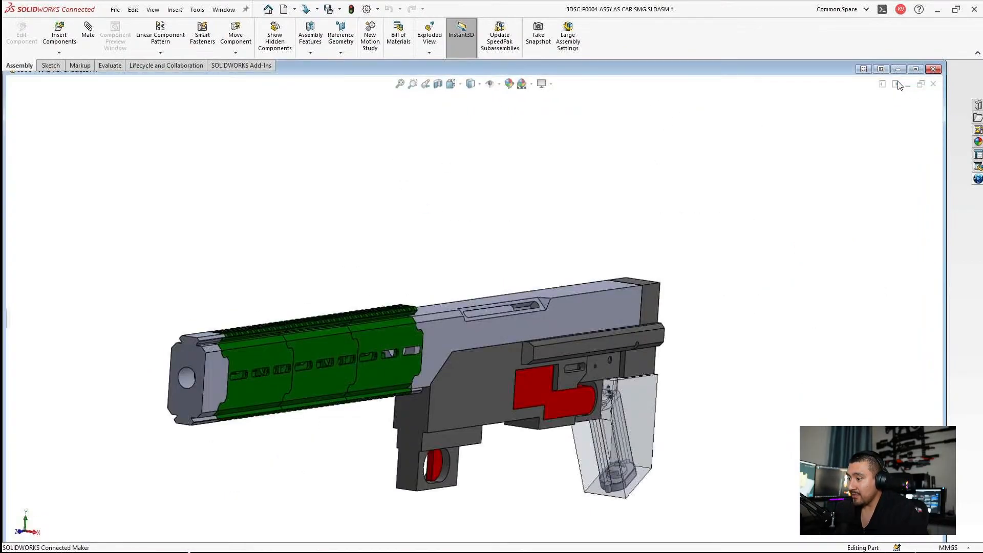
Step: Maximize the 3DSC-P0012-REF BASE part window and show its feature tree
click(915, 69)
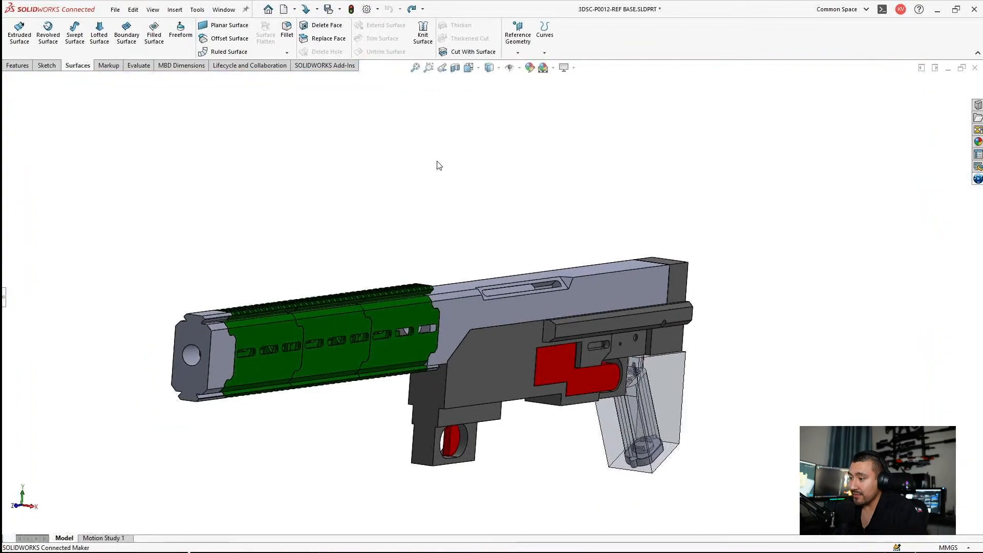
click(5, 296)
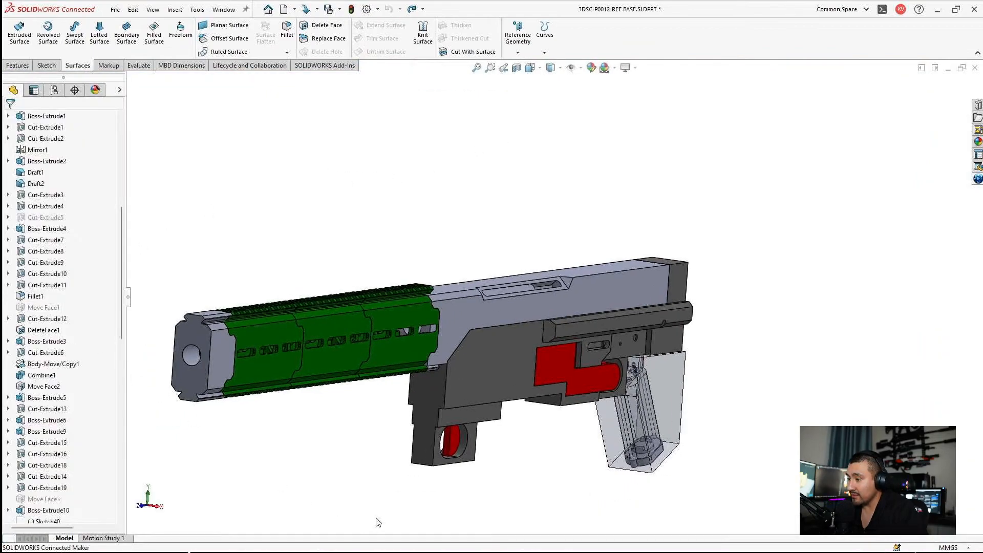
Step: Open the 3DSC-P0012-REF BASE assembly from the CAD folder of the 3DSC-P0012 Airsoft MA5D project in File Explorer
click(414, 541)
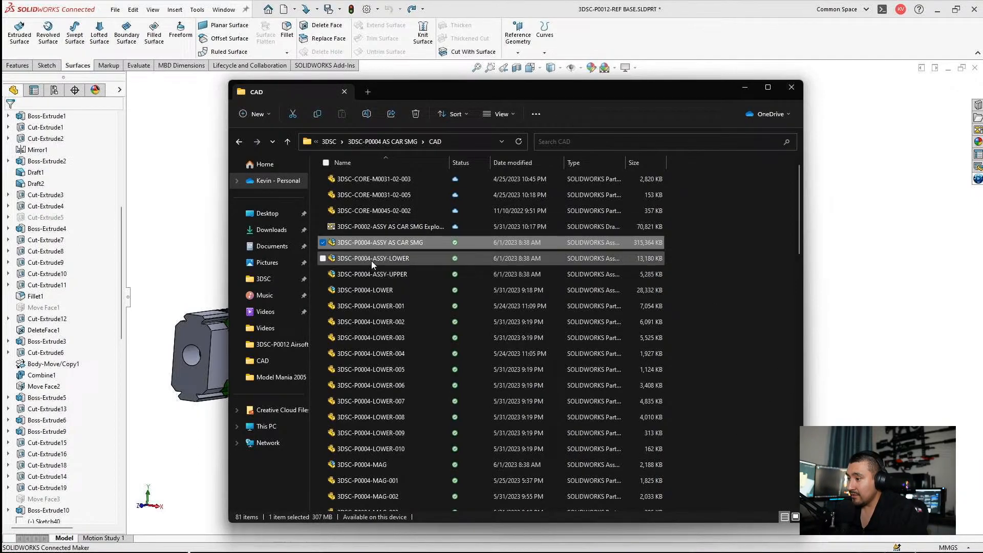
click(328, 142)
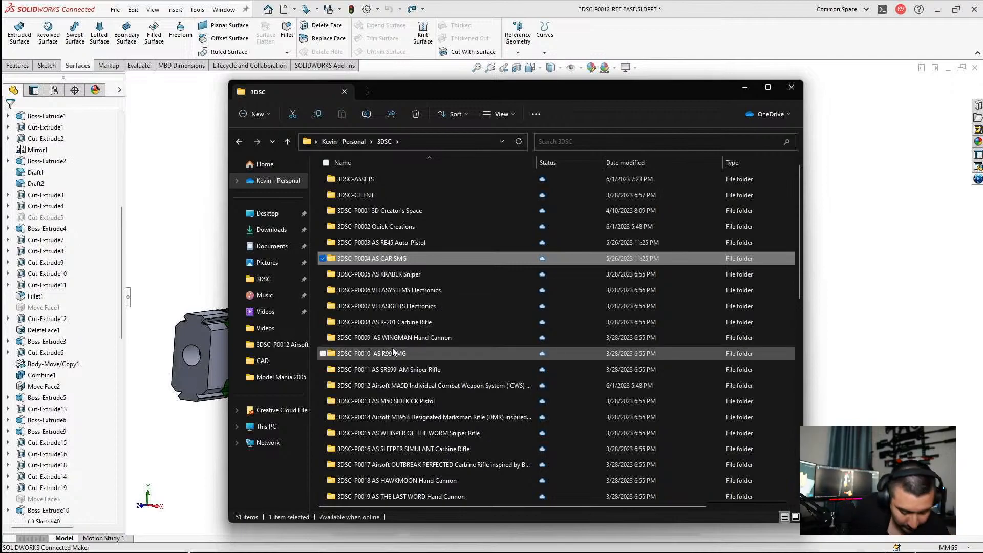
double_click(402, 388)
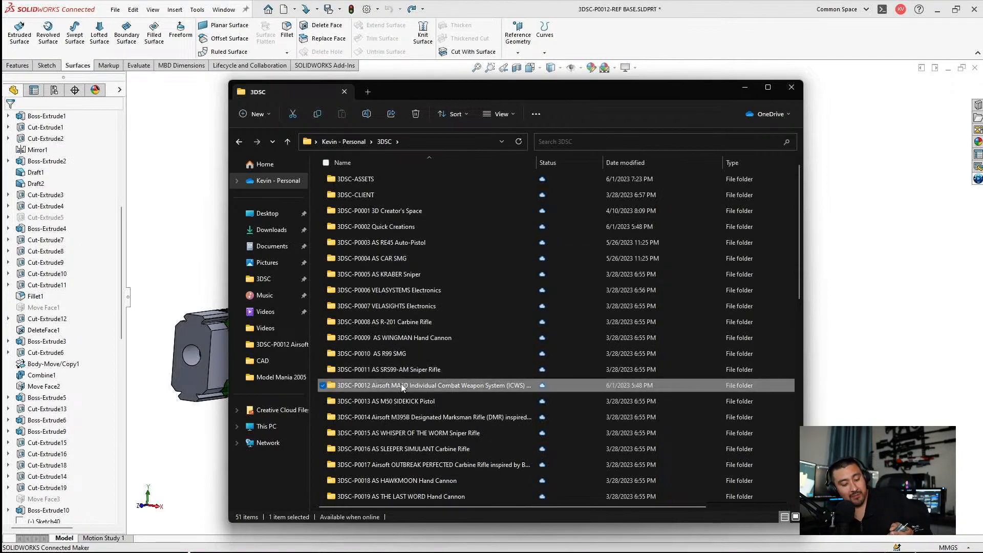
click(414, 197)
double_click(413, 197)
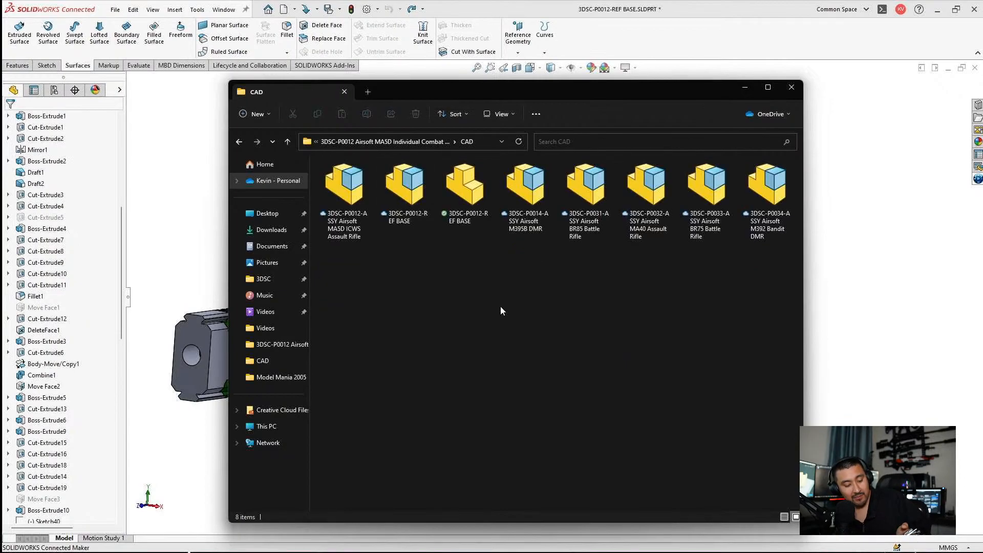
double_click(399, 198)
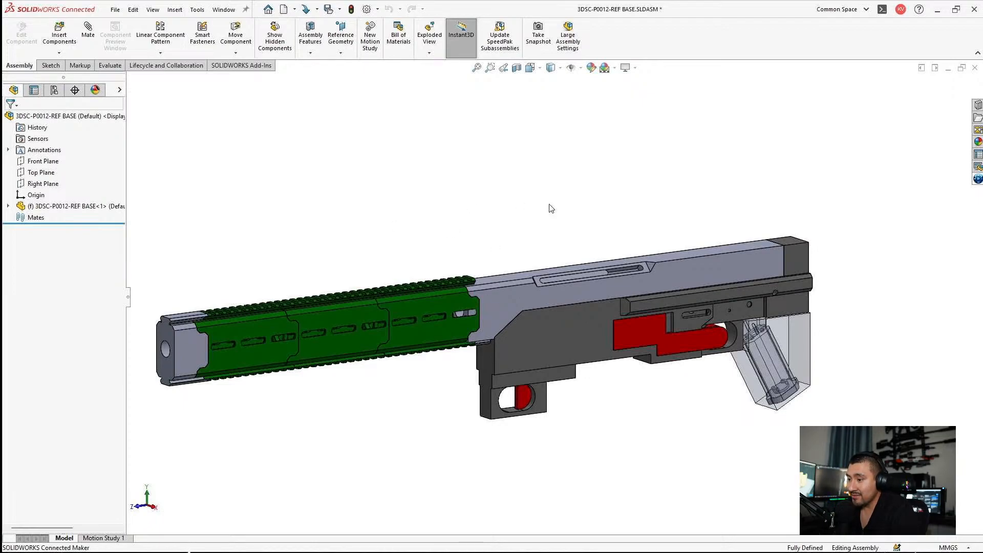
Step: Insert the open 3DSC-P0004-REF assembly in its BASE configuration at the origin of the REF BASE assembly
middle_drag(551, 209, 496, 198)
scroll(674, 340, down, 2)
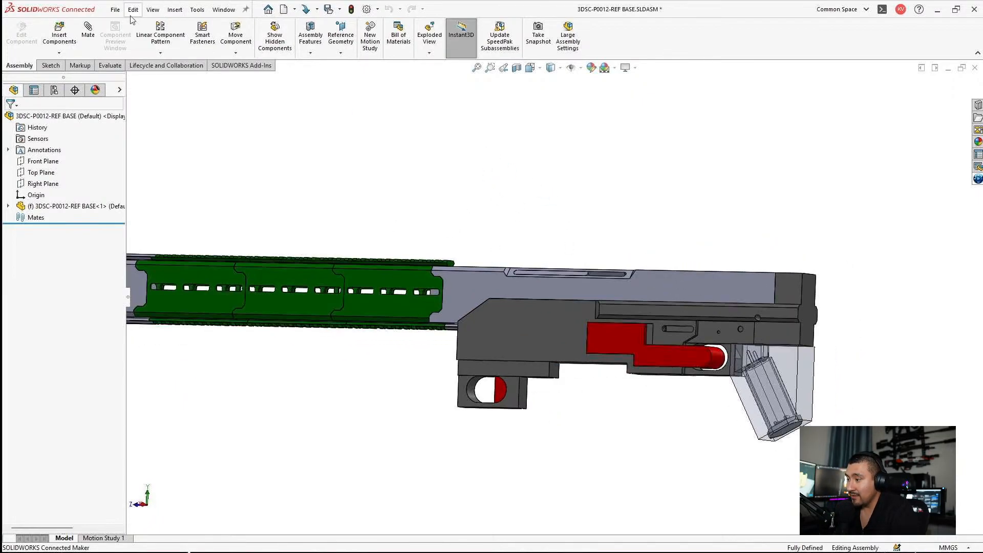
click(59, 35)
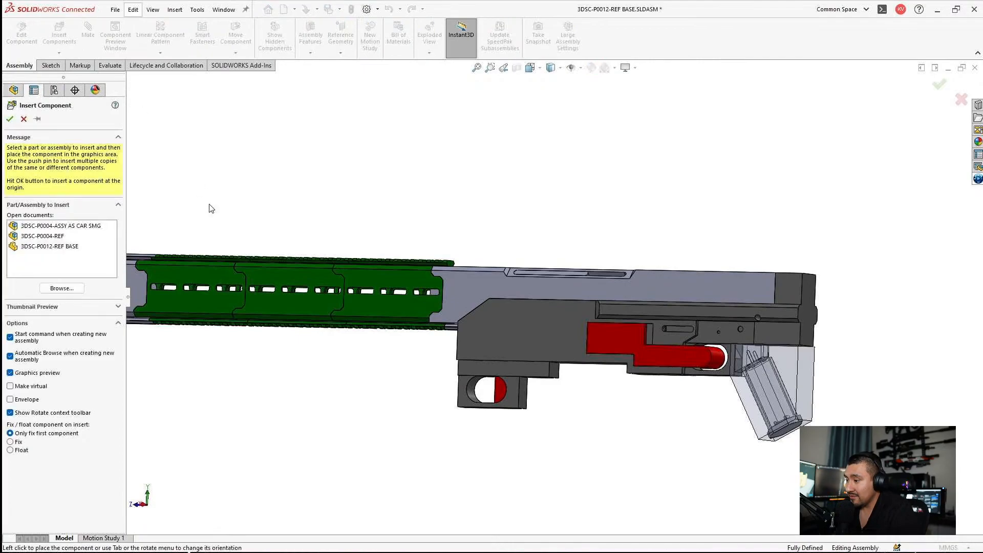
click(57, 237)
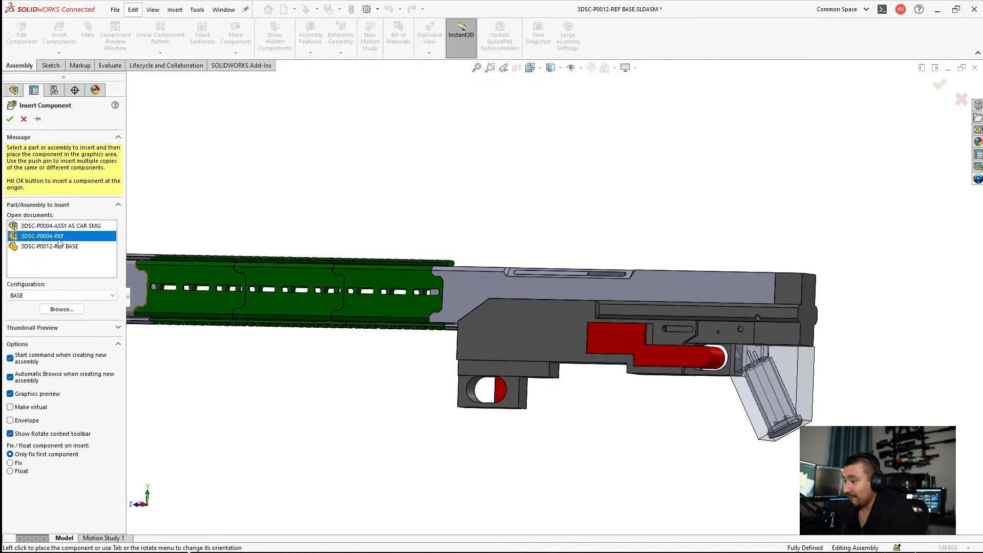
click(10, 119)
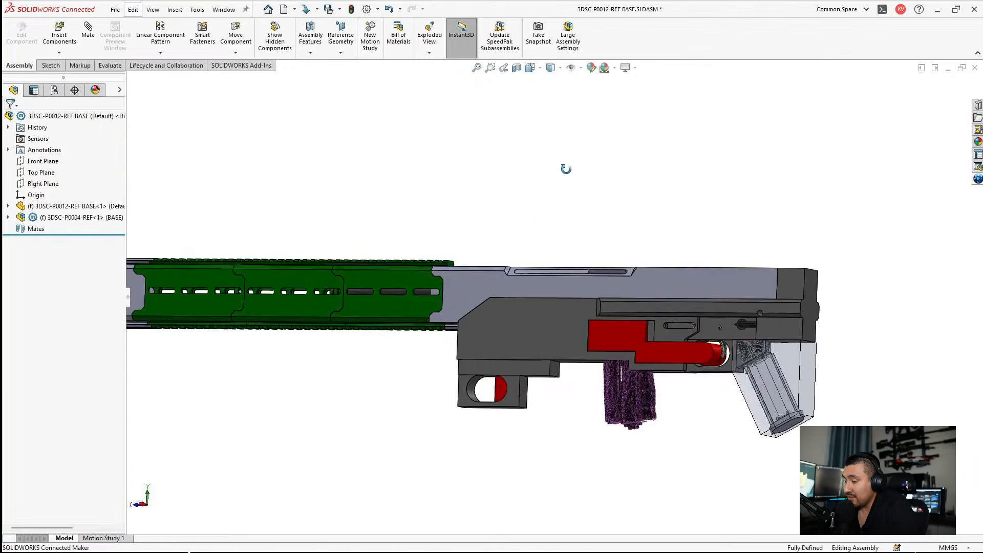
Step: Make the 3DSC-P0012-REF BASE component transparent to reveal the inserted gearbox, hopup and magazine references
middle_drag(566, 168, 579, 115)
scroll(731, 379, down, 5)
middle_drag(658, 382, 550, 316)
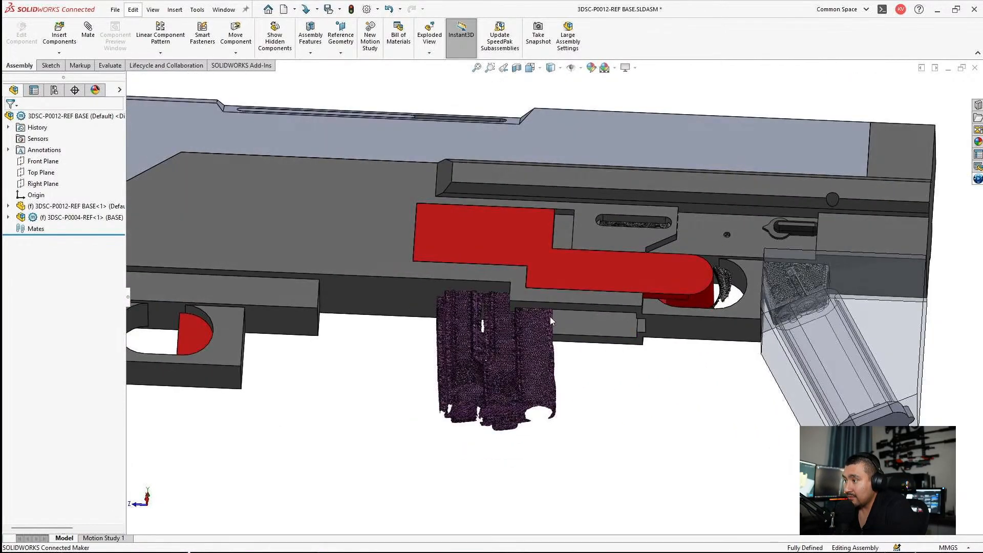
click(70, 207)
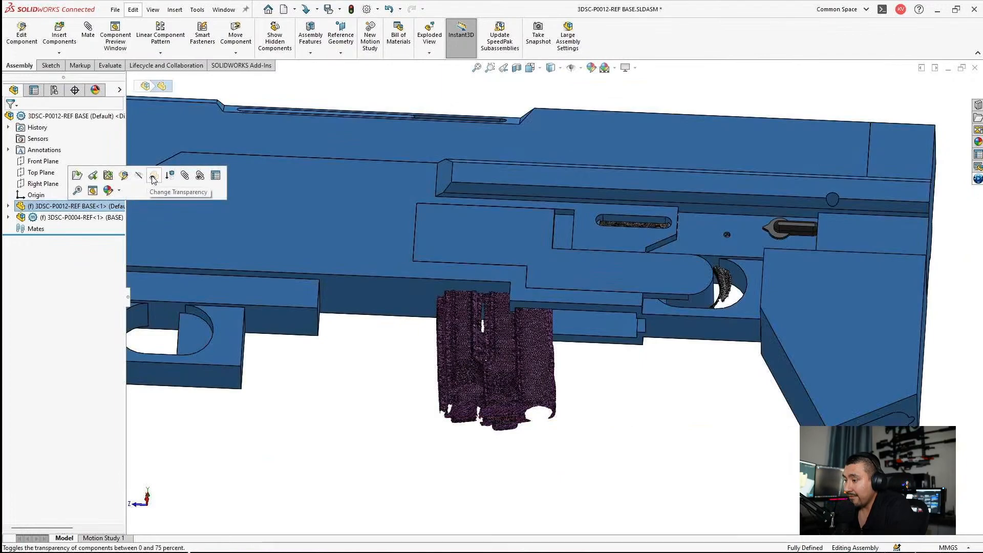
click(153, 178)
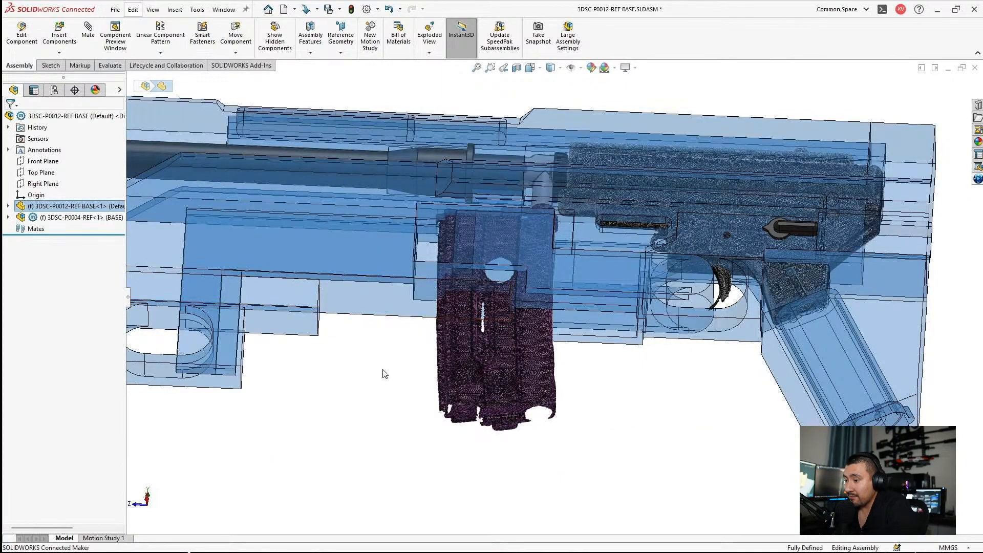
click(385, 374)
Step: Examine how the scanned gearbox, trigger and fire selector sit inside the transparent receiver
scroll(776, 233, down, 5)
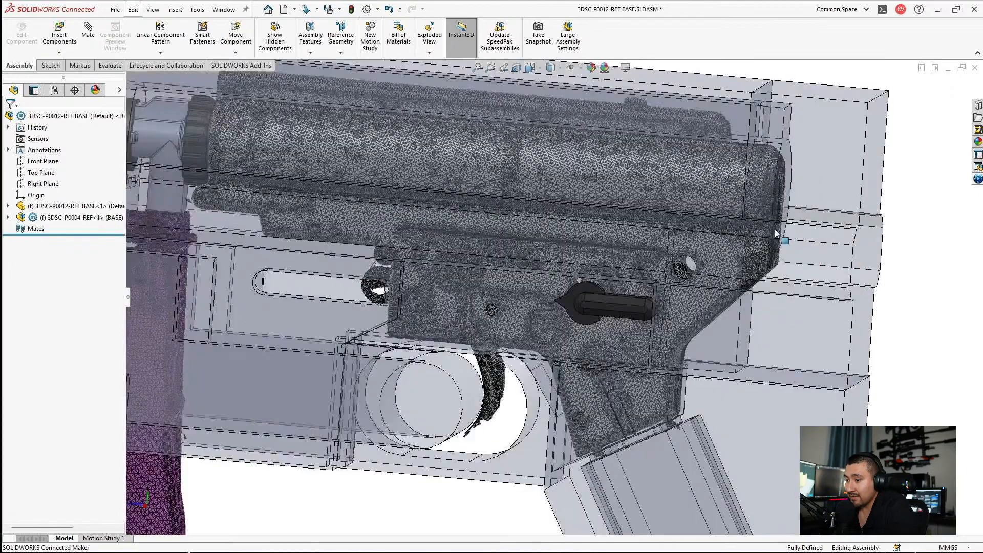
scroll(684, 230, down, 1)
middle_drag(682, 229, 722, 179)
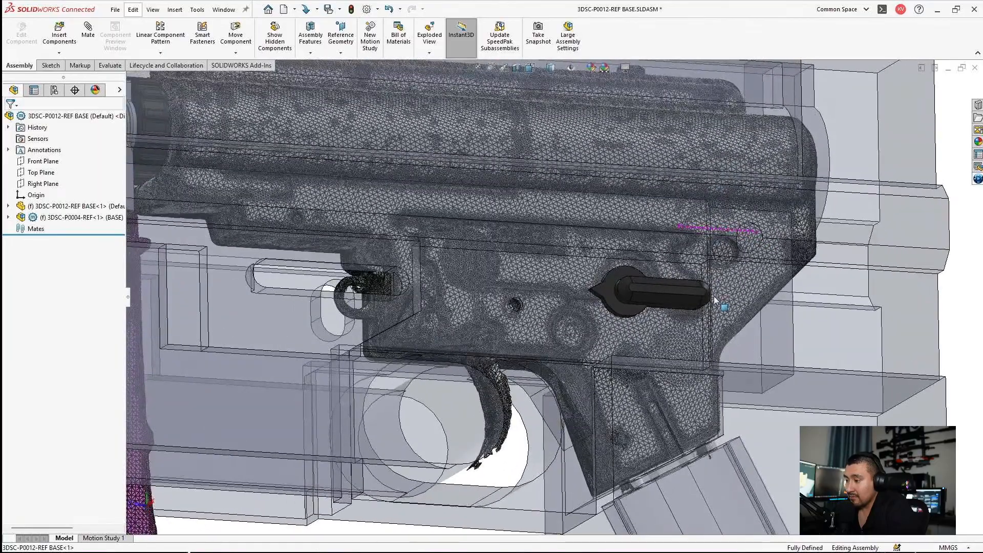
scroll(717, 303, down, 3)
middle_drag(717, 309, 630, 337)
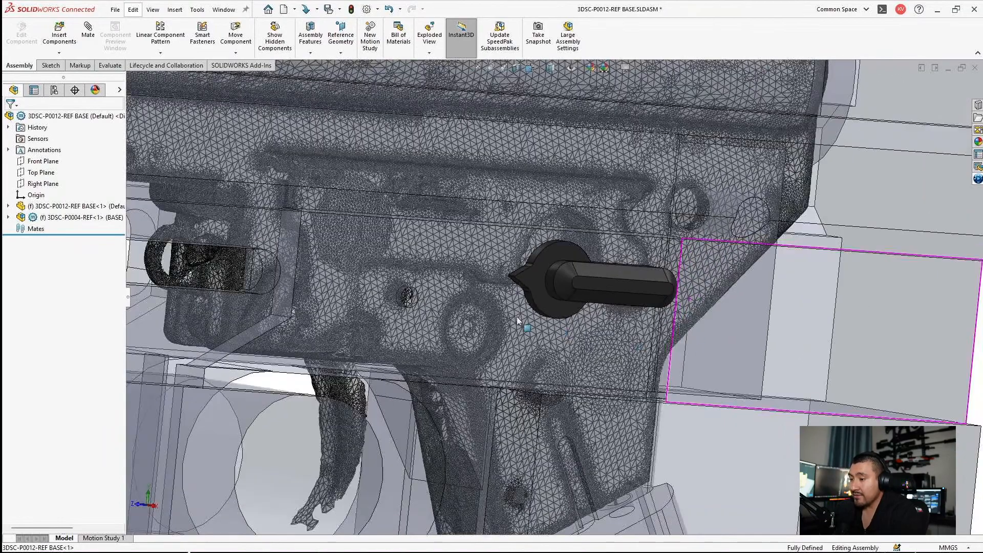
scroll(444, 286, up, 3)
middle_drag(441, 285, 397, 263)
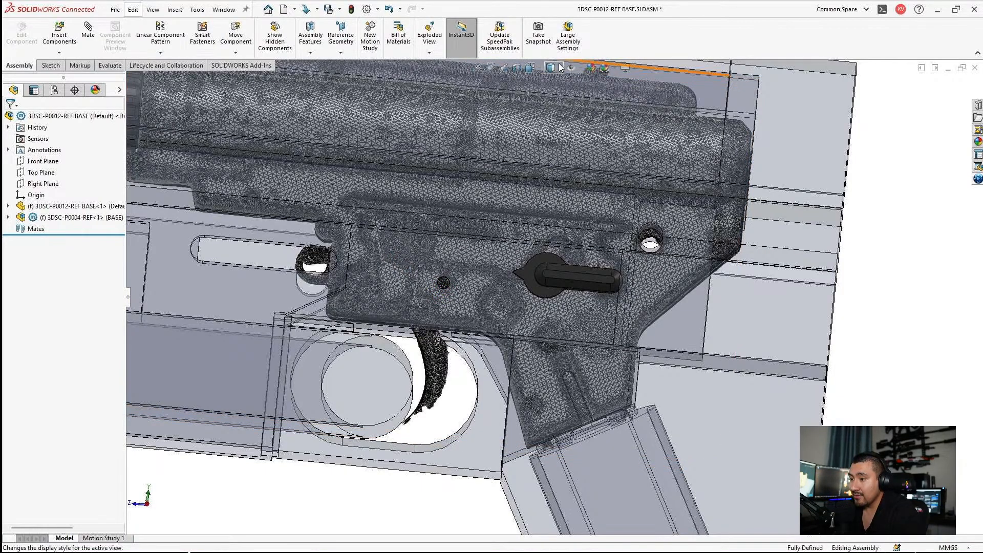
Step: Display the assembly shaded without edges and locate the short PTS magazine within the 3DSC-P0004-REF component
click(551, 98)
middle_drag(560, 234, 566, 204)
scroll(395, 297, down, 5)
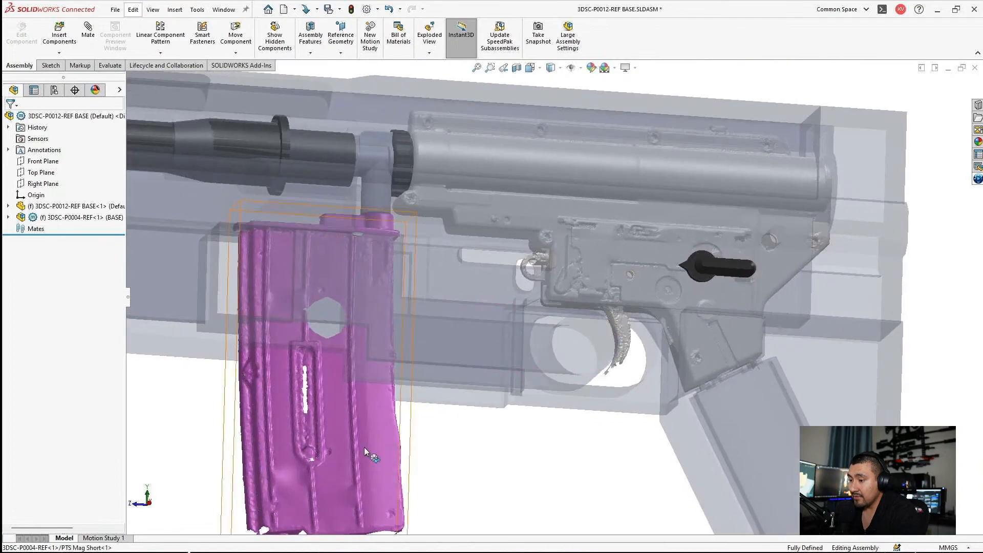
click(364, 447)
scroll(539, 404, up, 3)
middle_drag(482, 303, 483, 334)
scroll(483, 333, up, 1)
key(Escape)
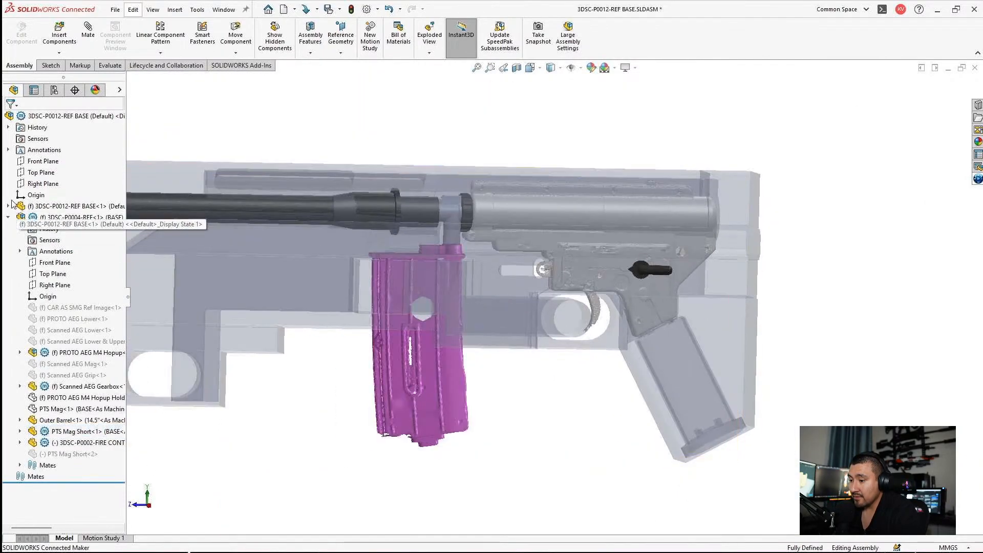
Step: Show Sketch24 with its rifle reference picture in the REF BASE component and compare it with the overlaid internals
click(8, 207)
right_click(51, 364)
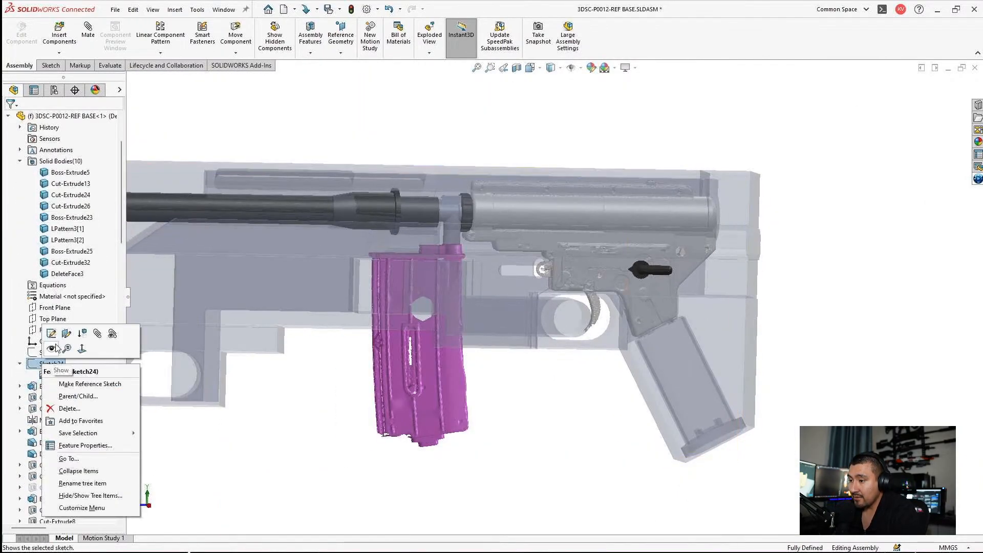
click(52, 350)
scroll(534, 266, up, 3)
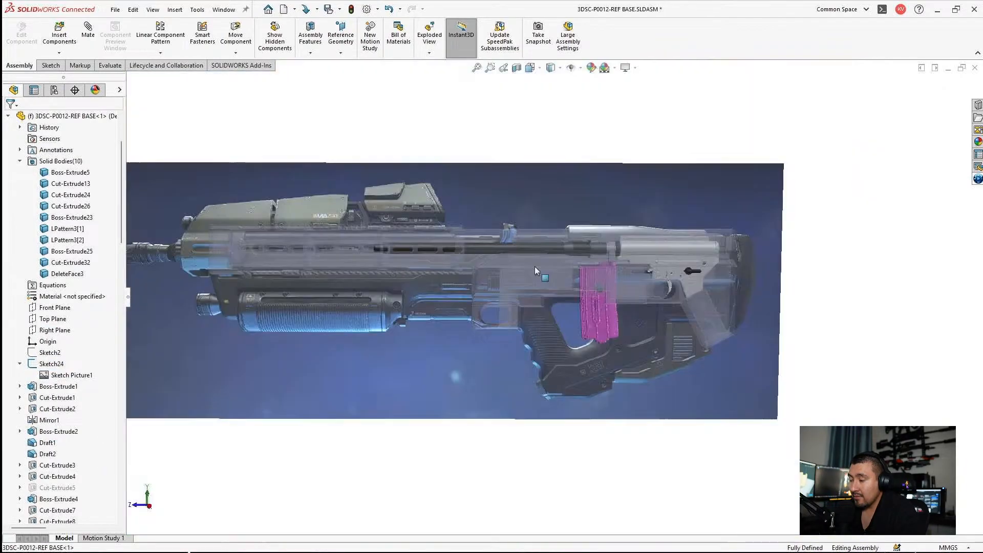
scroll(536, 265, down, 1)
scroll(538, 263, down, 2)
ctrl+middle_drag(538, 263, 413, 286)
scroll(413, 286, up, 2)
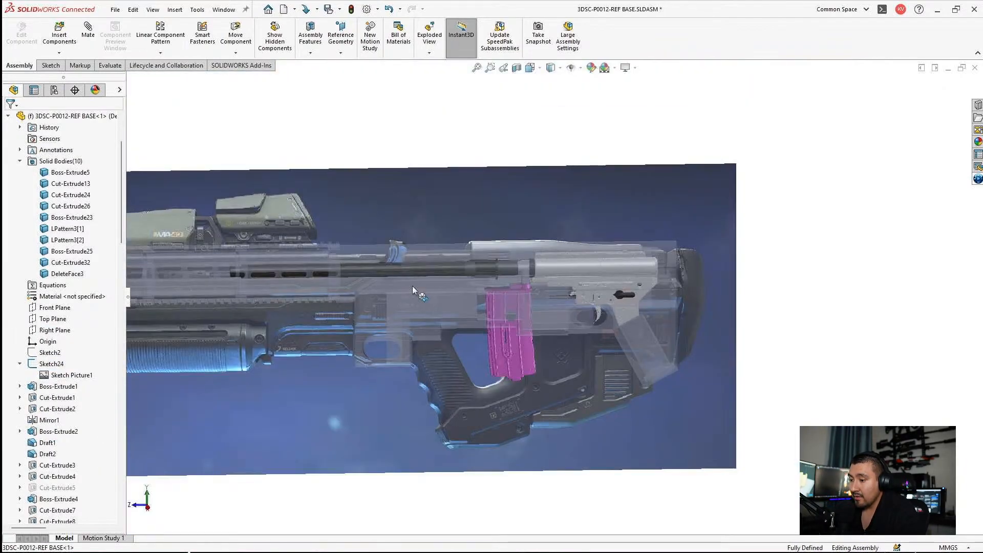
Step: View the reference overlay normal to the assembly's Right Plane, and switch to the 3DSC-P0004-REF assembly
click(8, 116)
click(42, 185)
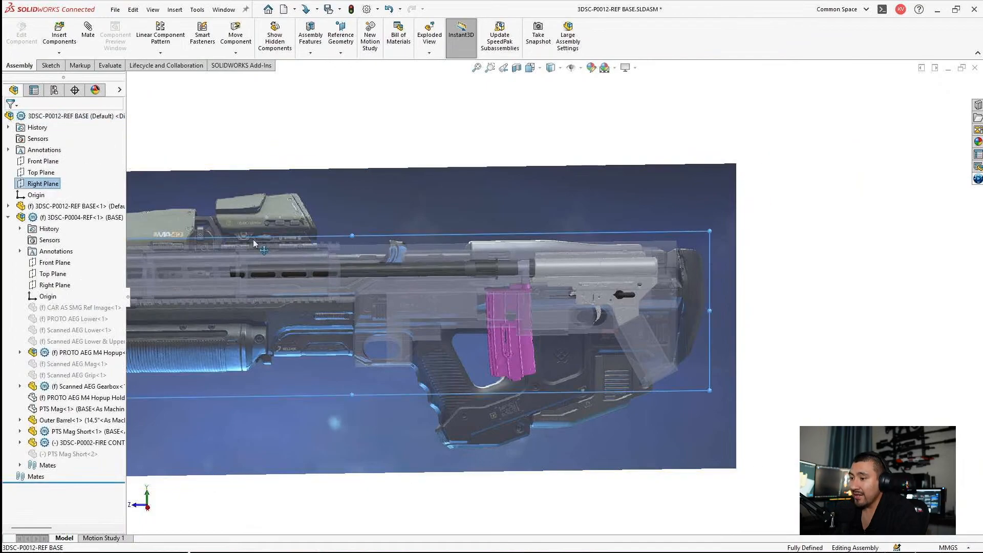
key(ctrl+8)
click(845, 287)
scroll(845, 287, down, 4)
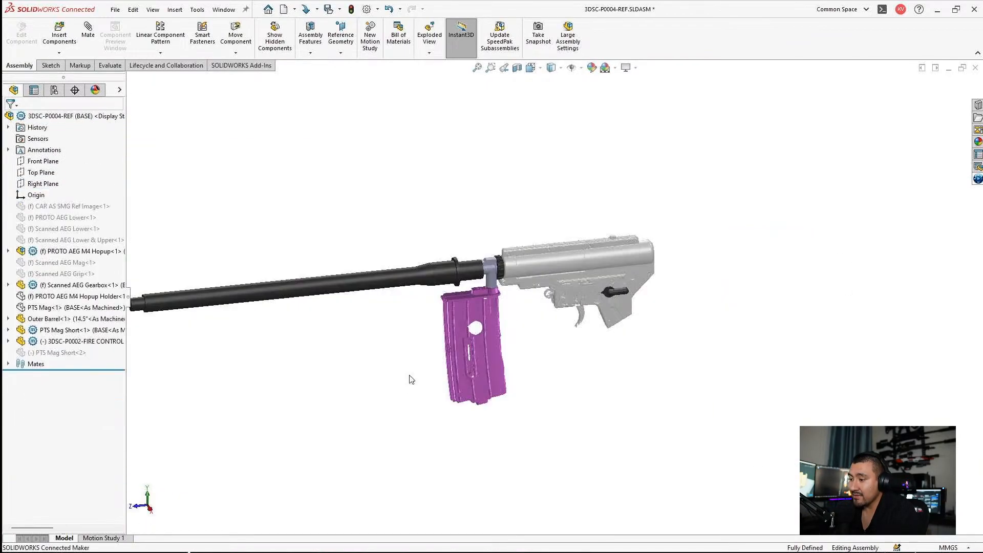
Step: Add another PTS Mag Short copy and mate its Right Plane coincident with the assembly's Right Plane, anti-aligned
ctrl+drag(47, 333, 337, 431)
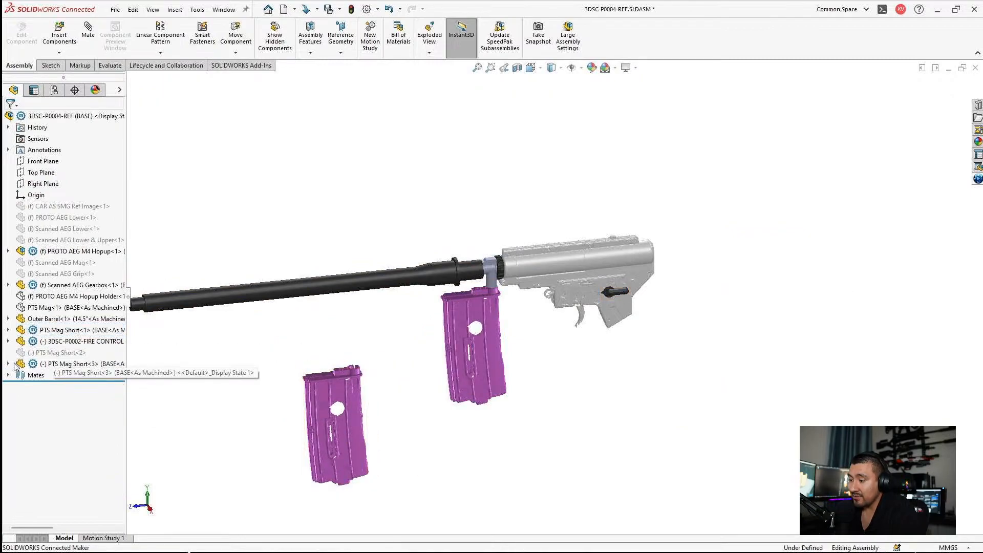
click(51, 375)
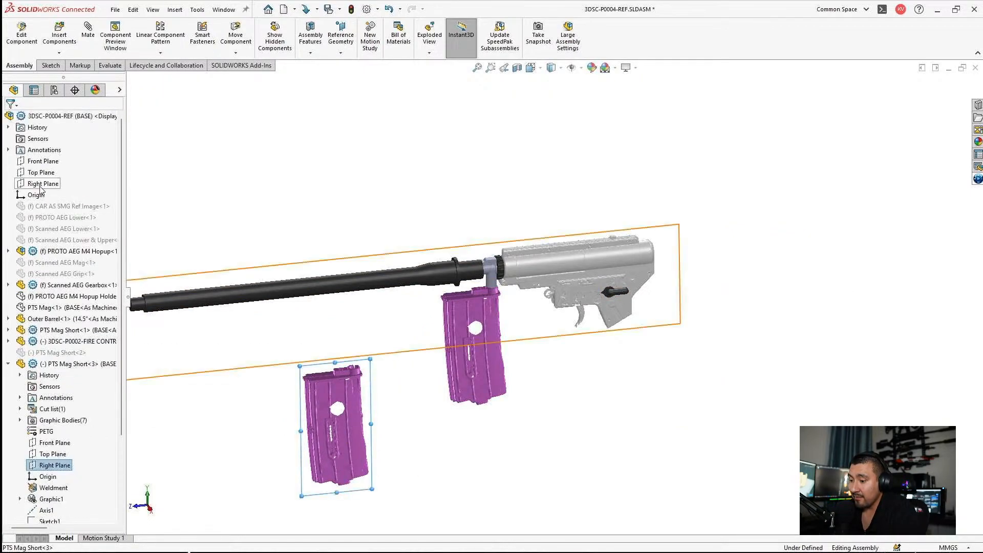
click(88, 31)
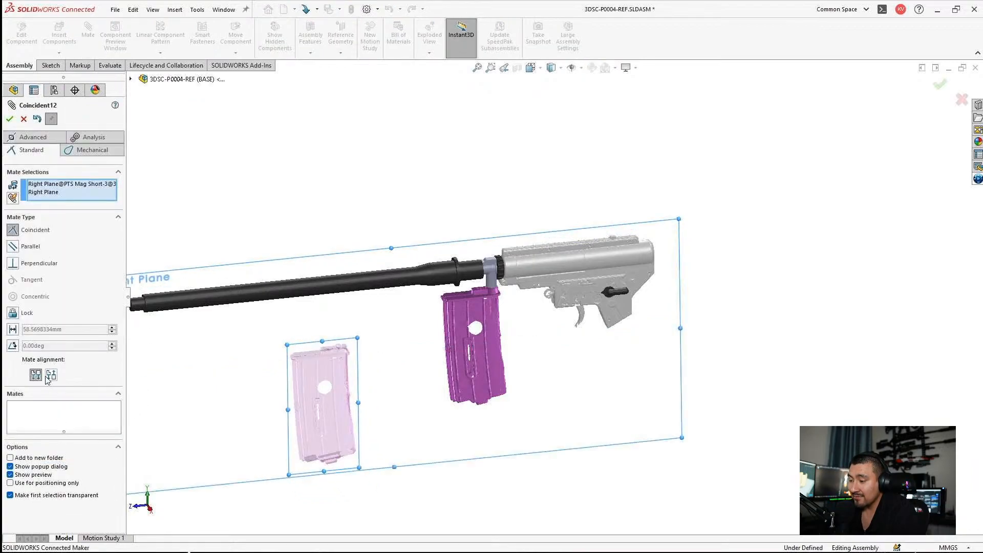
click(51, 375)
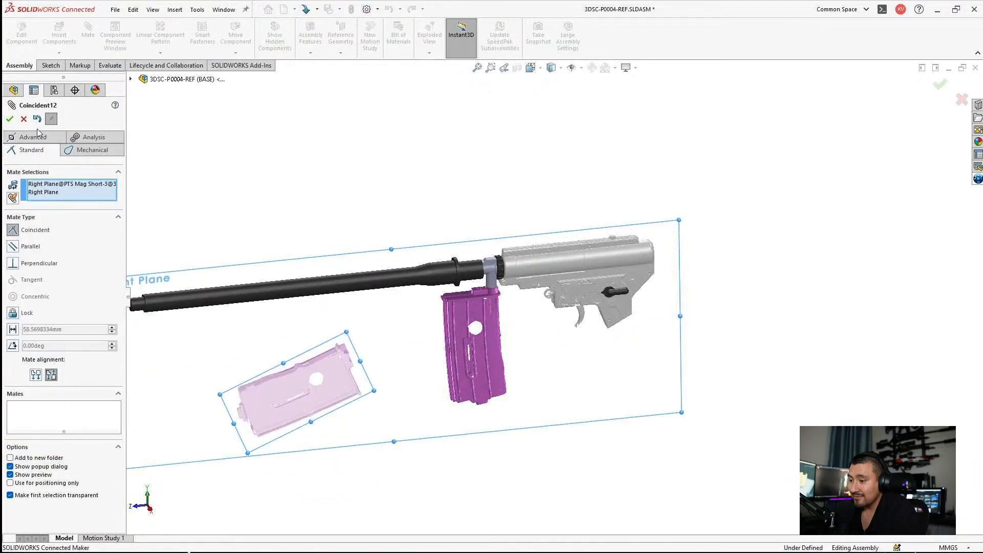
click(10, 120)
click(10, 119)
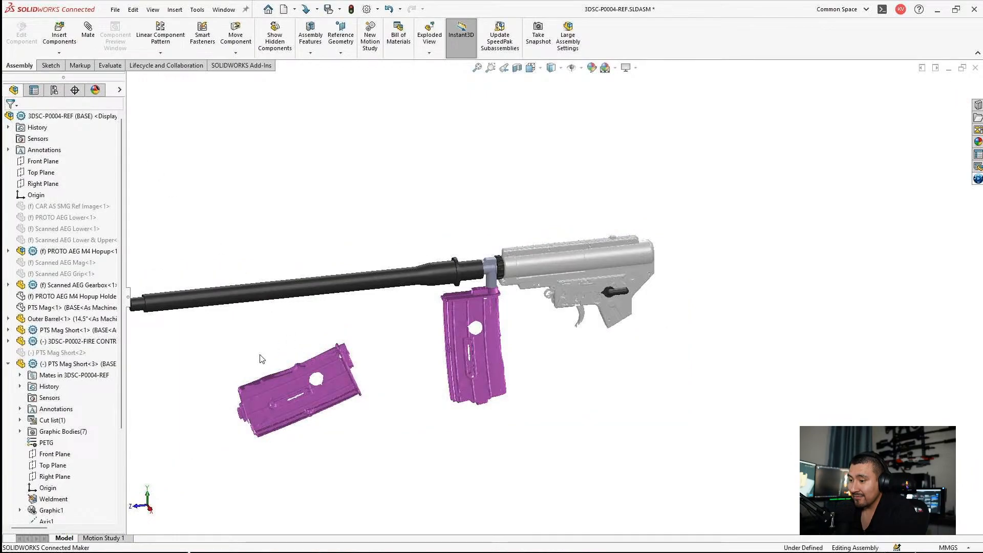
Step: Inspect the new PTS Mag Short copy's axis, Sketch7 and Cut-Extrude1 for geometry suitable for mating
click(46, 420)
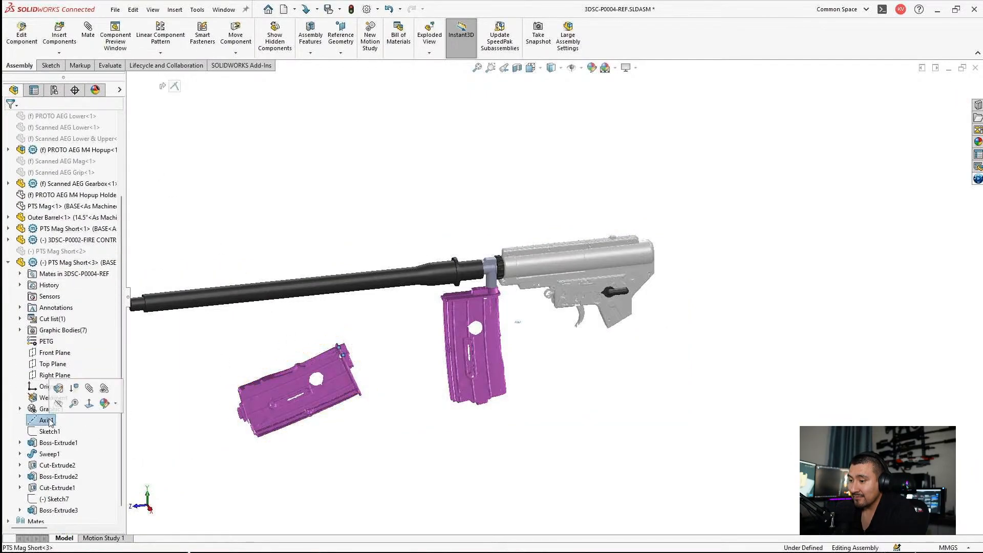
scroll(401, 344, down, 3)
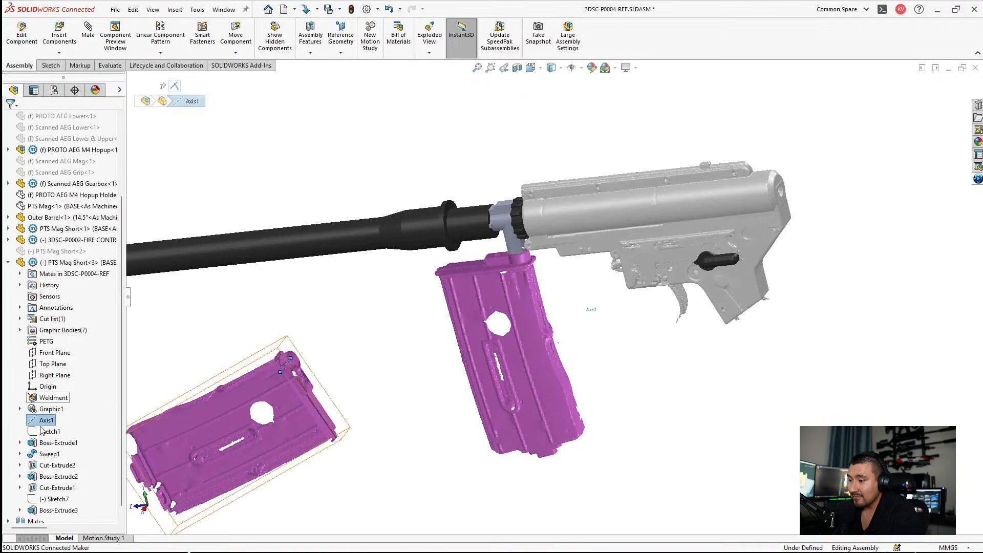
scroll(60, 484, down, 1)
click(58, 487)
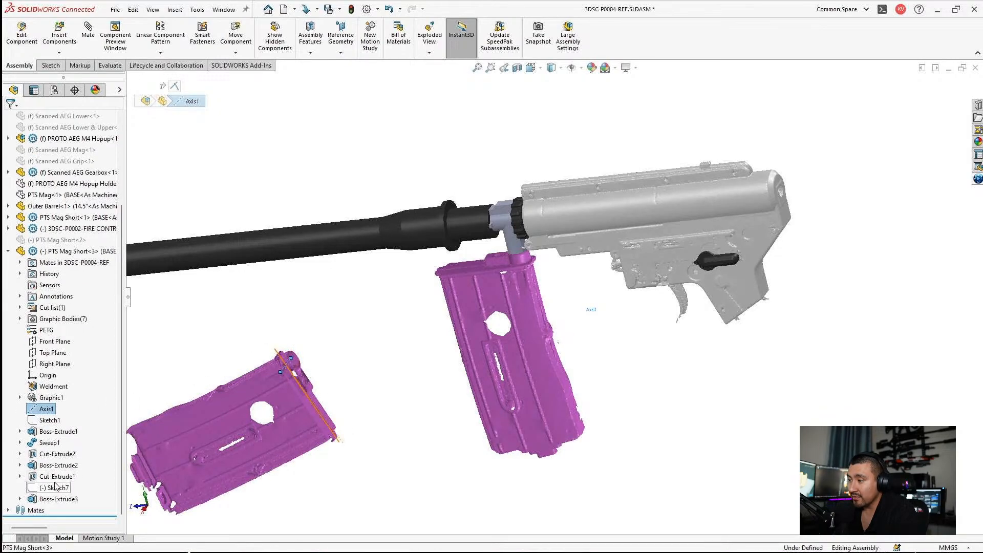
scroll(434, 366, down, 2)
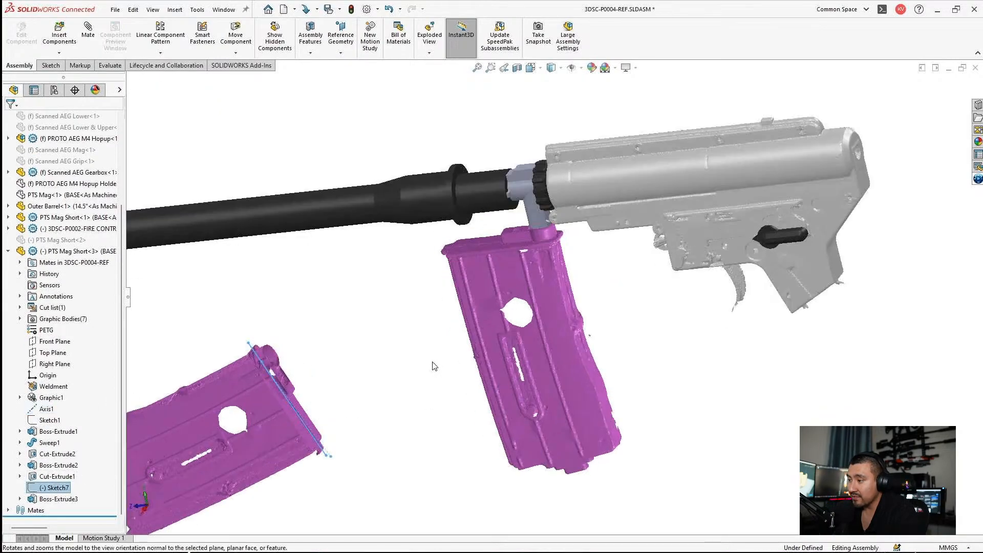
click(56, 476)
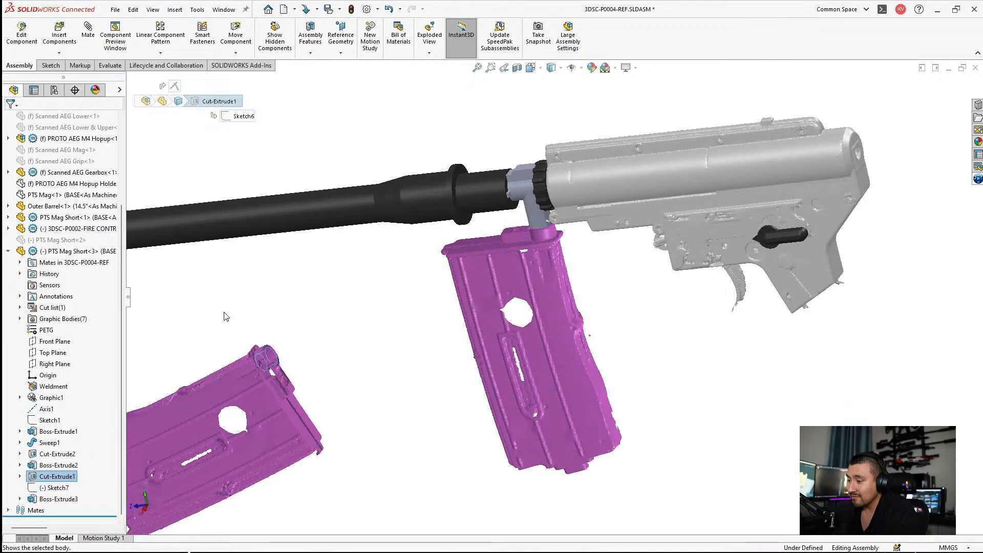
Step: Show the hidden Boss-Extrude3 solid body from the new PTS Mag Short copy's cut list
double_click(63, 319)
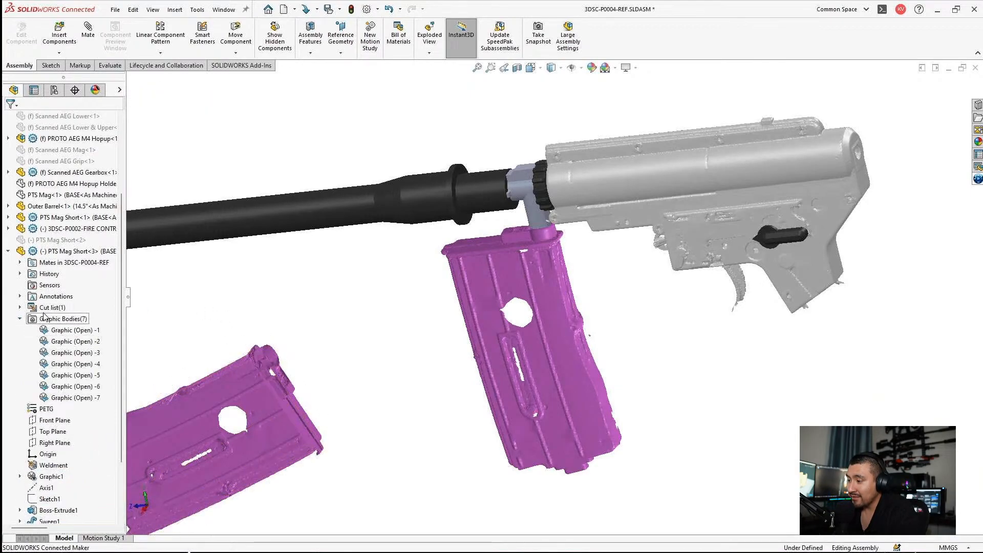
click(32, 308)
click(20, 307)
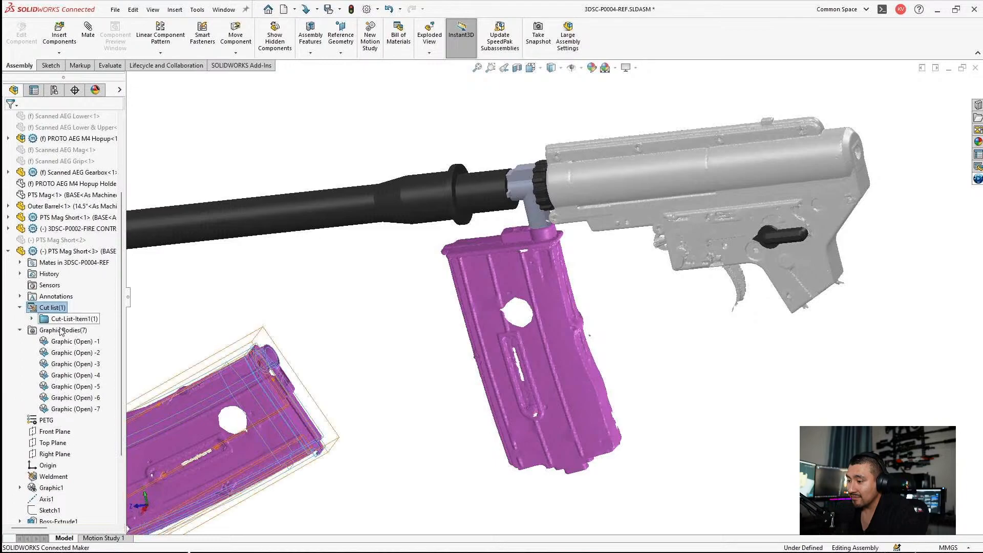
click(32, 318)
click(77, 333)
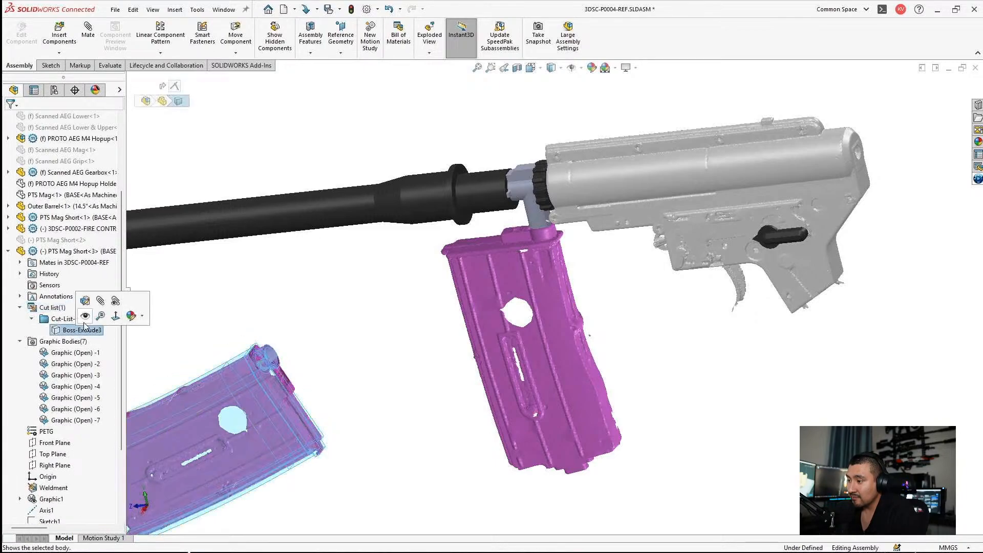
click(98, 316)
click(434, 261)
click(383, 167)
scroll(771, 171, down, 3)
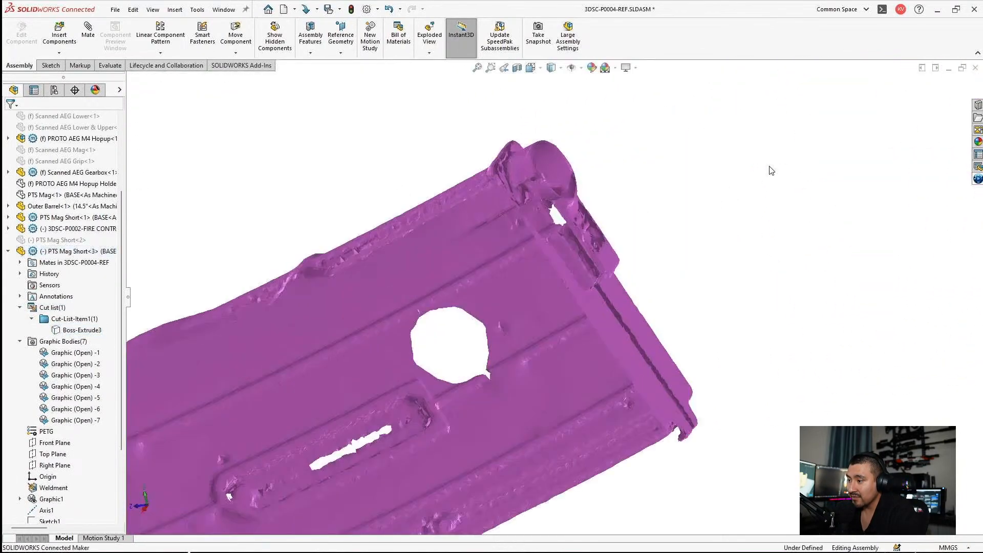
click(82, 334)
click(102, 318)
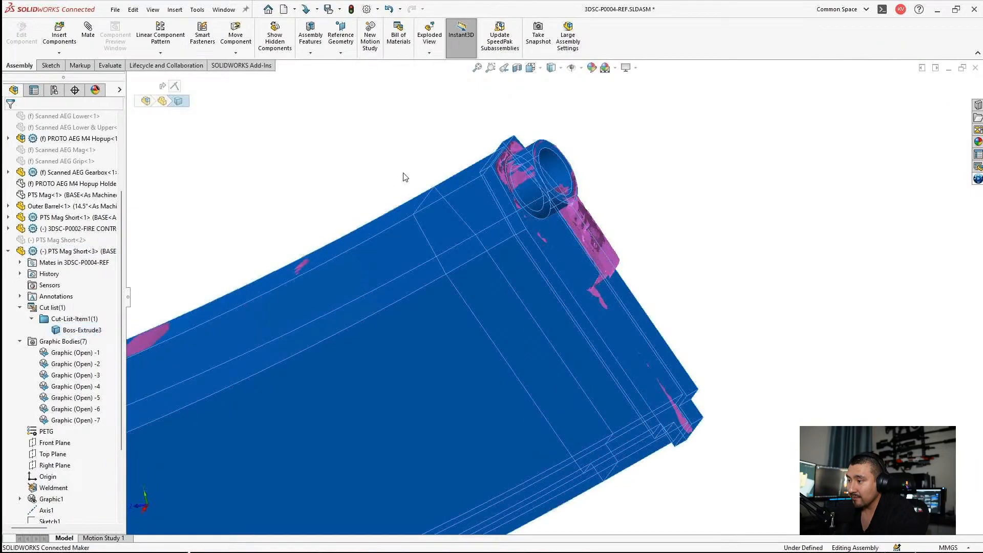
click(404, 176)
click(560, 172)
scroll(588, 191, up, 6)
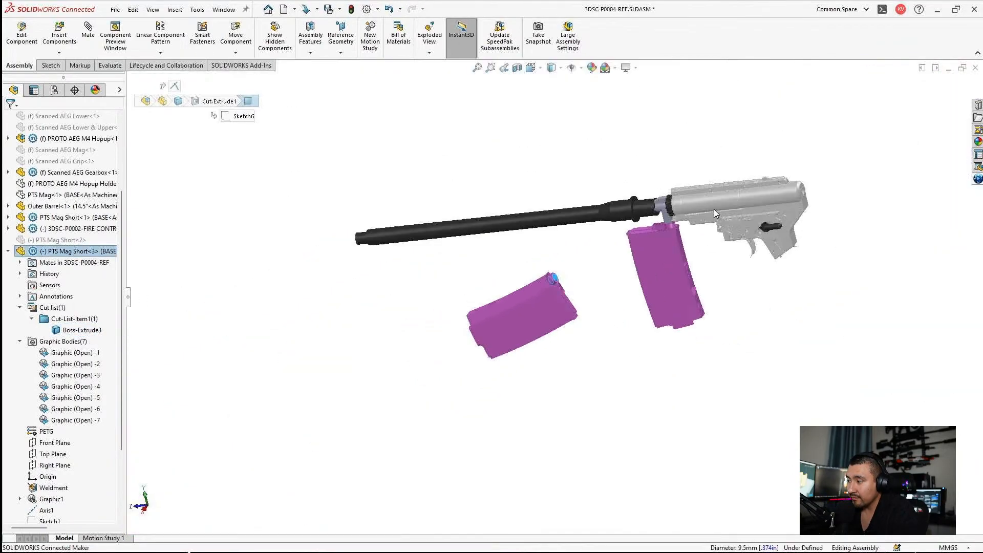
scroll(527, 277, down, 3)
scroll(527, 277, down, 5)
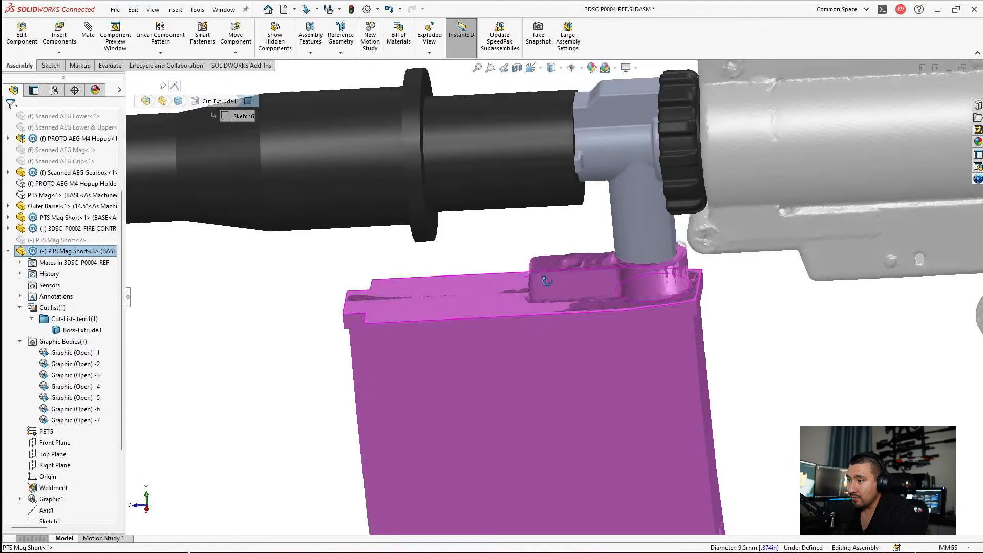
middle_drag(553, 311, 364, 305)
click(322, 305)
scroll(302, 373, up, 6)
Step: Mate the new magazine copy's top face coincident with the top face of the original short magazine
middle_drag(303, 372, 406, 384)
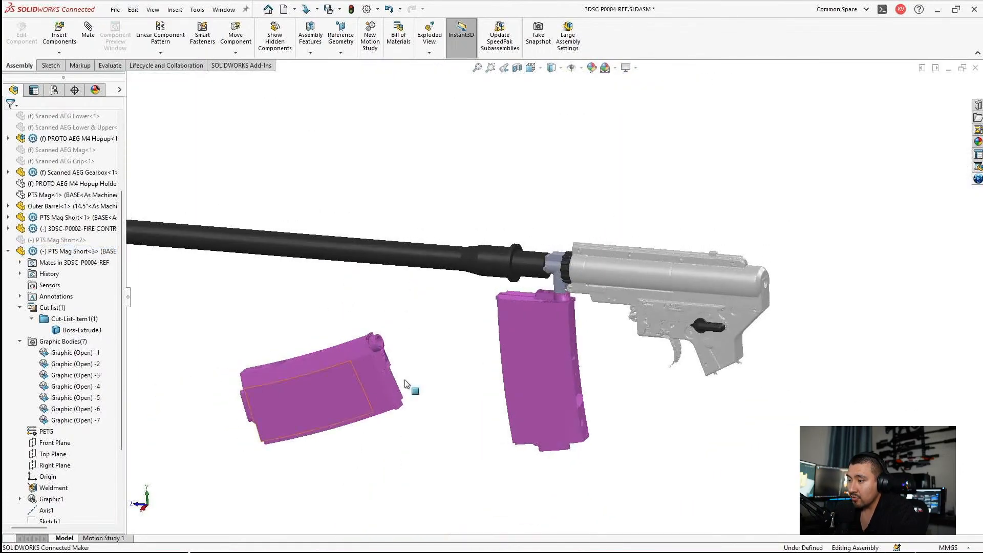
scroll(456, 367, down, 4)
click(306, 360)
ctrl+click(570, 192)
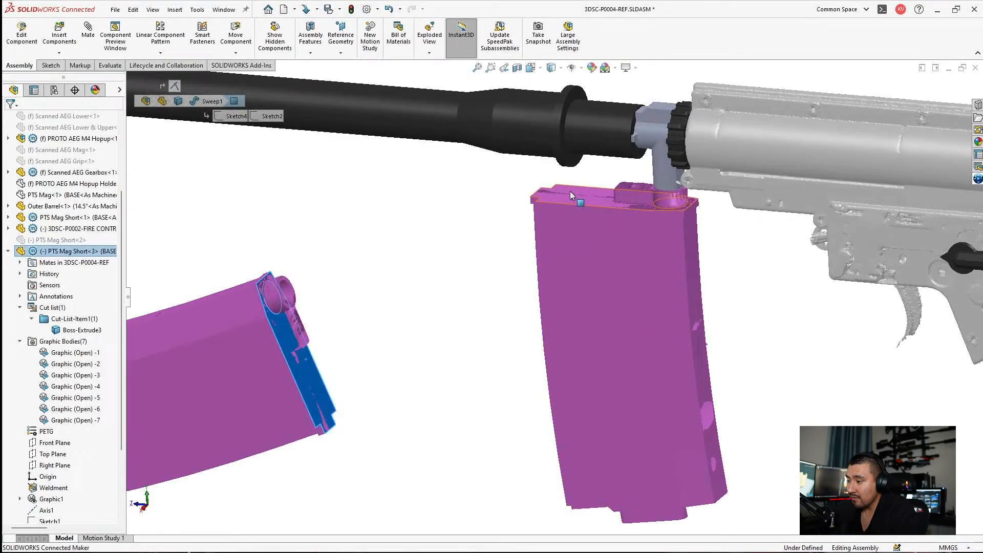
click(89, 41)
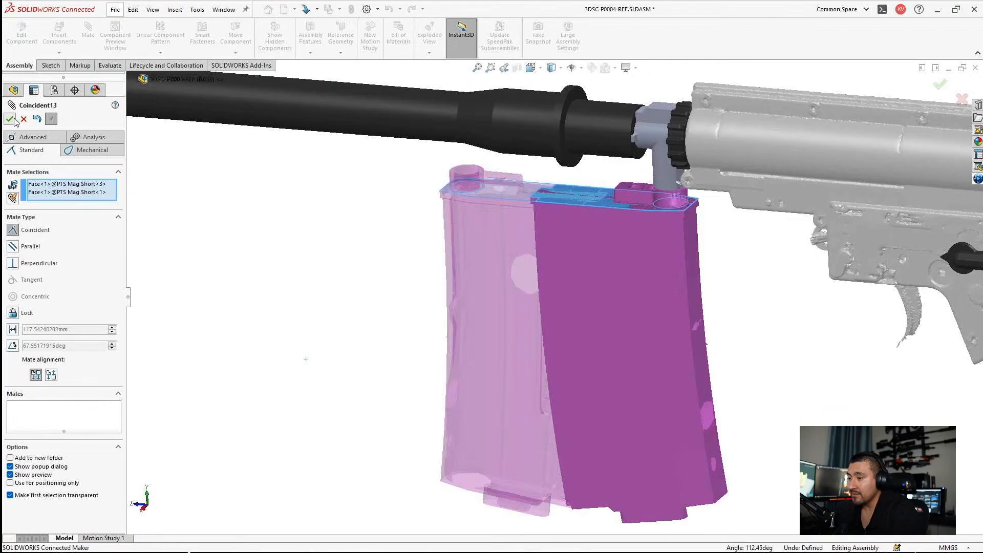
click(14, 119)
click(14, 120)
Step: Mate the new magazine's feed hole concentric with the hopup's vertical feed tube
scroll(317, 184, down, 5)
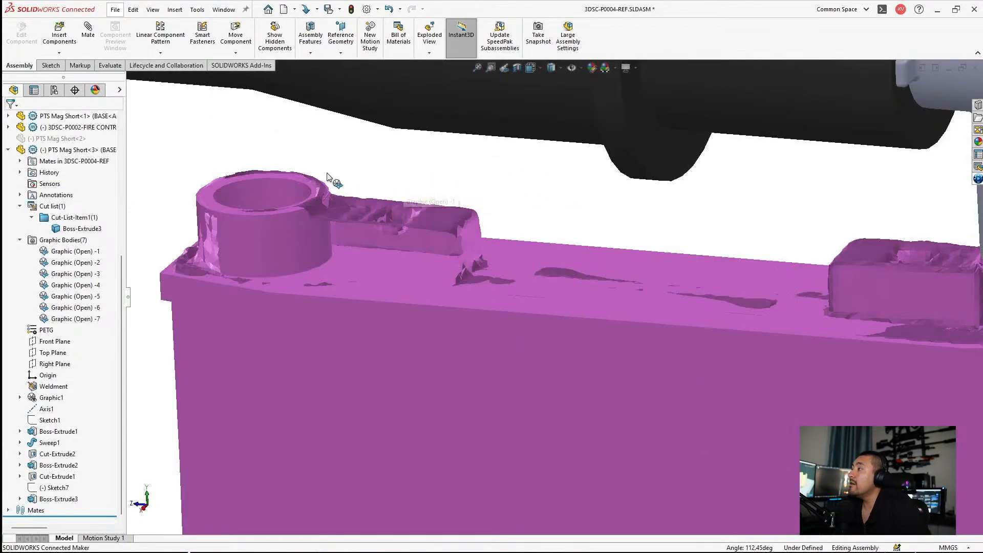
click(266, 191)
scroll(680, 225, up, 4)
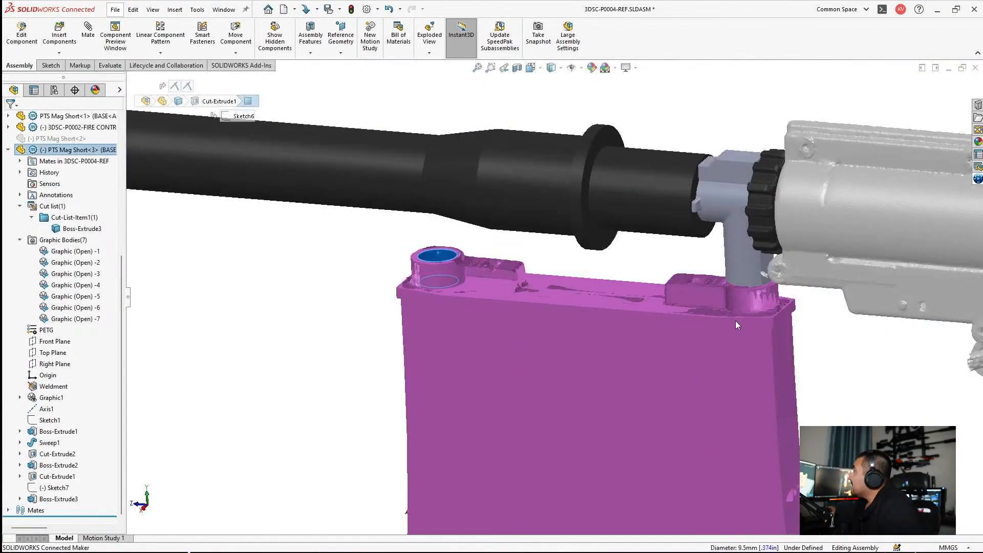
scroll(735, 320, down, 5)
ctrl+click(658, 295)
scroll(509, 310, up, 3)
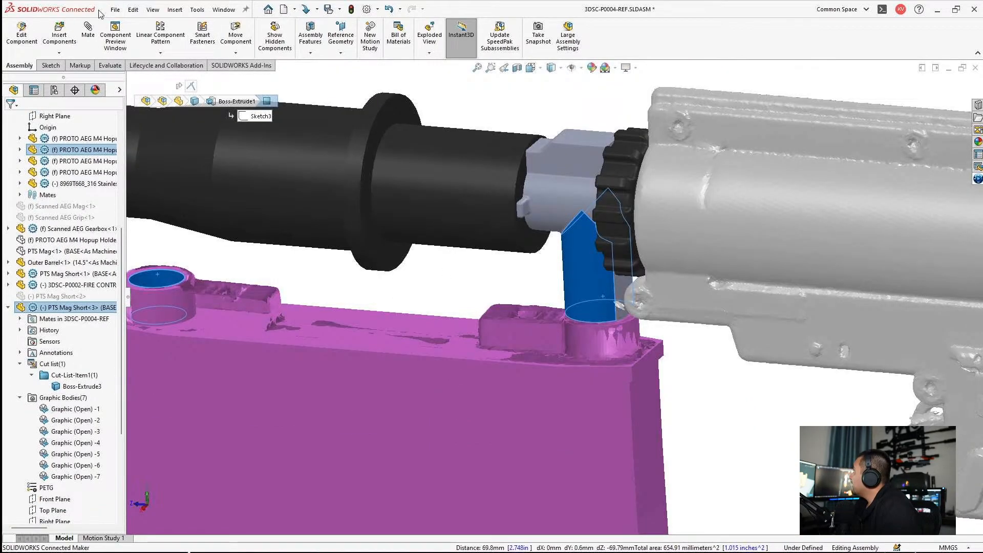
click(88, 31)
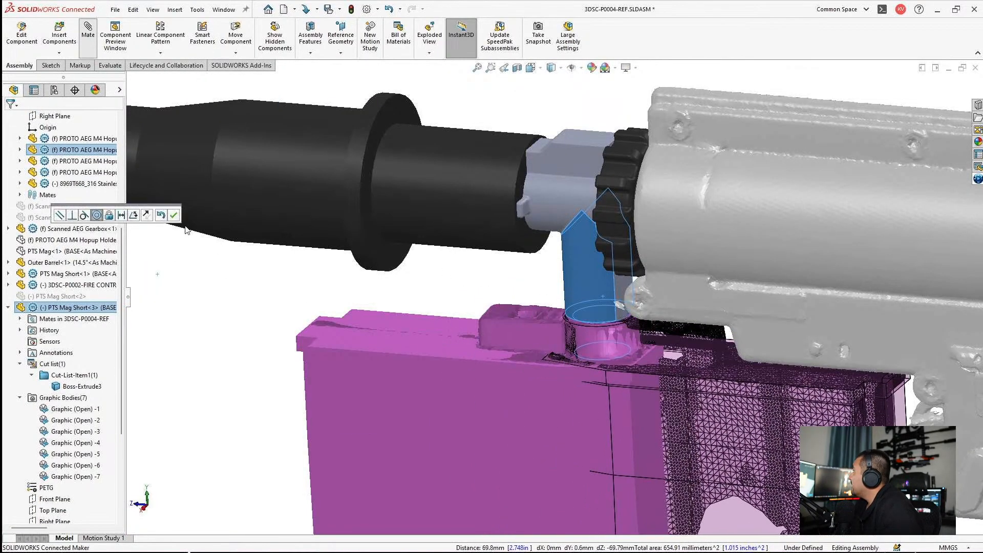
click(10, 118)
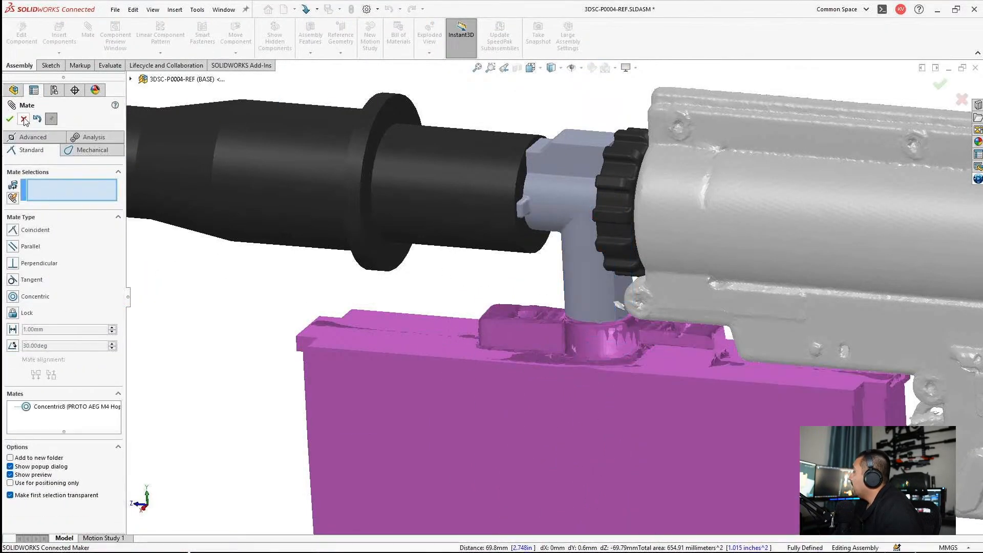
click(23, 118)
Step: Hide the original PTS Mag Short and save the assembly together with all its modified referenced documents
click(359, 369)
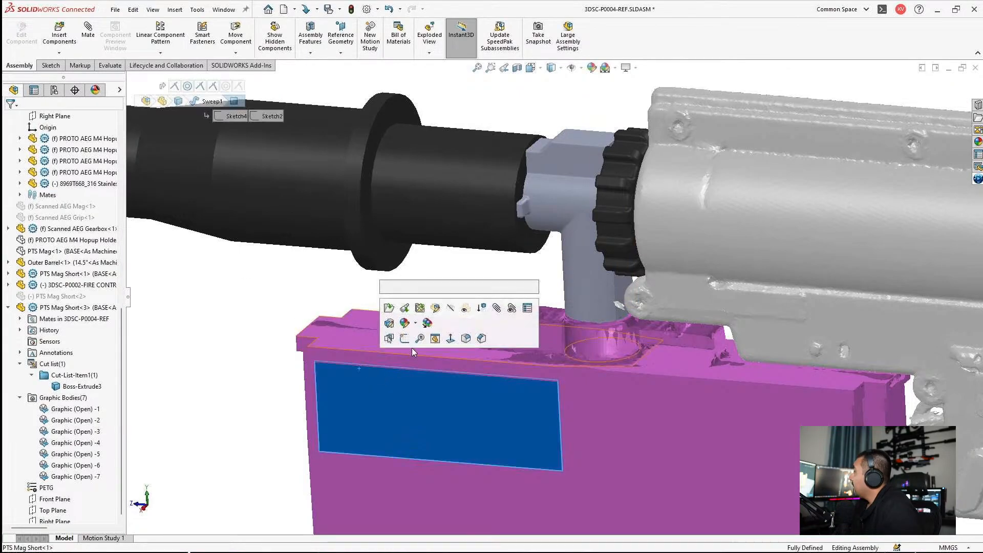
click(450, 311)
scroll(340, 324, up, 5)
scroll(633, 324, down, 5)
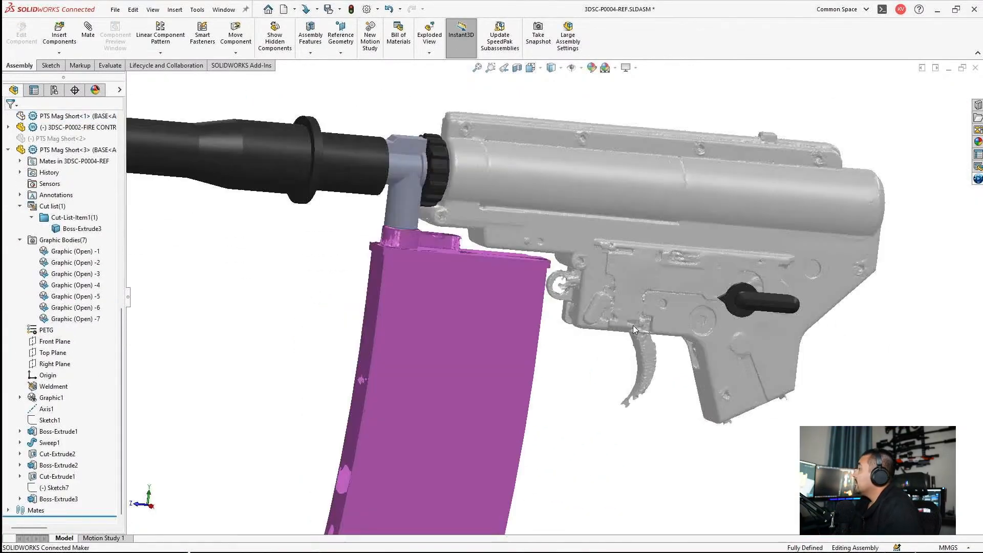
key(ctrl+s)
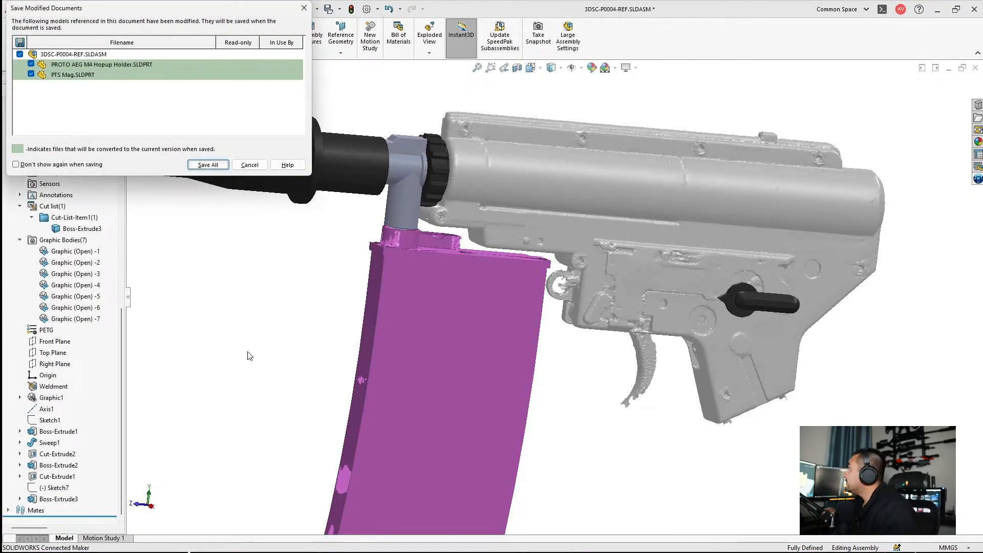
click(208, 165)
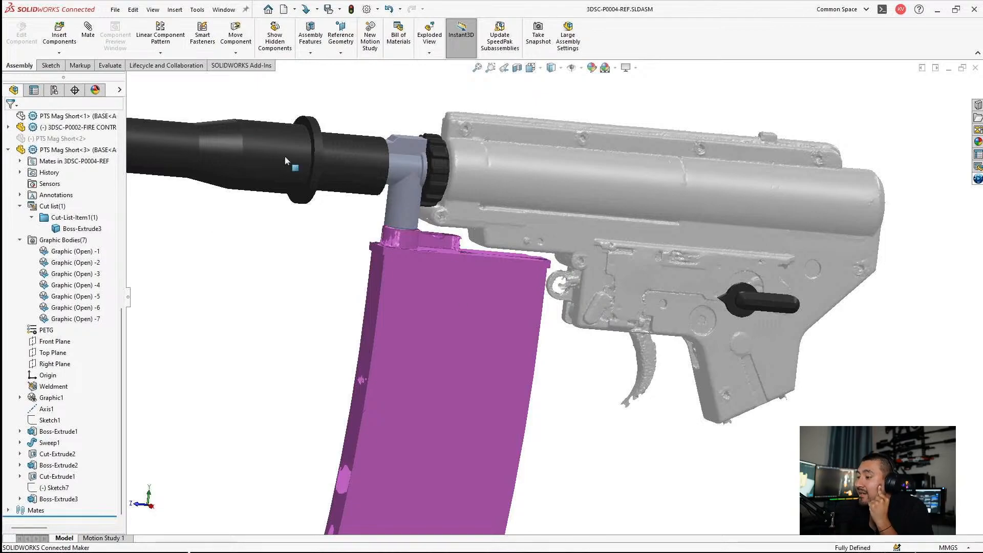
Step: Return to the 3DSC-P0012-REF BASE assembly, check the reversed magazine against the rifle picture, and maximize the document window
click(8, 151)
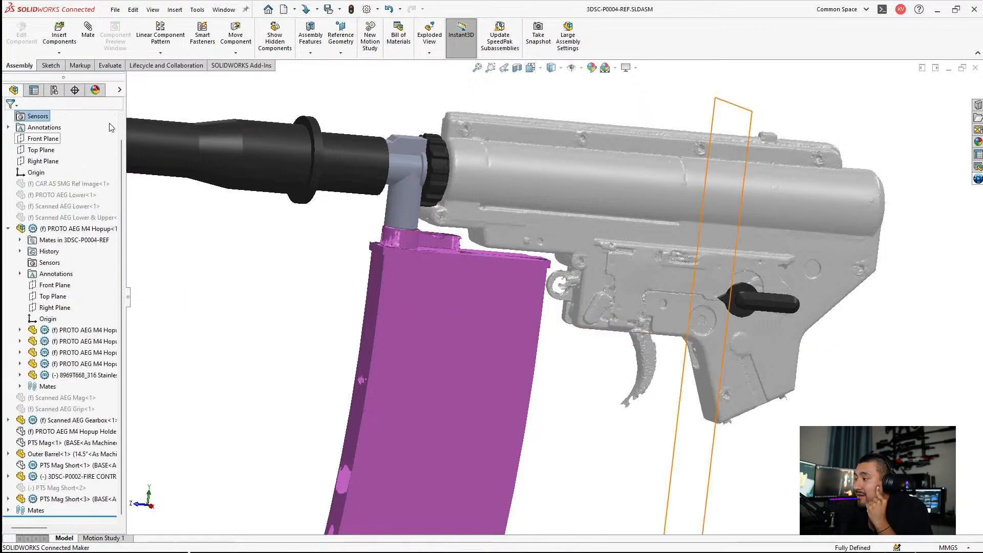
scroll(386, 285, up, 3)
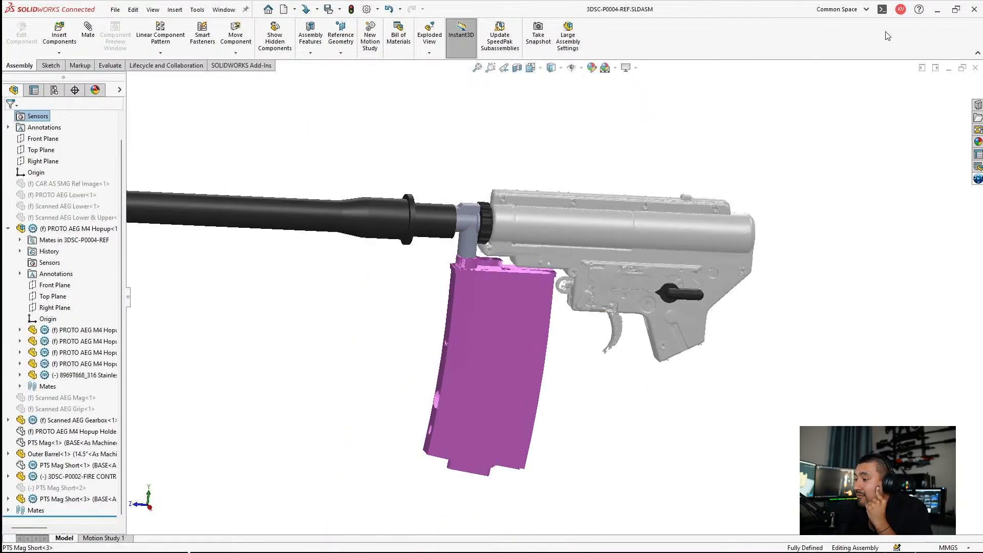
click(948, 68)
click(728, 250)
scroll(517, 333, down, 5)
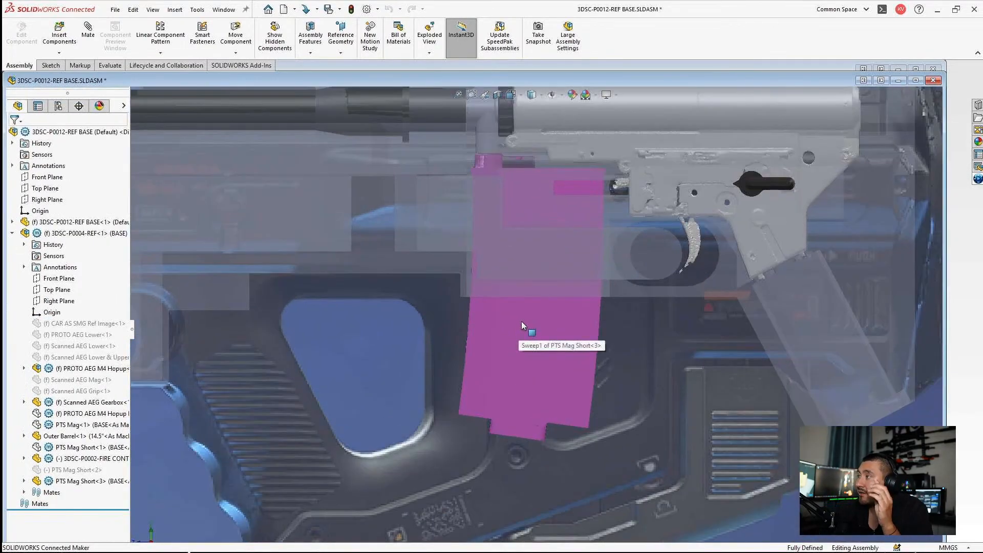
scroll(564, 307, up, 3)
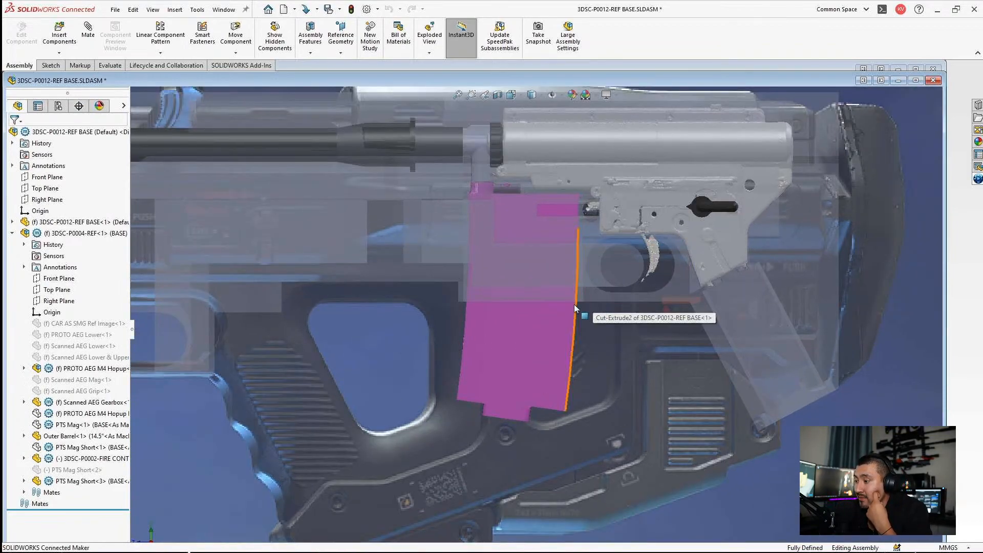
scroll(574, 305, up, 1)
scroll(573, 303, up, 2)
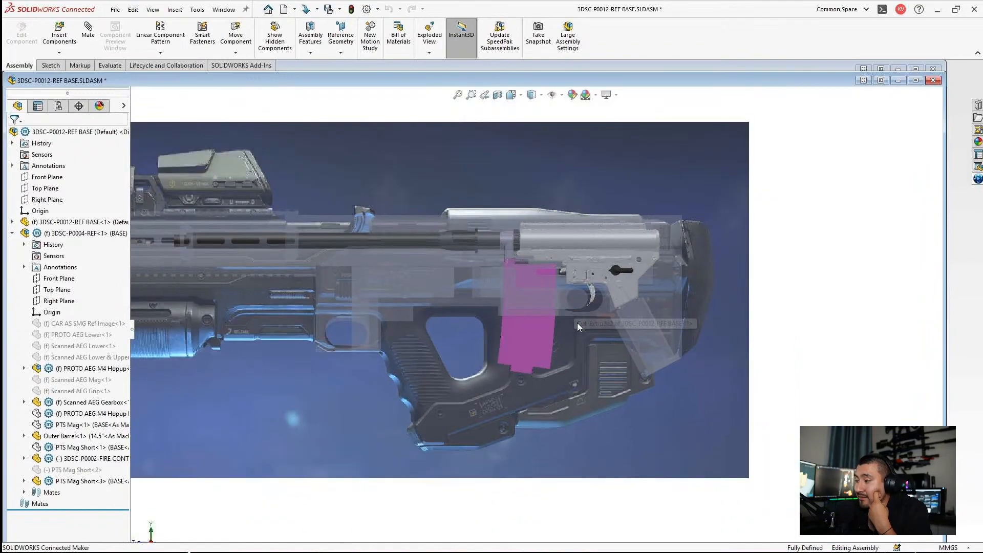
click(915, 80)
Step: Examine how the trigger and reversed magazine line up with the trigger guard opening and stock in the rifle reference picture
scroll(573, 289, down, 3)
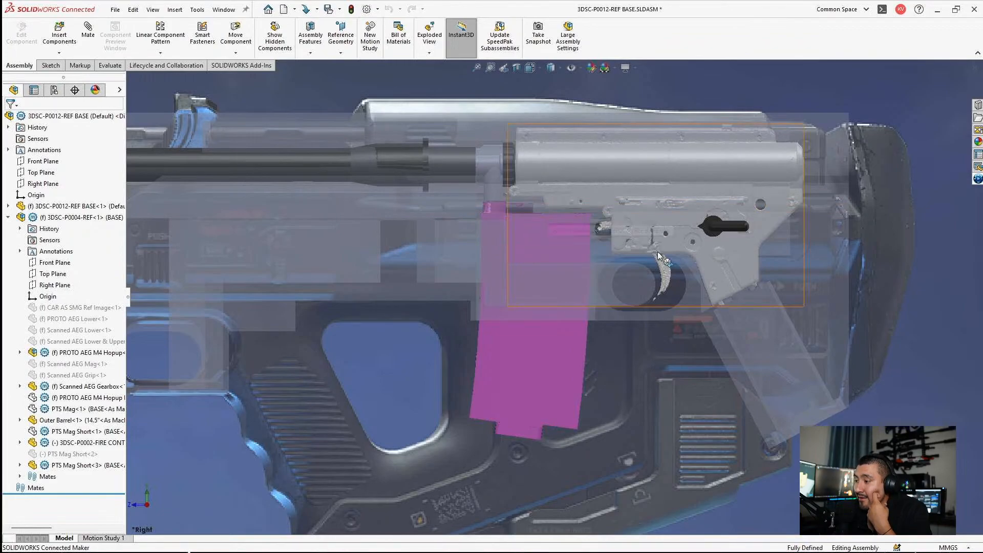
scroll(659, 254, down, 5)
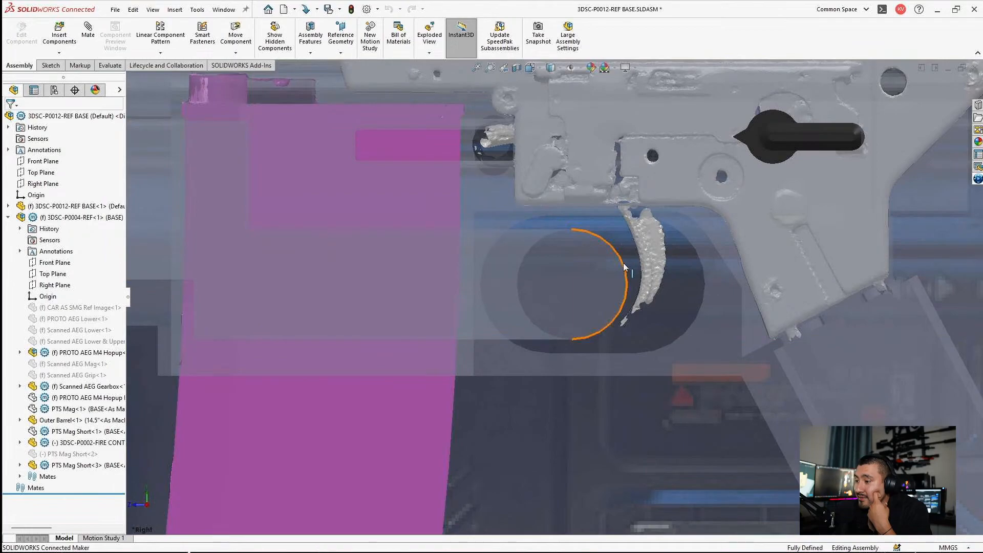
scroll(623, 264, down, 2)
ctrl+middle_drag(624, 264, 543, 300)
scroll(545, 246, up, 1)
scroll(568, 317, down, 2)
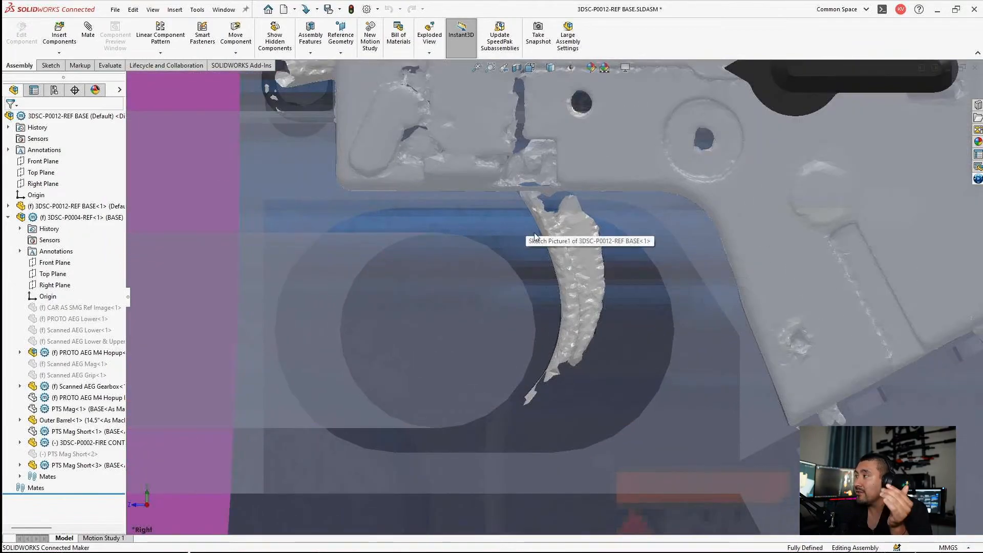
scroll(451, 363, up, 6)
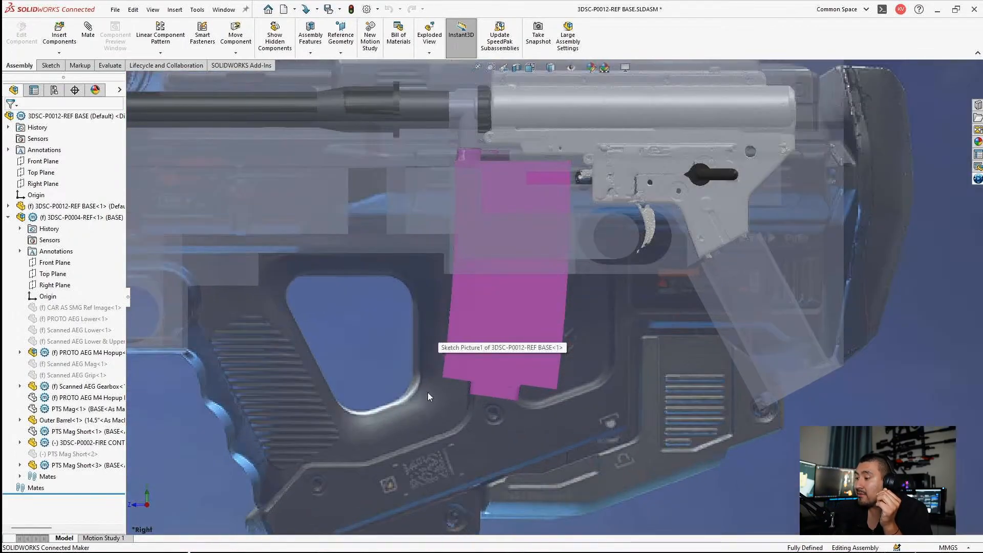
scroll(517, 322, down, 2)
click(521, 317)
scroll(533, 348, up, 4)
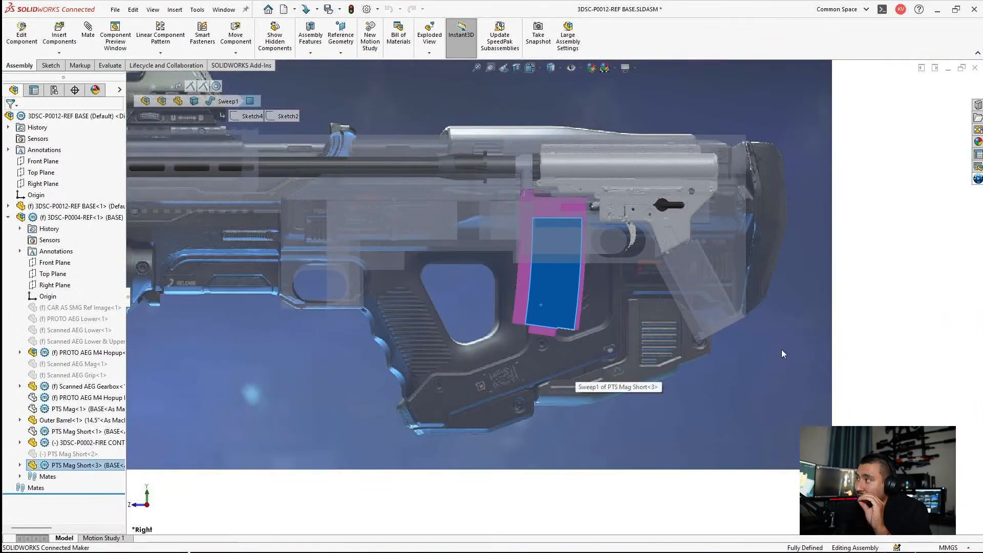
click(854, 291)
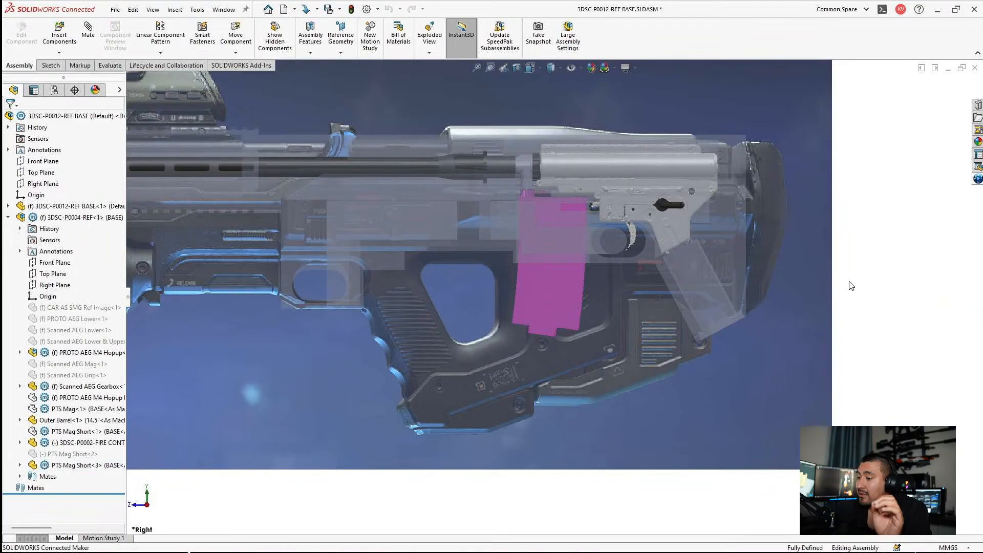
Step: Examine how the outer barrel runs through the handguard compared with the rifle reference picture
scroll(606, 192, up, 8)
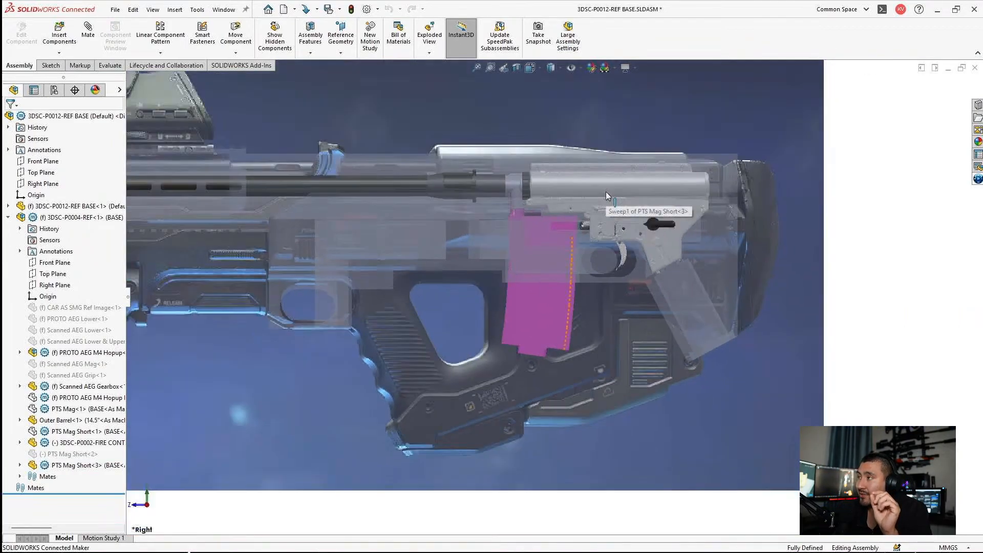
scroll(408, 271, down, 3)
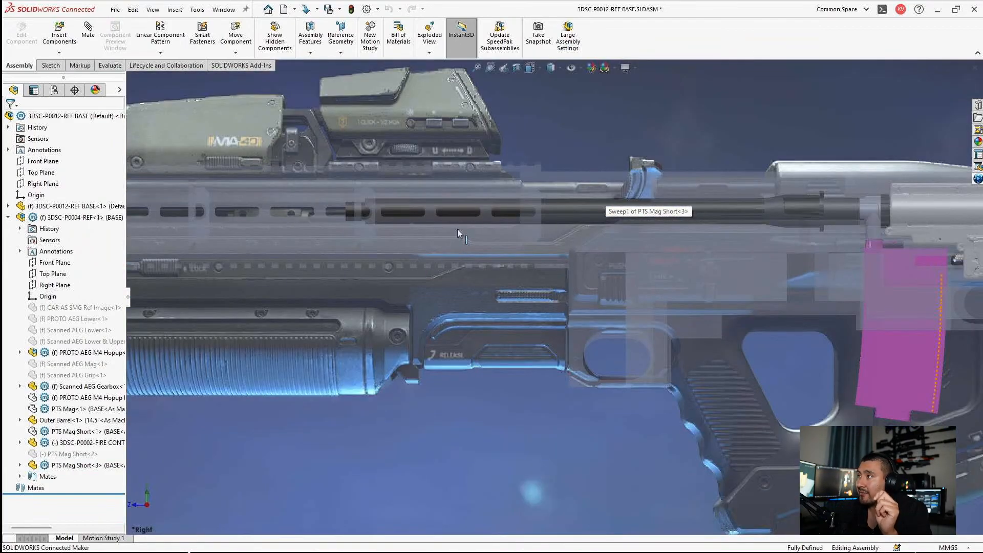
click(451, 213)
scroll(456, 230, up, 3)
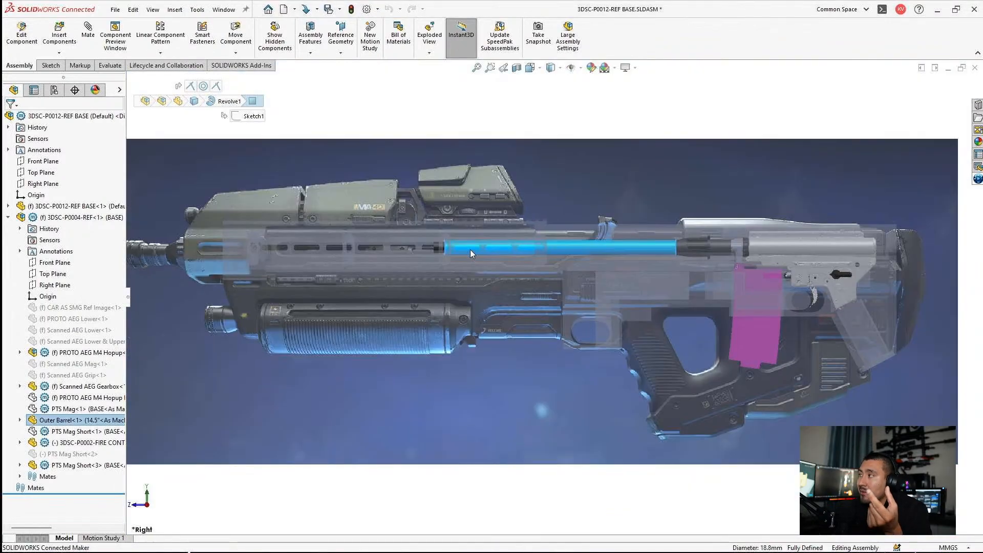
scroll(467, 250, up, 1)
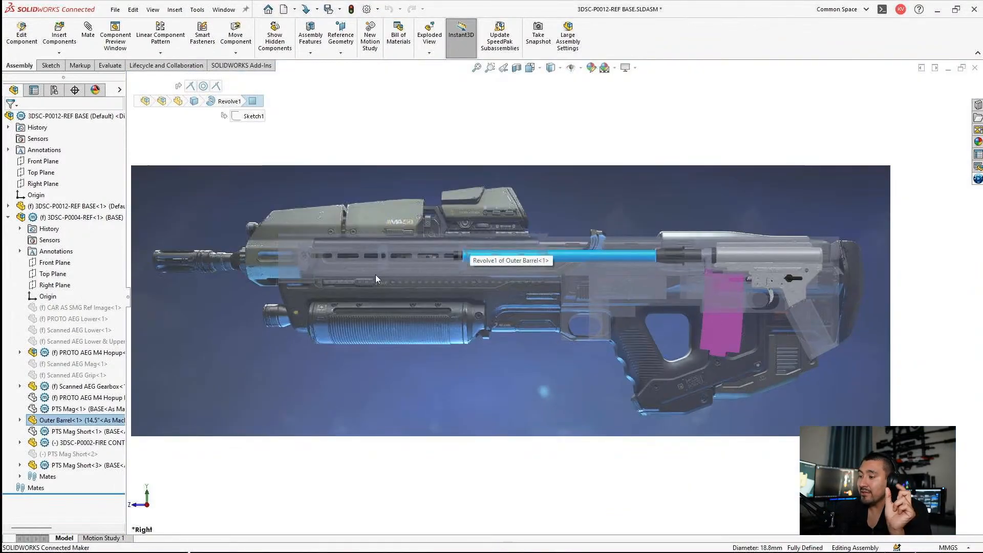
scroll(291, 261, down, 1)
scroll(324, 298, up, 2)
click(420, 457)
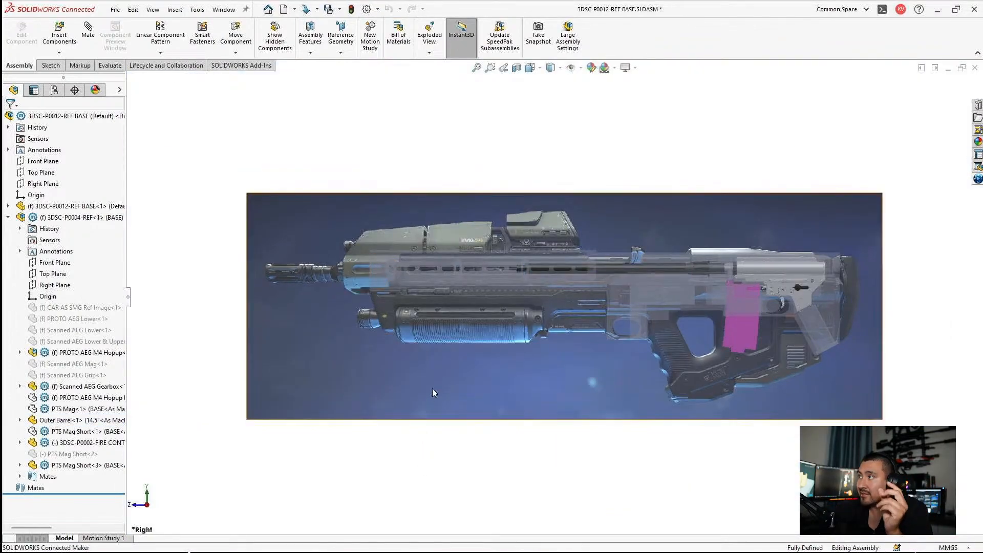
Step: Examine how the gearbox and angled grip volume fit within the stock of the rifle reference picture
scroll(582, 264, down, 3)
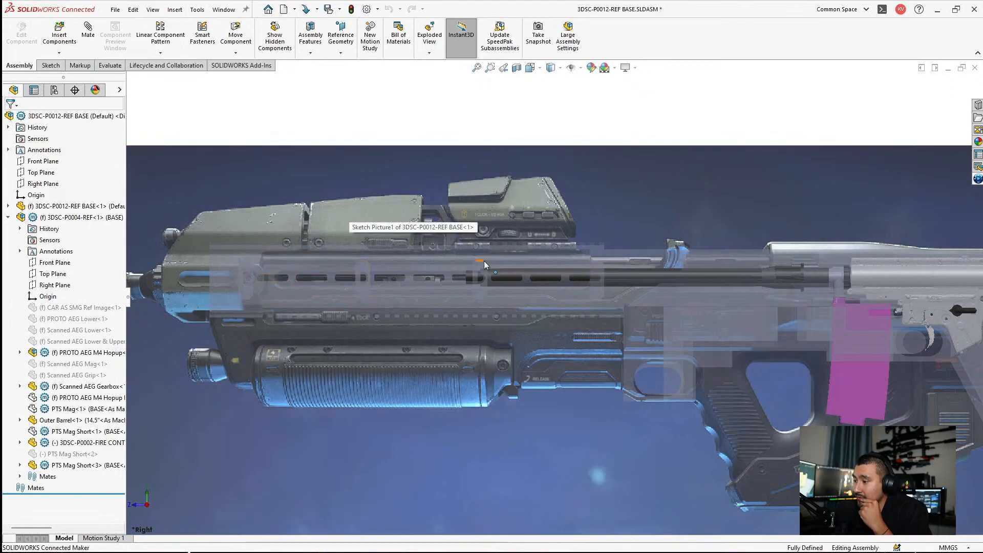
scroll(549, 302, up, 4)
scroll(634, 358, down, 5)
scroll(734, 309, up, 3)
scroll(733, 294, down, 2)
scroll(732, 299, down, 6)
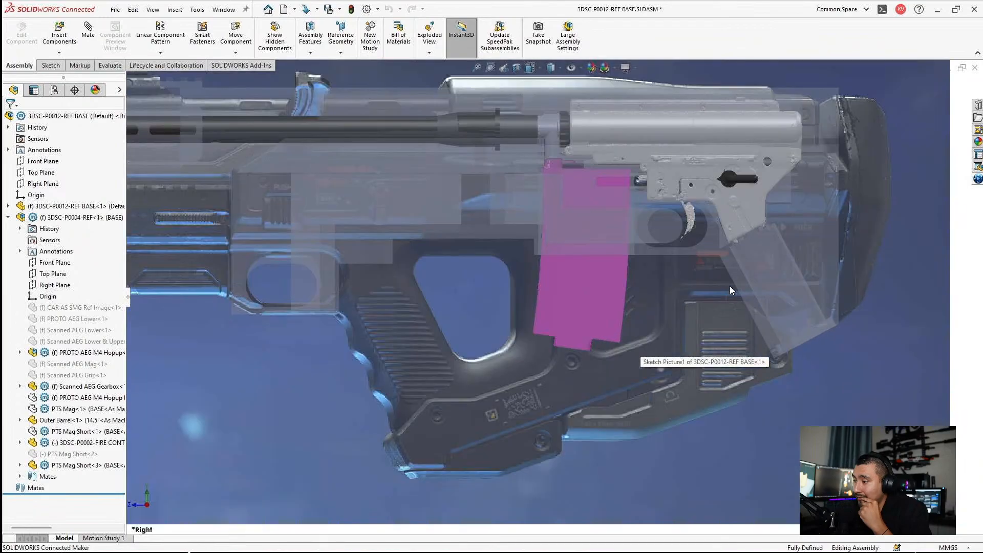
scroll(690, 374, up, 5)
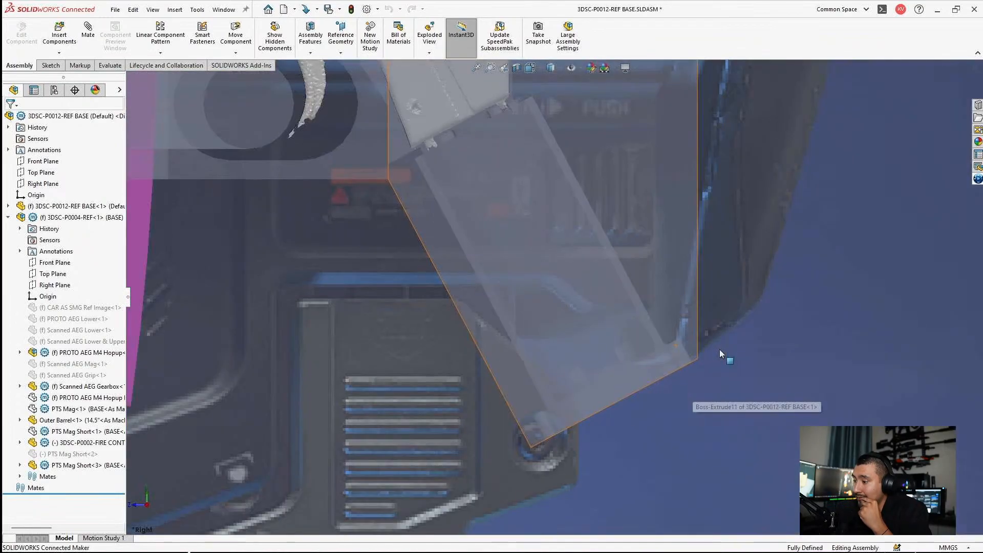
scroll(675, 222, down, 3)
scroll(576, 187, down, 3)
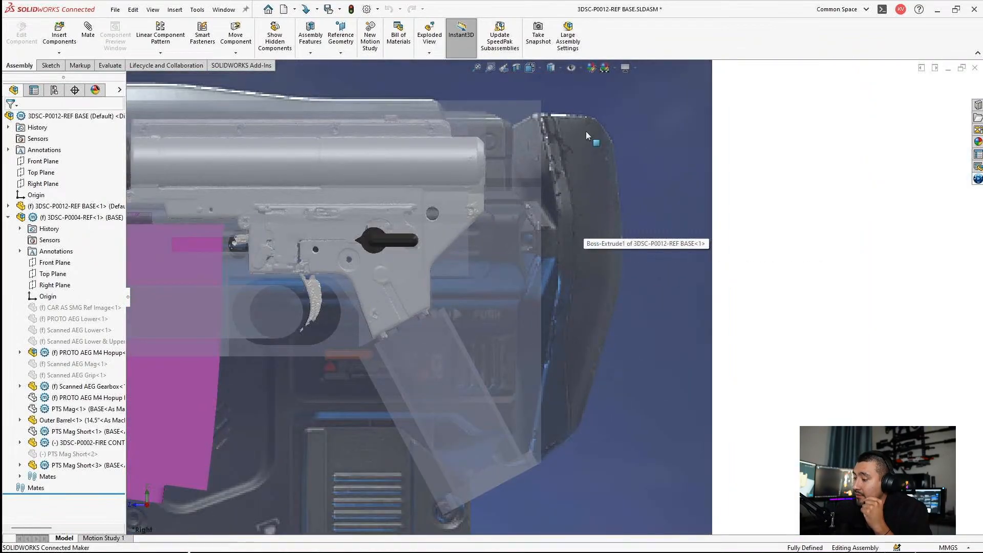
scroll(567, 254, up, 3)
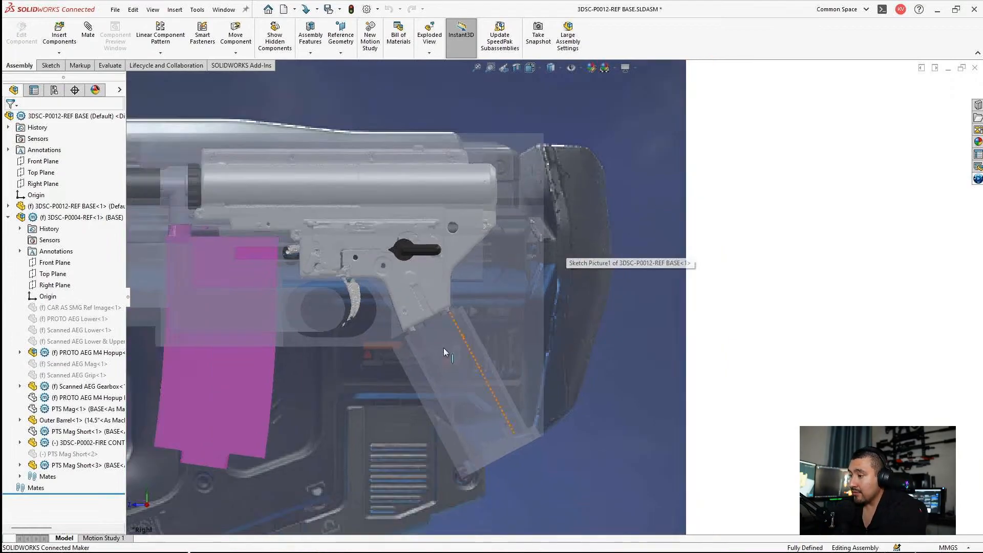
Step: In the rifle base part, set the cutout sketch's distance from the origin to its rear edge to 30 mm and return to the assembly
scroll(425, 346, down, 3)
scroll(629, 312, down, 5)
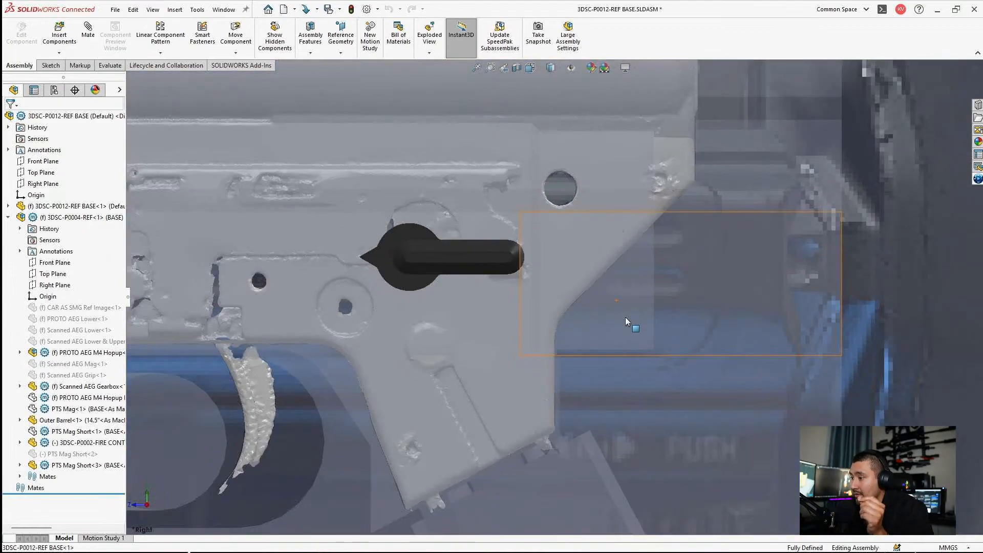
click(625, 317)
middle_drag(588, 296, 524, 324)
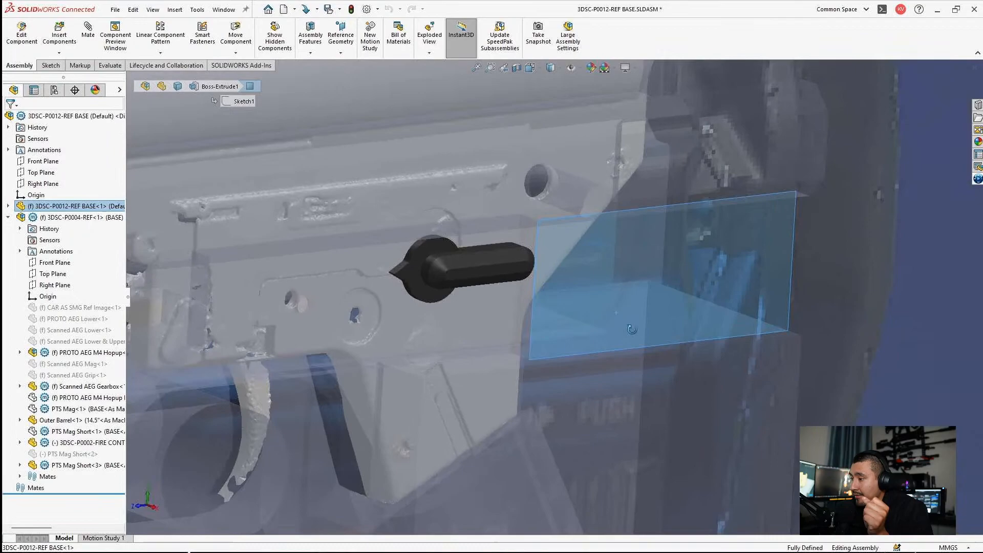
click(523, 321)
click(554, 292)
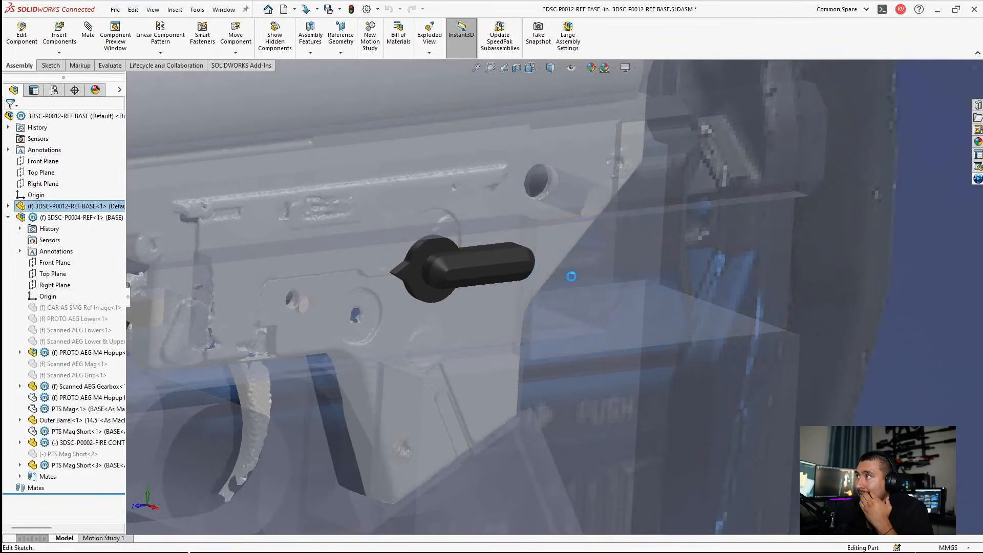
scroll(791, 288, down, 6)
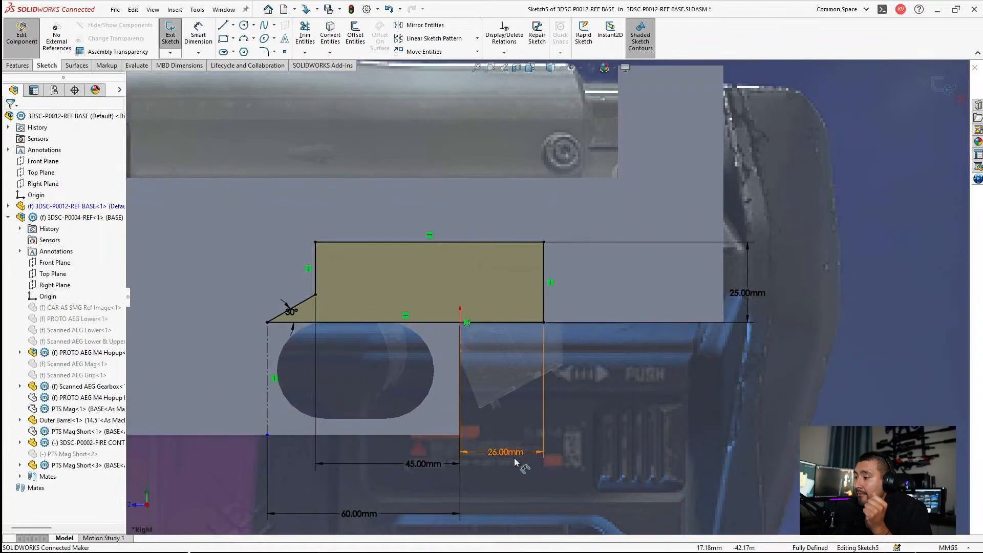
double_click(502, 452)
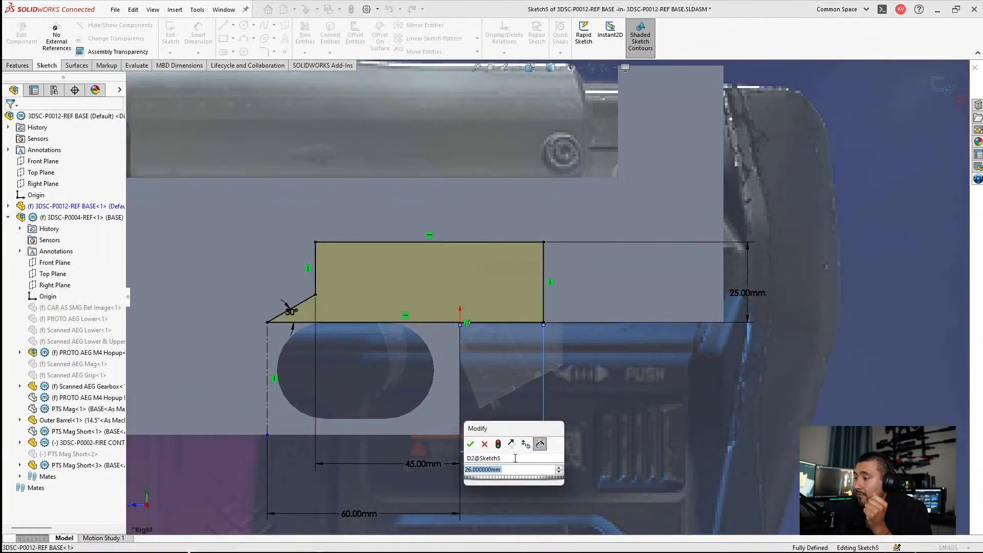
text(30)
key(Return)
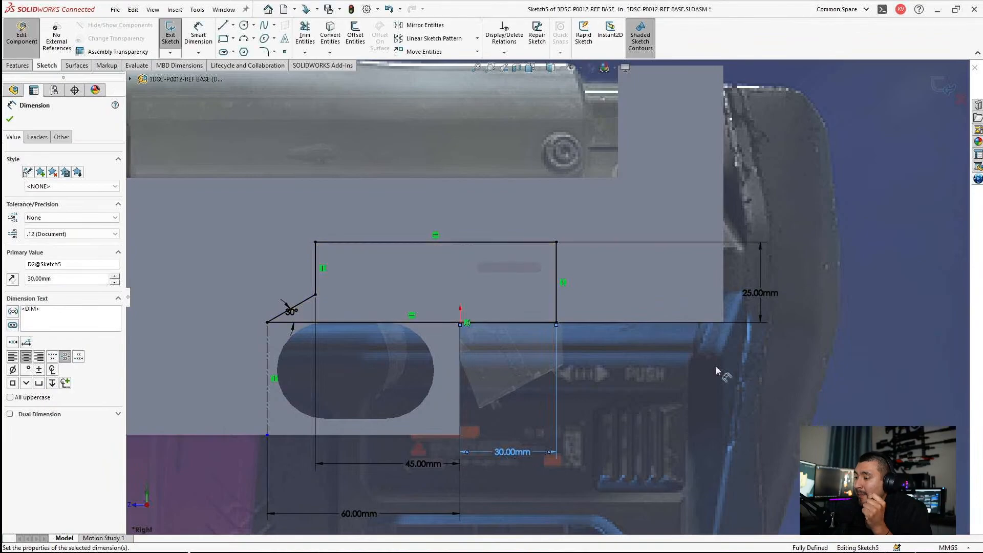
click(944, 85)
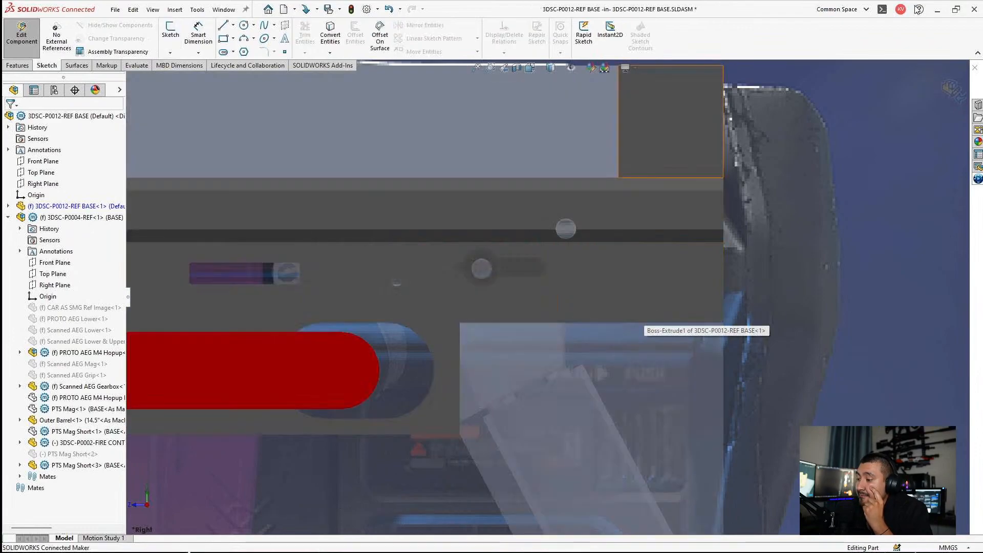
click(953, 91)
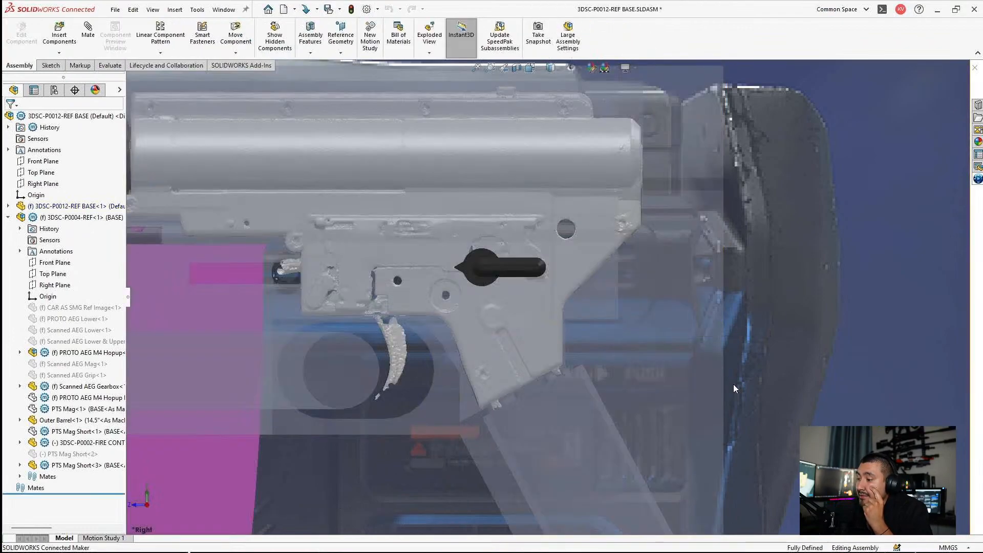
Step: Inspect the gearbox, fire selector and magazine inside the transparent rifle body from several angles
scroll(733, 384, up, 4)
scroll(529, 318, down, 4)
scroll(610, 261, down, 4)
mouse_move(573, 243)
middle_down()
mouse_move(581, 263)
mouse_move(597, 259)
mouse_move(578, 170)
mouse_move(551, 305)
middle_up()
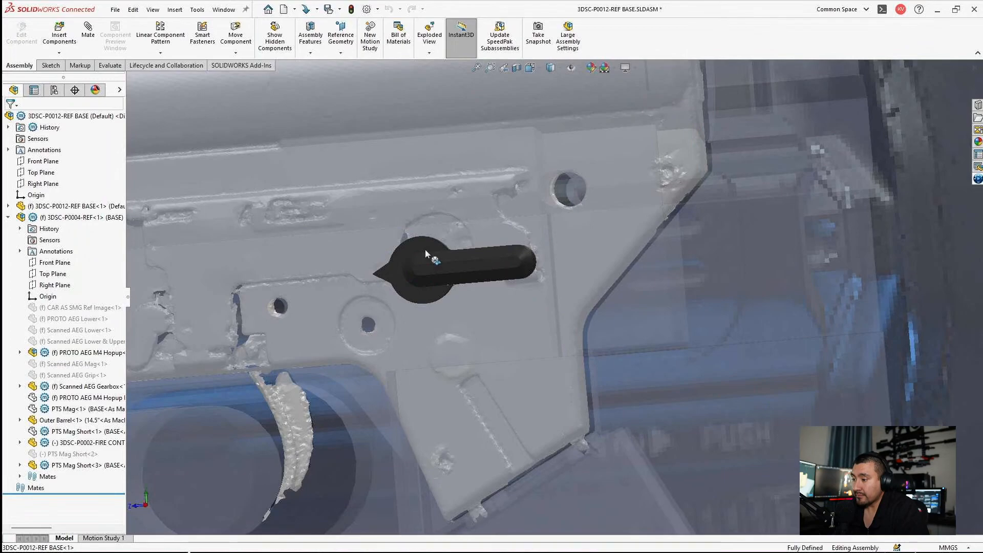
scroll(433, 279, up, 2)
mouse_move(432, 279)
middle_down()
mouse_move(487, 193)
mouse_move(439, 256)
mouse_move(430, 291)
middle_up()
scroll(431, 291, up, 2)
scroll(410, 309, up, 4)
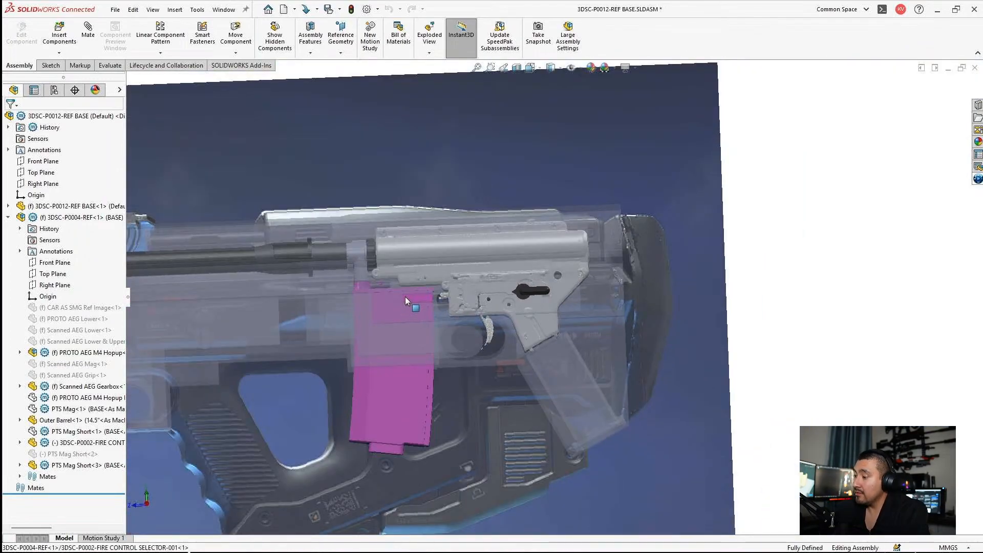
scroll(542, 337, down, 6)
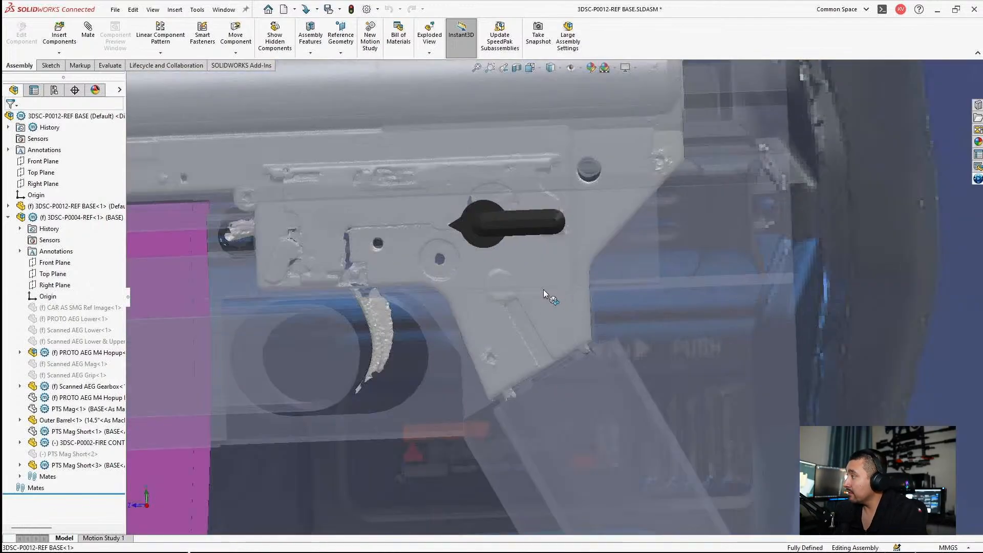
middle_drag(543, 294, 538, 323)
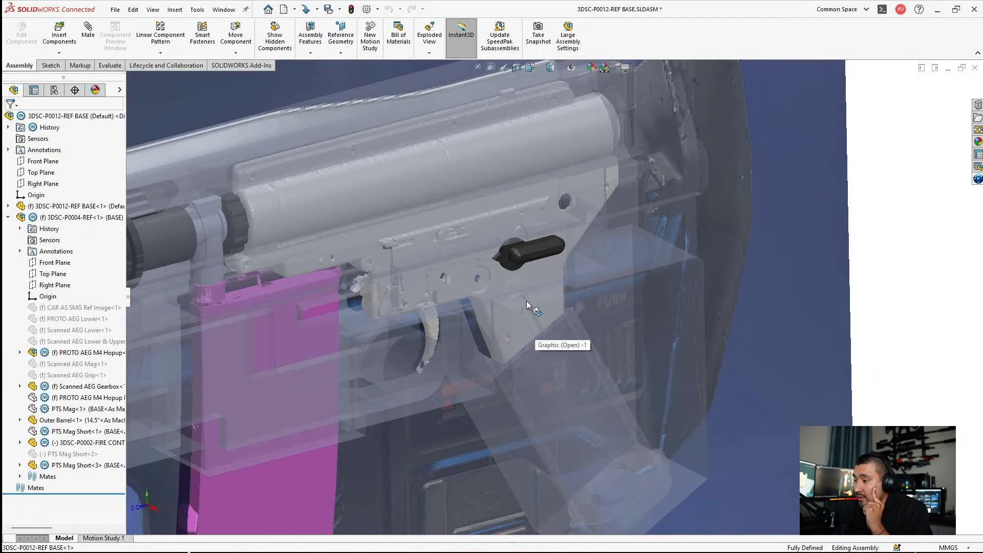
scroll(426, 378, up, 8)
scroll(381, 312, down, 2)
middle_drag(378, 333, 323, 261)
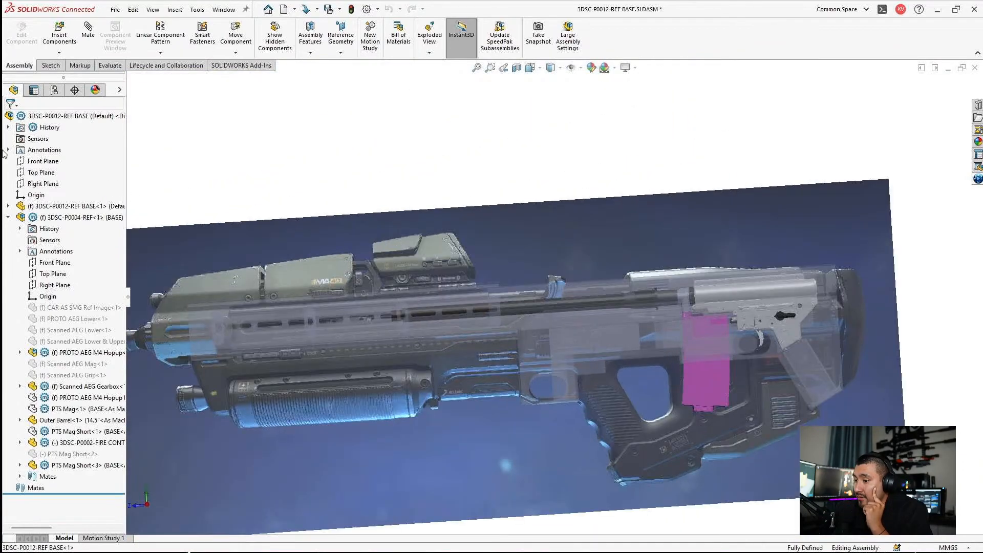
Step: View the assembly normal to the Right Plane and examine the forward trigger guard opening against the reference picture
click(37, 183)
click(91, 164)
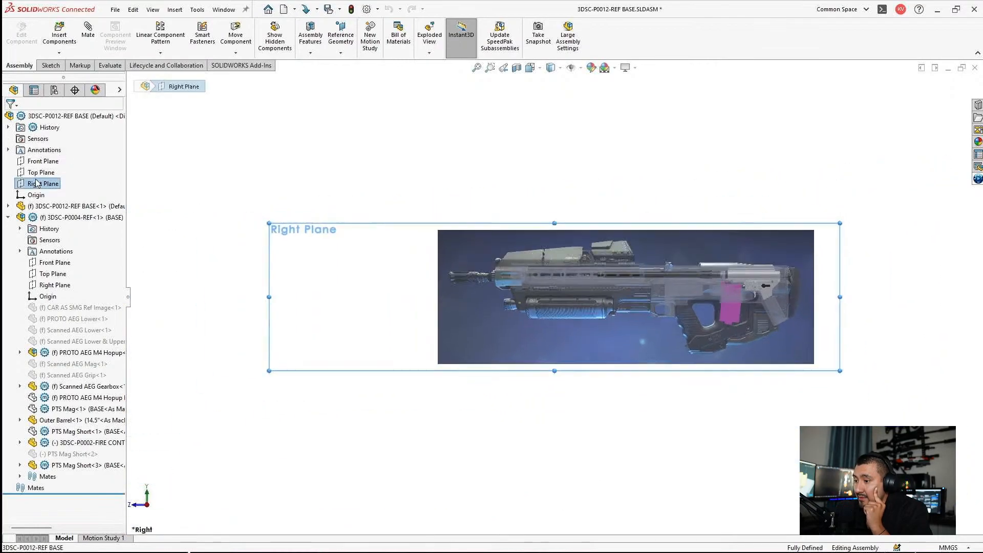
scroll(702, 321, down, 5)
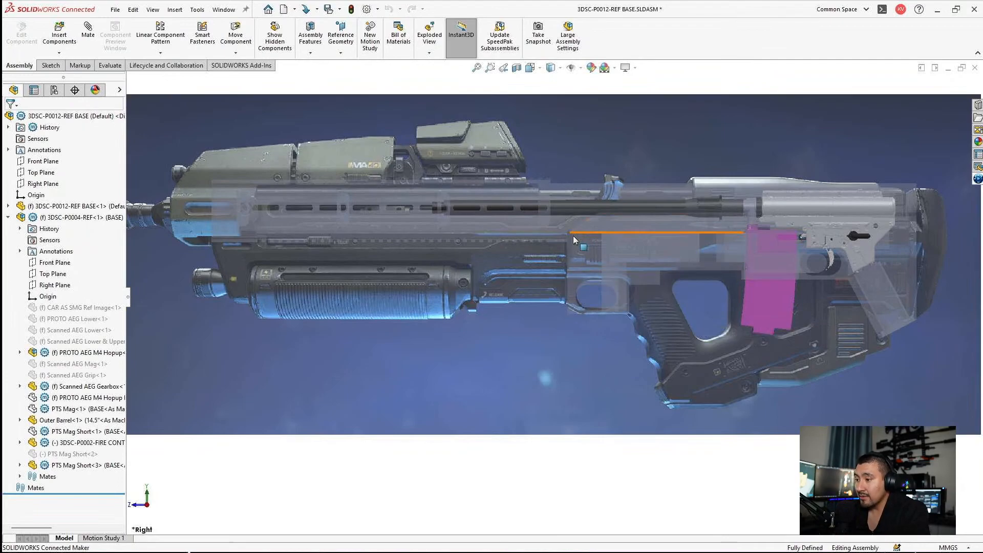
scroll(552, 315, down, 10)
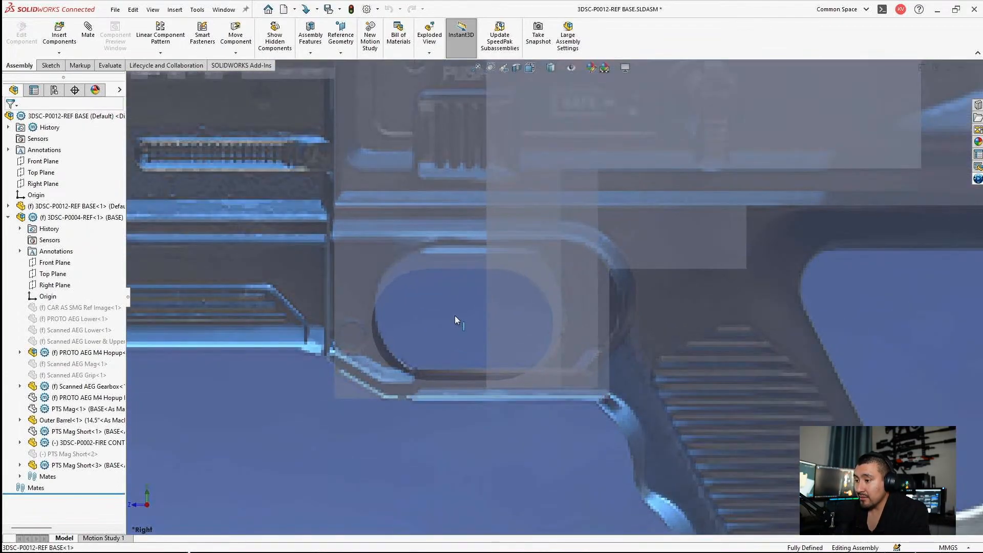
click(539, 330)
scroll(543, 329, up, 7)
scroll(649, 282, up, 3)
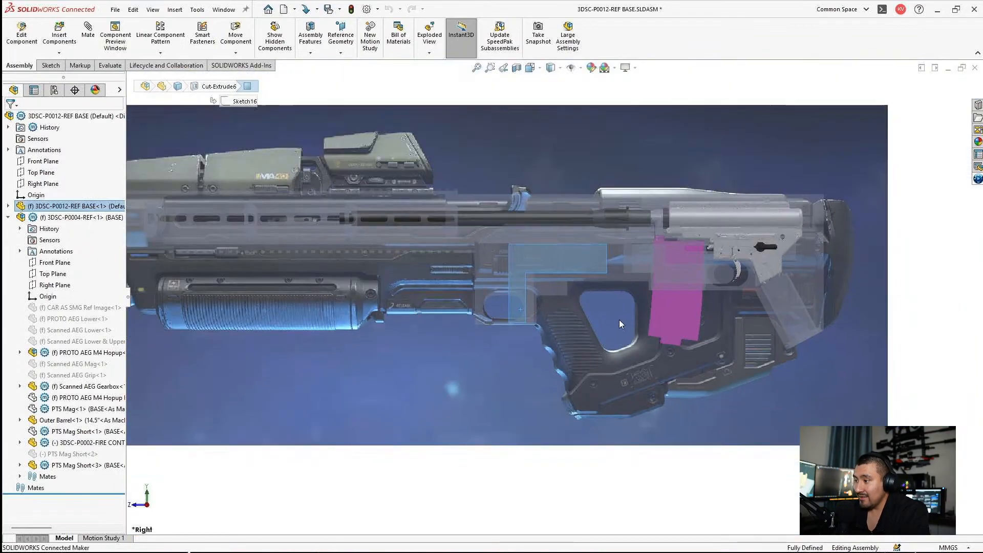
click(506, 479)
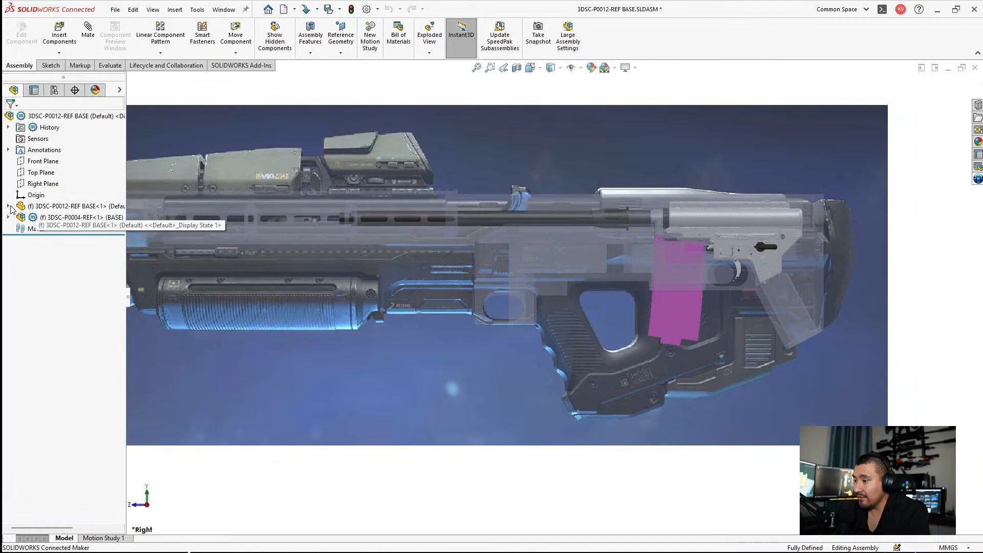
Step: Hide the three handguard bodies Boss-Extrude23, LPattern3[1] and LPattern3[2] of the 3DSC-P0012-REF BASE part
click(7, 206)
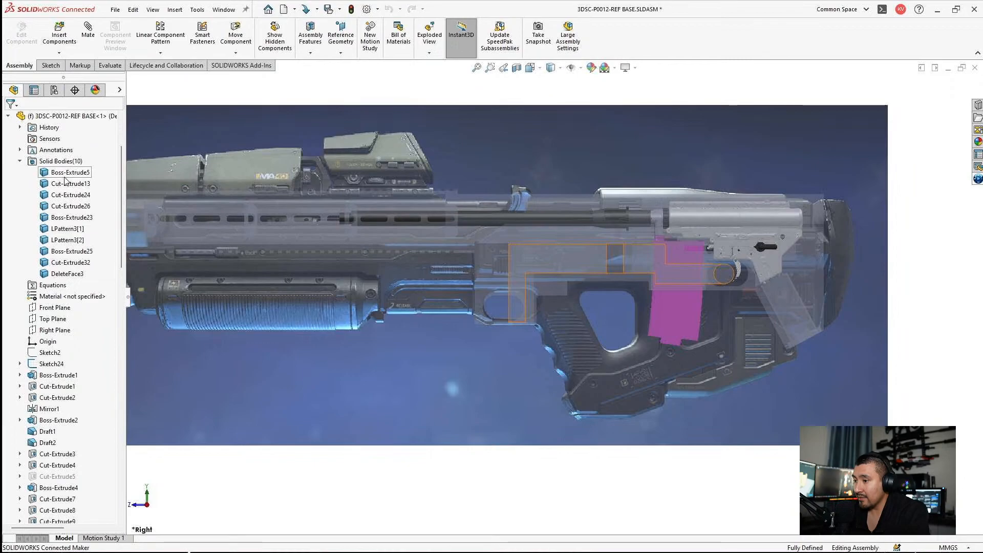
click(56, 228)
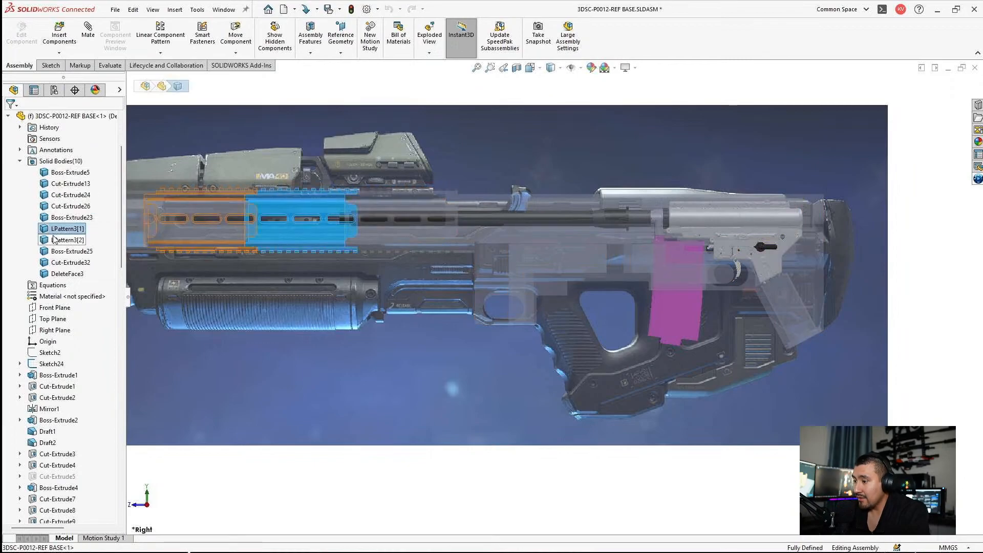
ctrl+click(62, 240)
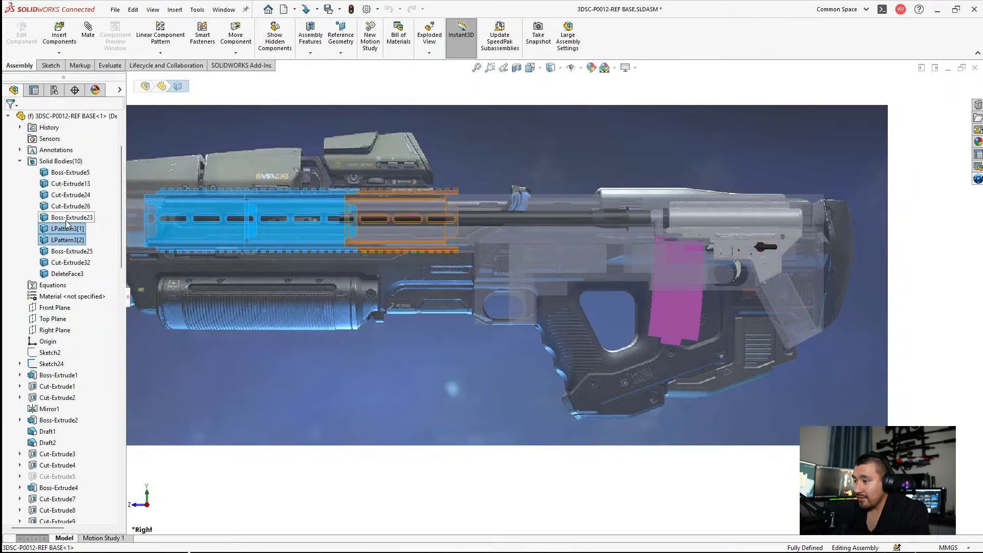
ctrl+click(66, 219)
right_click(67, 220)
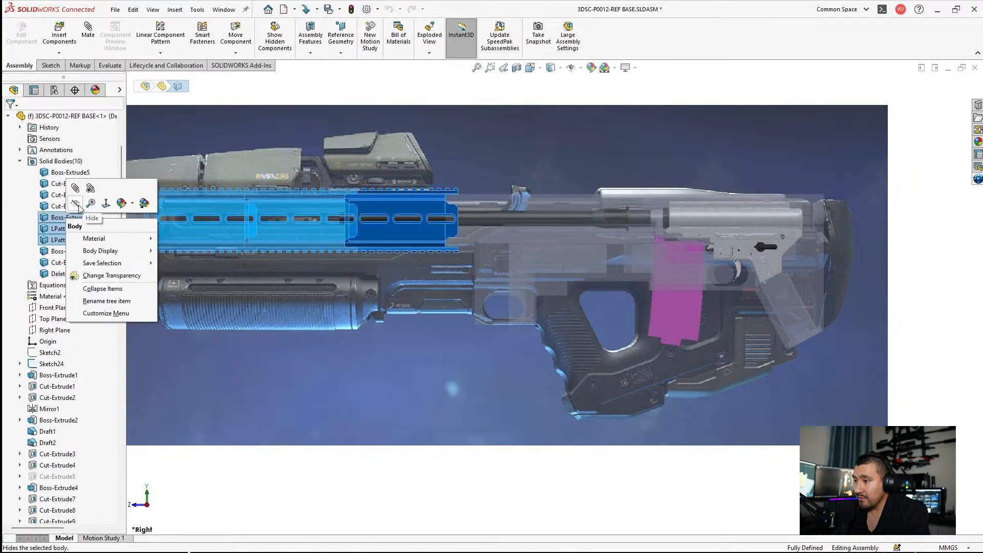
click(76, 204)
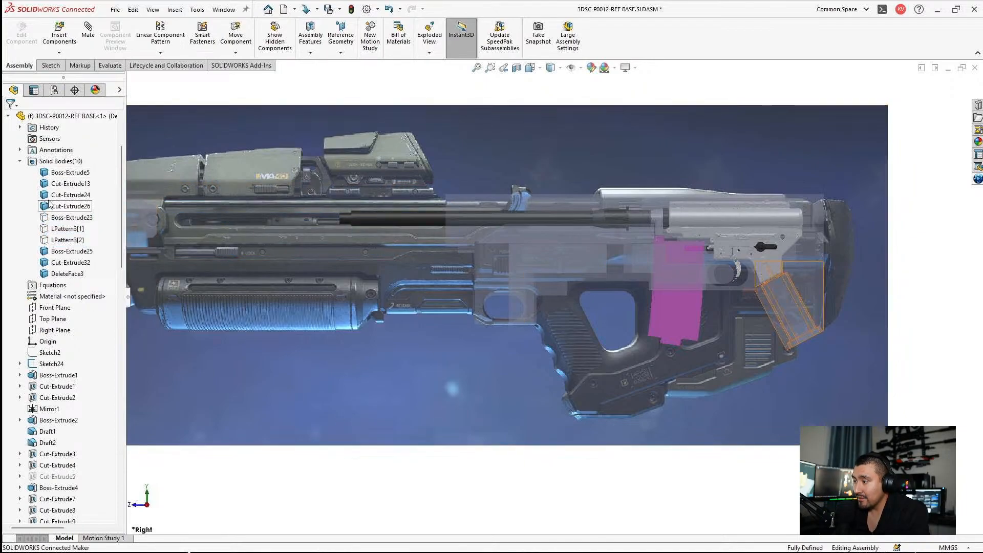
Step: Hide the bodies Cut-Extrude13 and Cut-Extrude24 of the 3DSC-P0012-REF BASE part
click(53, 184)
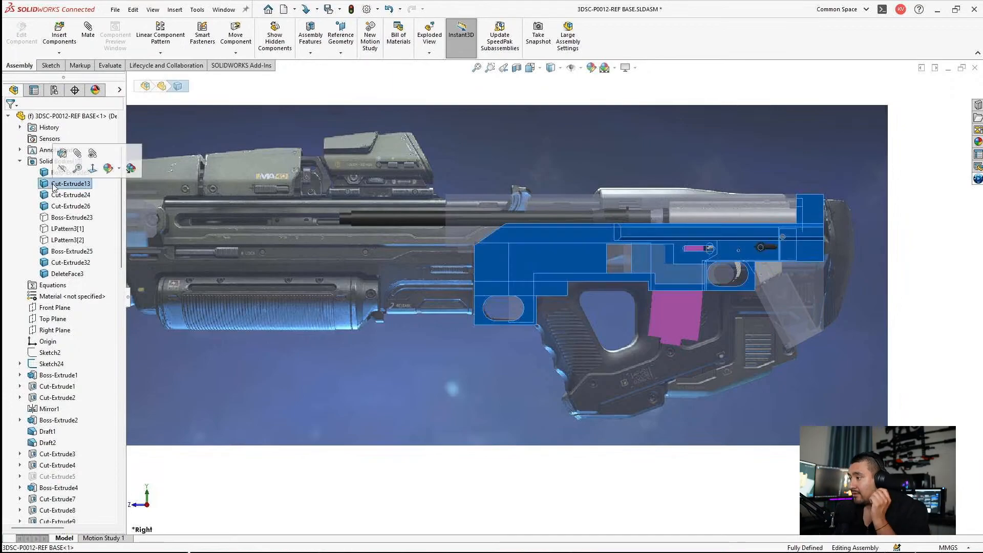
right_click(53, 184)
click(63, 169)
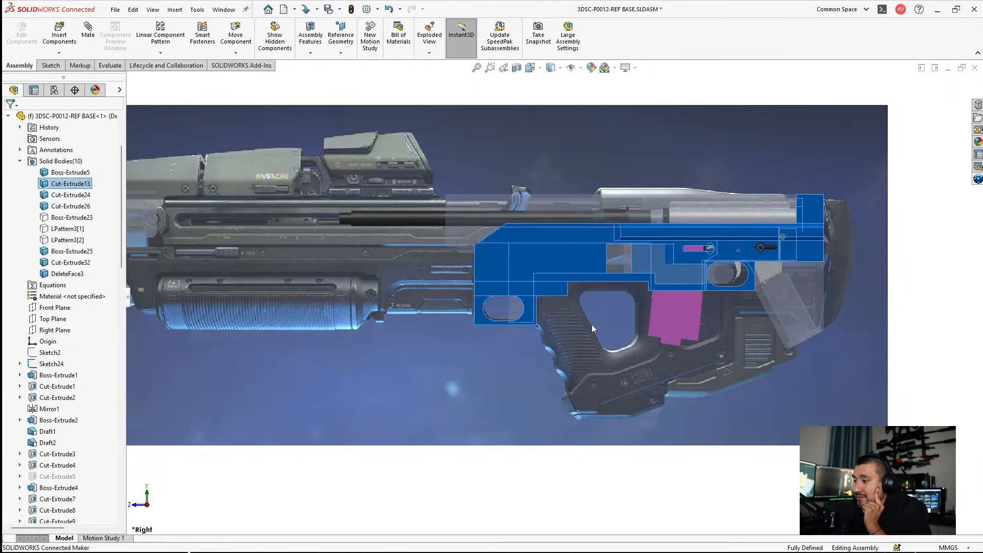
click(540, 447)
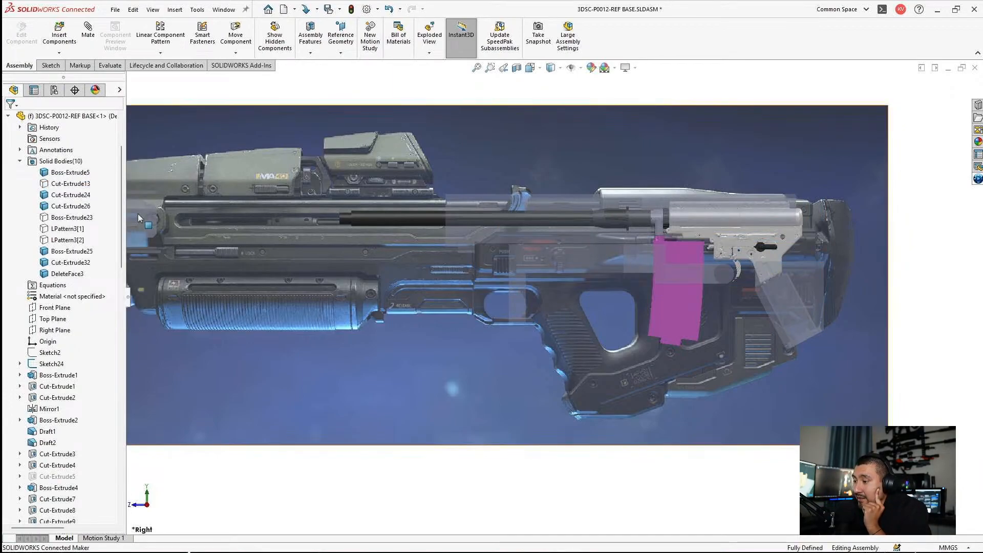
click(67, 195)
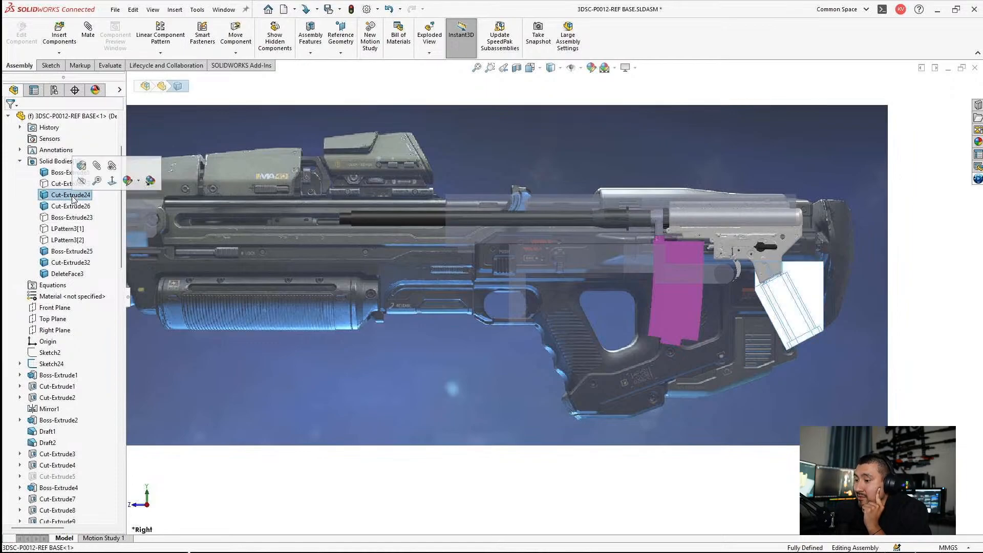
click(578, 488)
Step: Turn off the transparency of the 3DSC-P0012-REF BASE component
scroll(737, 251, down, 3)
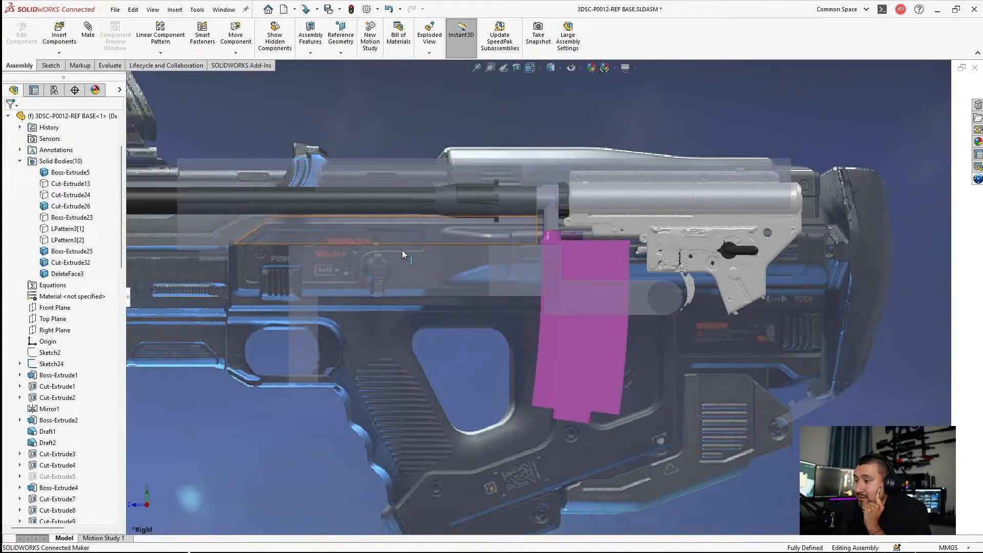
scroll(373, 281, up, 3)
click(66, 174)
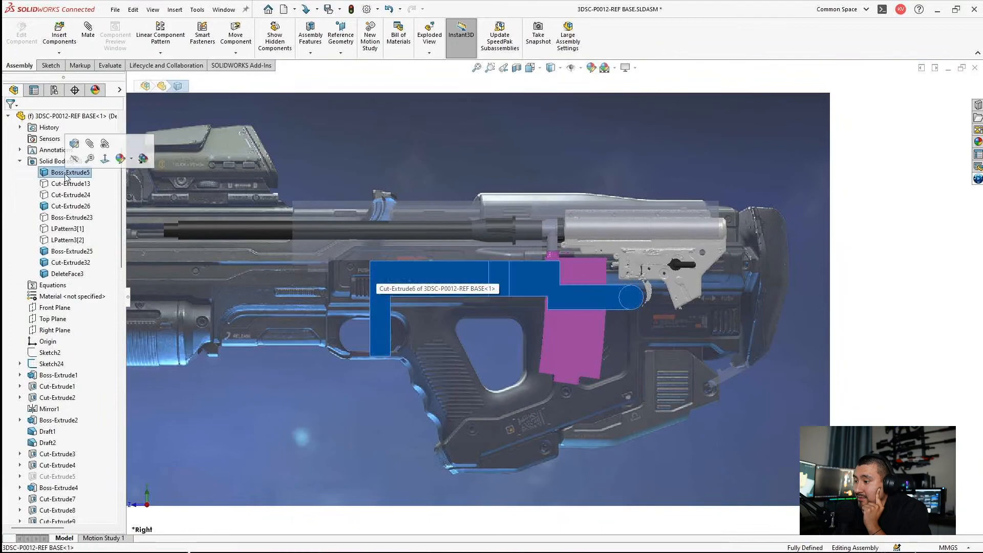
right_click(62, 172)
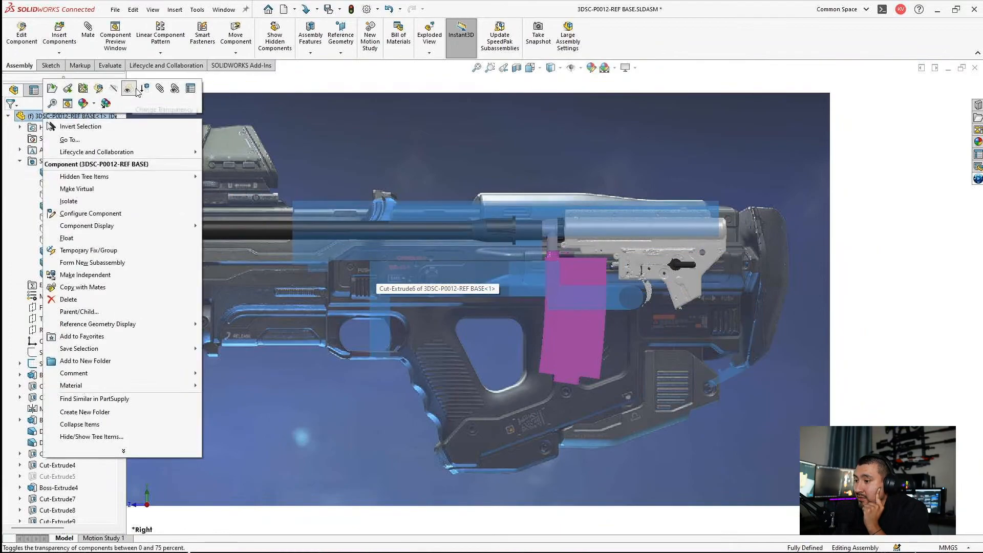
click(577, 219)
click(588, 211)
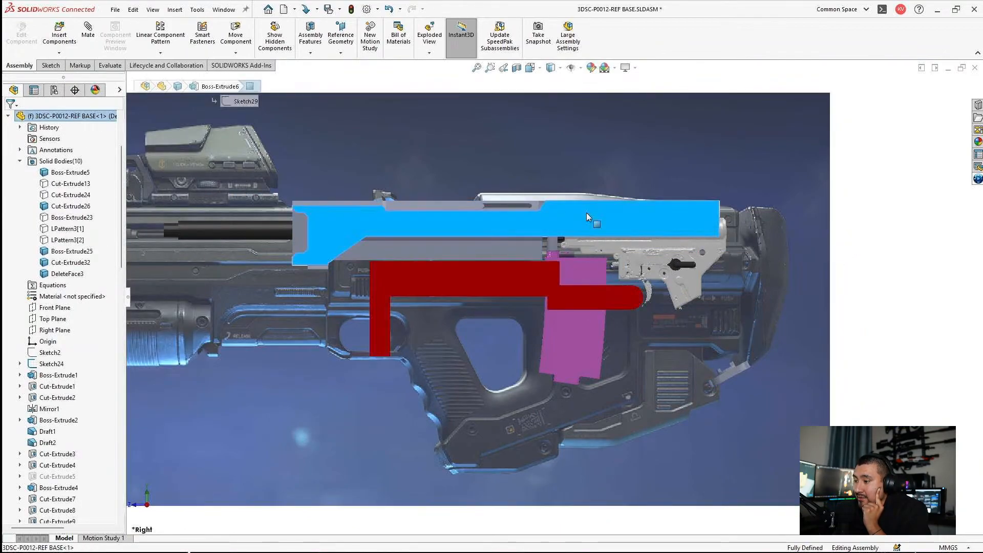
click(881, 199)
Step: Compare the upper receiver's side slot with the reference picture and make the rifle base component transparent again
scroll(502, 157, down, 4)
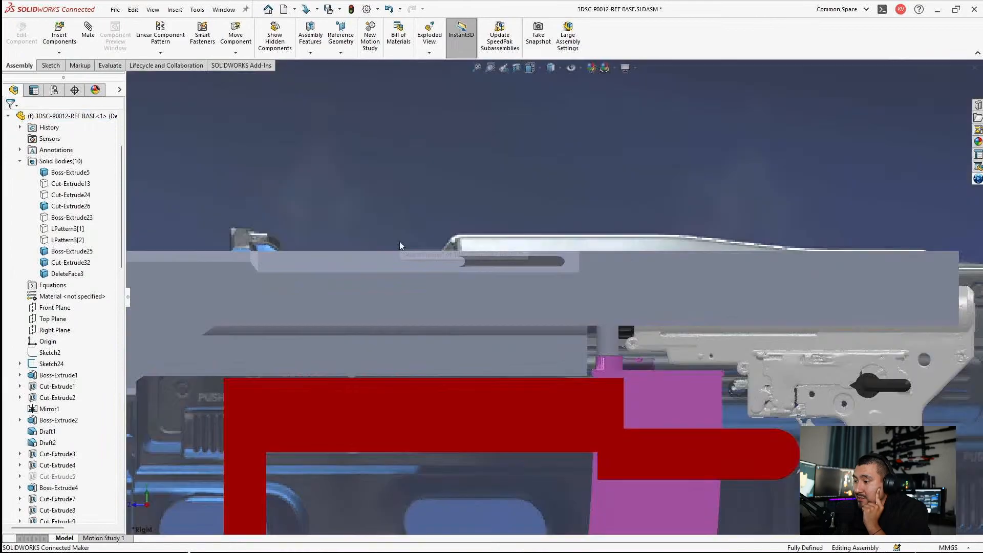
click(314, 265)
scroll(495, 278, up, 2)
scroll(466, 285, down, 3)
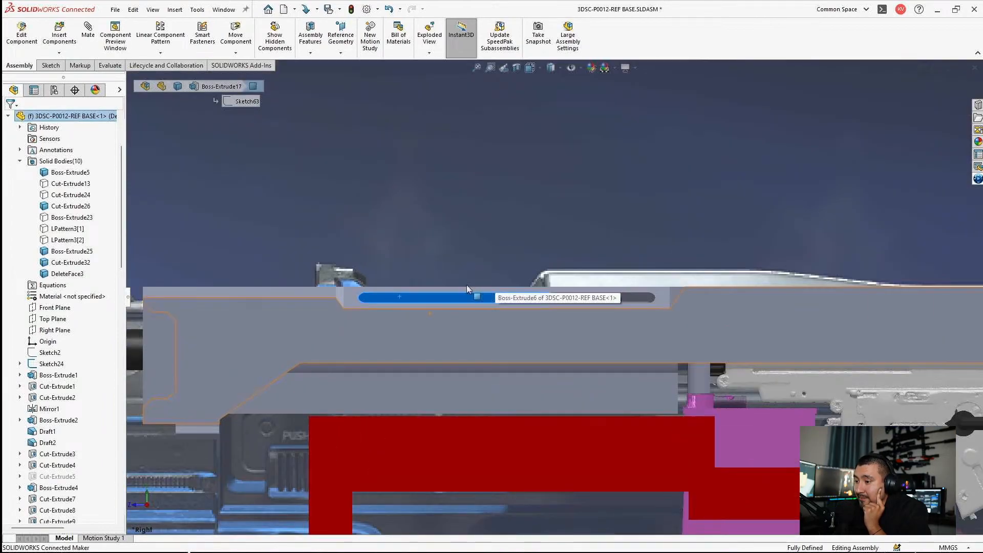
scroll(389, 325, up, 2)
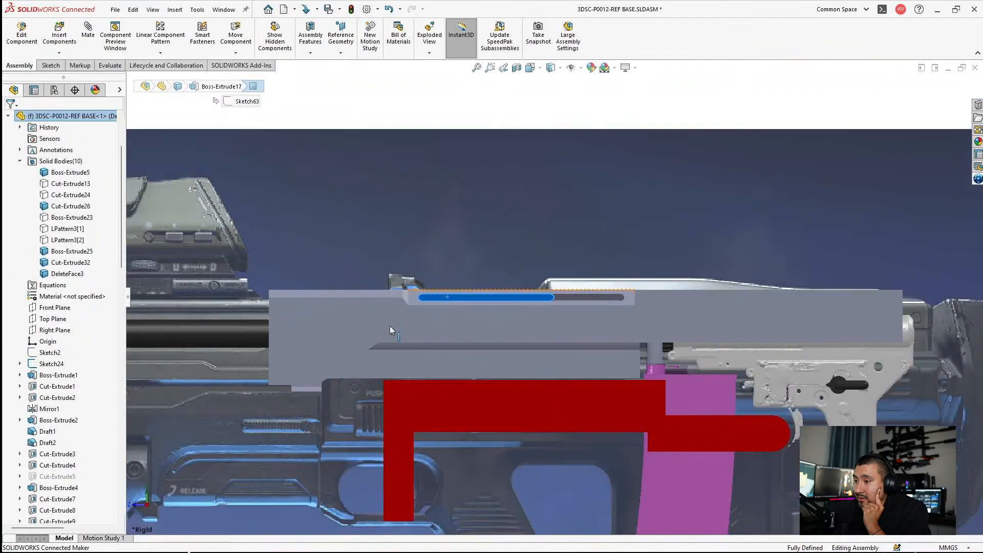
scroll(389, 326, down, 2)
right_click(59, 115)
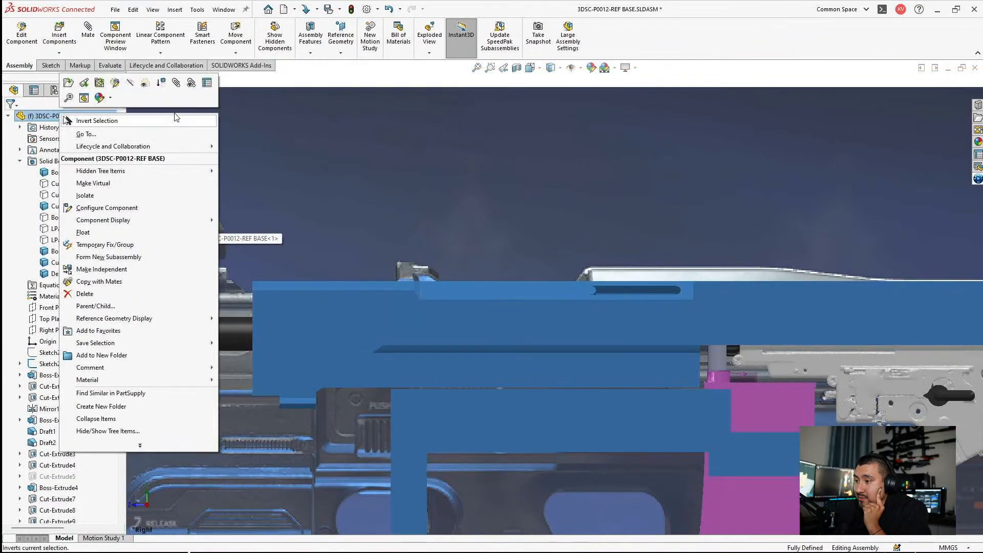
click(147, 84)
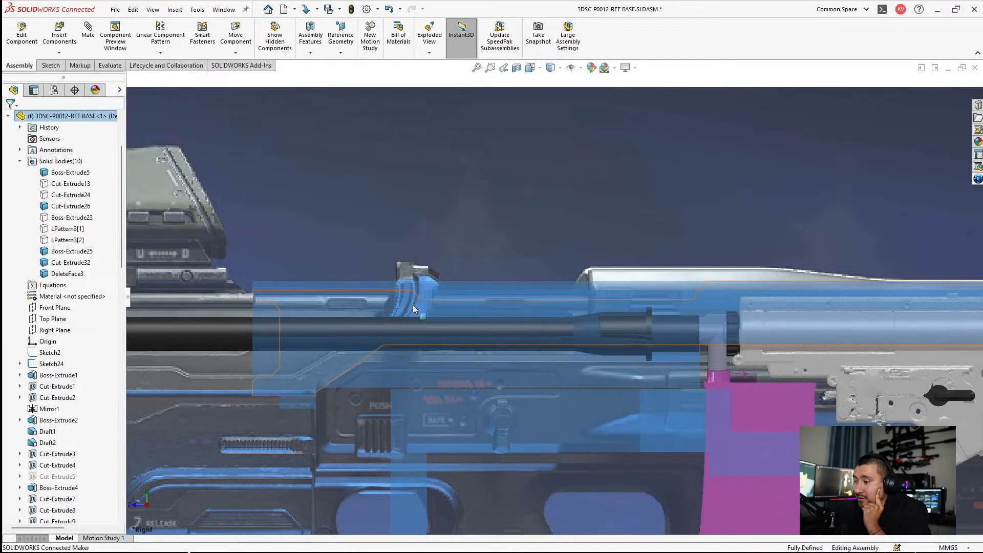
Step: Highlight the bodies Boss-Extrude5, Cut-Extrude26, Cut-Extrude32 and DeleteFace3 in turn to identify the upper receiver body
click(71, 174)
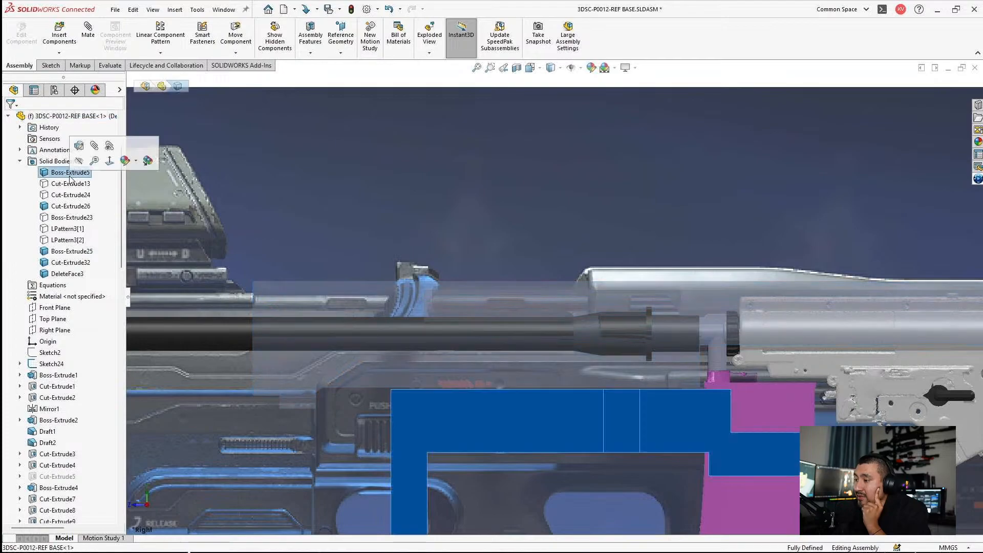
click(61, 206)
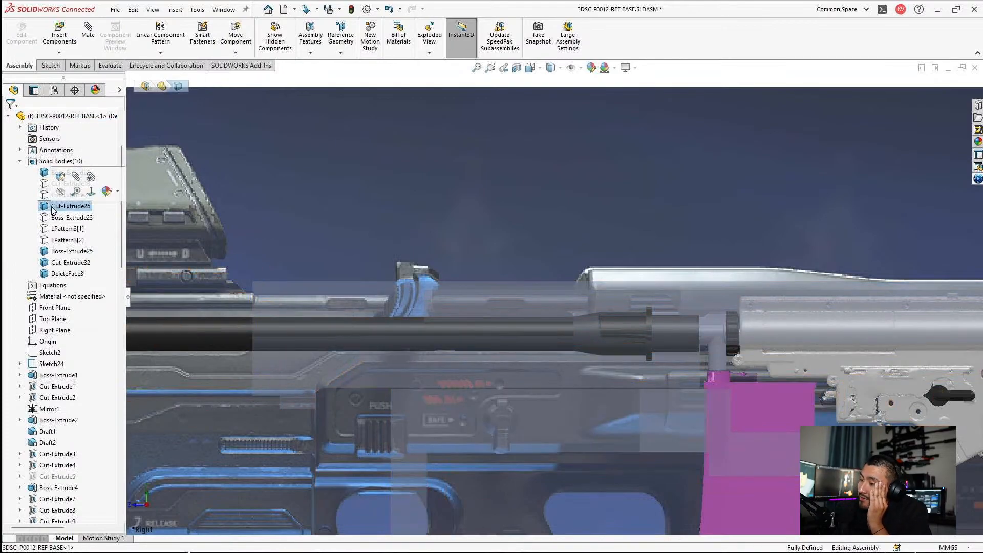
click(64, 251)
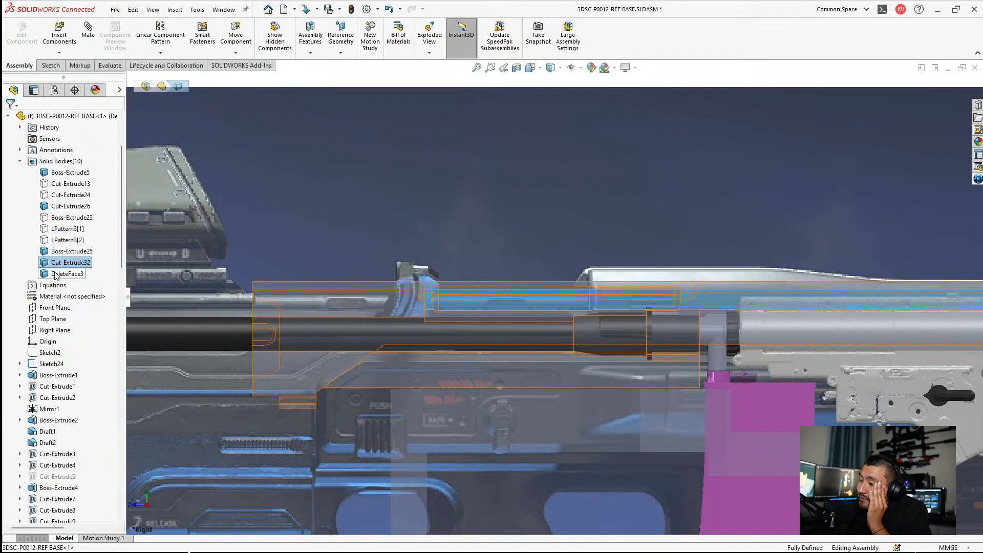
click(57, 274)
right_click(56, 275)
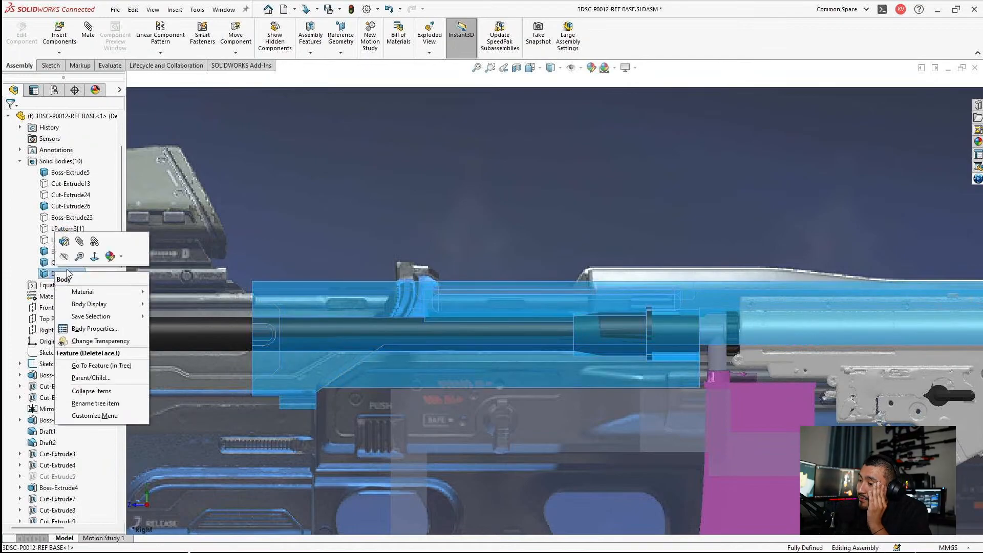
click(53, 270)
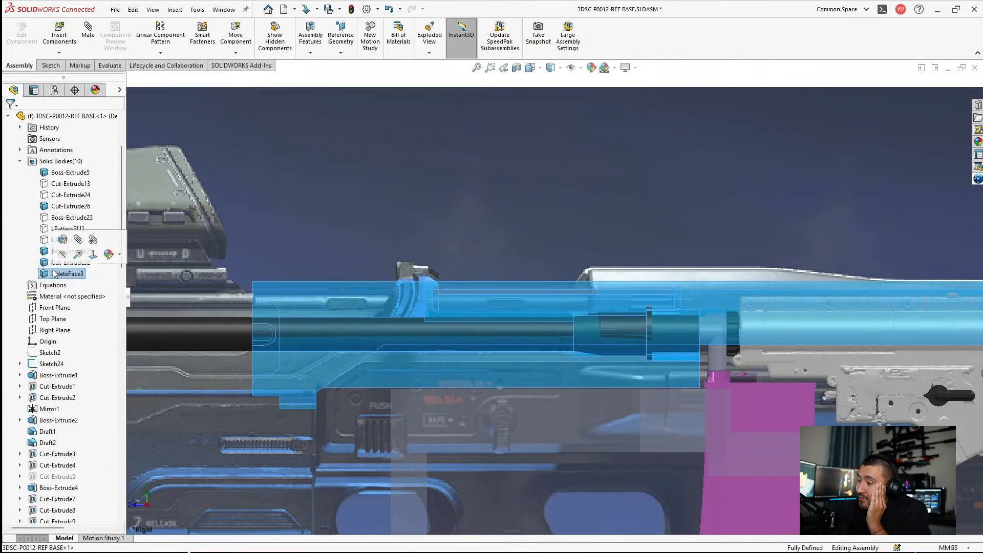
Step: Make the rifle base component opaque and check its upper side slot against the reference picture
click(67, 117)
right_click(66, 118)
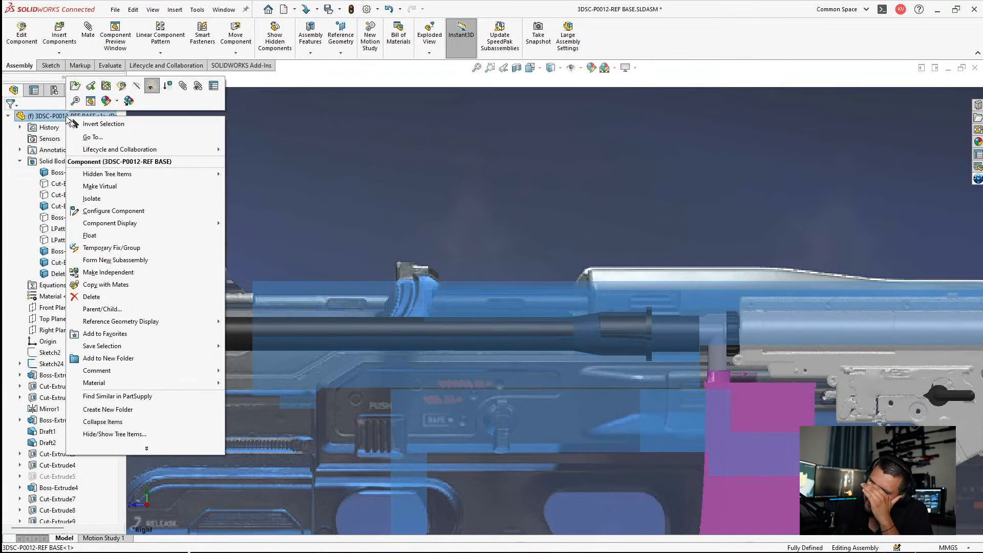
click(150, 89)
scroll(555, 297, up, 3)
scroll(583, 292, up, 2)
click(614, 179)
scroll(607, 311, down, 7)
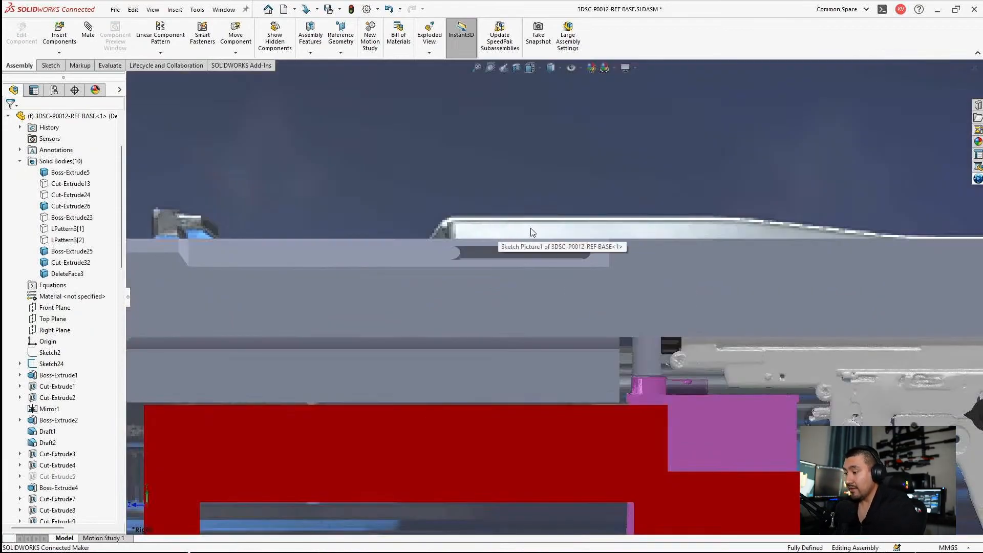
scroll(527, 287, up, 3)
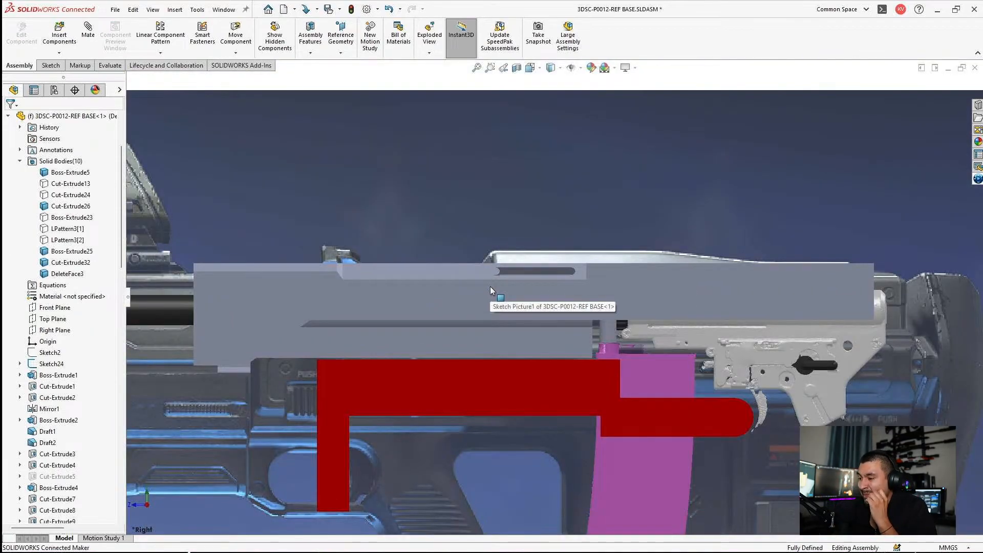
Step: Open the rifle base part, set the upper slot's lengthwise position dimension D3@Sketch60 of Cut-Extrude30 to 250 mm, and rebuild
click(370, 294)
click(402, 233)
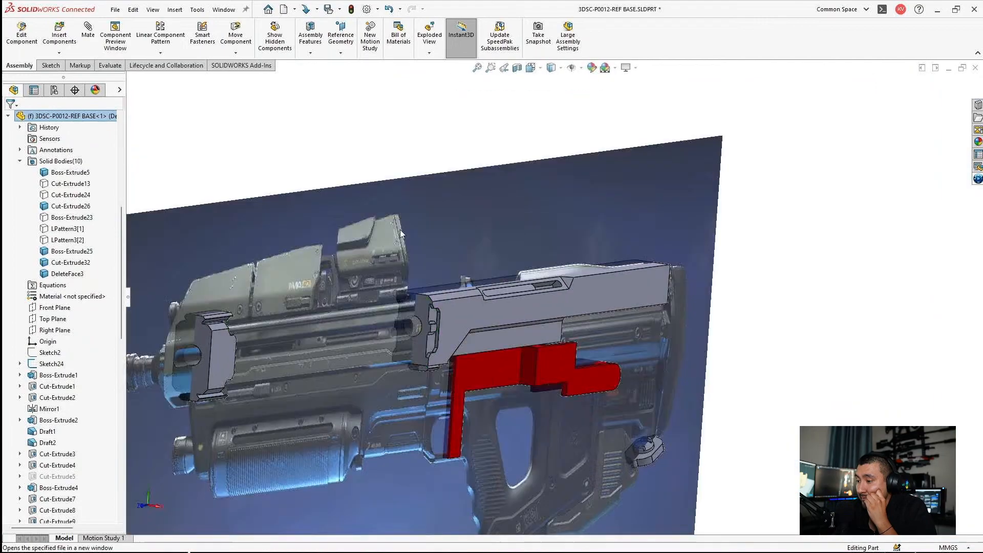
scroll(477, 304, down, 10)
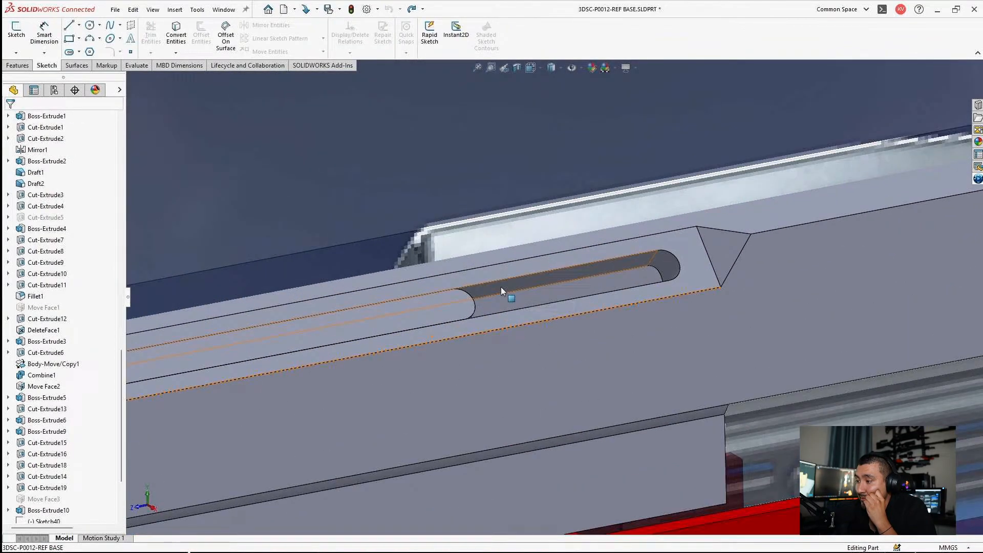
click(501, 286)
scroll(528, 385, up, 5)
scroll(526, 379, down, 4)
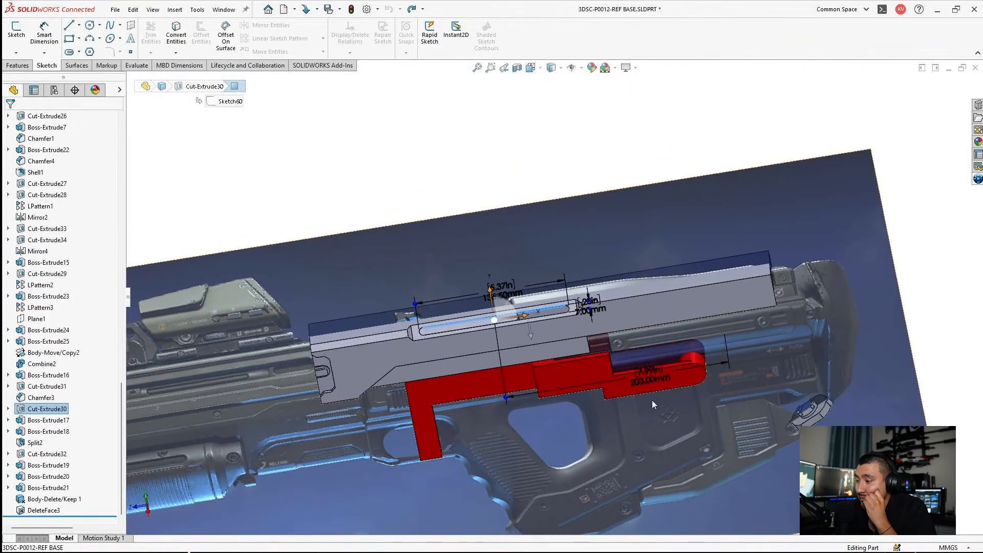
double_click(592, 368)
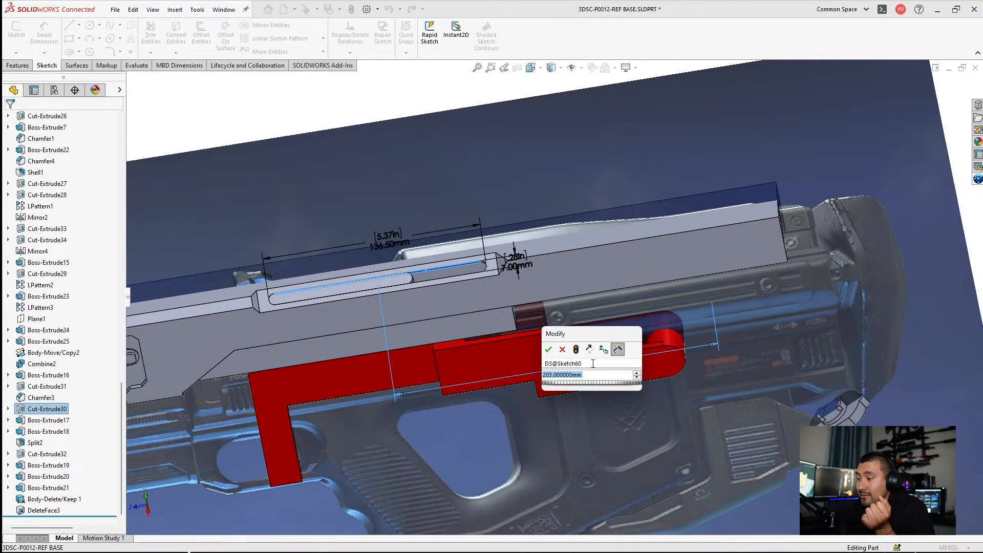
text(200)
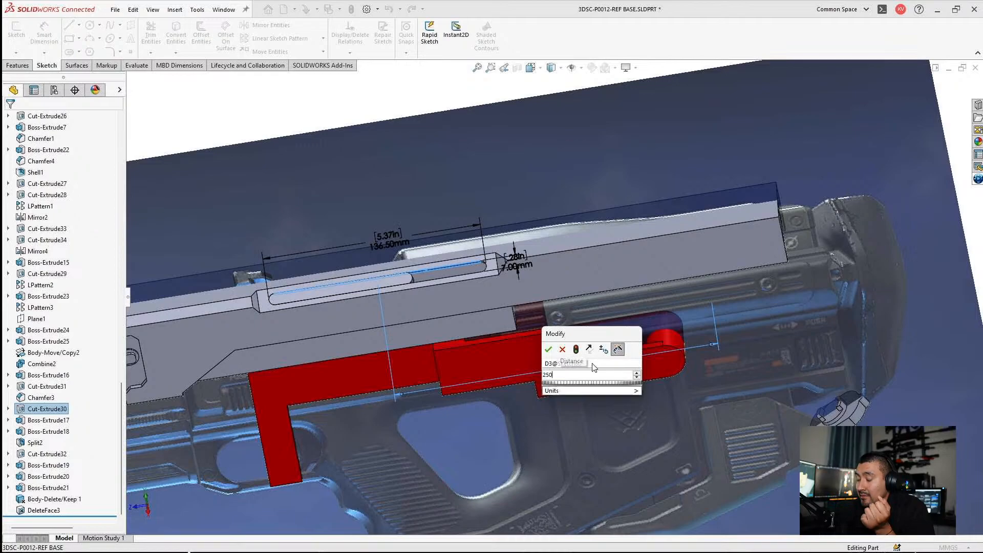
key(Return)
key(ctrl+b)
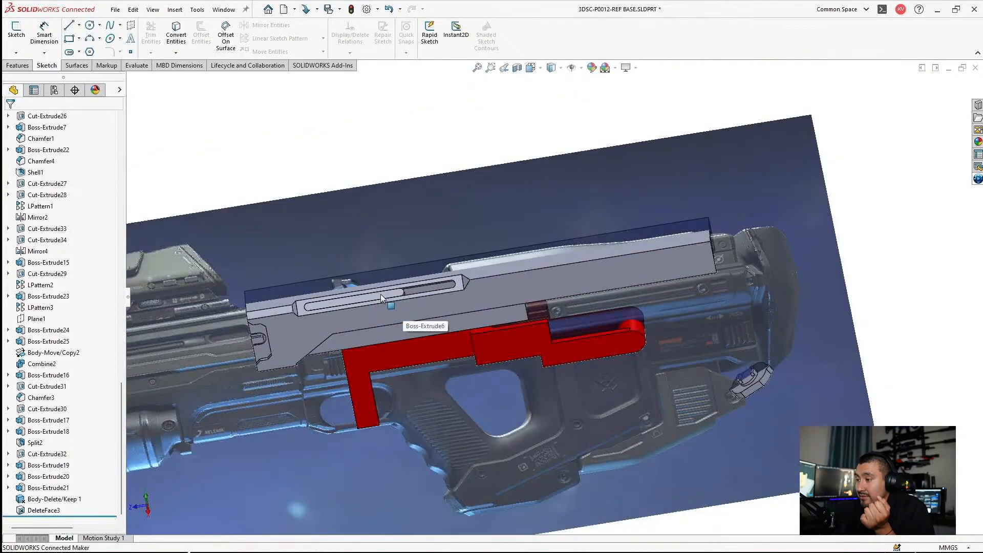
Step: Inspect the repositioned upper slot and the Chamfer3 face around it on the upper receiver
scroll(380, 295, down, 3)
middle_drag(423, 293, 441, 255)
scroll(530, 295, down, 3)
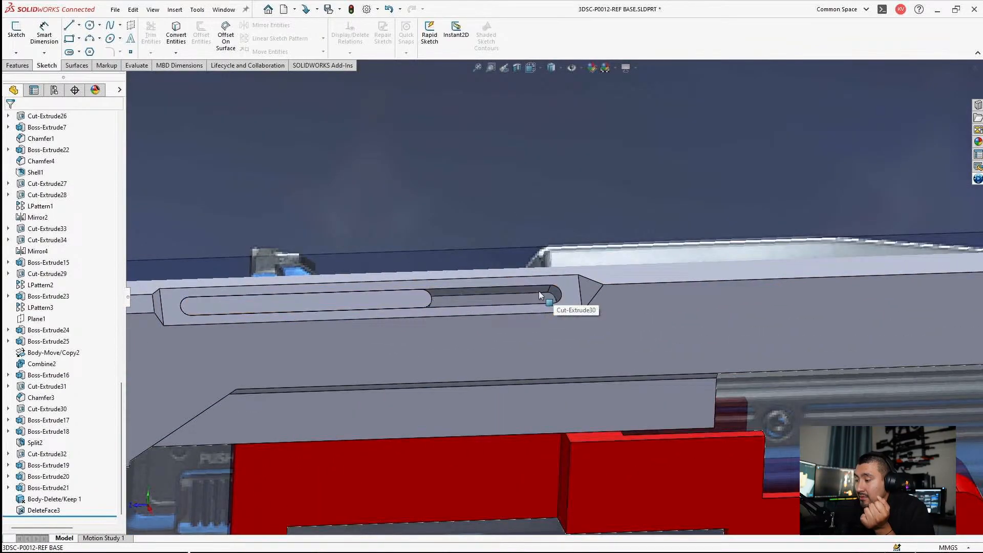
middle_drag(539, 291, 456, 294)
click(462, 283)
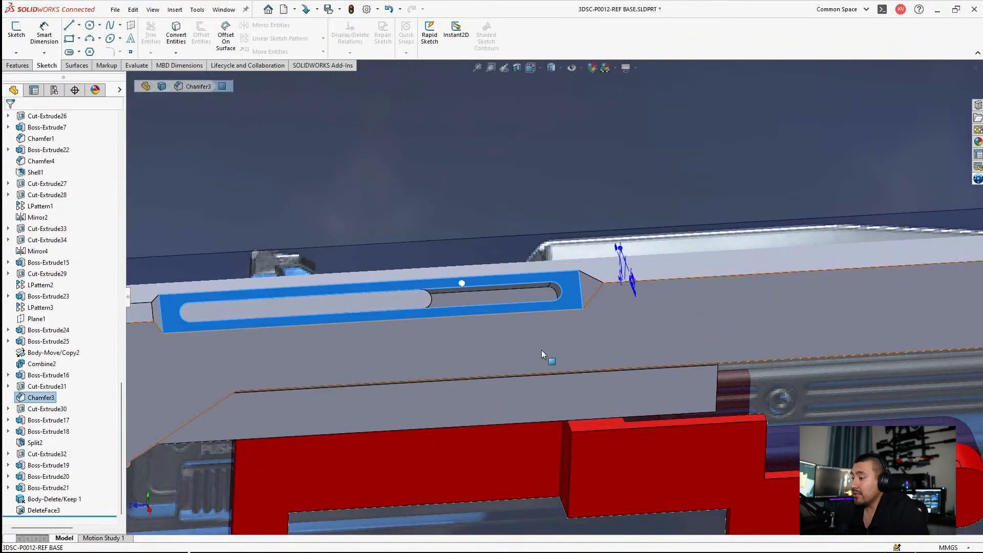
scroll(542, 353, up, 3)
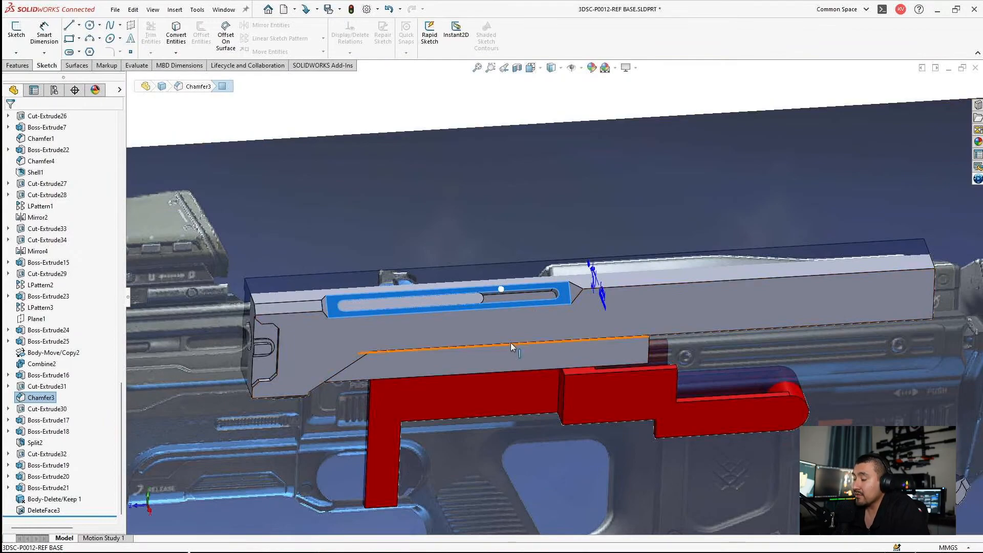
scroll(503, 326, down, 5)
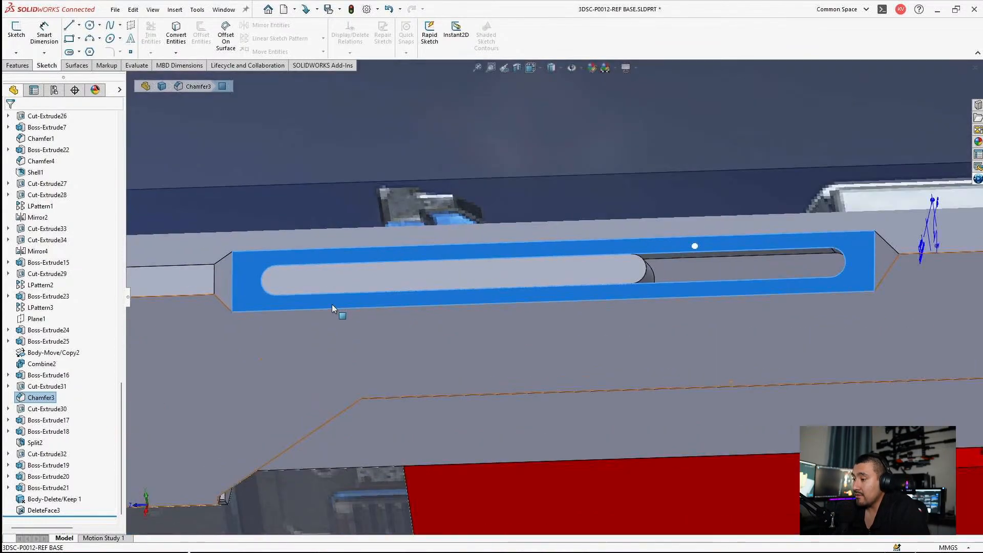
scroll(253, 293, up, 5)
Step: Highlight Cut-Extrude31, Chamfer3, Boss-Extrude17 and Boss-Extrude21 in turn to identify the features that form the slot area
click(20, 387)
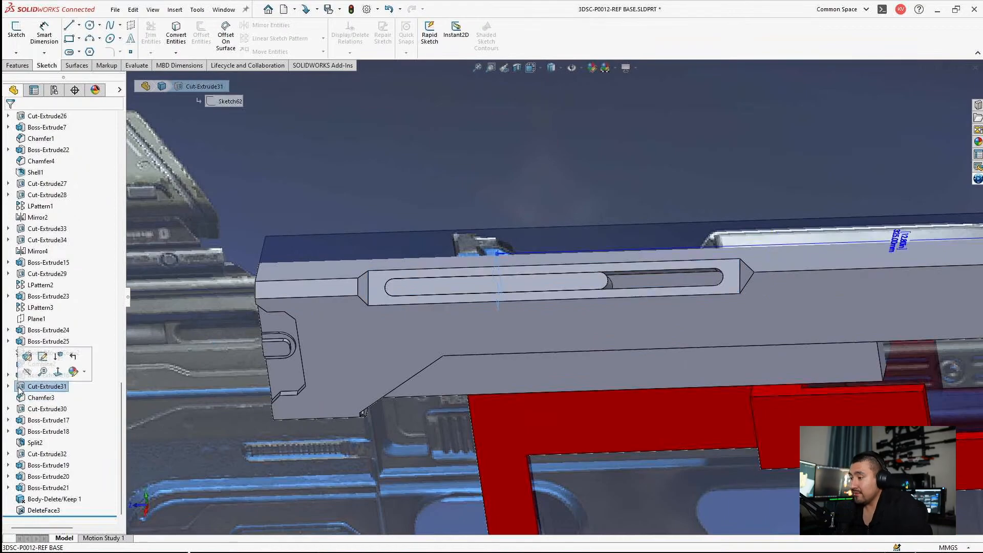
scroll(544, 355, up, 3)
scroll(552, 336, down, 2)
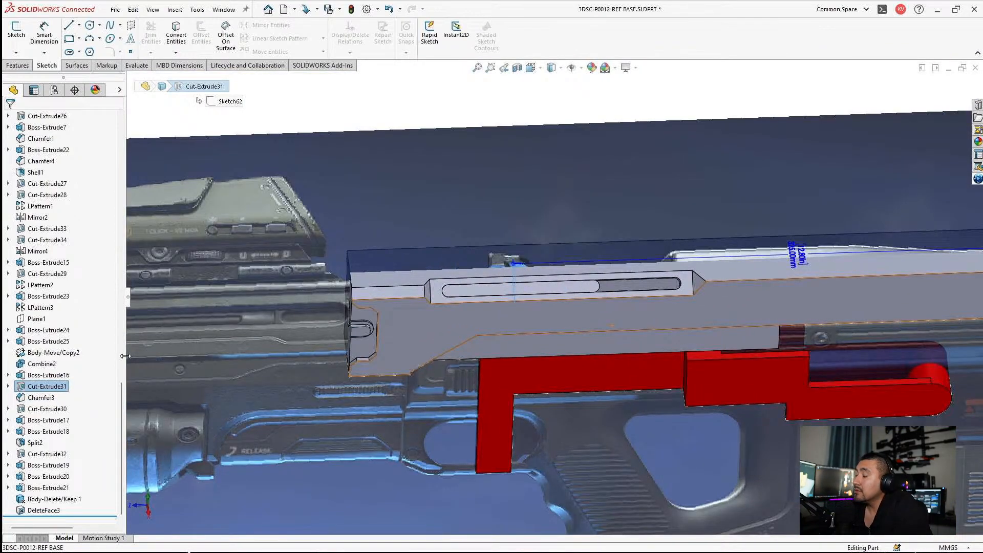
scroll(631, 299, down, 4)
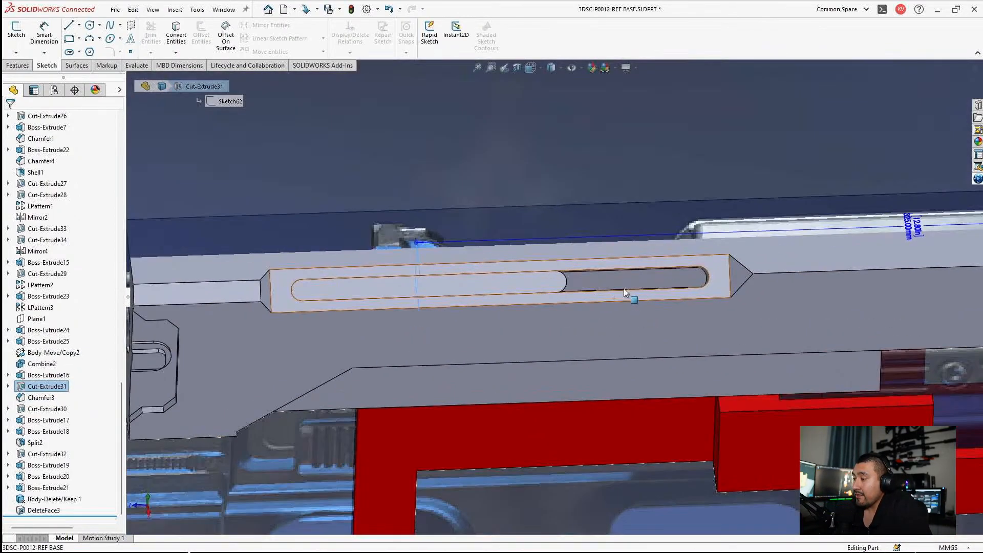
click(730, 273)
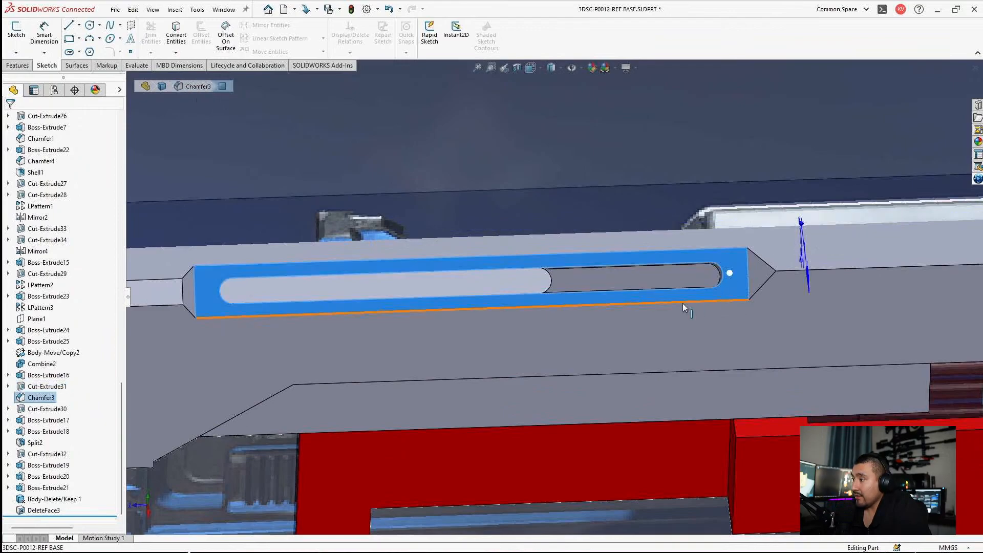
click(508, 280)
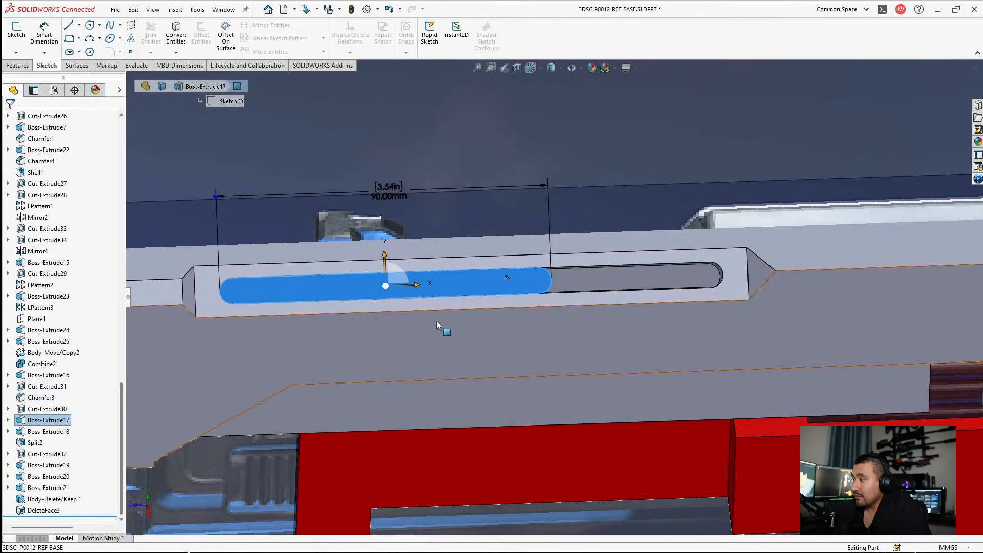
click(755, 270)
scroll(585, 333, up, 3)
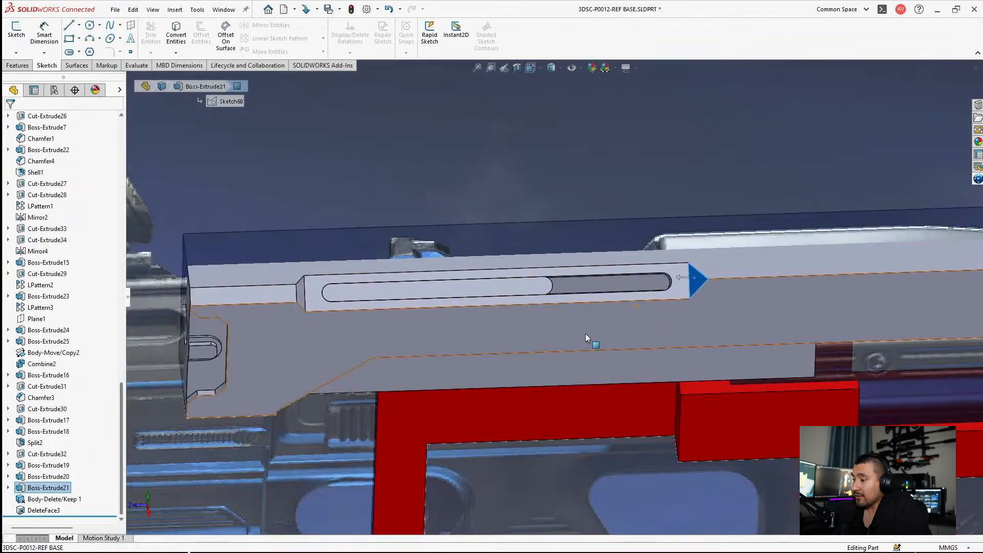
Step: Clear the selection and compare the whole upper receiver and its slot with the rifle reference picture from several angles
middle_drag(586, 333, 616, 288)
scroll(614, 306, up, 4)
drag(613, 306, 613, 262)
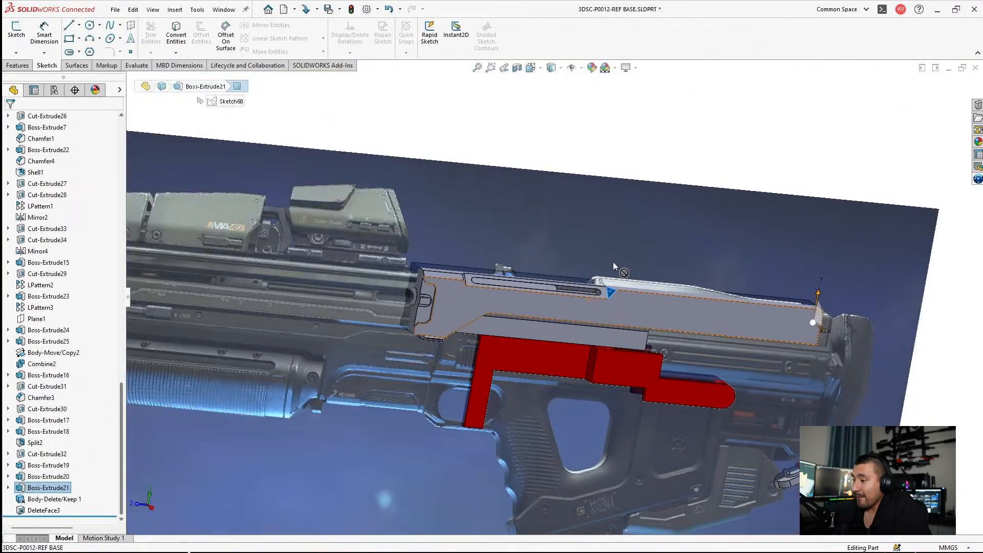
click(650, 154)
middle_drag(649, 155, 627, 187)
scroll(524, 284, down, 4)
scroll(604, 253, up, 3)
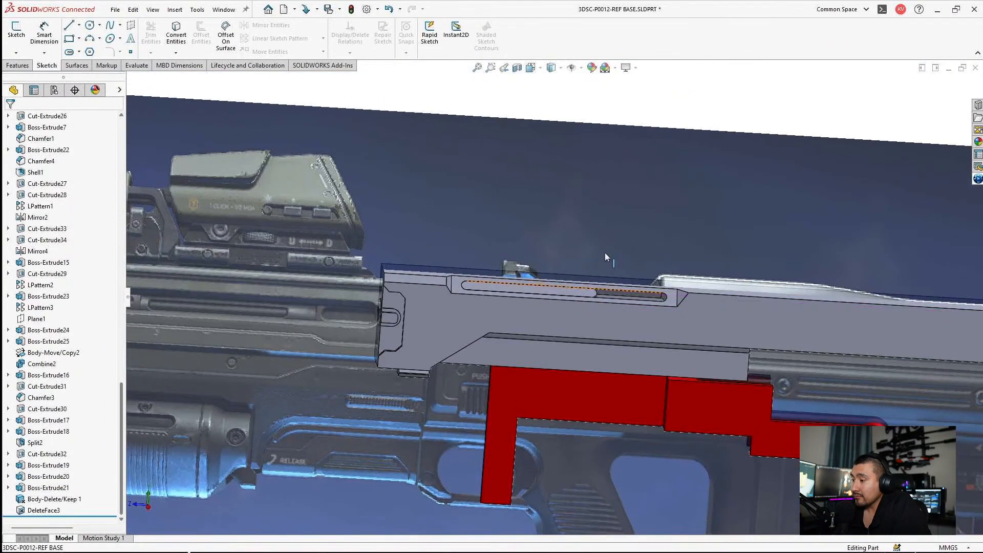
middle_drag(604, 253, 522, 174)
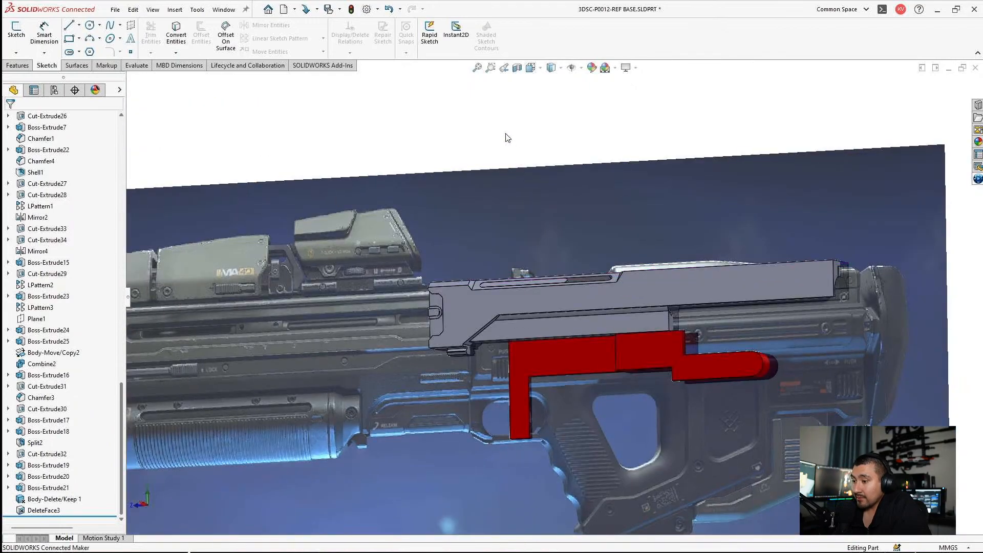
middle_drag(506, 136, 518, 180)
scroll(512, 241, up, 1)
scroll(592, 337, down, 1)
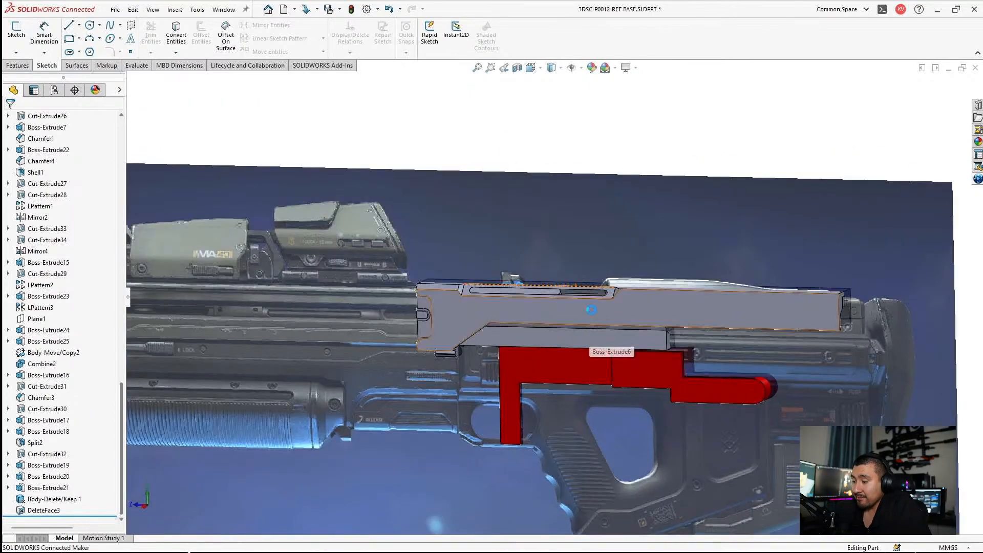
Step: Save the rifle base part and return to the 3DSC-P0012-REF BASE assembly in a maximized window
click(593, 313)
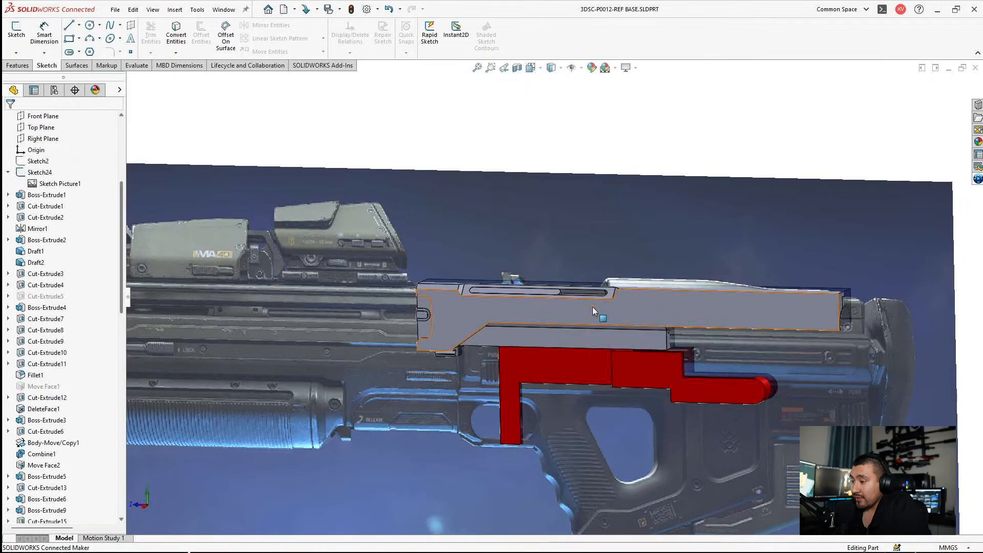
click(551, 321)
click(612, 291)
click(948, 68)
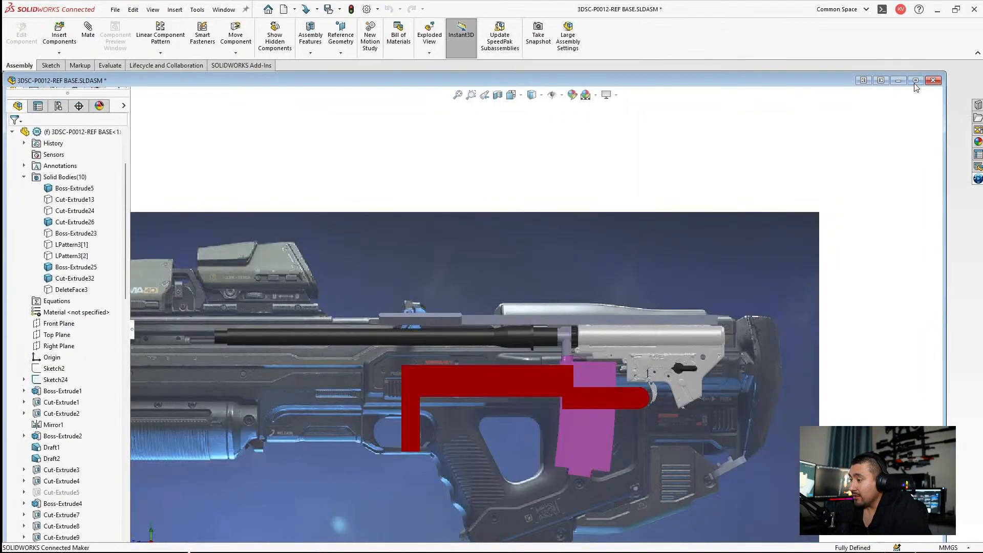
scroll(526, 395, down, 3)
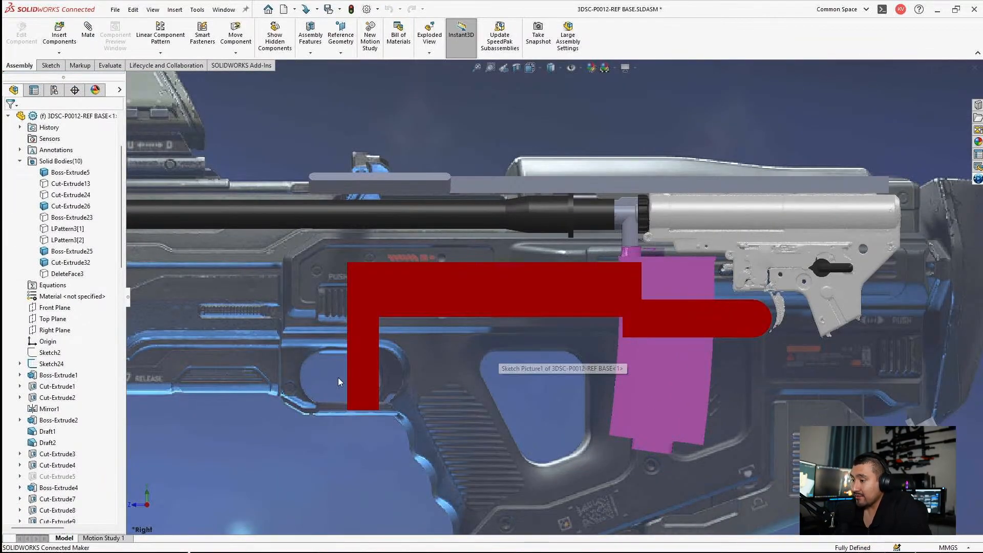
Step: Check the position of the red body, magazine and gearbox against the rifle reference picture in the assembly
click(372, 363)
scroll(665, 335, up, 3)
click(873, 314)
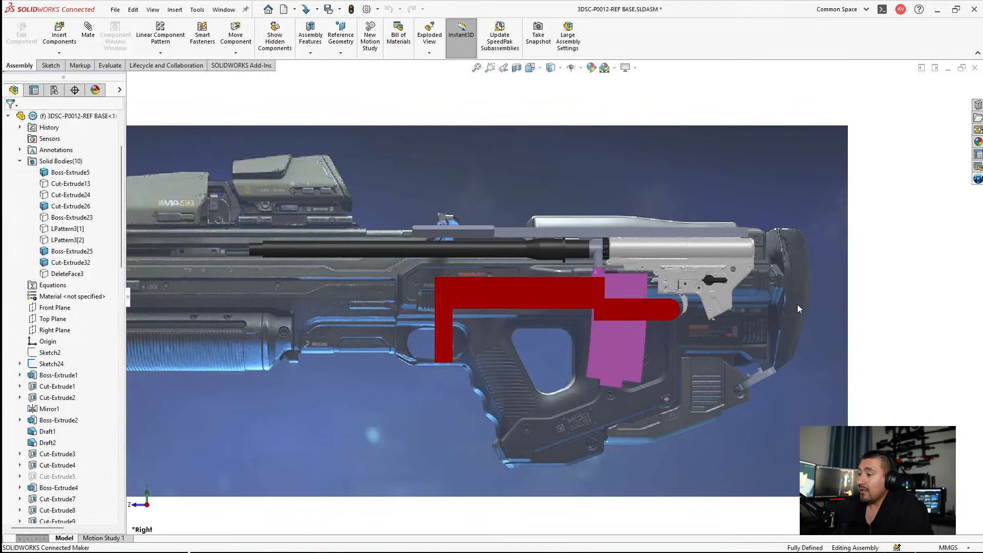
scroll(780, 328, down, 3)
scroll(523, 241, down, 3)
scroll(523, 241, up, 1)
middle_drag(460, 266, 453, 343)
scroll(414, 227, down, 2)
scroll(399, 236, up, 3)
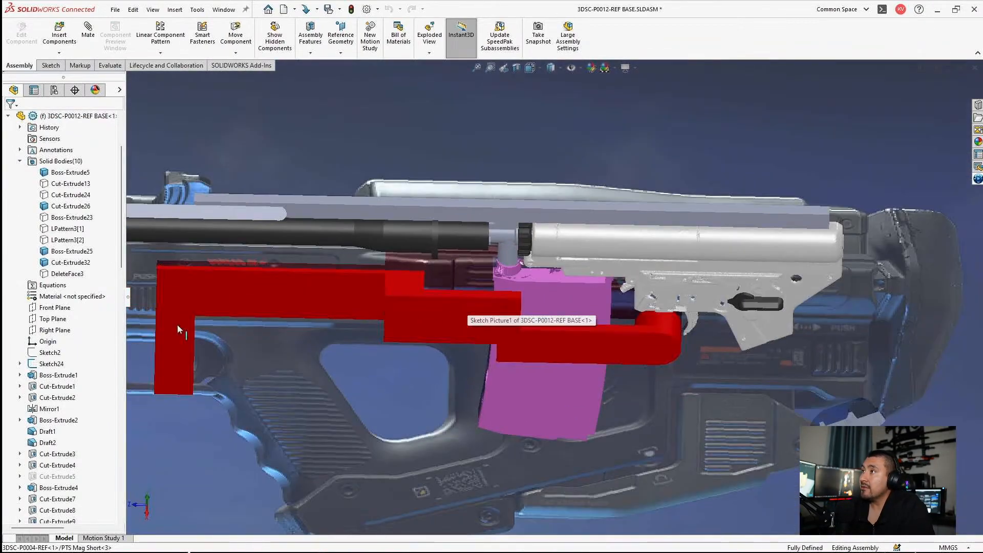
Step: Hide the reference picture sketch Sketch24 of the rifle base component
right_click(38, 362)
click(47, 348)
scroll(528, 293, up, 6)
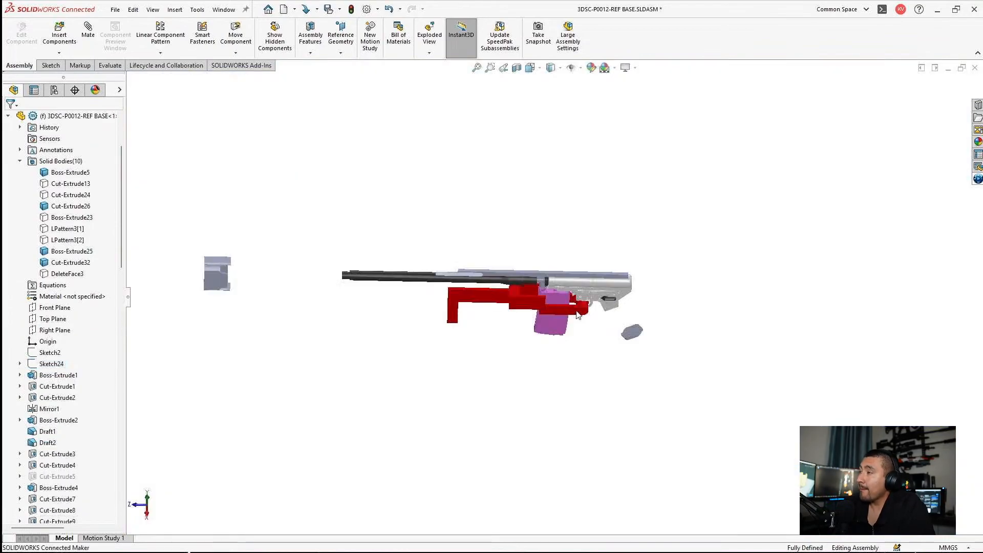
Step: Examine how the red body passes around the magazine and meets the gearbox's trigger
scroll(523, 289, down, 5)
scroll(522, 287, down, 3)
scroll(532, 274, up, 1)
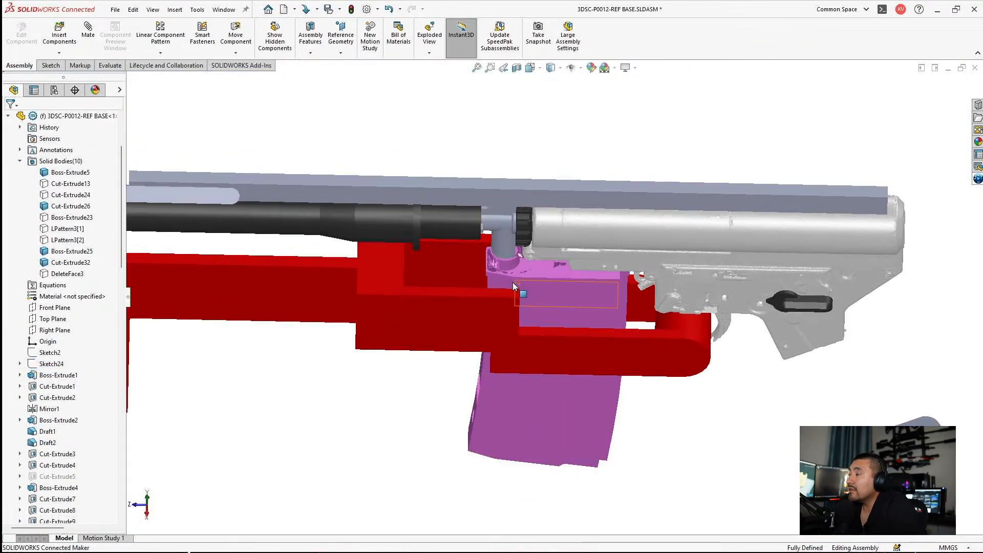
middle_drag(518, 287, 641, 333)
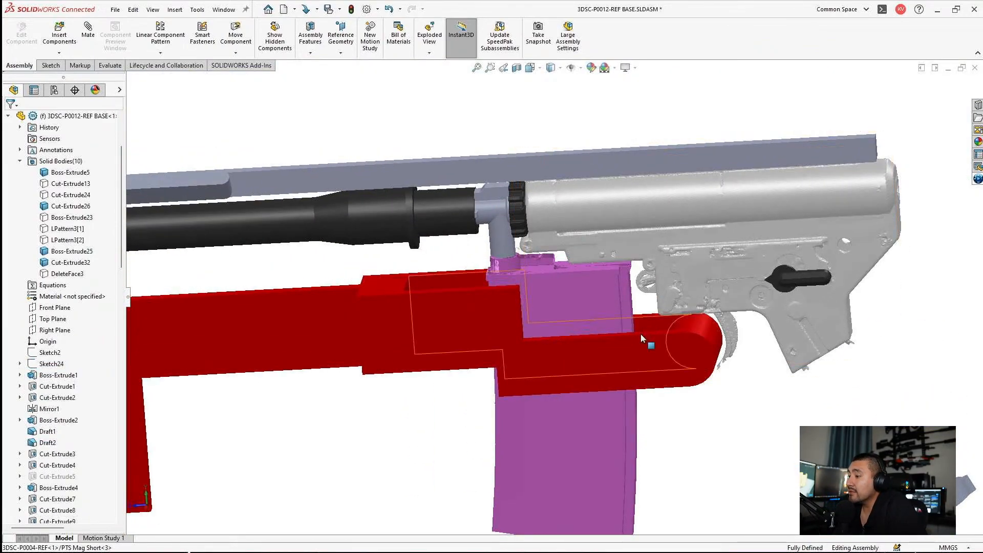
scroll(642, 290, down, 5)
scroll(614, 290, up, 4)
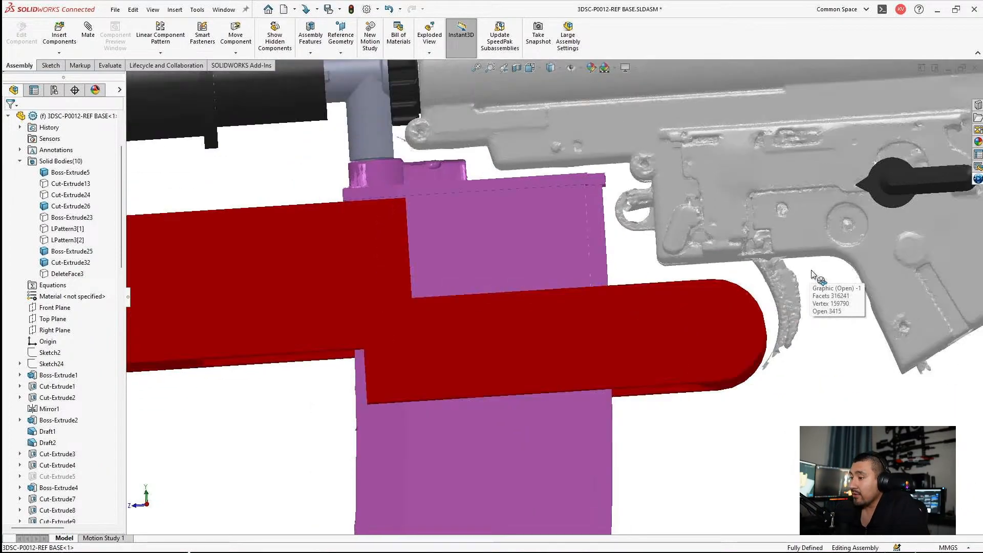
scroll(615, 291, up, 3)
middle_drag(615, 290, 340, 289)
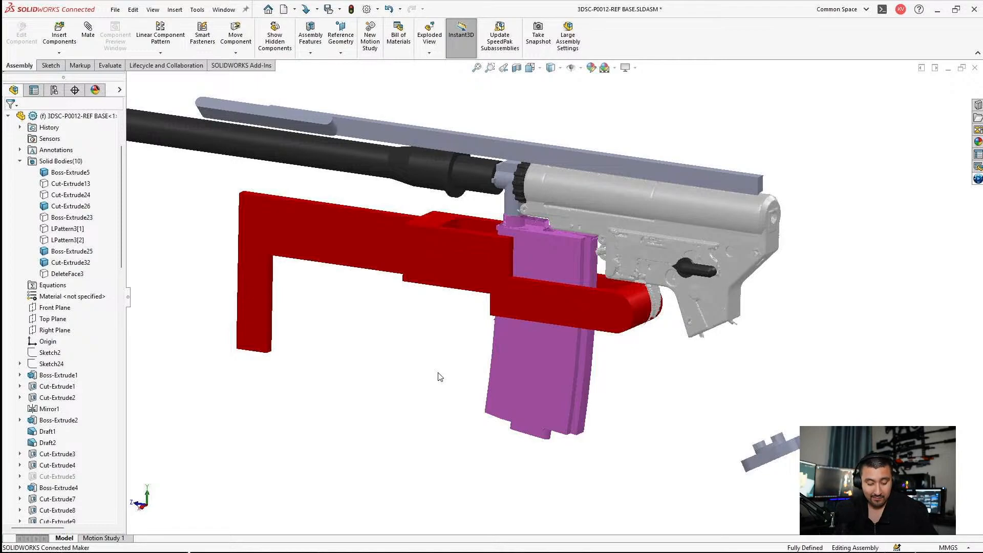
Step: Select the Boss-Extrude18 strip above the gearbox and examine its fit along the gearbox's top edge
middle_drag(423, 222, 459, 46)
scroll(620, 102, down, 1)
scroll(615, 105, down, 3)
click(509, 204)
middle_drag(509, 204, 314, 320)
scroll(315, 321, down, 3)
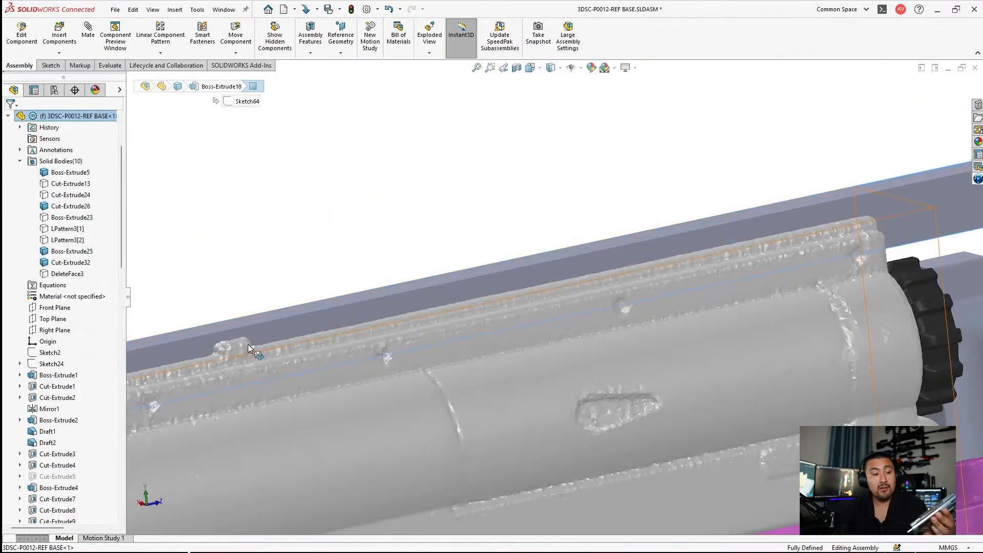
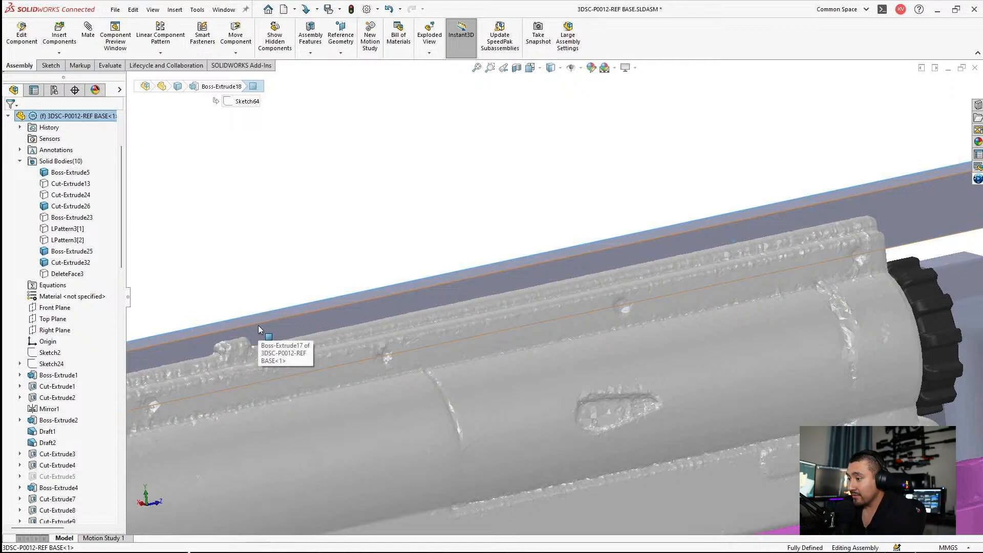
Step: Record the comment "Recoil Bar Movement Length: 42.5mm" in the assembly file's summary properties
click(116, 10)
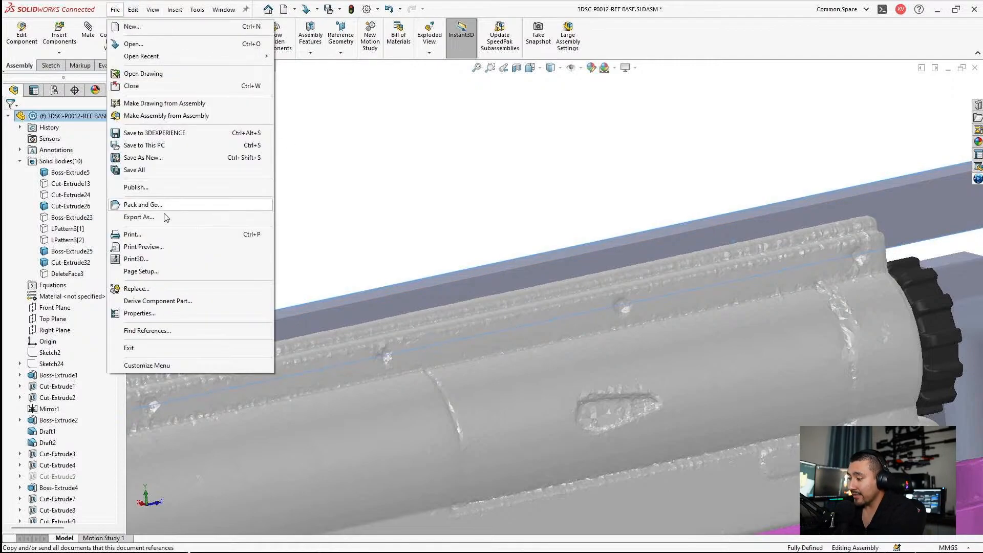
click(163, 314)
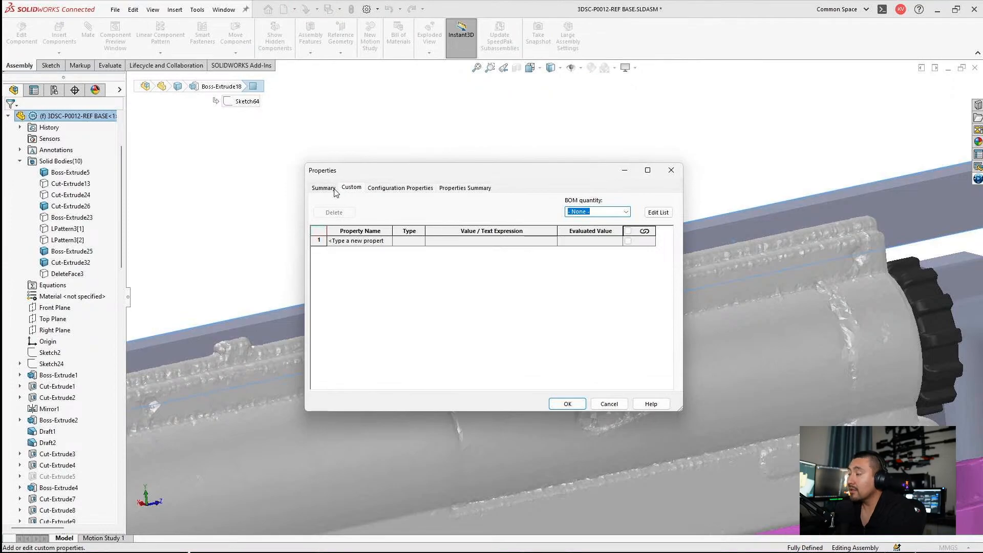
click(335, 192)
click(390, 253)
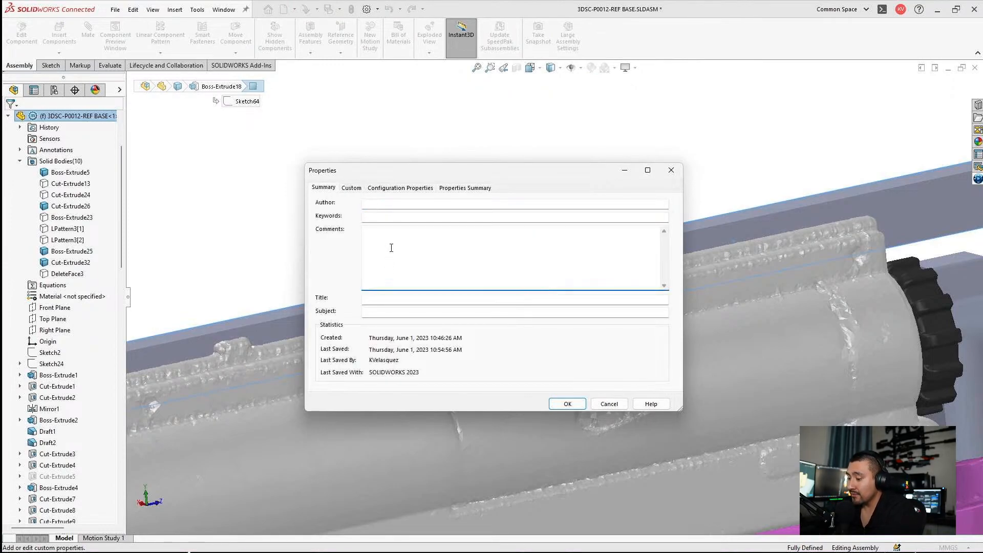
text(Reciever)
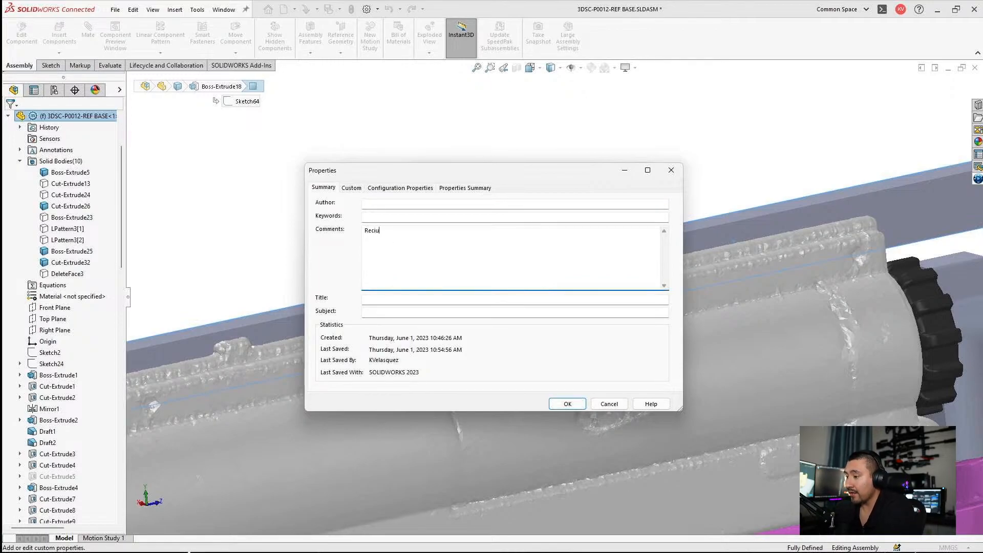
key(BackSpace)
key(BackSpace)
key(BackSpace)
key(BackSpace)
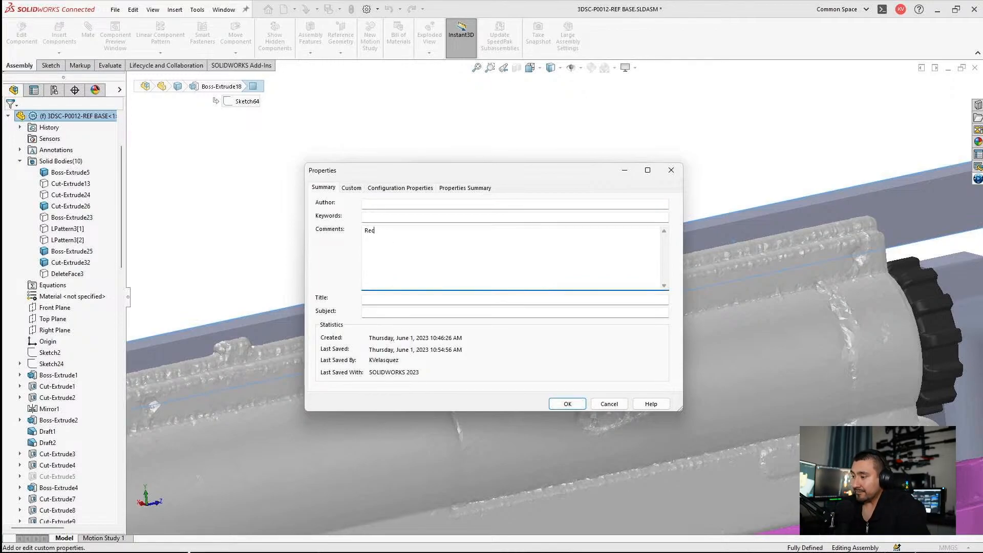
text(oil CBar===)
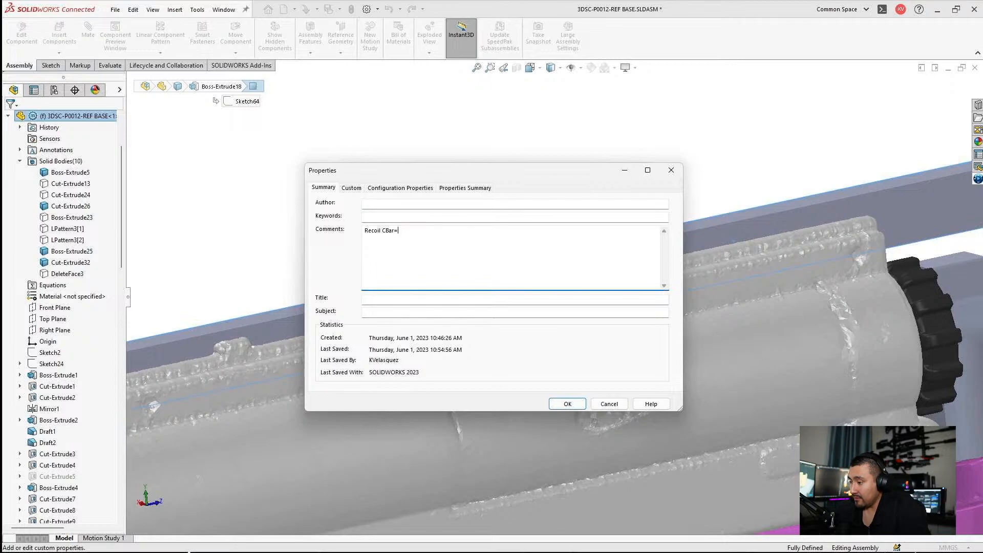
key(BackSpace)
key(BackSpace)
key(BackSpace)
key(BackSpace)
key(BackSpace)
key(BackSpace)
key(BackSpace)
text(Bar)
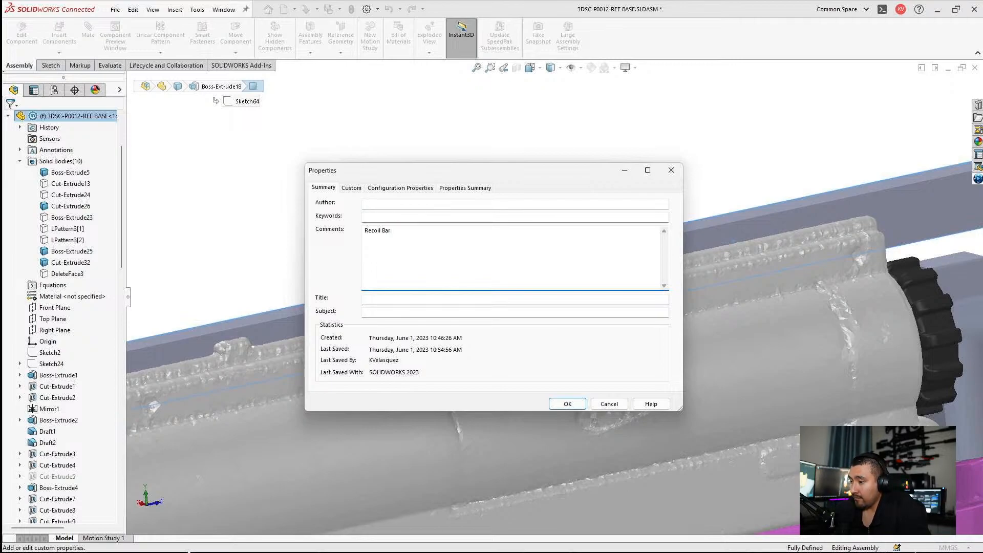
text( Movemen)
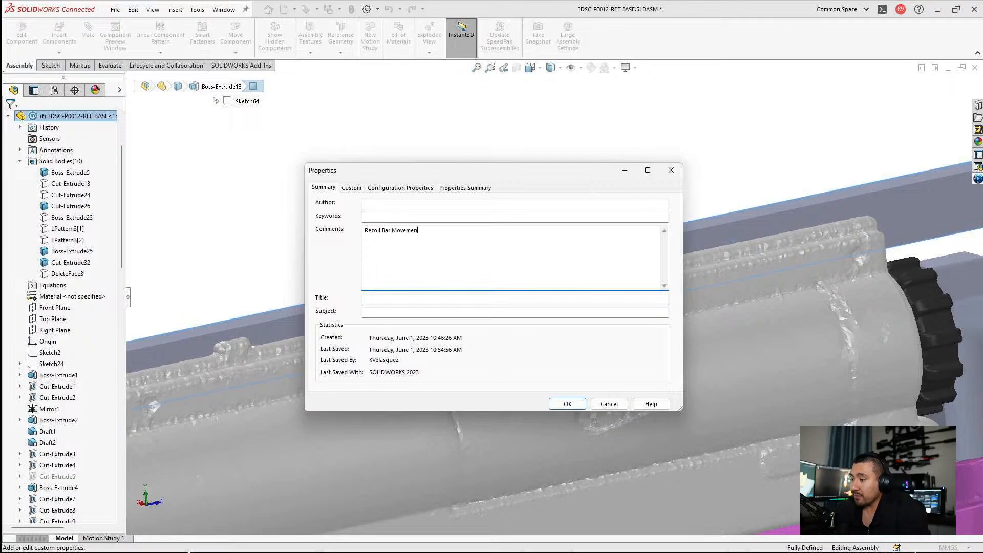
text(t Length)
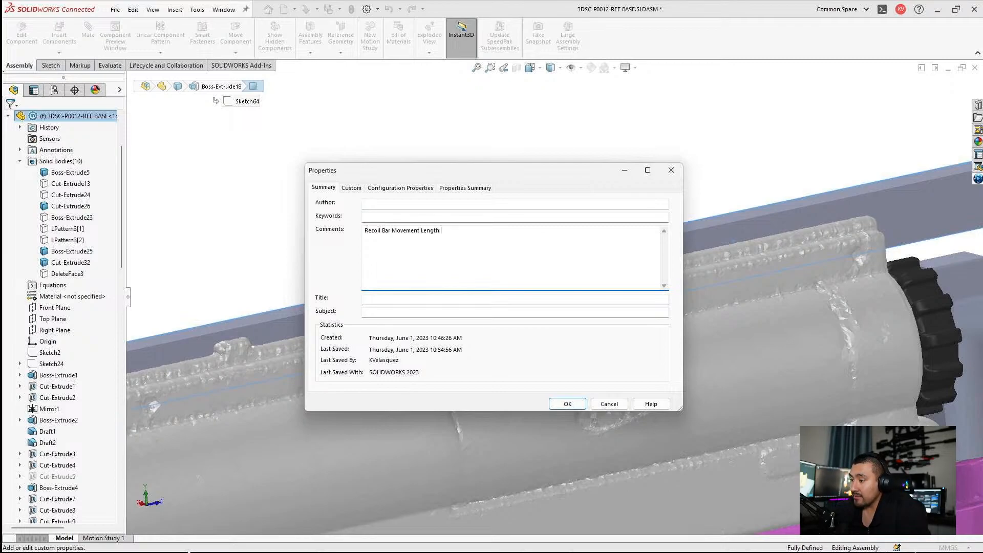
text(: 42.5mm)
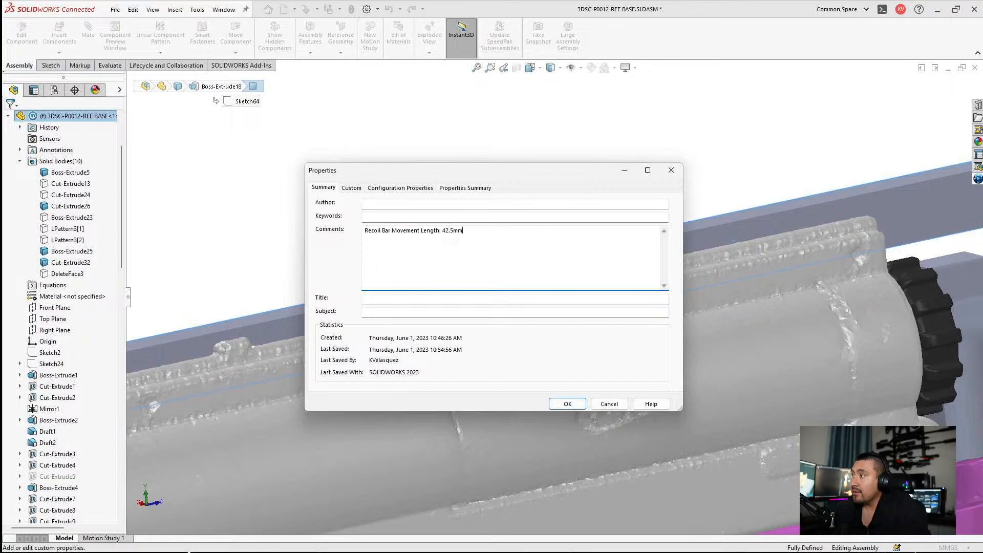
click(560, 403)
Step: Examine the strip above the gearbox forward to the slot-shaped body over the outer barrel and select that body's Boss-Extrude17 face
scroll(617, 311, up, 1)
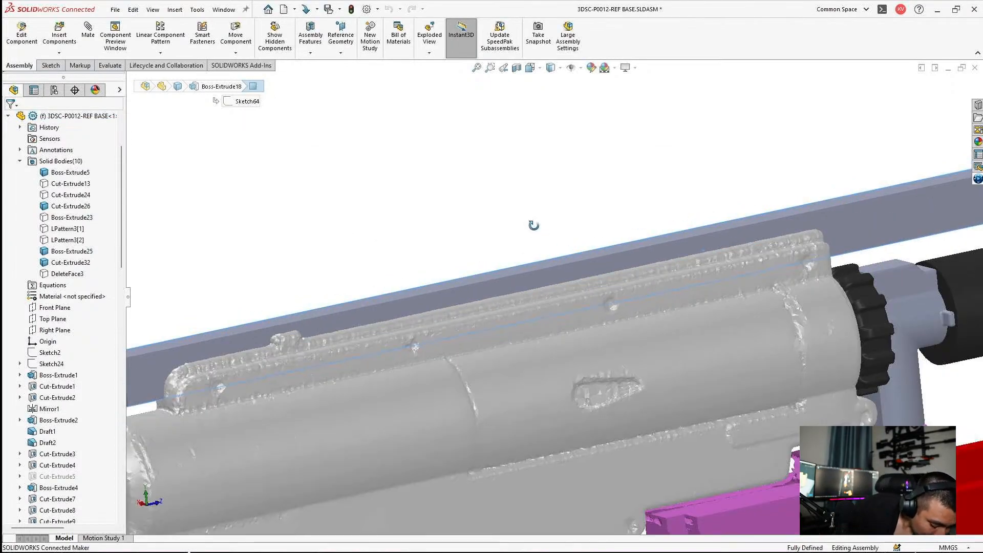
middle_drag(533, 223, 560, 299)
scroll(560, 300, up, 3)
middle_drag(474, 239, 514, 169)
click(439, 185)
scroll(388, 192, down, 7)
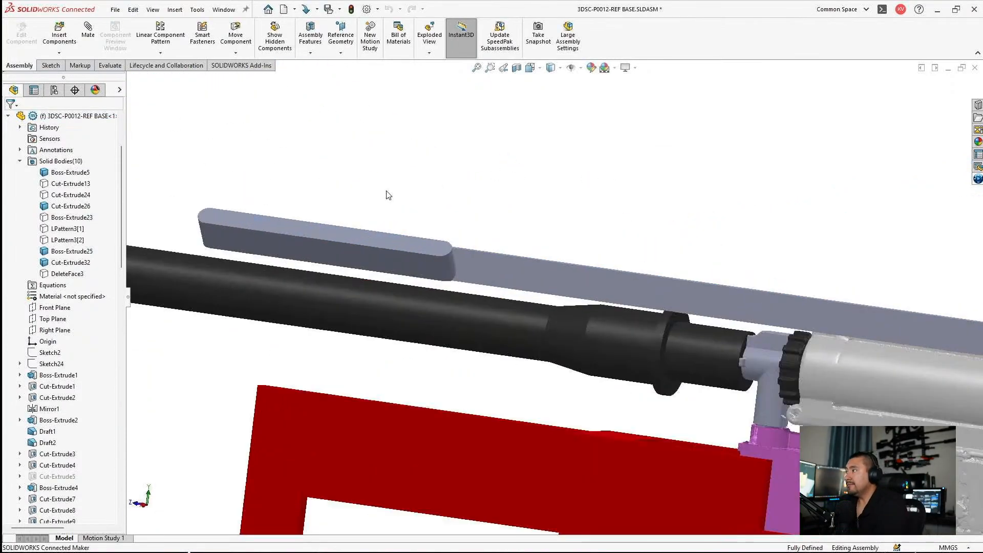
scroll(441, 264, up, 1)
mouse_move(440, 296)
middle_down()
mouse_move(451, 324)
mouse_move(325, 246)
mouse_move(329, 349)
mouse_move(326, 307)
mouse_move(379, 248)
middle_up()
click(430, 300)
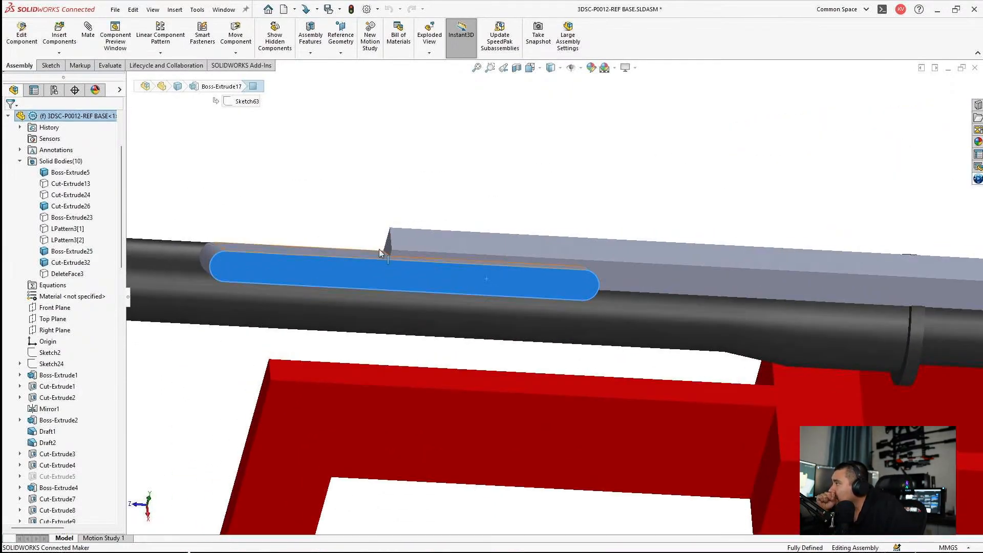
Step: Check how the strip and slot-shaped body run above the outer barrel, hopup and gearbox in side view
click(459, 235)
mouse_move(459, 235)
middle_down()
mouse_move(556, 204)
mouse_move(553, 223)
mouse_move(402, 283)
middle_up()
click(553, 224)
scroll(553, 224, up, 3)
middle_drag(614, 220, 474, 207)
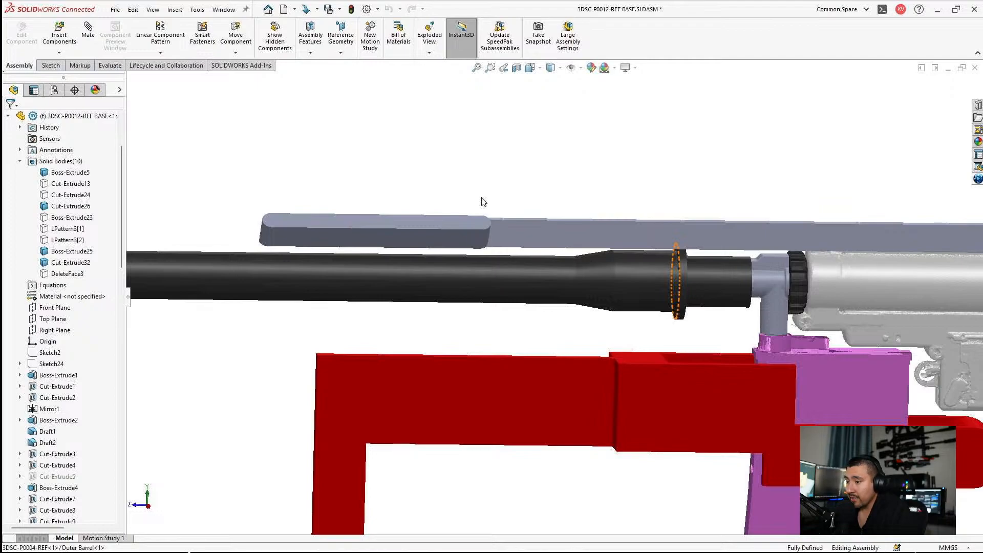
scroll(682, 226, down, 2)
scroll(809, 267, up, 5)
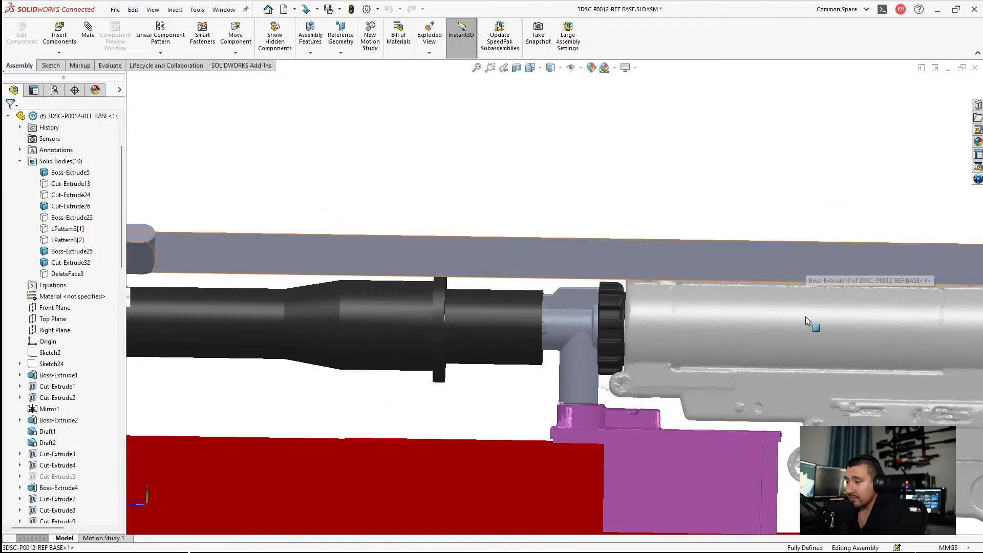
scroll(789, 308, down, 1)
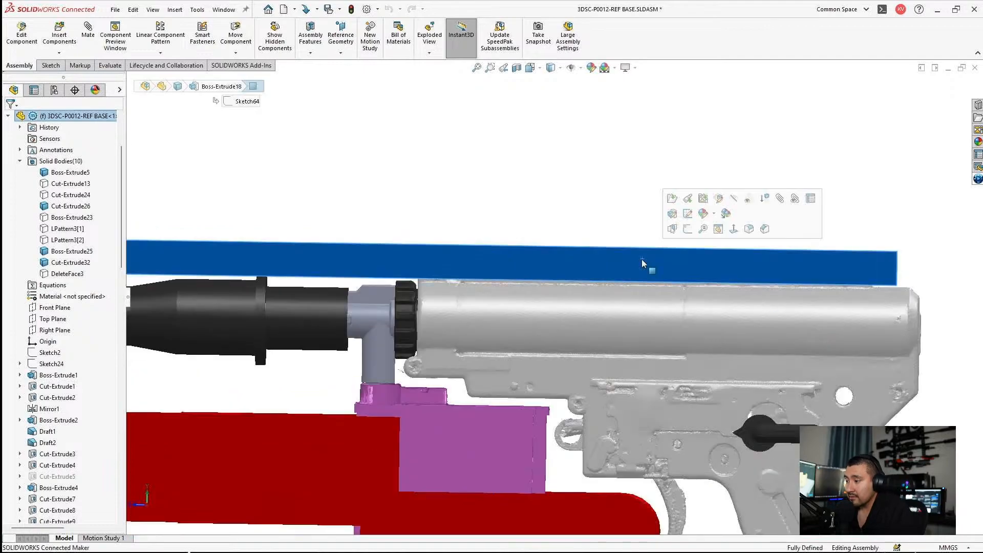
click(688, 214)
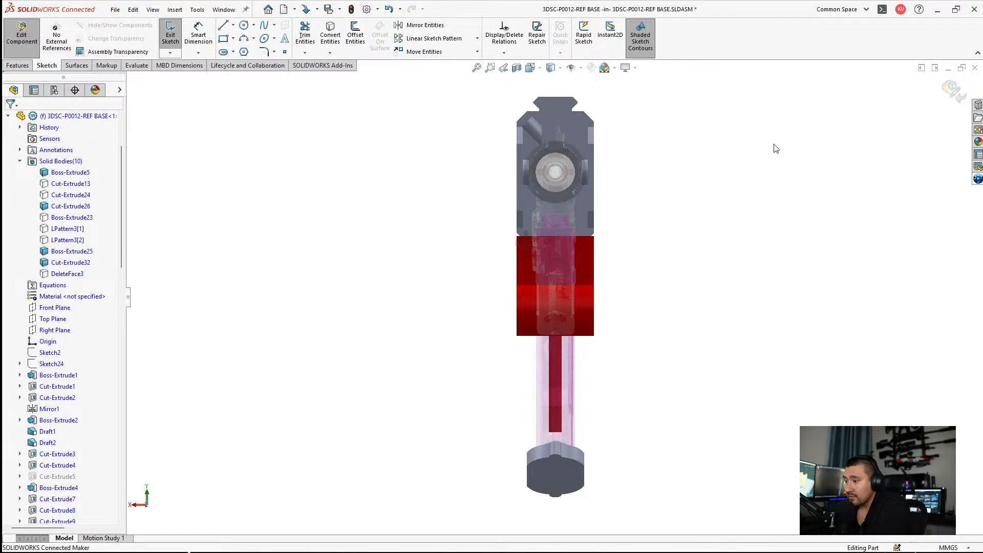
click(955, 92)
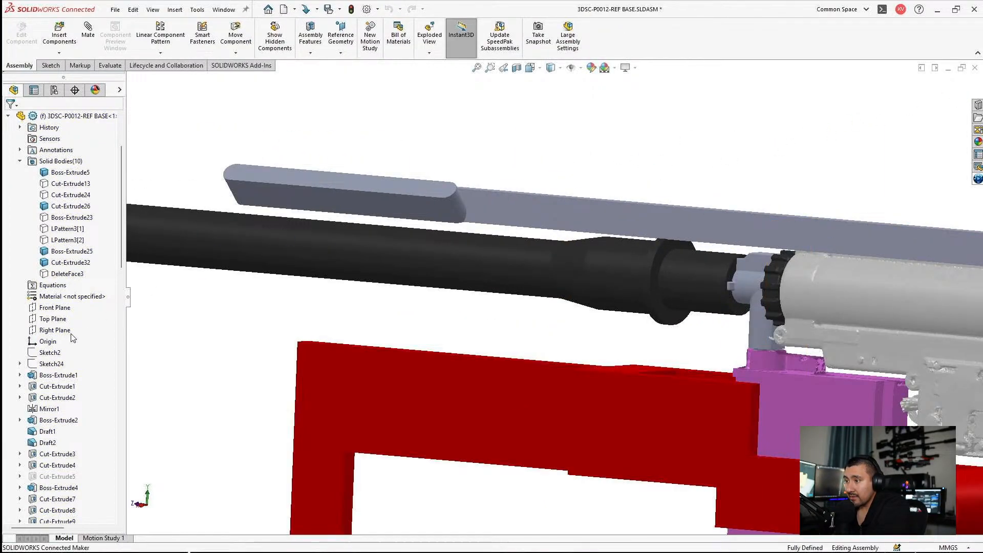
Step: Edit the 3DSC-P0012-REF BASE part within the assembly and start a sketch on its Right Plane
click(57, 331)
click(76, 116)
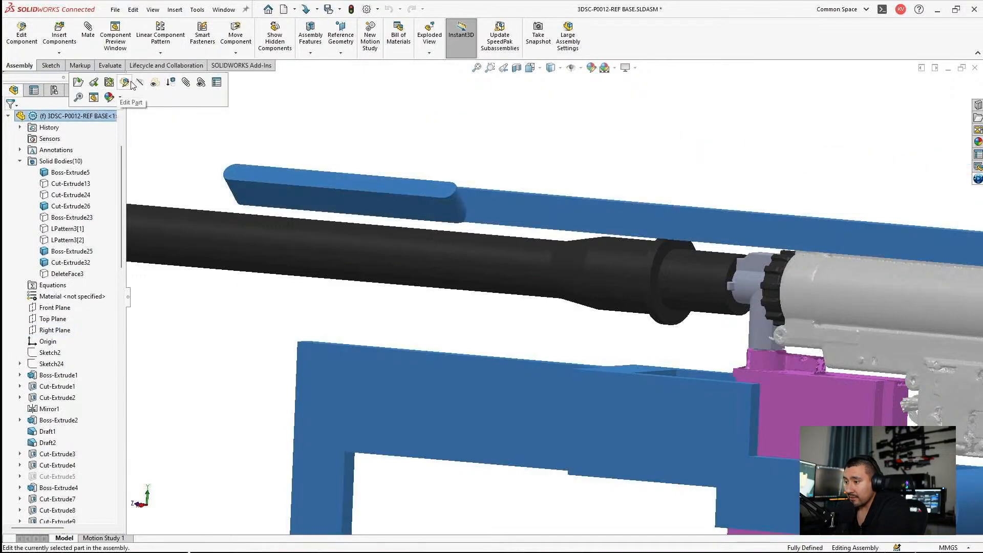
click(125, 83)
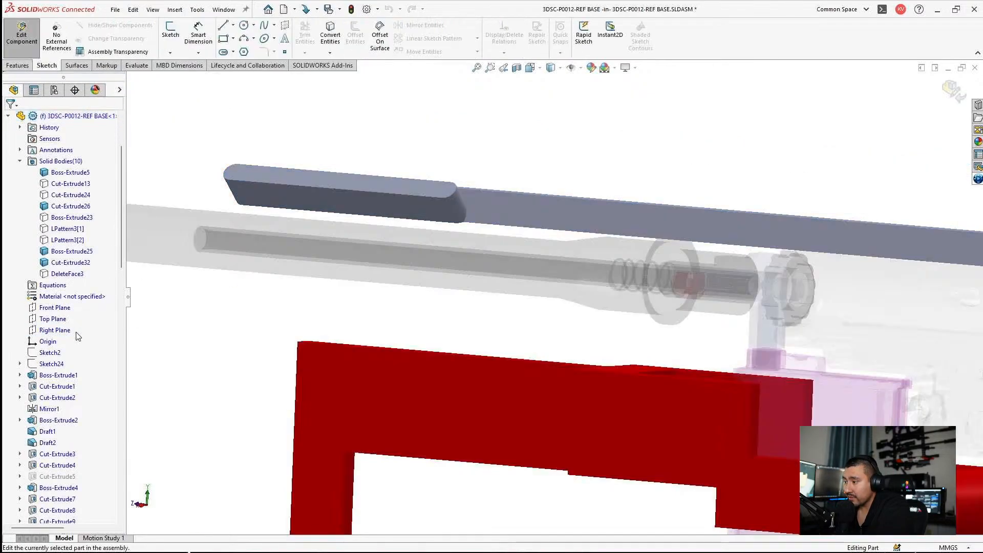
click(56, 330)
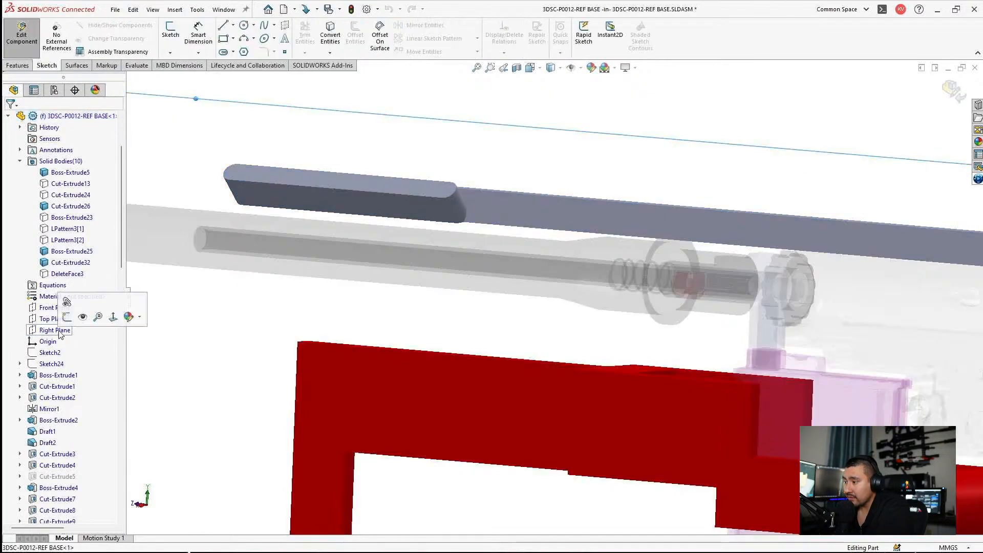
click(67, 317)
scroll(707, 255, down, 3)
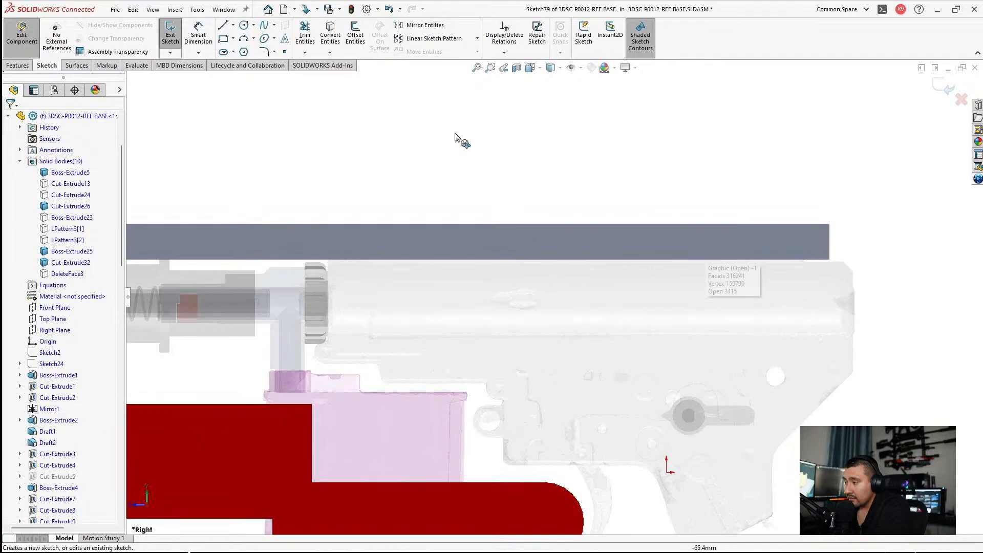
Step: Set the display style to Hidden Lines Visible and inspect the gearbox's upper rail where it overlaps the strip
click(552, 68)
click(551, 126)
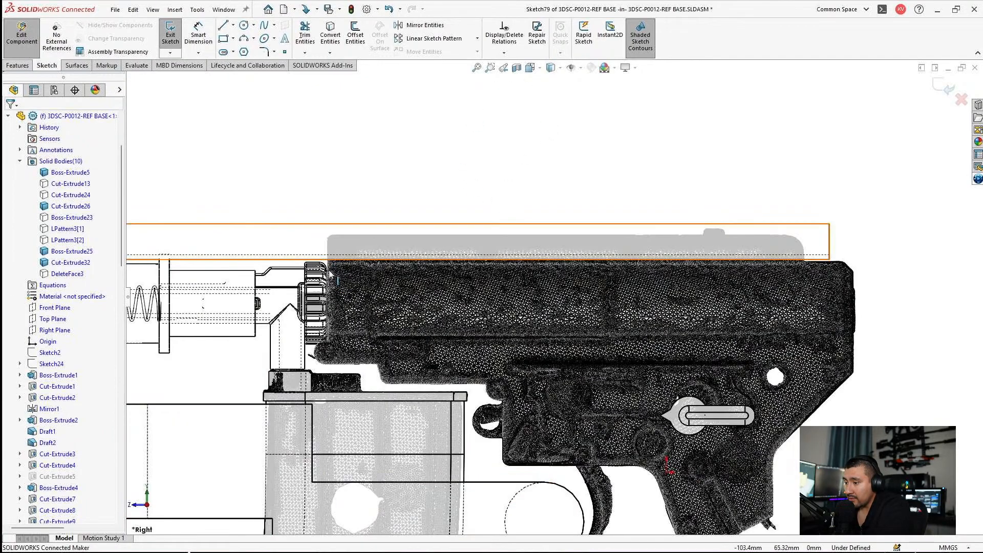
scroll(426, 269, down, 2)
scroll(426, 270, down, 1)
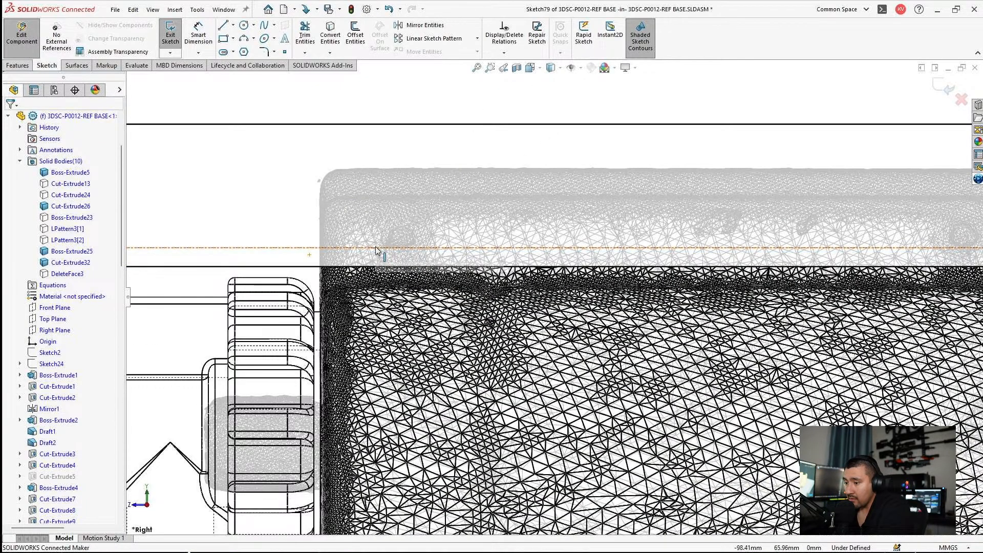
scroll(451, 259, down, 1)
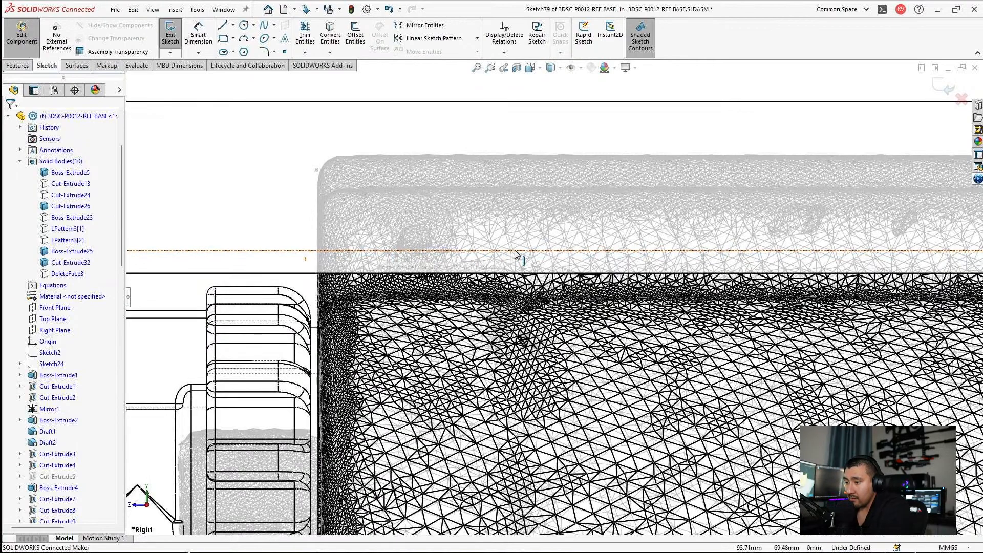
scroll(515, 254, up, 4)
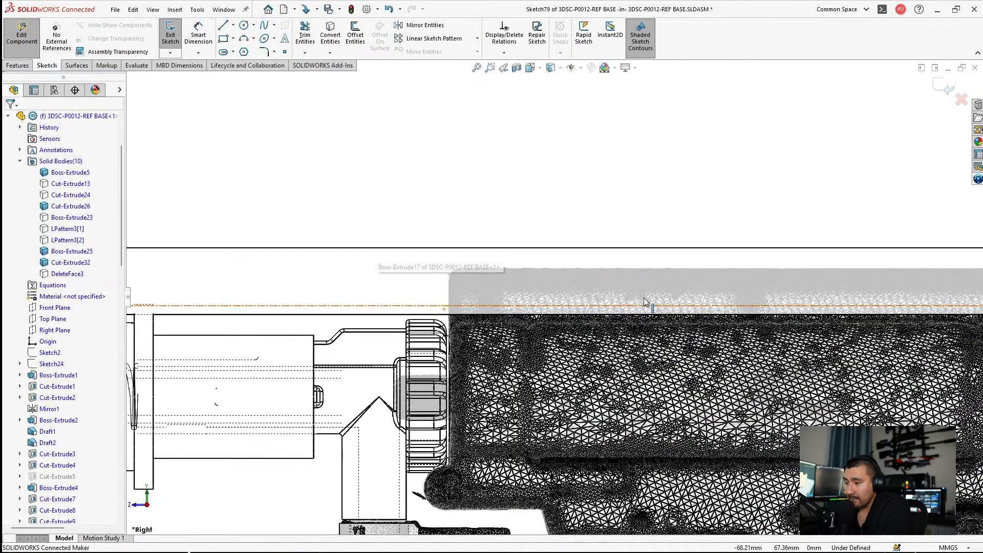
scroll(645, 302, down, 2)
scroll(626, 291, down, 1)
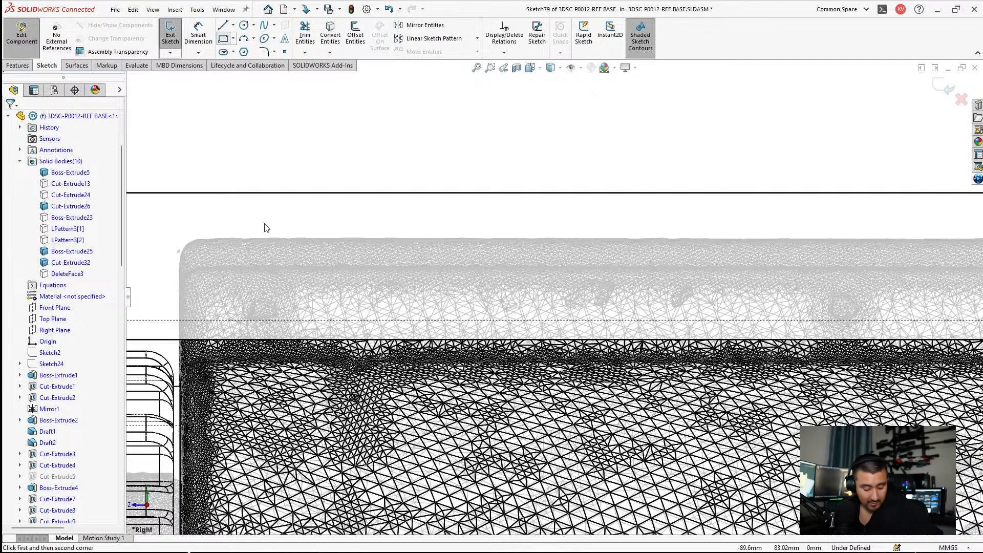
Step: Sketch a corner rectangle about 60.9 mm long and 1.3 mm high just above the gearbox's upper rail, starting near its front end
click(185, 215)
click(332, 289)
scroll(441, 272, up, 3)
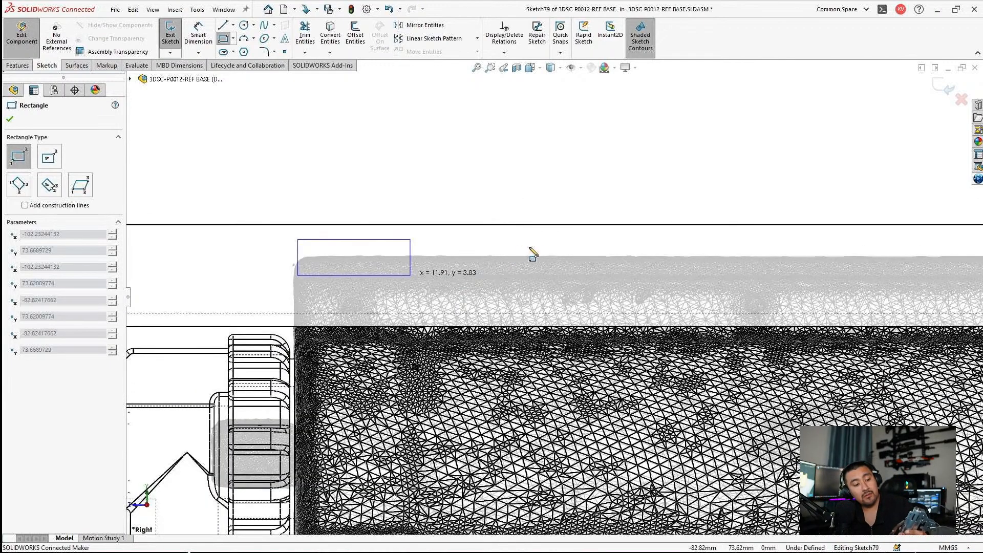
scroll(616, 276, up, 1)
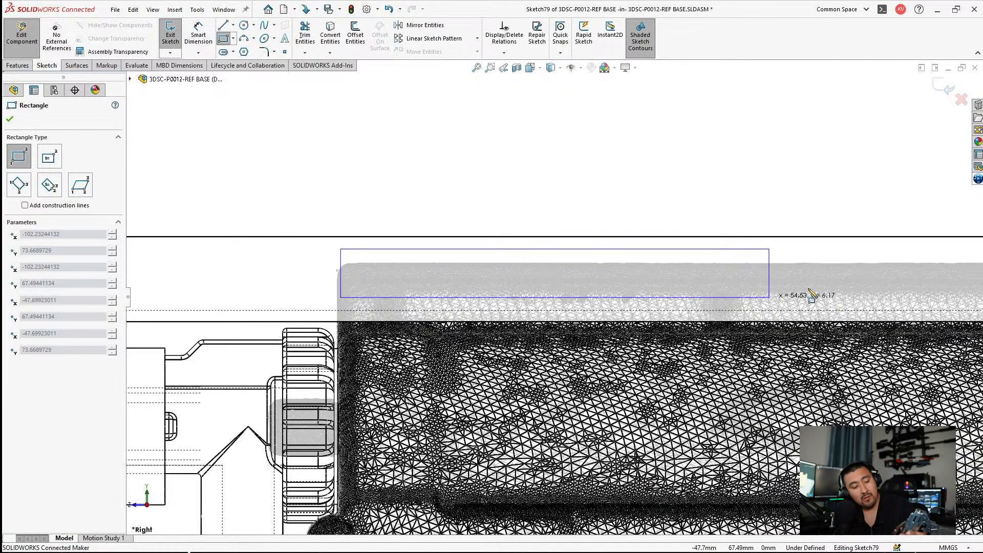
scroll(819, 279, up, 3)
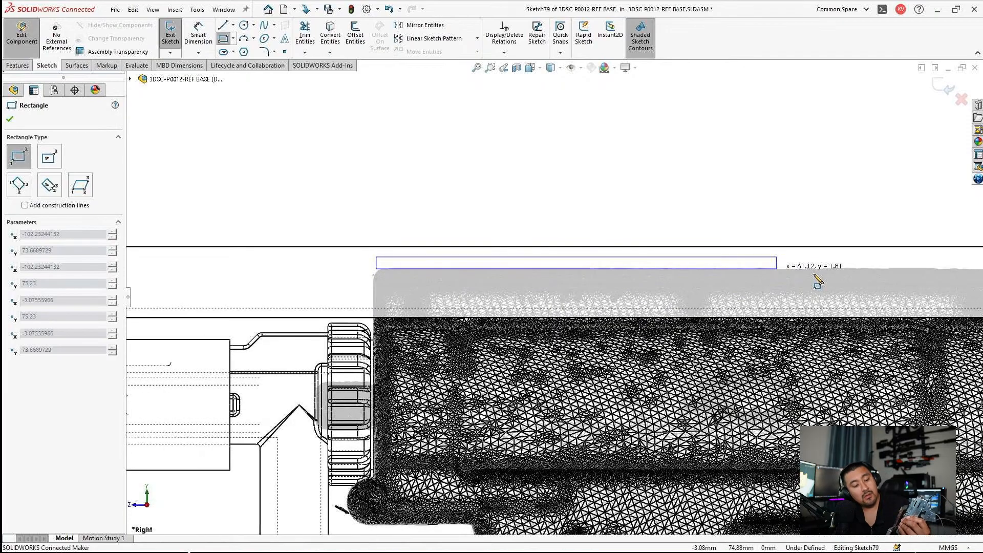
scroll(803, 275, down, 4)
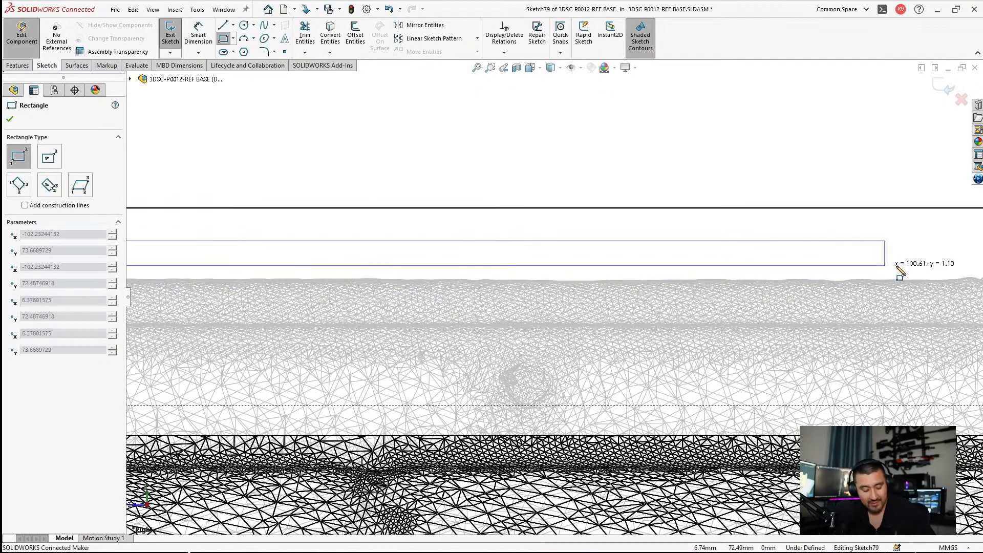
scroll(915, 274, up, 2)
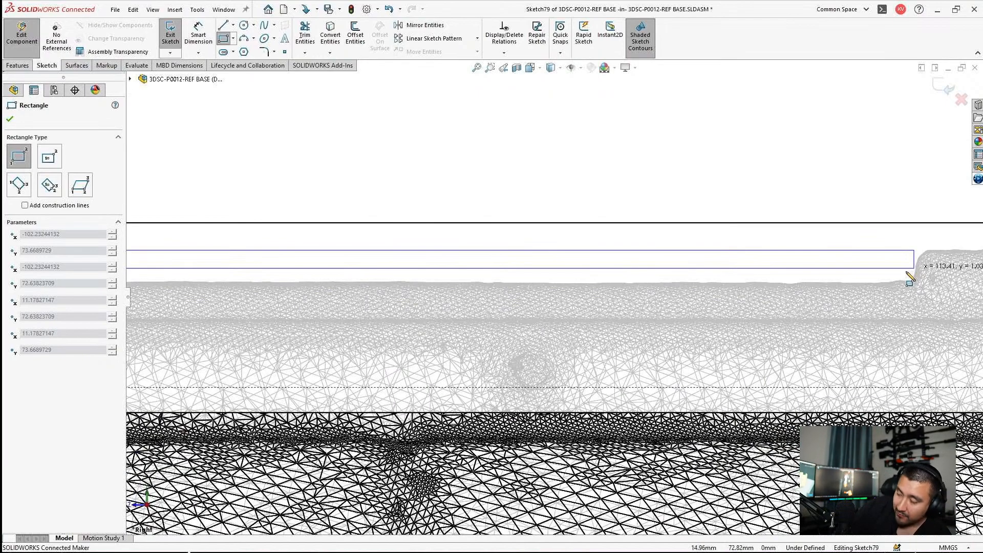
scroll(881, 279, down, 2)
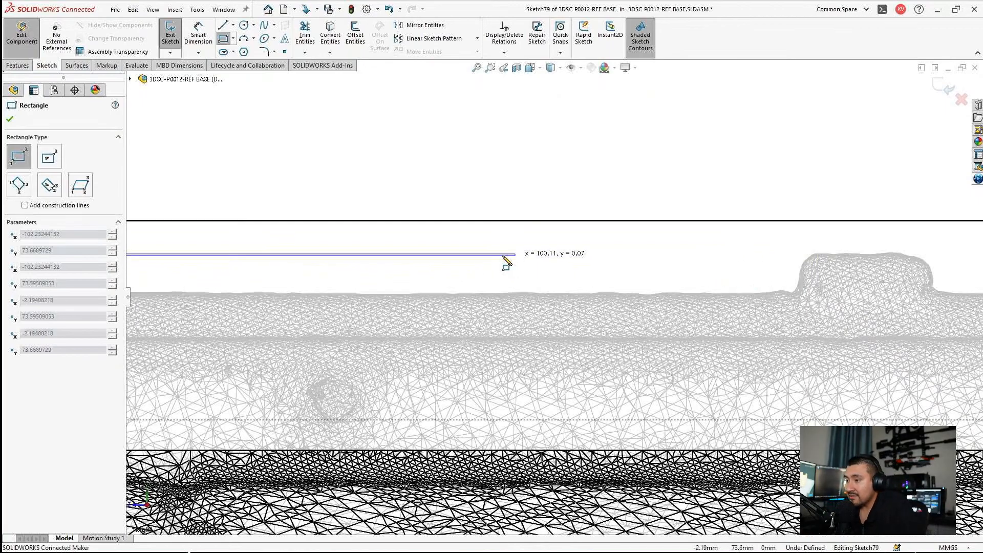
scroll(440, 266, up, 2)
scroll(280, 269, up, 1)
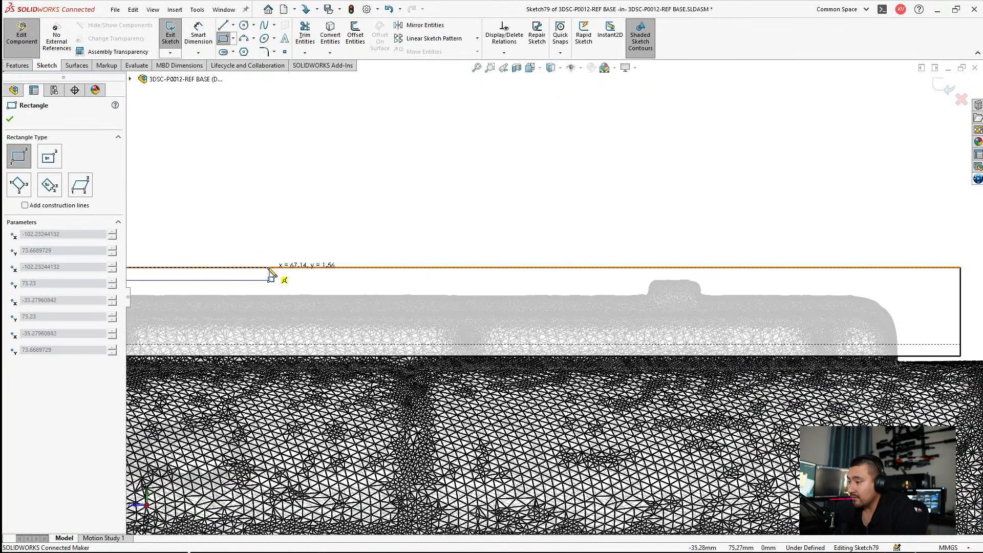
scroll(269, 271, down, 2)
scroll(276, 310, up, 1)
scroll(287, 323, down, 1)
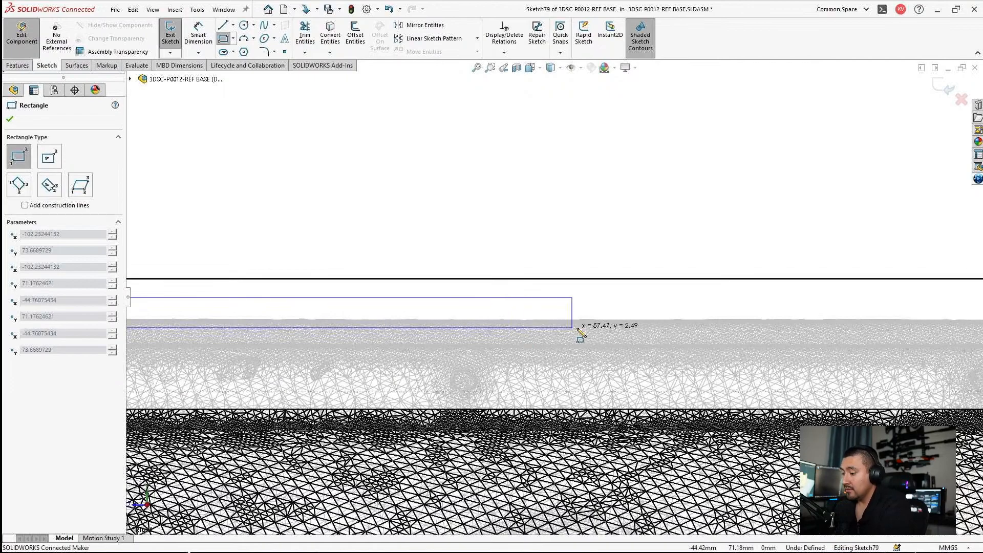
click(613, 314)
scroll(556, 295, up, 1)
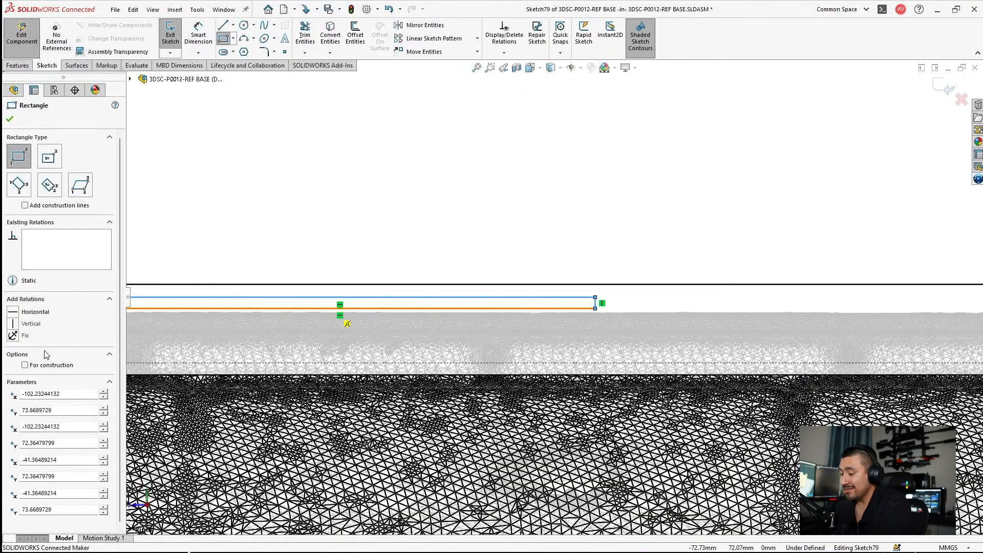
Step: Convert the thin rectangle to construction geometry and move its lower front corner onto the front edge of the gearbox's upper rail
click(34, 366)
key(Escape)
scroll(281, 322, up, 2)
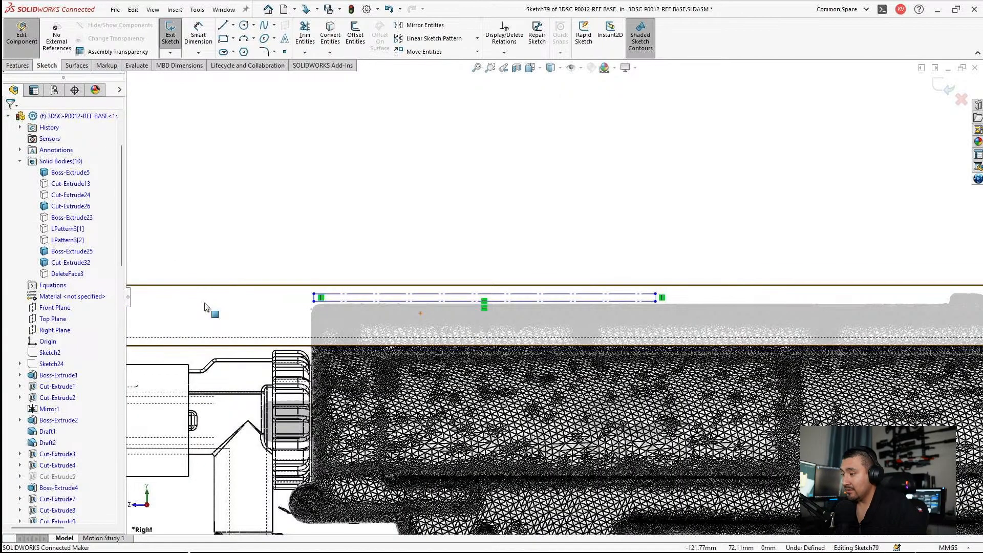
scroll(427, 310, down, 1)
scroll(328, 296, down, 5)
scroll(259, 288, down, 4)
scroll(245, 280, up, 4)
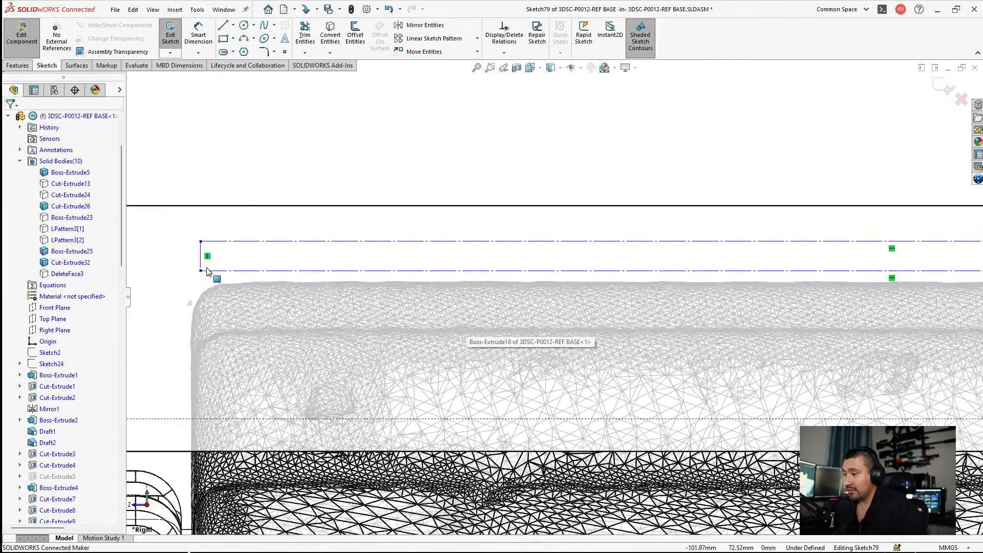
scroll(206, 268, down, 4)
drag(243, 280, 222, 305)
scroll(487, 324, up, 7)
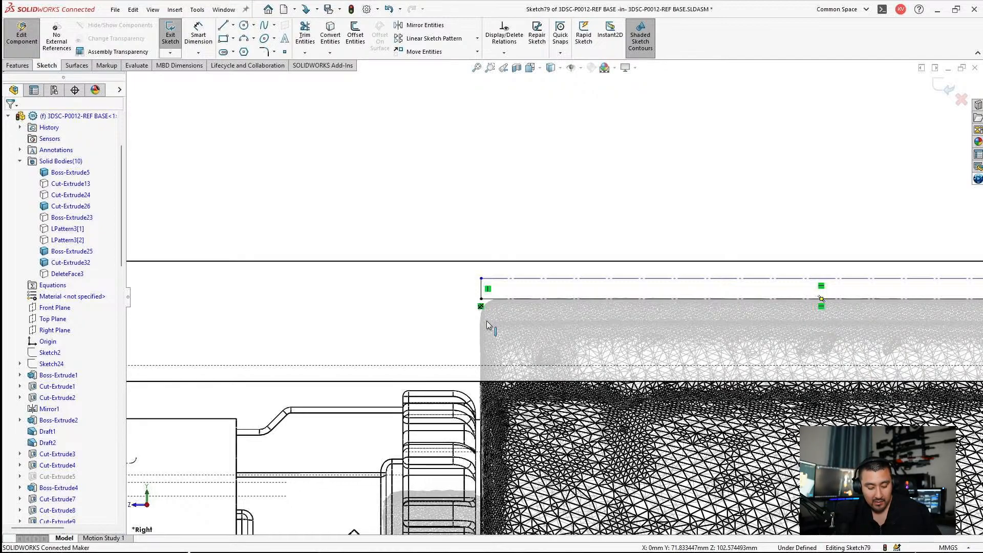
Step: Dimension the construction rectangle's length and set it to 73.65 mm
click(198, 34)
click(717, 279)
click(632, 231)
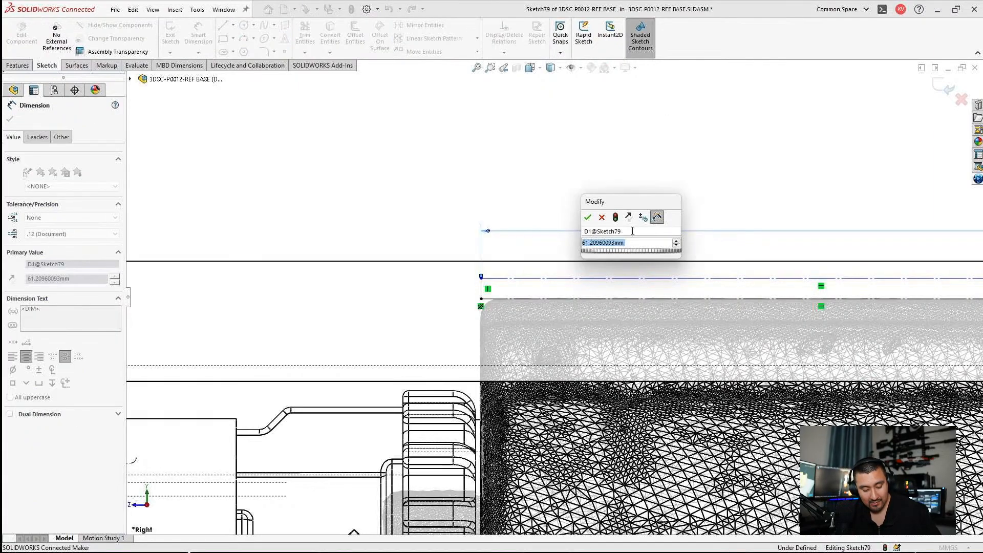
text(73.)
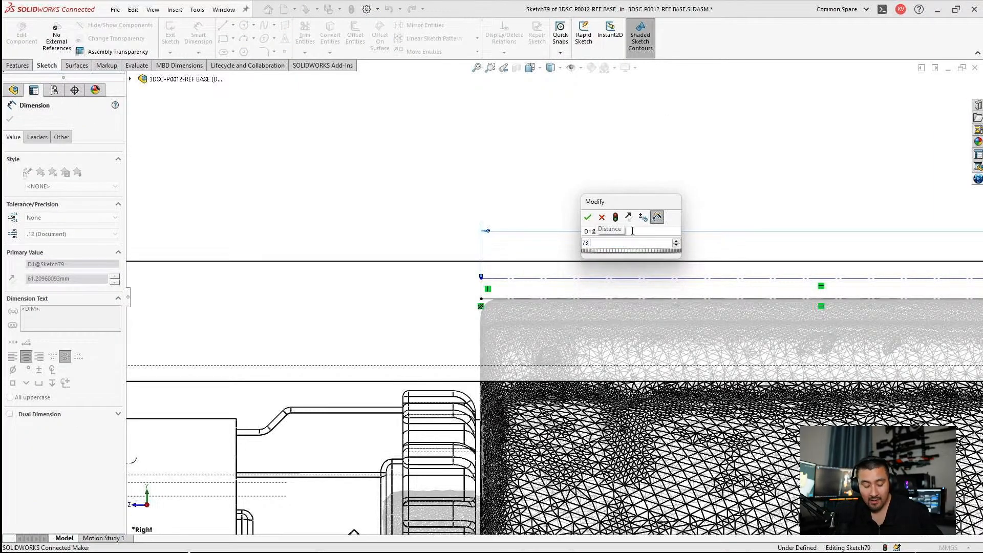
text(65)
key(Return)
Step: Dimension the construction rectangle's height and set it to 1.15 mm
click(479, 288)
click(428, 218)
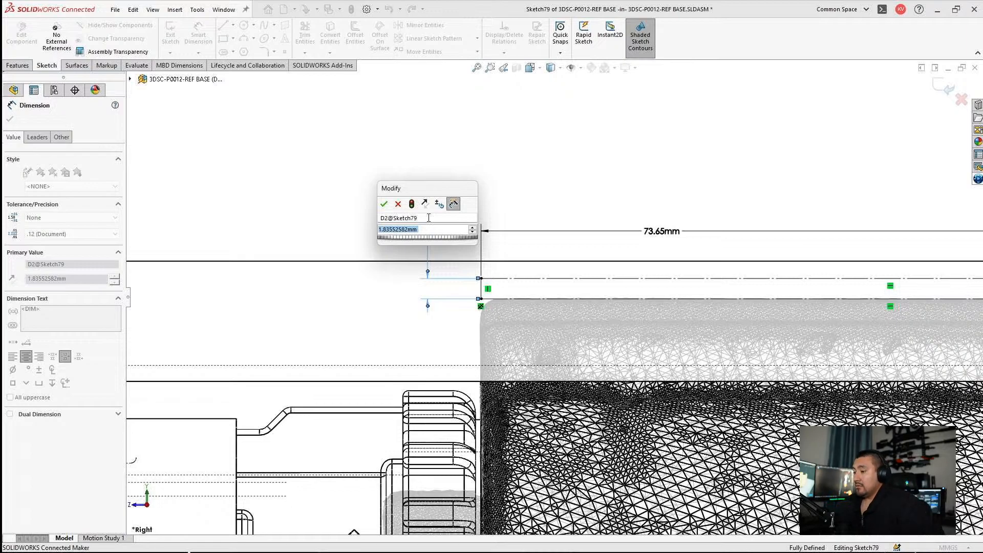
text(1.15)
key(Return)
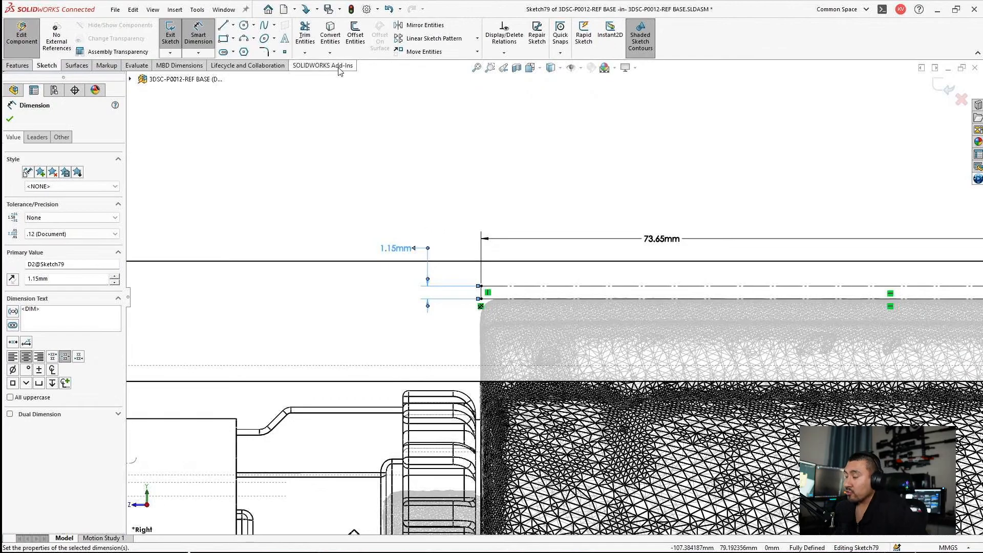
click(702, 115)
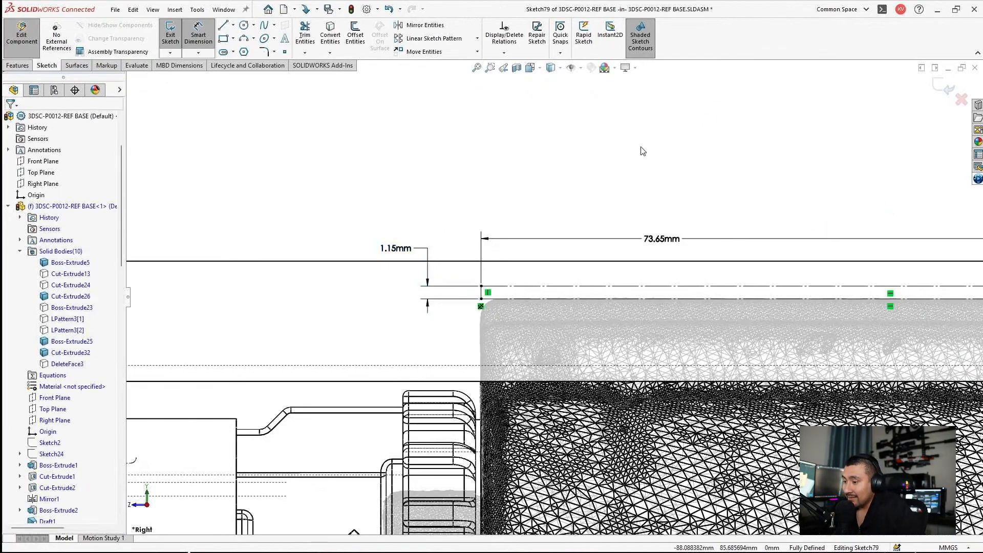
key(Escape)
Step: Sketch a corner rectangle about 69.8 mm long and 10.8 mm high from the strip's upper rear corner to its lower edge
scroll(621, 219, up, 5)
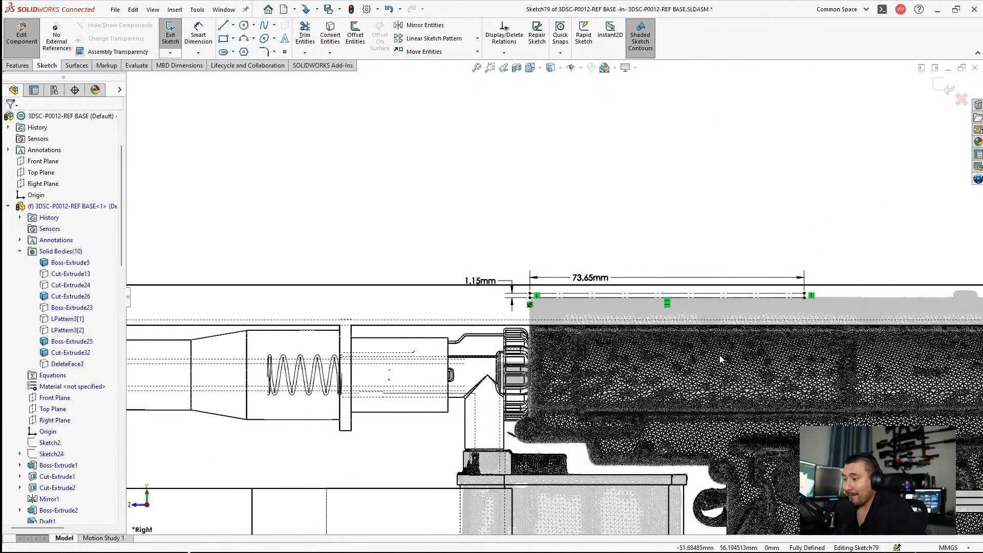
scroll(554, 293, down, 8)
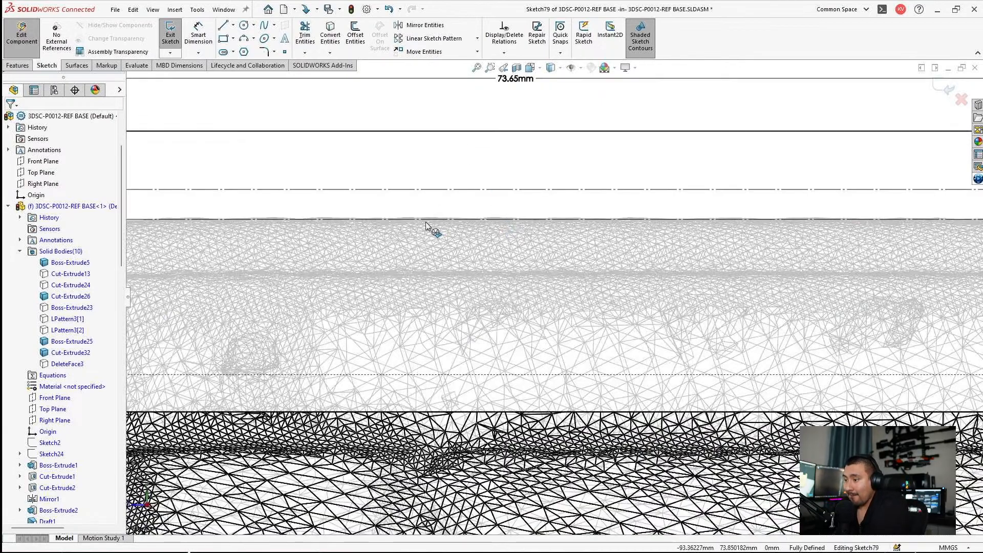
scroll(427, 236, up, 3)
scroll(604, 318, up, 4)
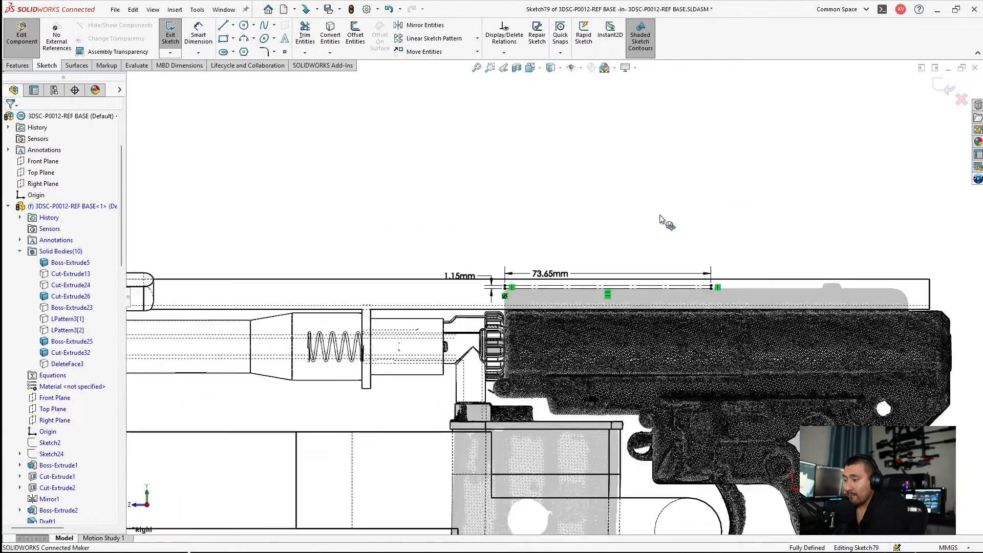
scroll(729, 281, down, 4)
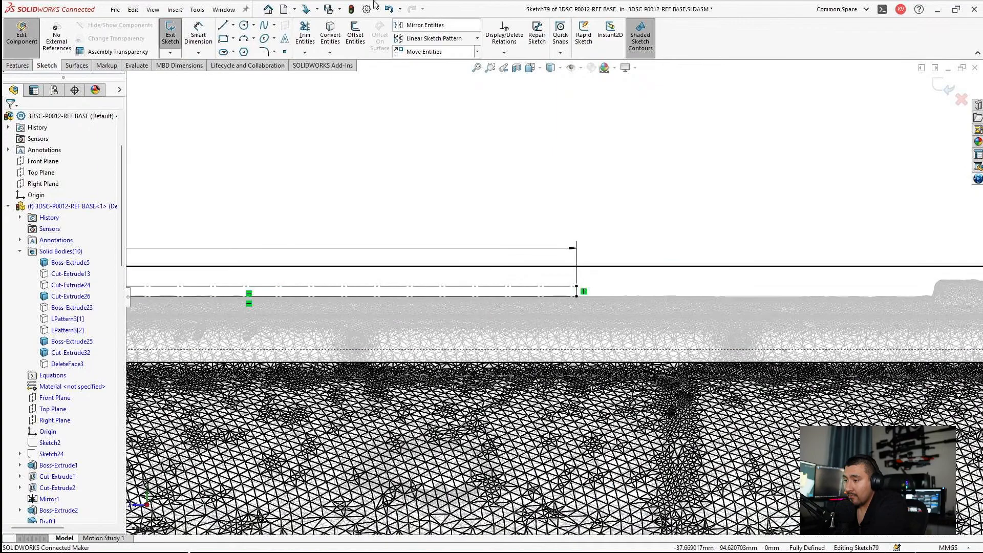
click(223, 39)
scroll(712, 325, up, 5)
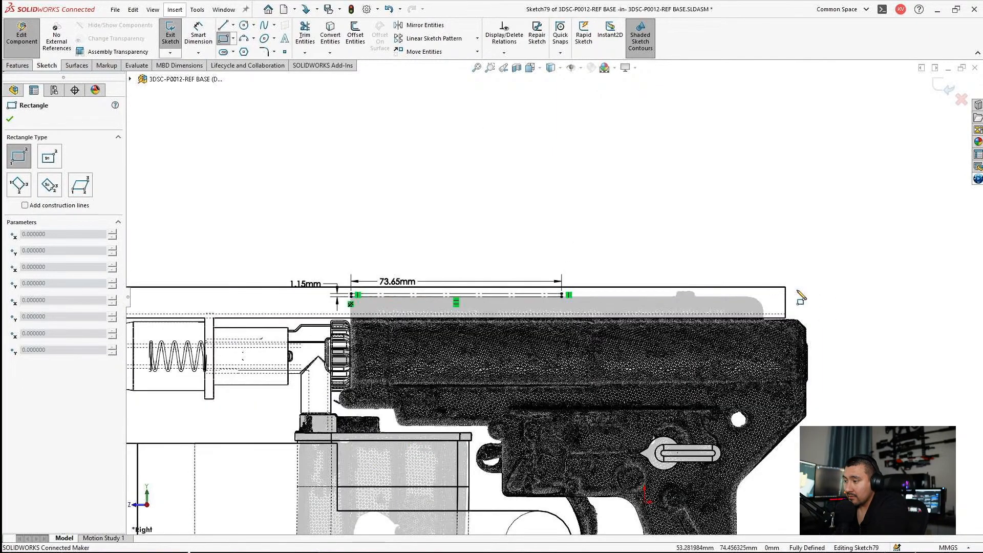
scroll(802, 297, down, 3)
click(733, 286)
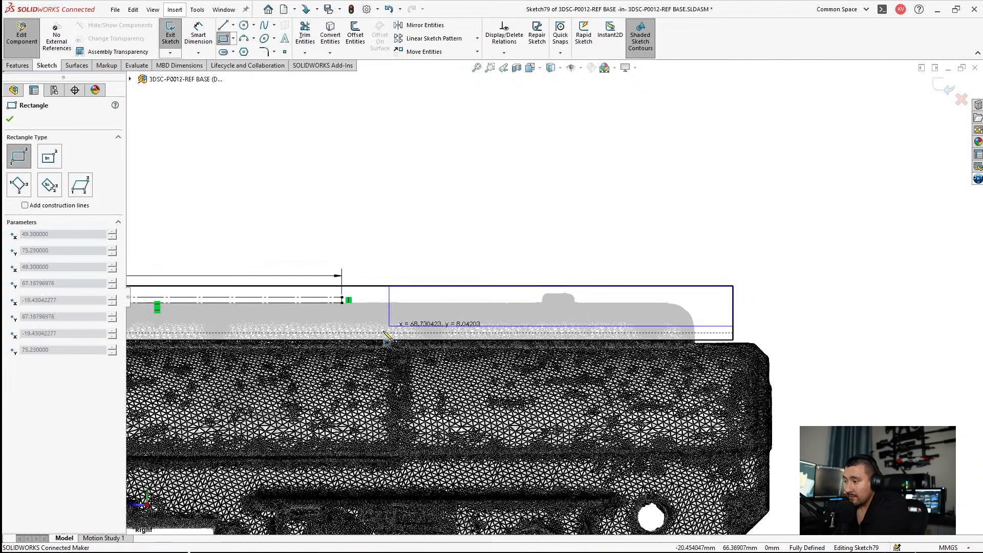
click(385, 340)
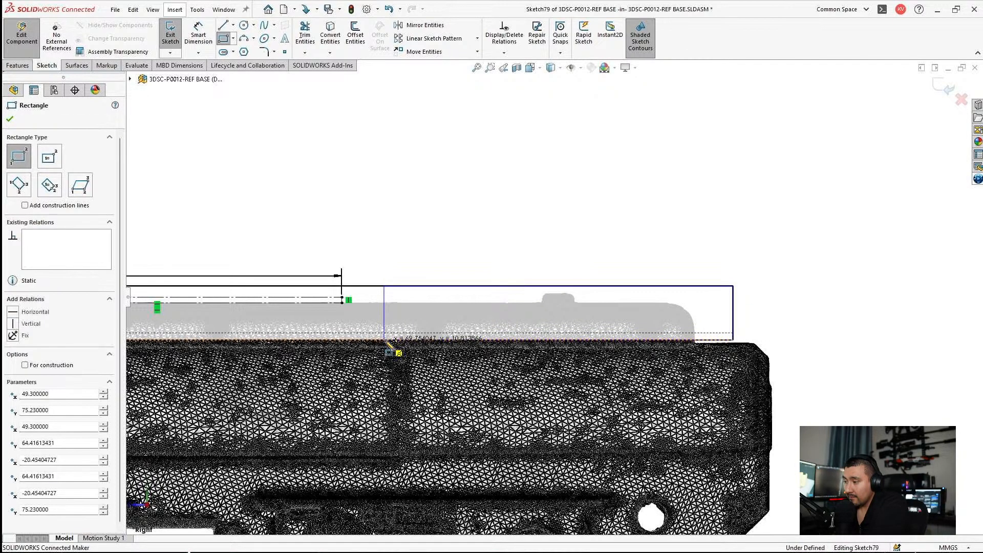
key(Escape)
scroll(369, 318, down, 3)
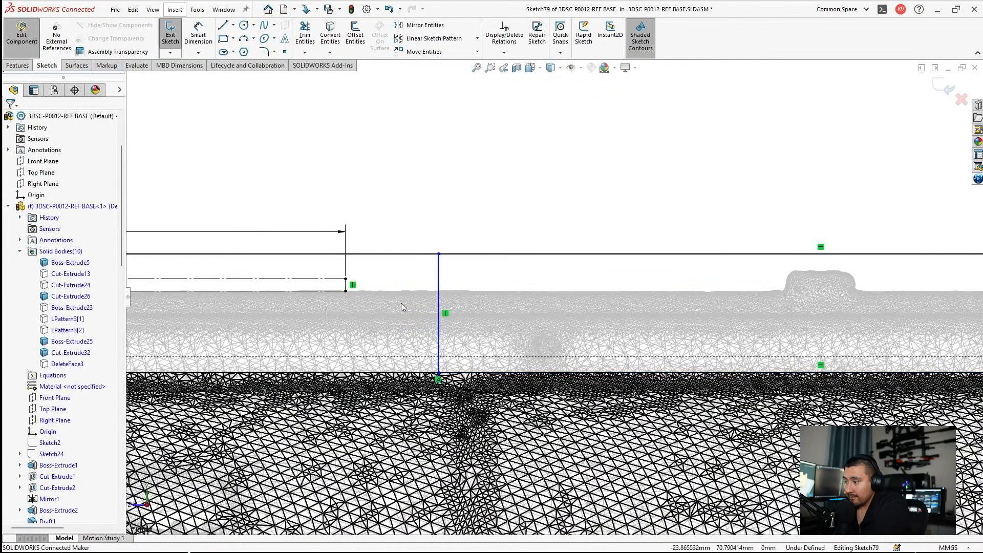
scroll(377, 279, down, 3)
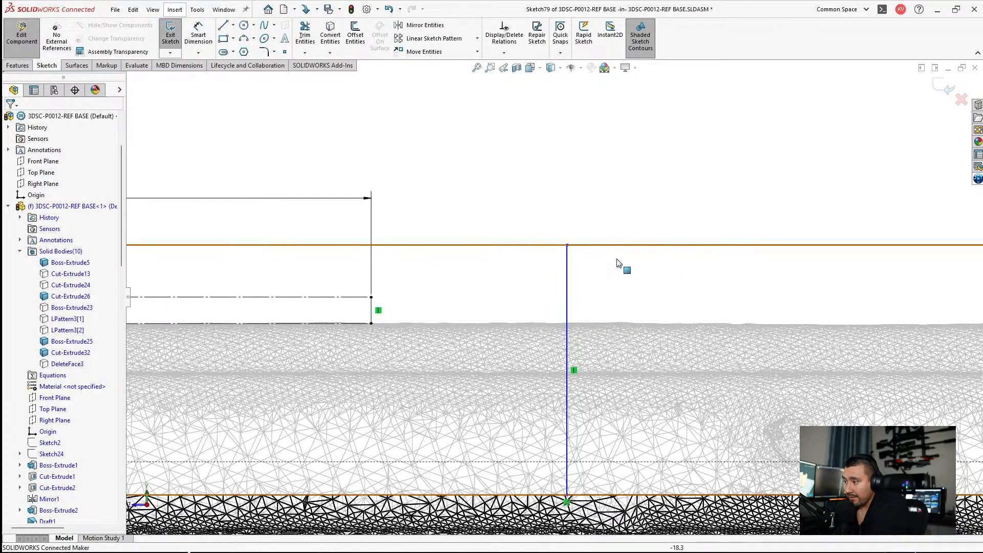
scroll(440, 288, up, 5)
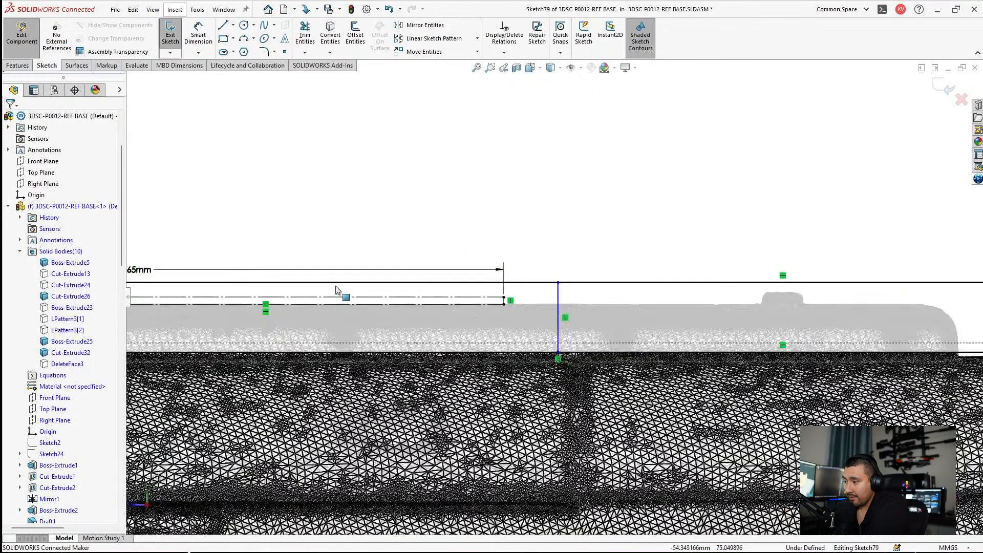
scroll(307, 297, up, 2)
scroll(267, 304, down, 8)
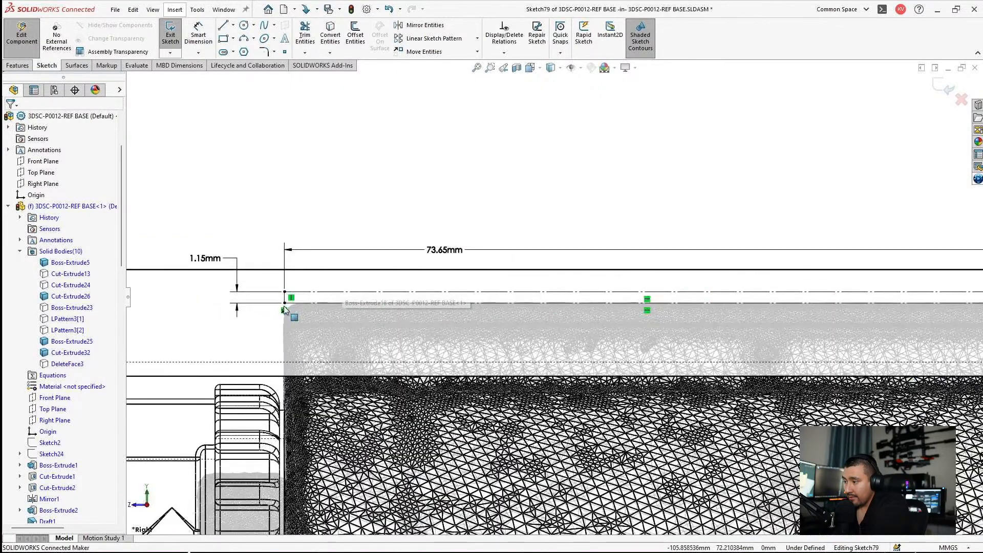
click(222, 26)
key(Escape)
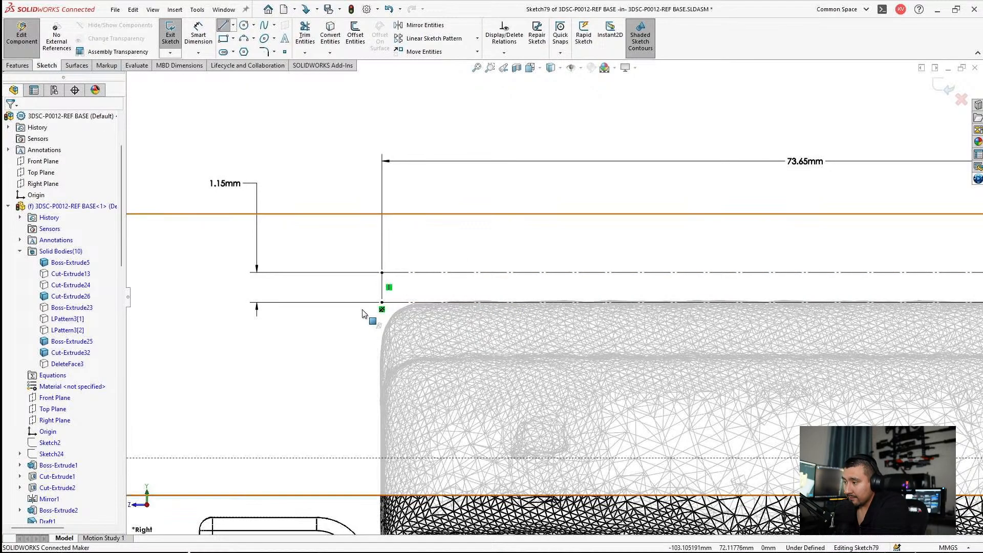
Step: Sketch a corner rectangle about 79.6 mm long and 8.6 mm high from the construction rectangle's upper front corner to the strip's lower edge
scroll(373, 322, up, 2)
scroll(501, 362, down, 1)
scroll(692, 342, up, 5)
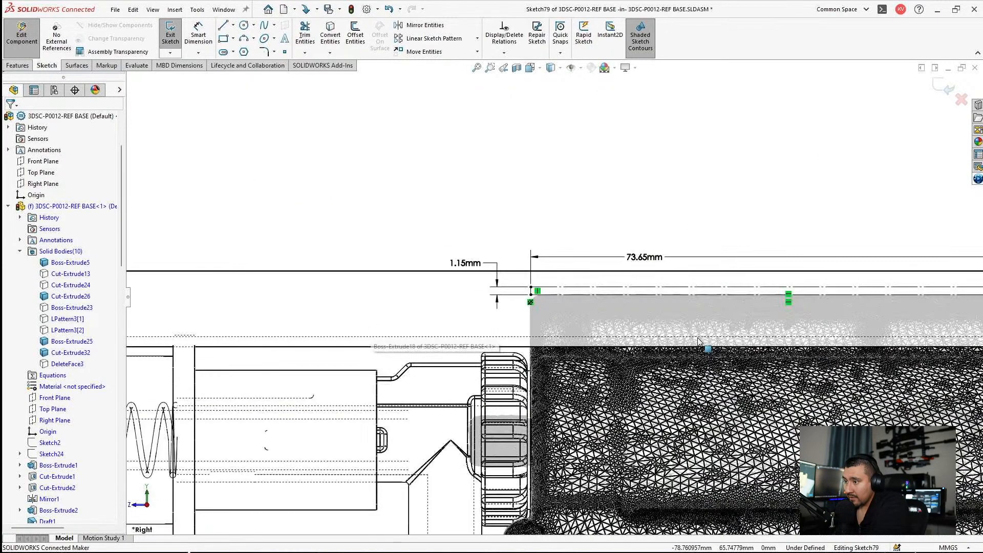
scroll(689, 330, down, 3)
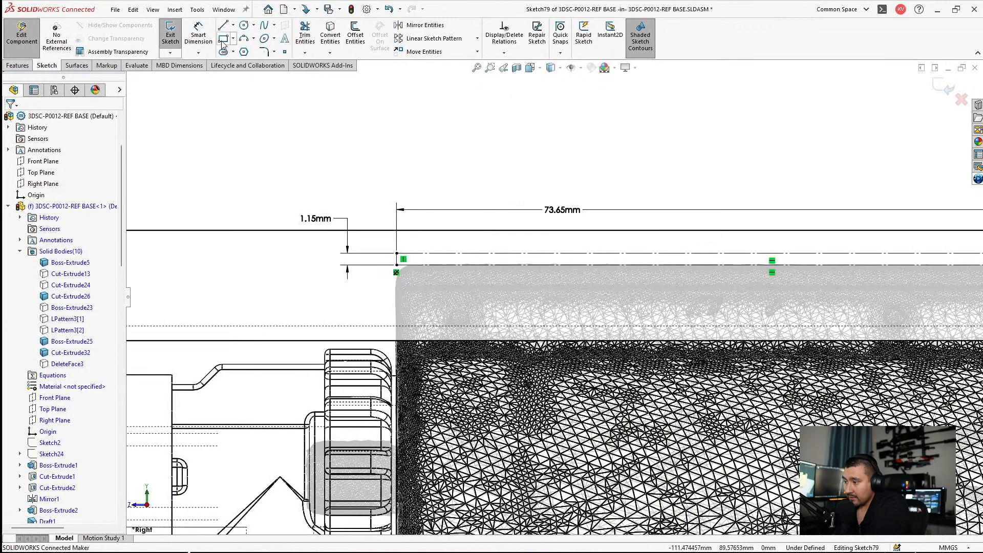
click(223, 38)
click(401, 257)
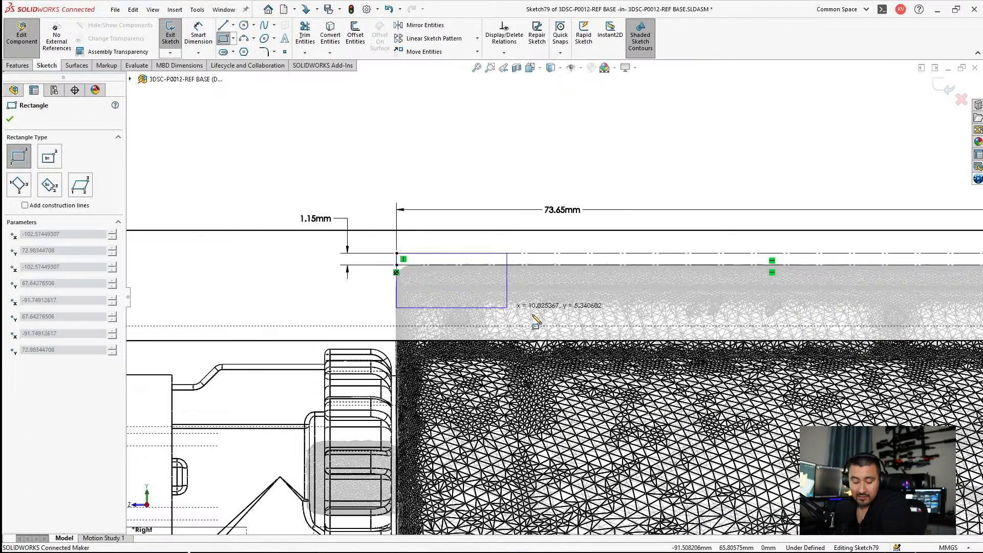
scroll(543, 315, up, 2)
scroll(695, 307, down, 2)
scroll(695, 308, down, 1)
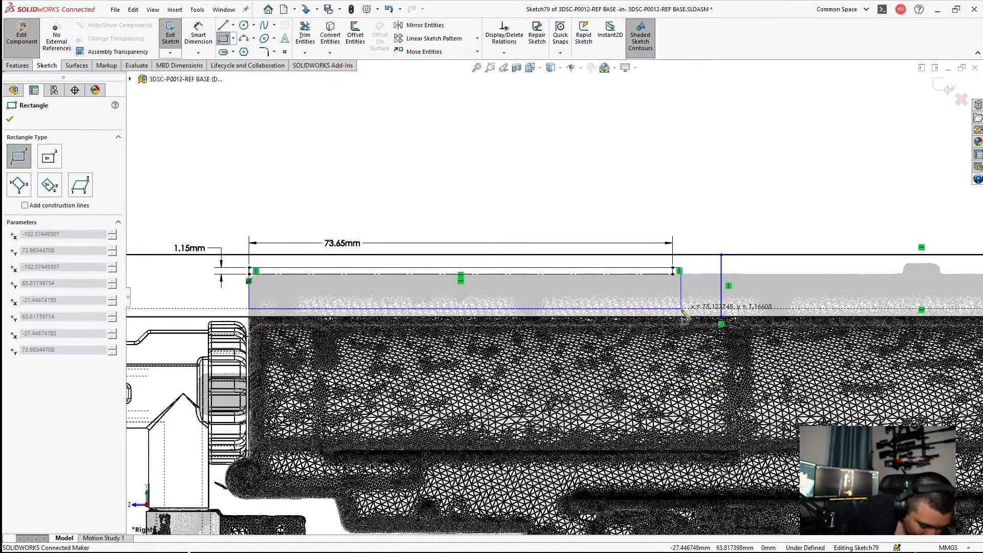
click(709, 317)
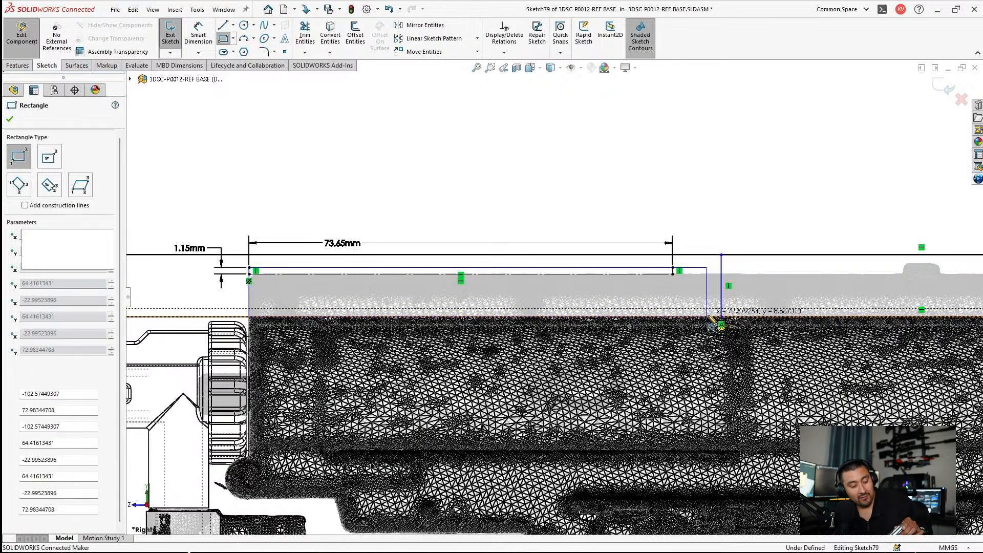
scroll(714, 313, down, 1)
scroll(713, 314, down, 2)
key(Escape)
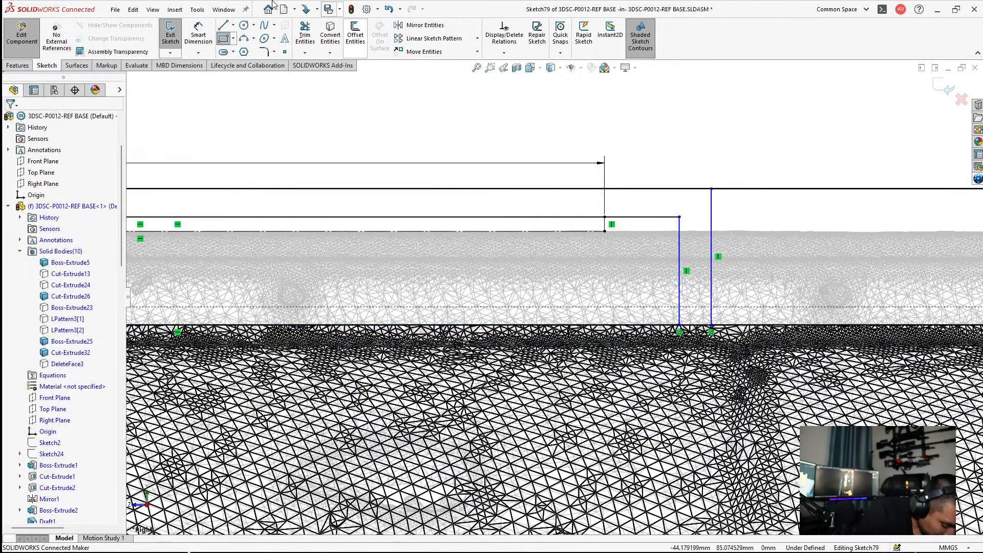
Step: Trim away the rear and lower edges of the new front rectangle
click(305, 35)
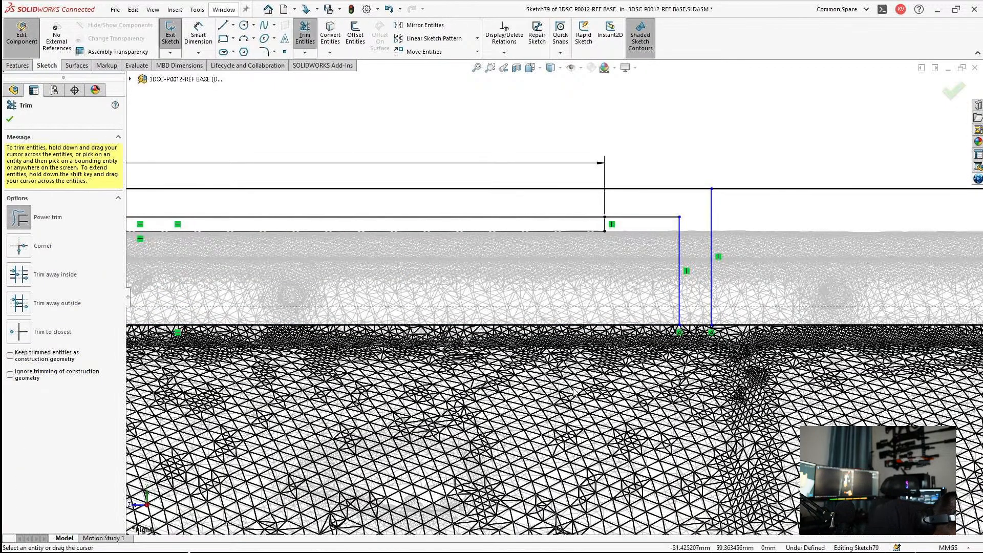
drag(671, 296, 690, 287)
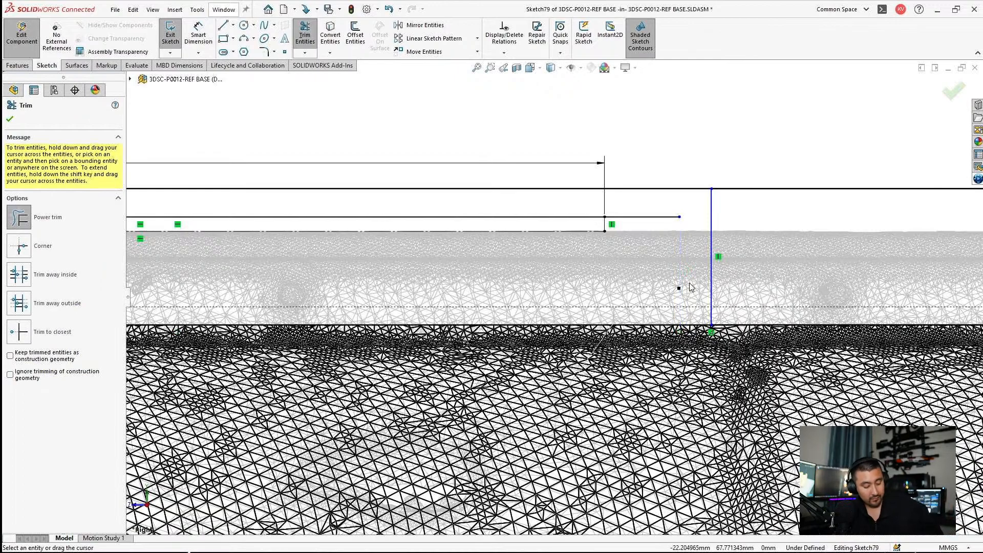
key(Escape)
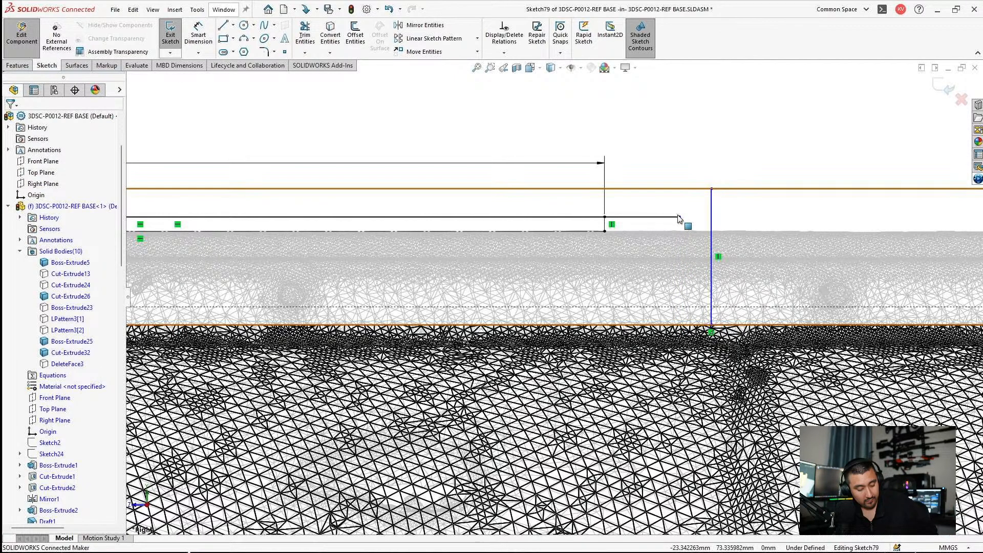
mouse_move(680, 217)
mouse_down()
mouse_move(714, 220)
mouse_move(686, 233)
mouse_up()
key(Escape)
scroll(666, 220, down, 1)
scroll(668, 217, down, 1)
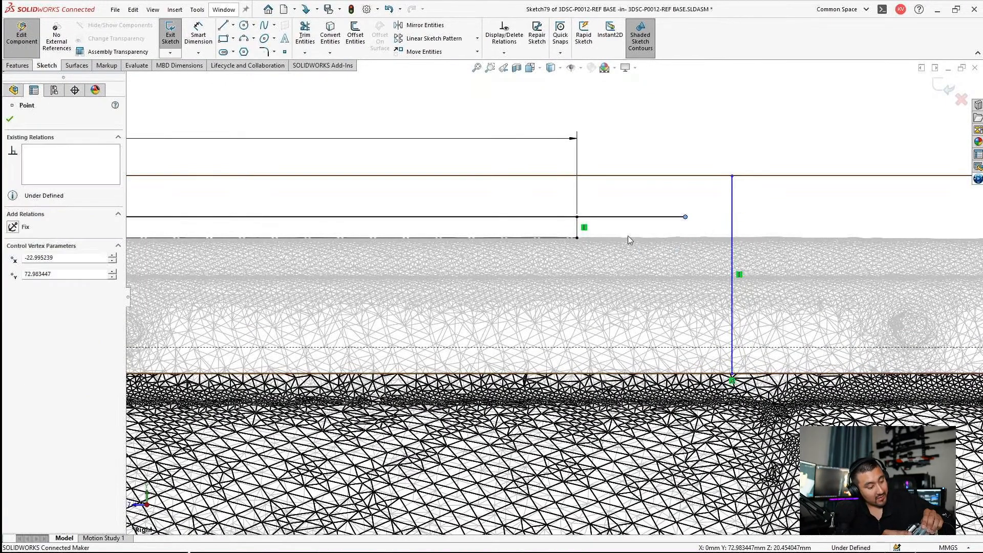
key(Escape)
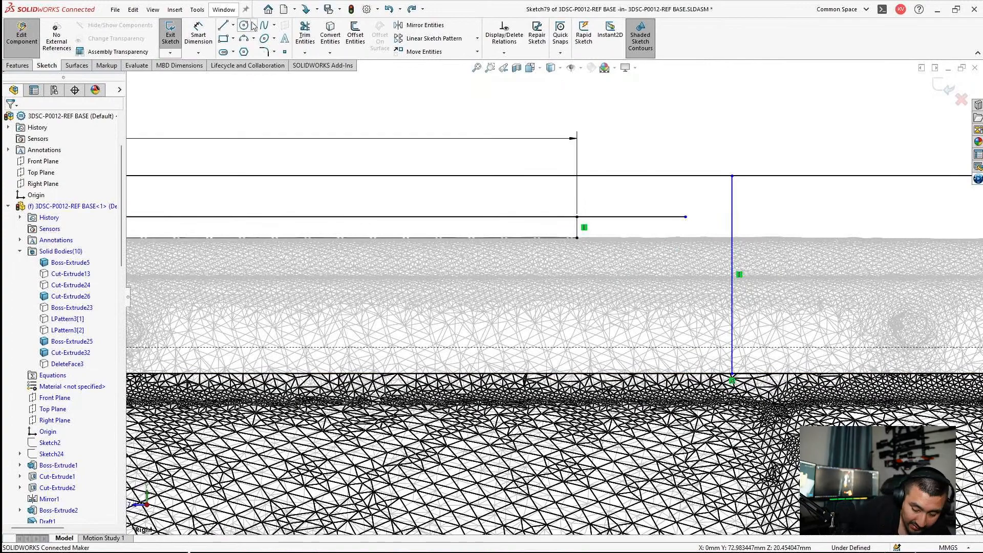
Step: Draw a 1.15 mm vertical line and a horizontal line to the rear rectangle, and move their shared corner onto the construction rectangle's lower rear corner
click(224, 25)
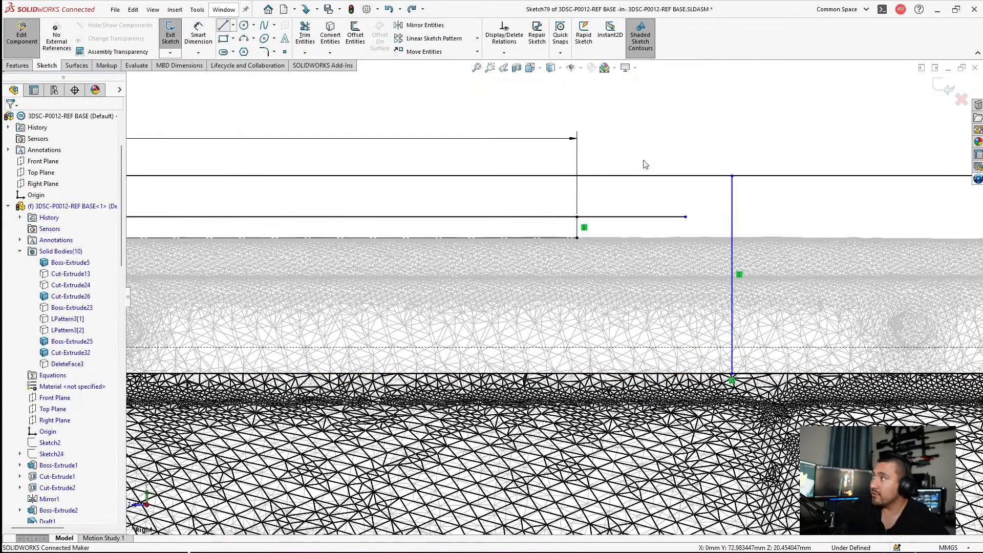
click(686, 217)
click(686, 238)
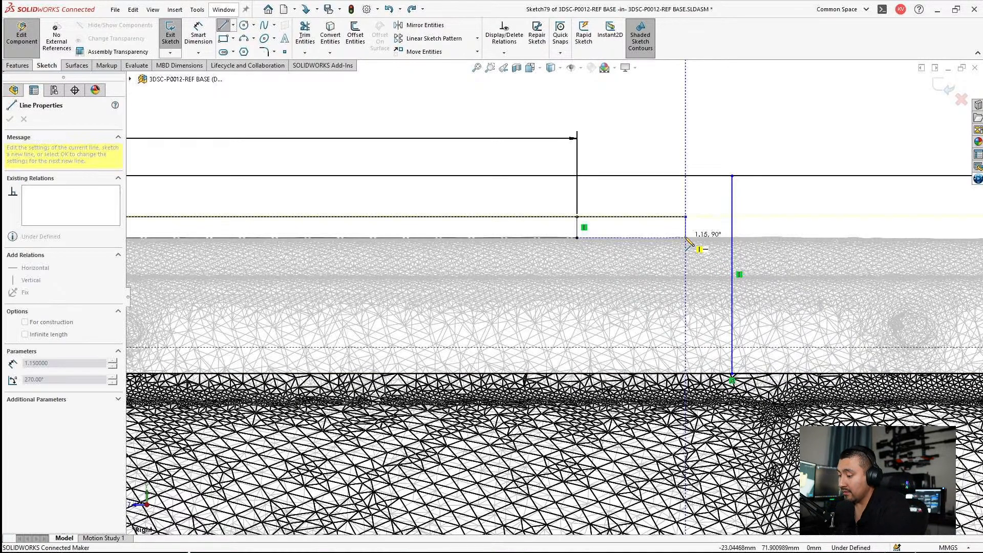
click(733, 237)
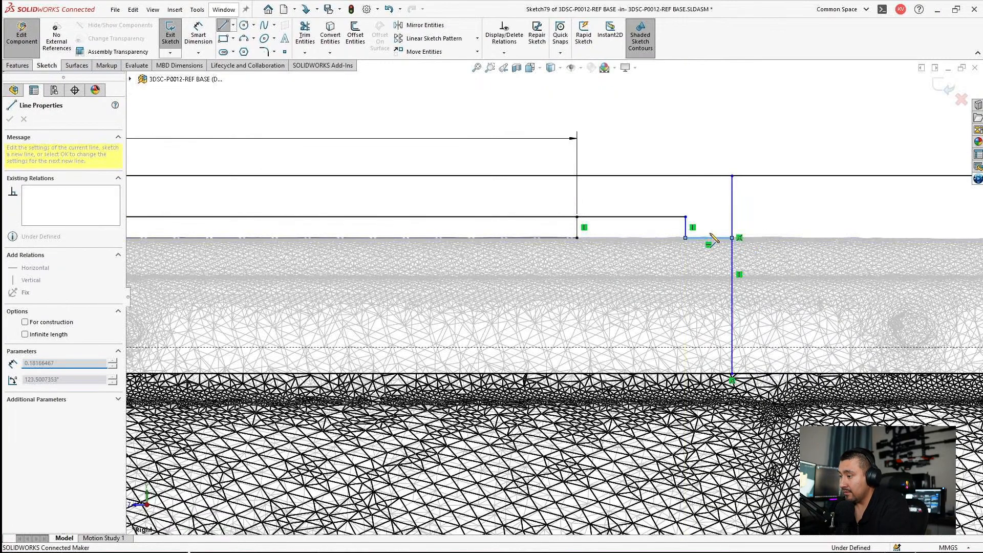
key(Escape)
drag(686, 237, 577, 237)
key(Escape)
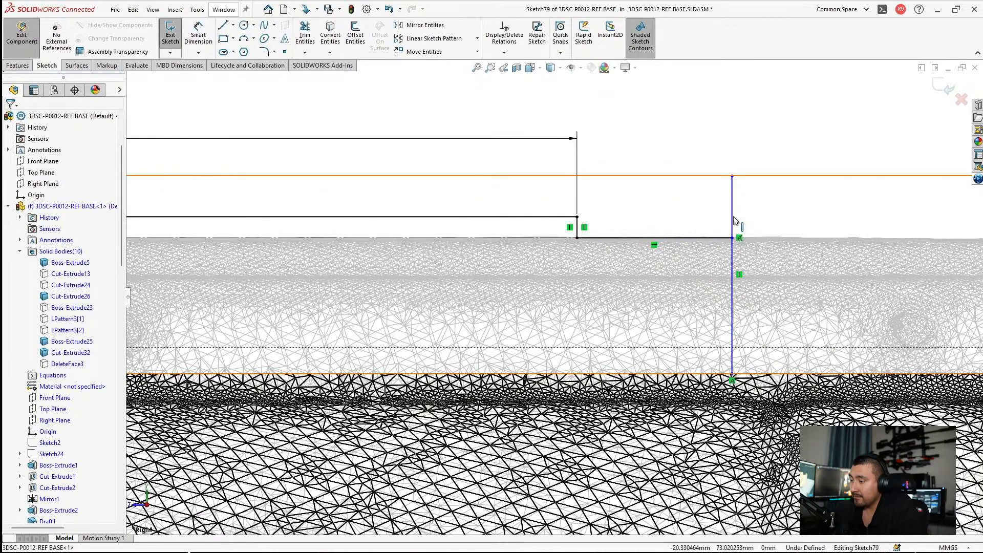
Step: Dimension the rear rectangle's vertical front edge 2.5 mm from the short 1.15 mm vertical line
drag(733, 220, 681, 229)
drag(694, 232, 694, 232)
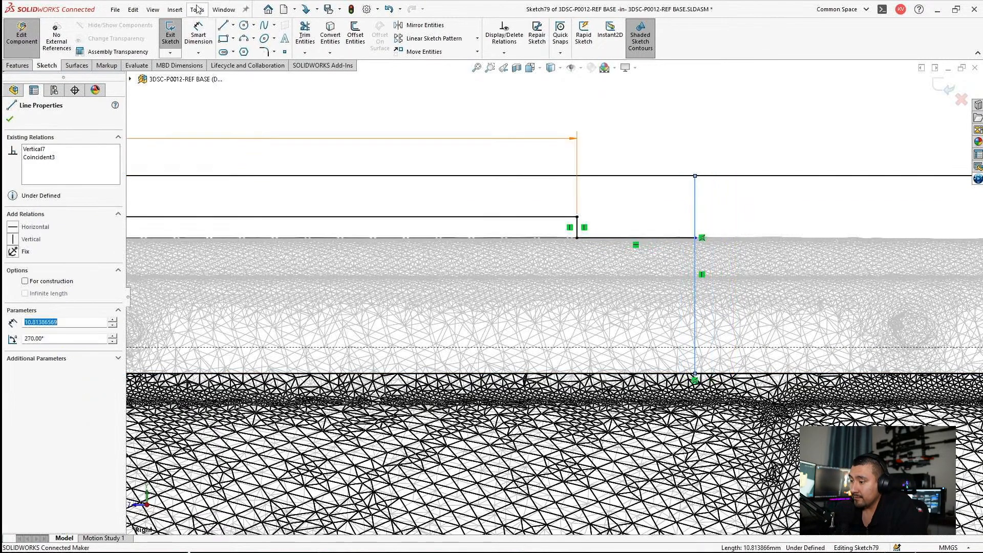
click(198, 35)
click(696, 213)
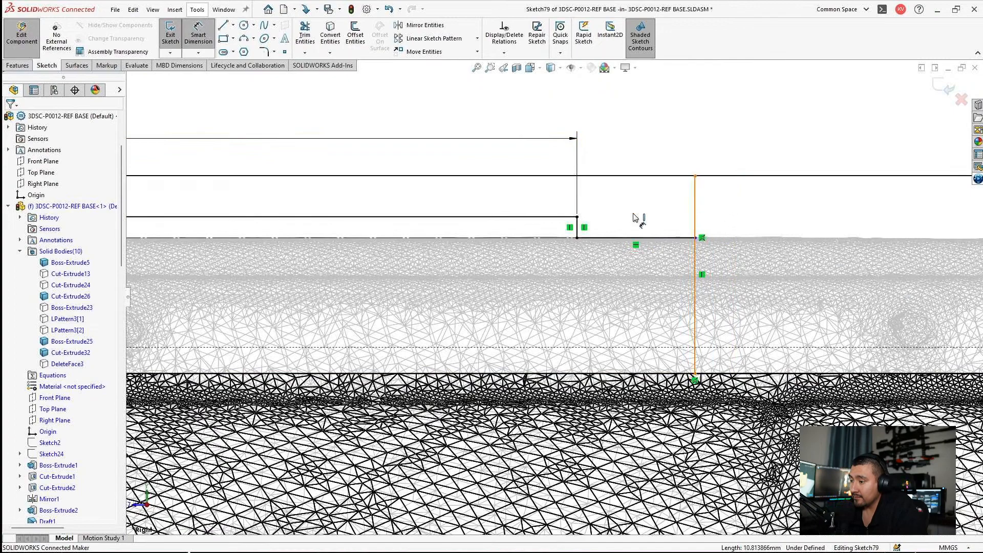
click(580, 227)
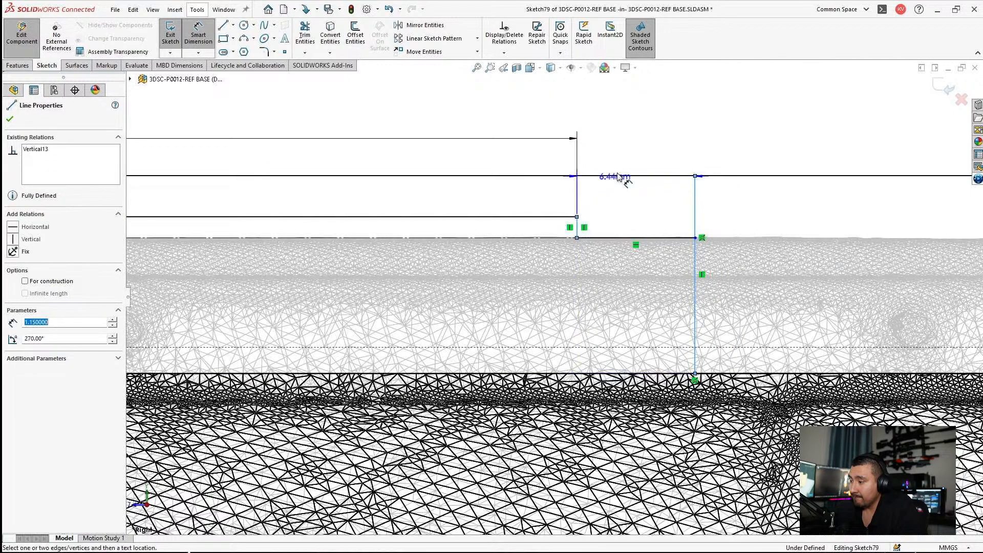
click(629, 153)
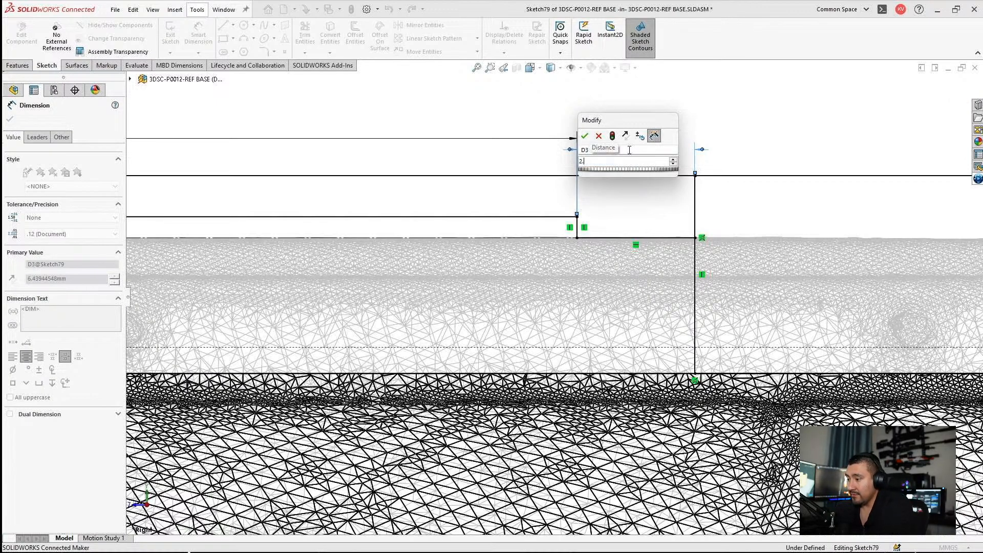
key(Return)
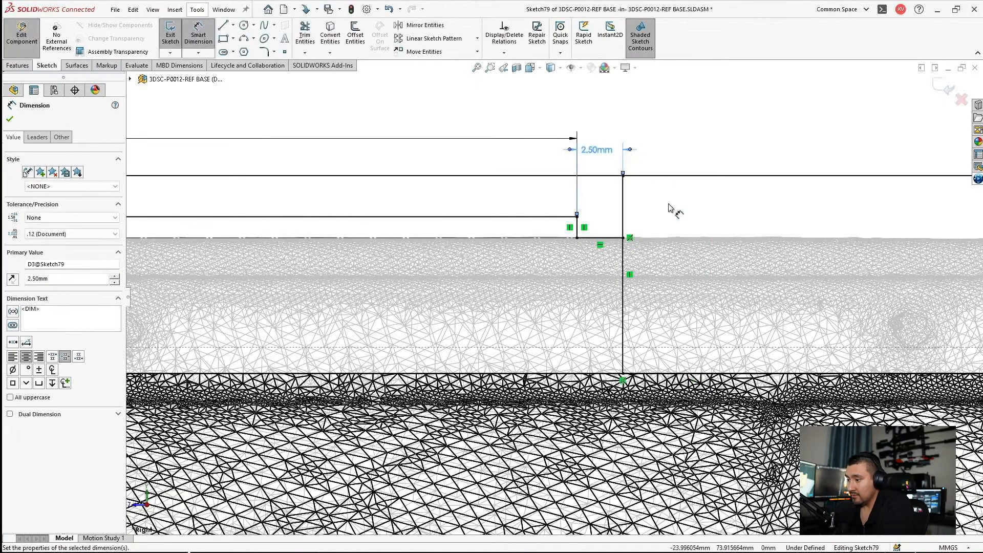
key(Escape)
Step: Examine the clearance profile's fit over the gearbox top, from its raised rear bump to its front end by the hopup
scroll(525, 279, up, 3)
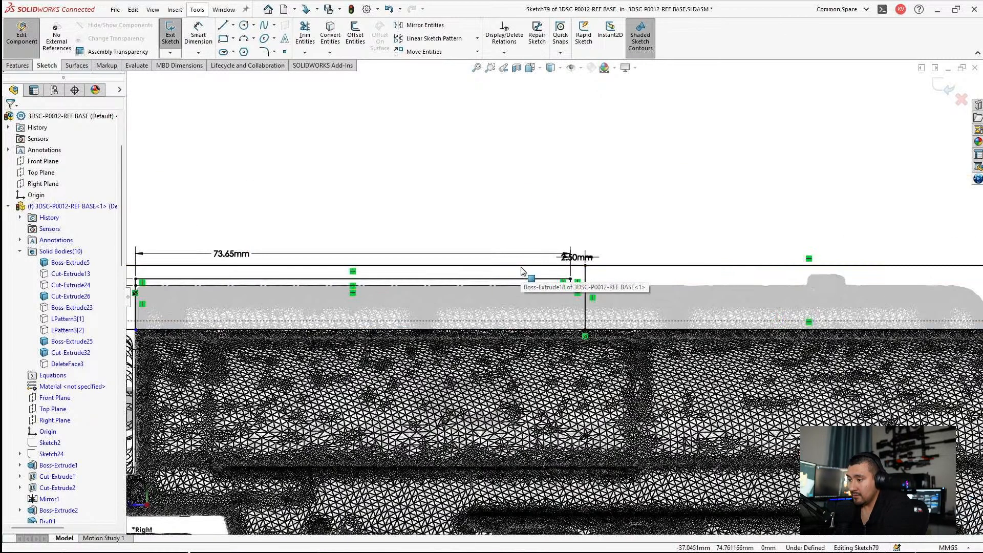
scroll(549, 281, down, 1)
scroll(816, 276, down, 2)
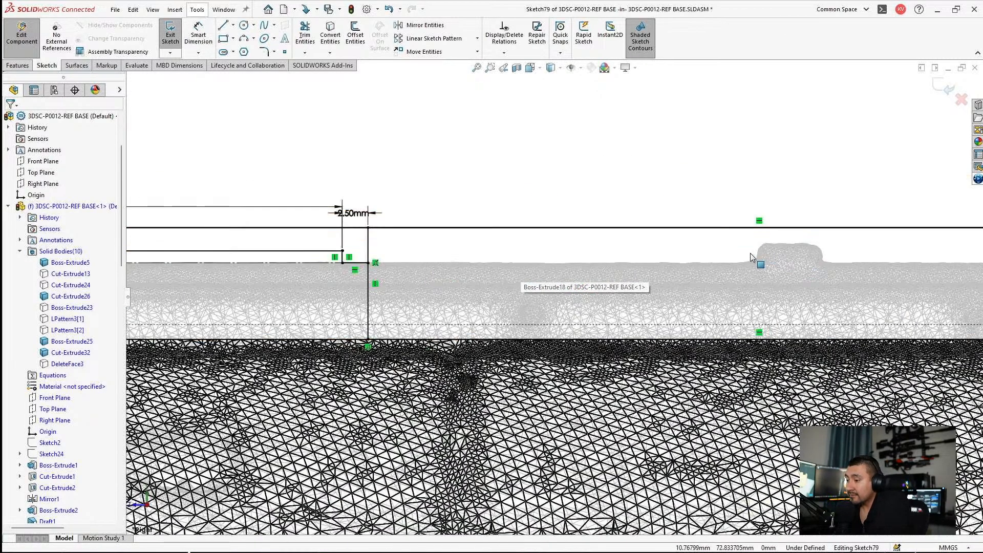
scroll(796, 305, up, 4)
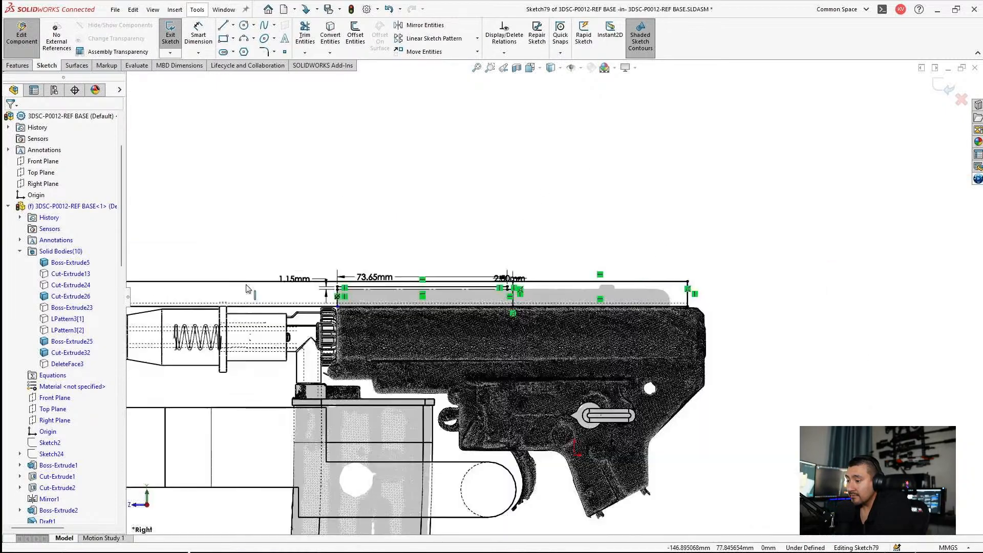
scroll(384, 301, down, 4)
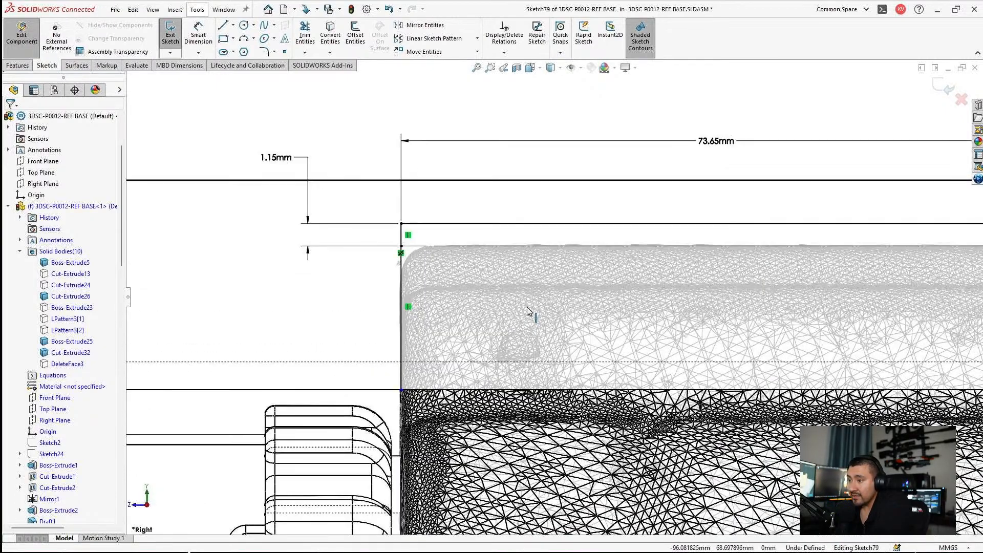
scroll(461, 297, up, 4)
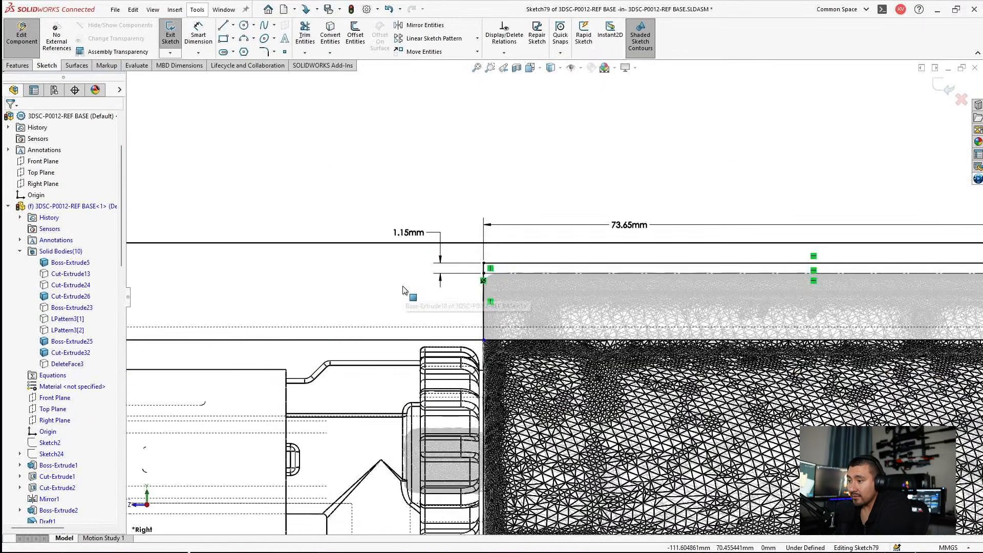
scroll(583, 310, up, 3)
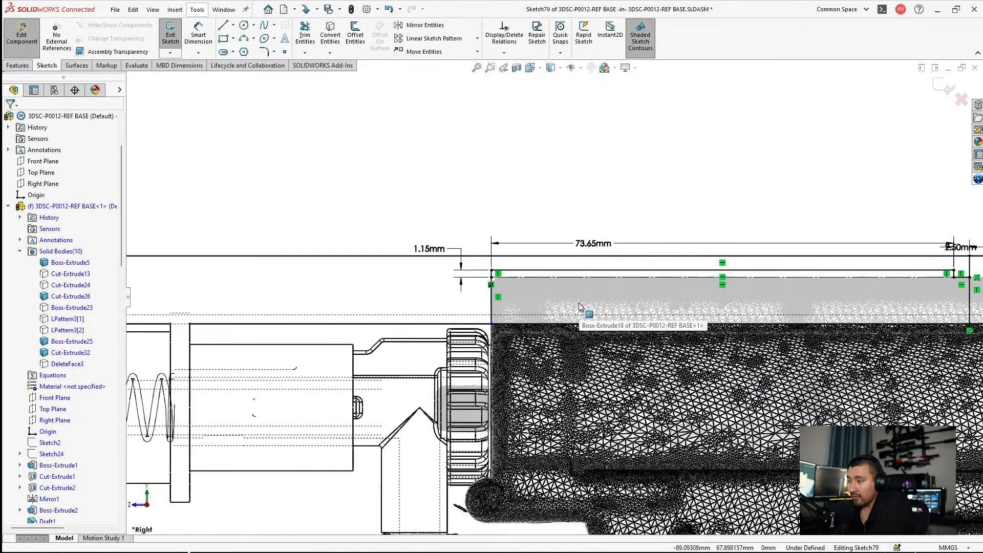
scroll(410, 285, down, 3)
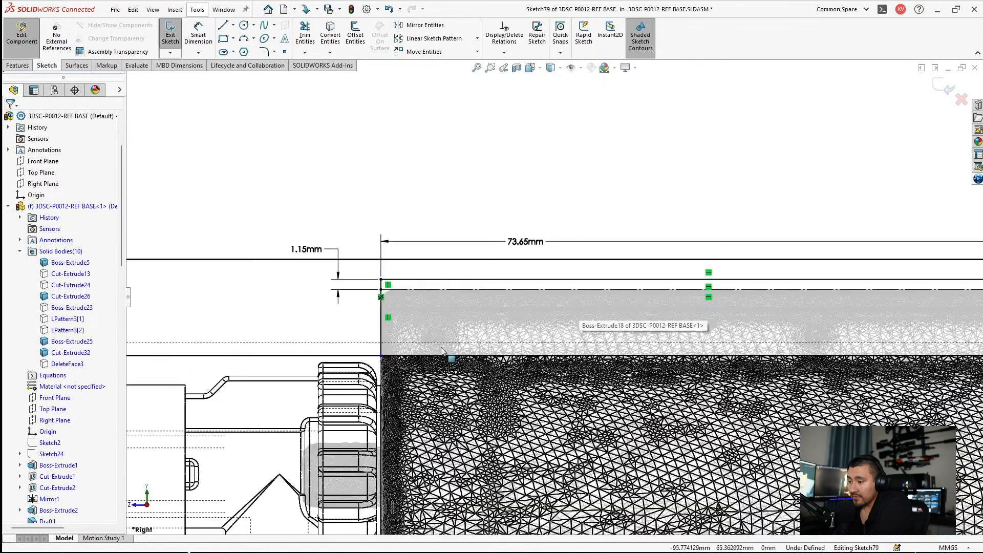
scroll(553, 299, up, 6)
scroll(517, 301, down, 3)
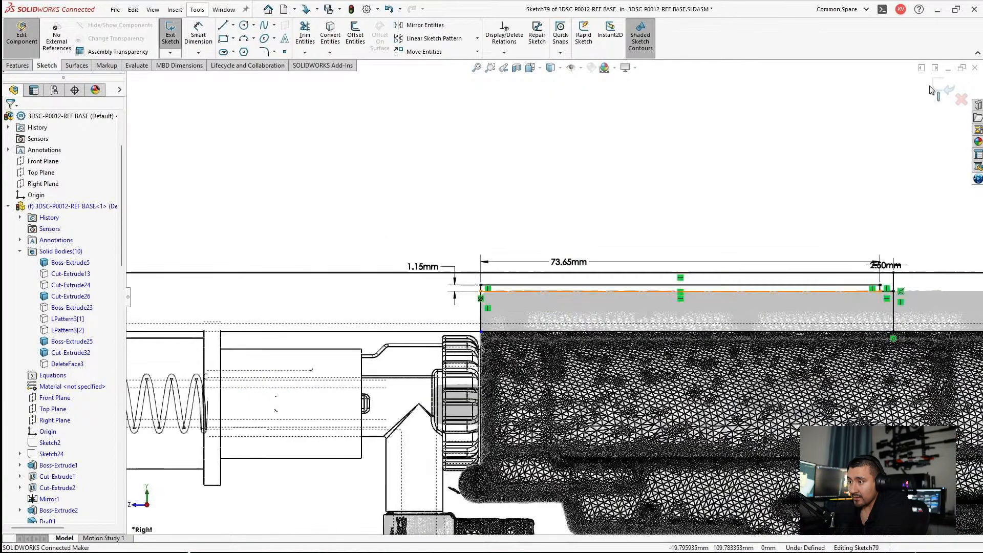
Step: Exit the sketch and component editing, and open the 3DSC-P0012-REF BASE part in its own window
click(948, 88)
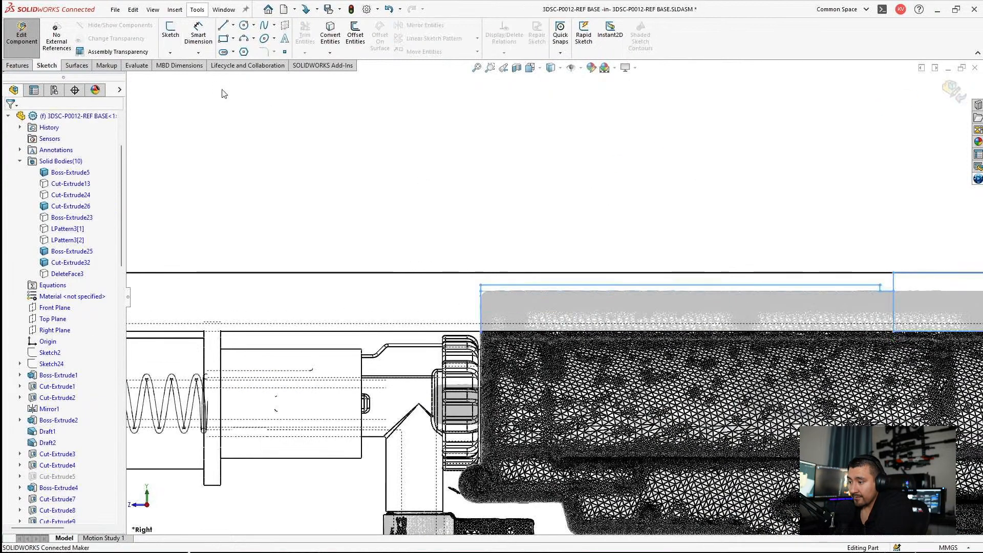
click(21, 39)
click(45, 116)
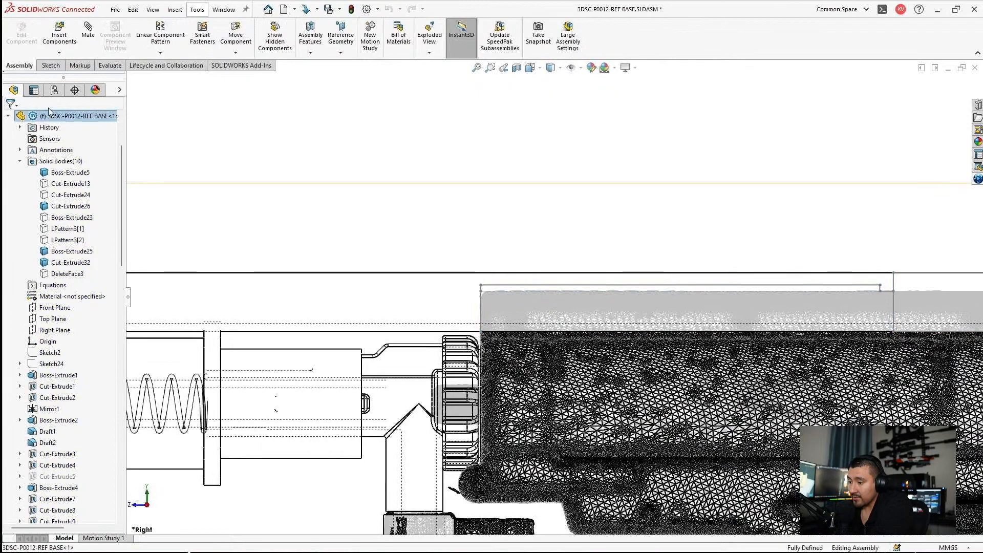
click(49, 83)
Step: Open the clearance sketch, Sketch79, for editing in the part
scroll(70, 287, down, 15)
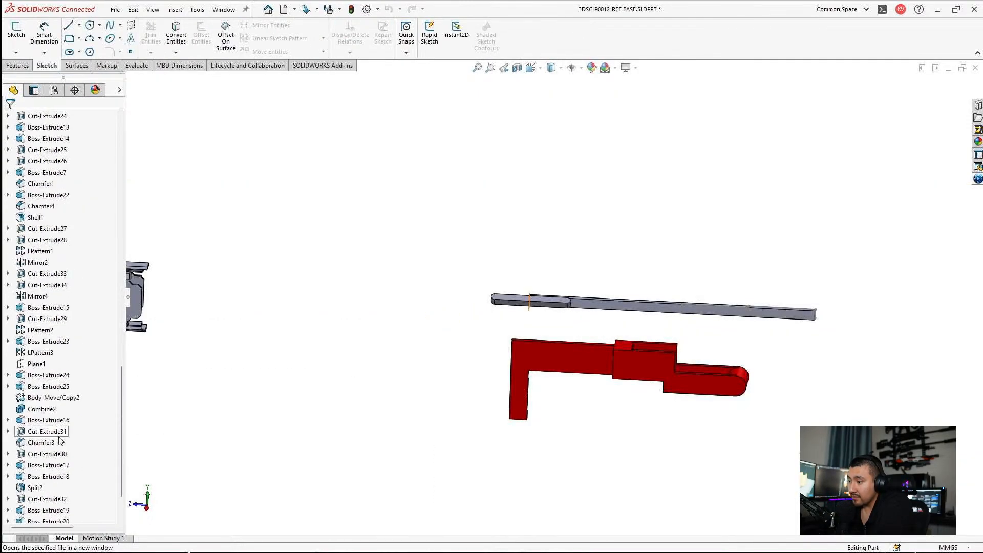
click(44, 511)
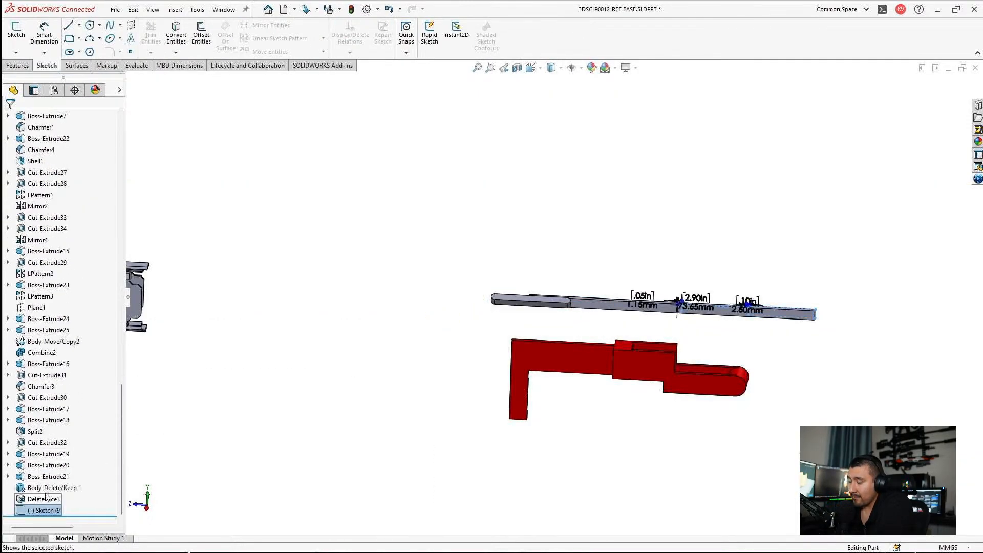
right_click(43, 511)
click(47, 308)
scroll(568, 256, down, 10)
Step: Trim the rear rectangle's front edge below the 2.5 mm step, and extend the profile's lower edge to the front rectangle's lower front corner
click(151, 33)
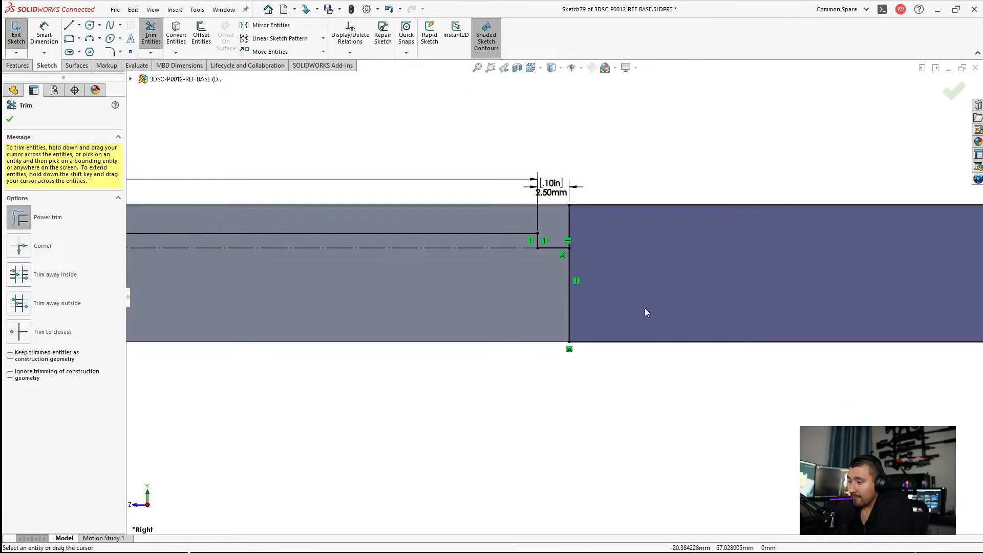
drag(642, 303, 556, 314)
scroll(555, 298, up, 6)
key(Escape)
mouse_move(559, 309)
mouse_down()
mouse_move(317, 329)
mouse_move(270, 311)
mouse_move(290, 309)
mouse_up()
scroll(370, 275, down, 5)
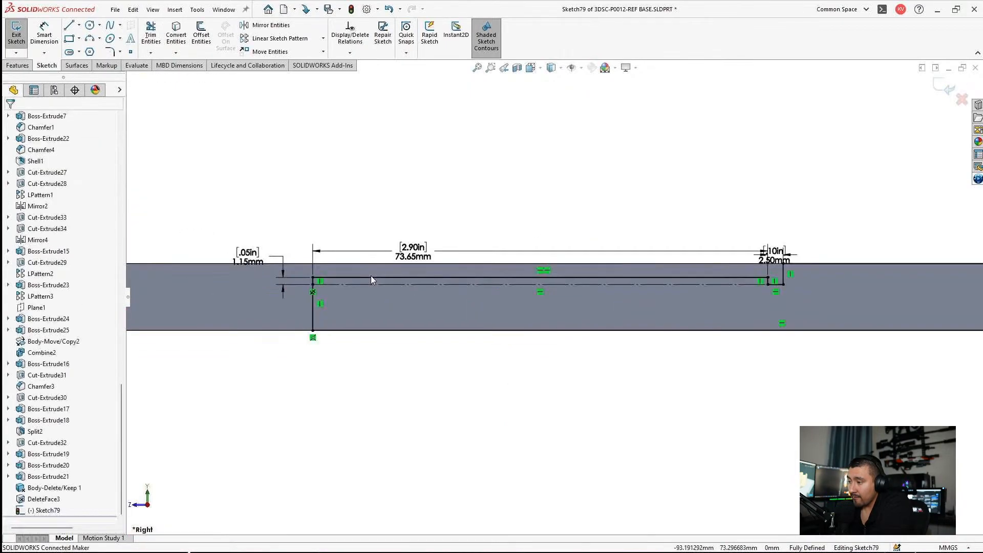
Step: Draw a horizontal line about 13.75 mm forward from the 1.15 mm step's lower corner, and a vertical line down to the strip's lower edge
scroll(398, 293, up, 3)
scroll(390, 301, down, 7)
right_drag(409, 241, 487, 186)
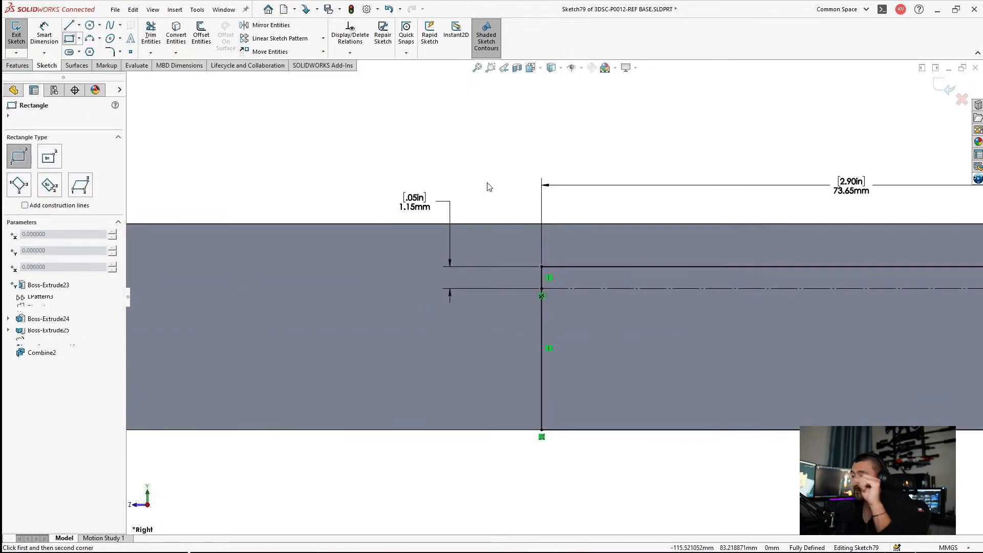
key(l)
click(542, 289)
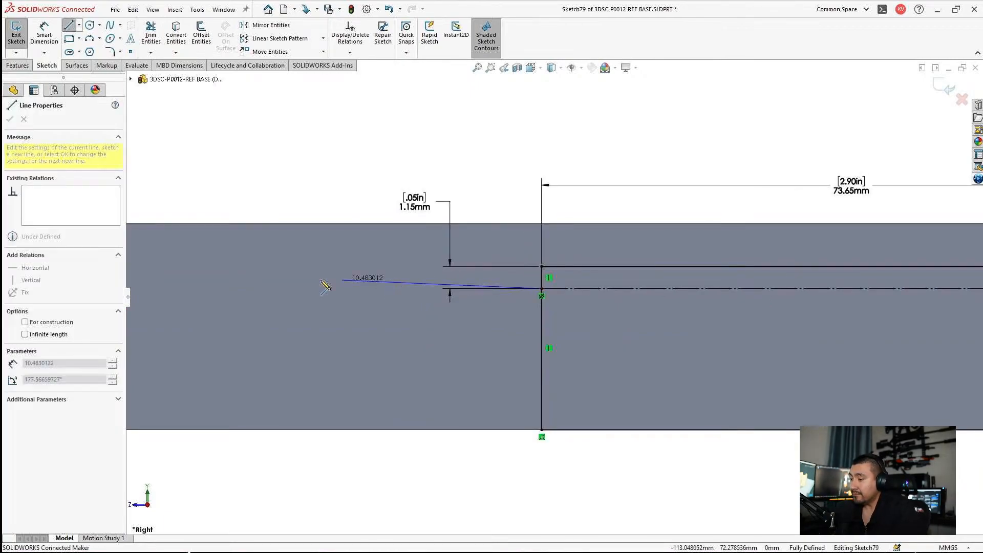
click(280, 288)
click(279, 430)
key(Escape)
Step: Trim the old front vertical edge below the new horizontal line, and extend the profile's lower edge to the new vertical line
click(156, 41)
drag(523, 353, 561, 361)
key(Escape)
drag(541, 430, 280, 430)
scroll(608, 388, up, 5)
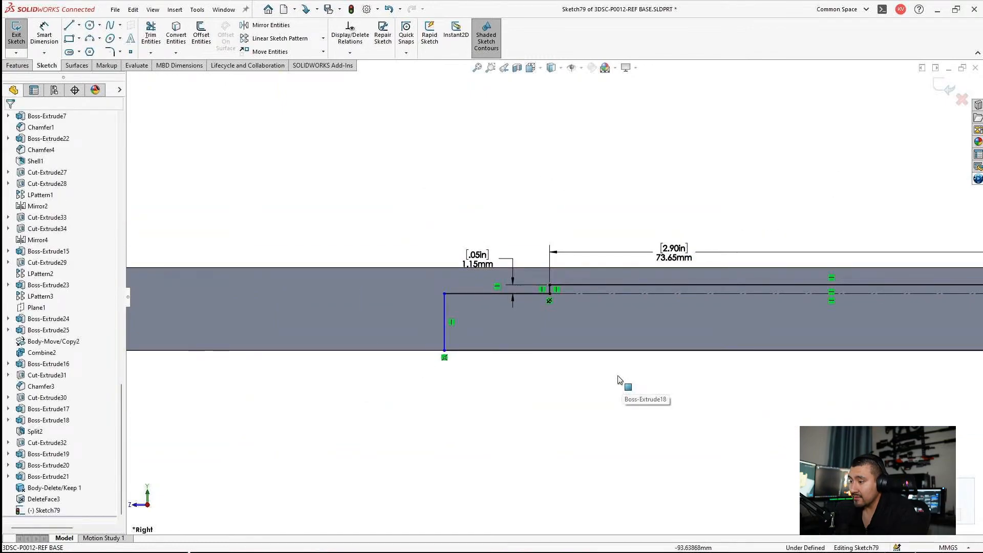
Step: Move the new vertical front line forward until the horizontal line is about 38.8 mm long
scroll(643, 348, up, 3)
scroll(659, 301, down, 2)
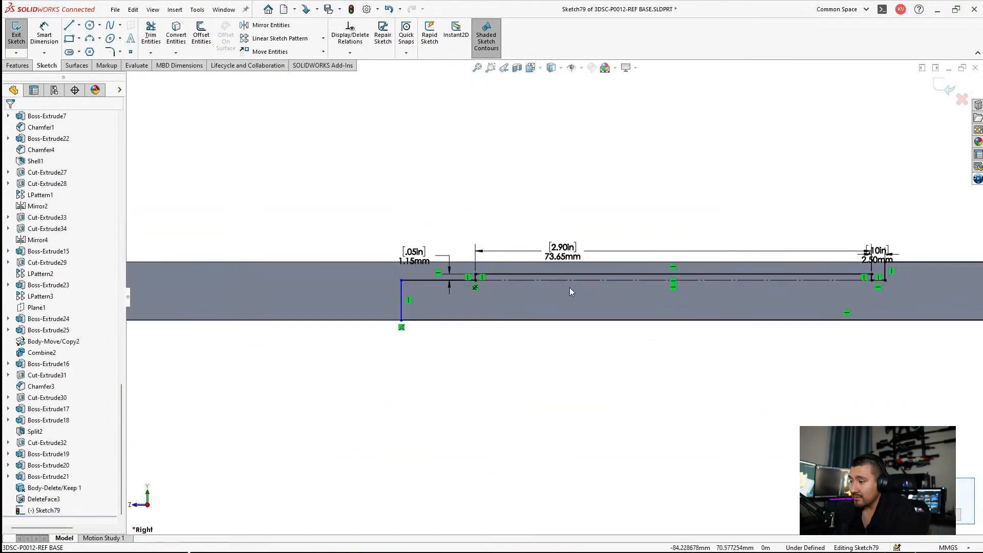
scroll(570, 287, down, 1)
drag(363, 299, 222, 295)
click(373, 358)
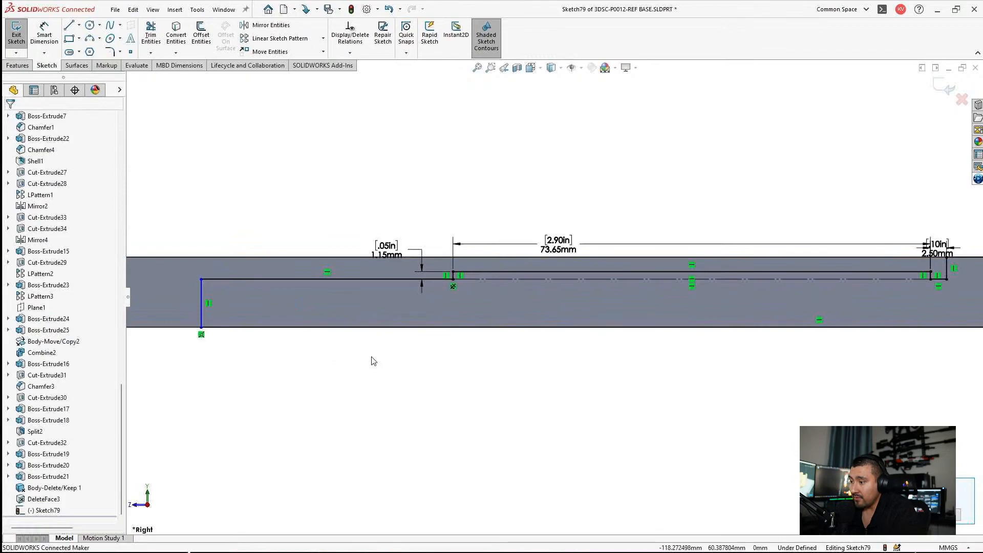
Step: Check the front horizontal line and the raised section's upper edge against the rest of the profile
scroll(570, 294, up, 2)
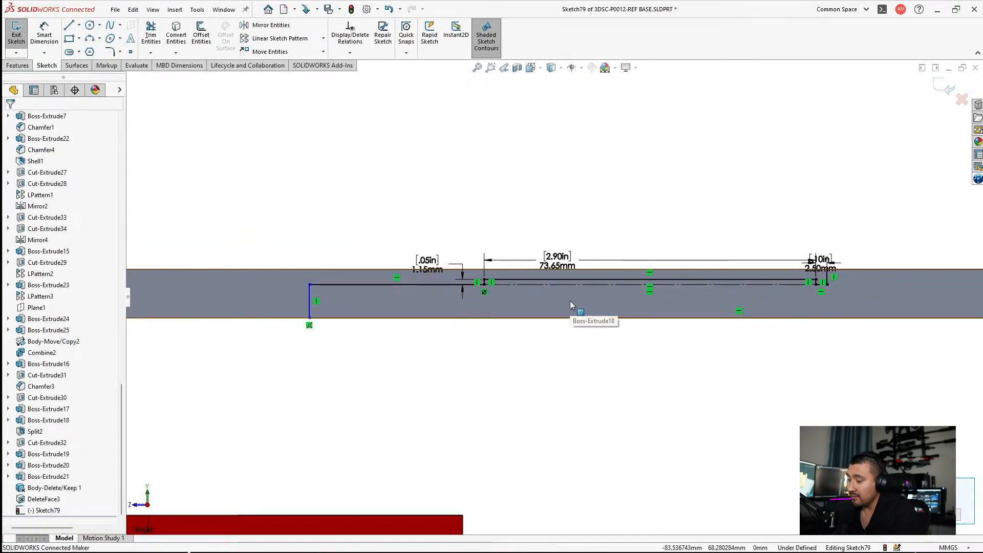
scroll(659, 288, down, 2)
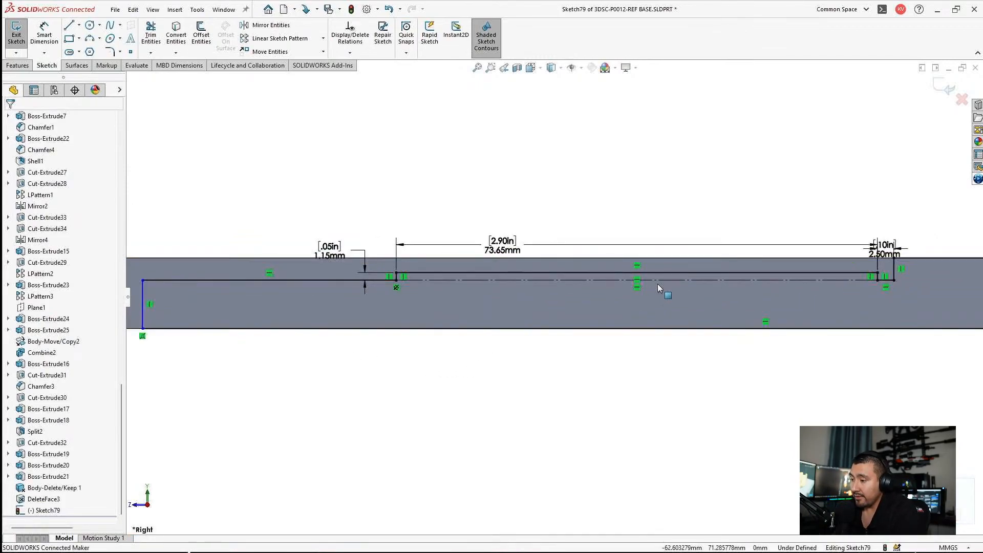
click(279, 281)
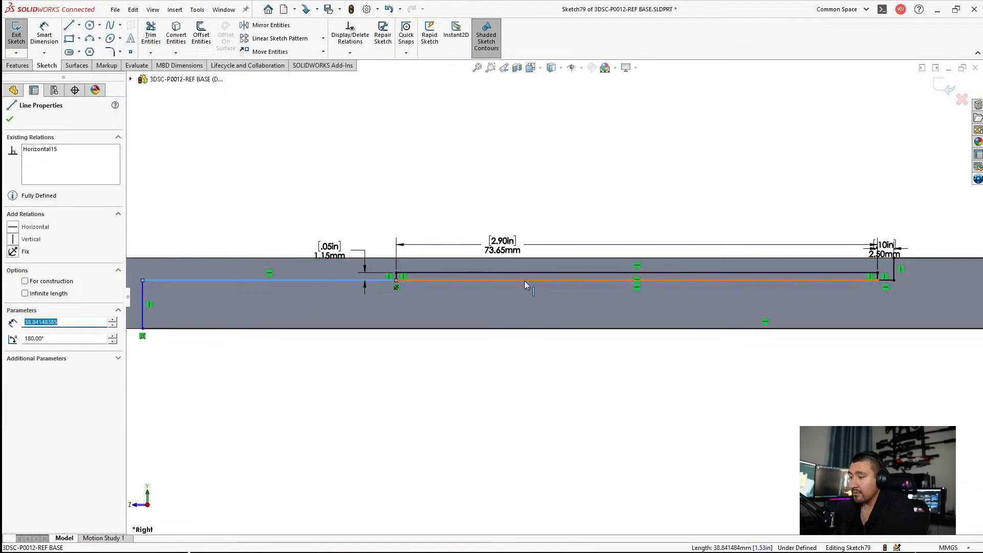
scroll(524, 281, down, 2)
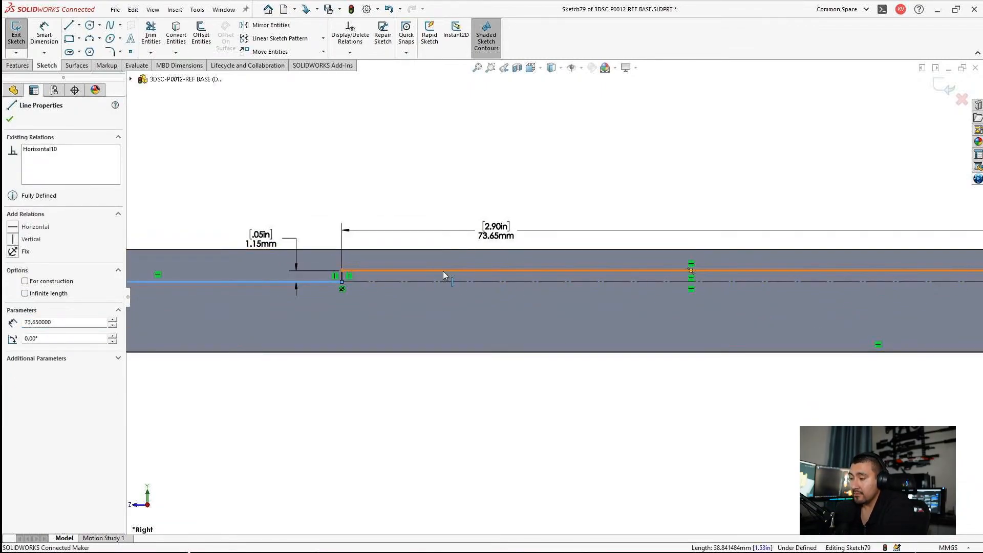
ctrl+click(444, 271)
scroll(589, 296, up, 2)
click(485, 375)
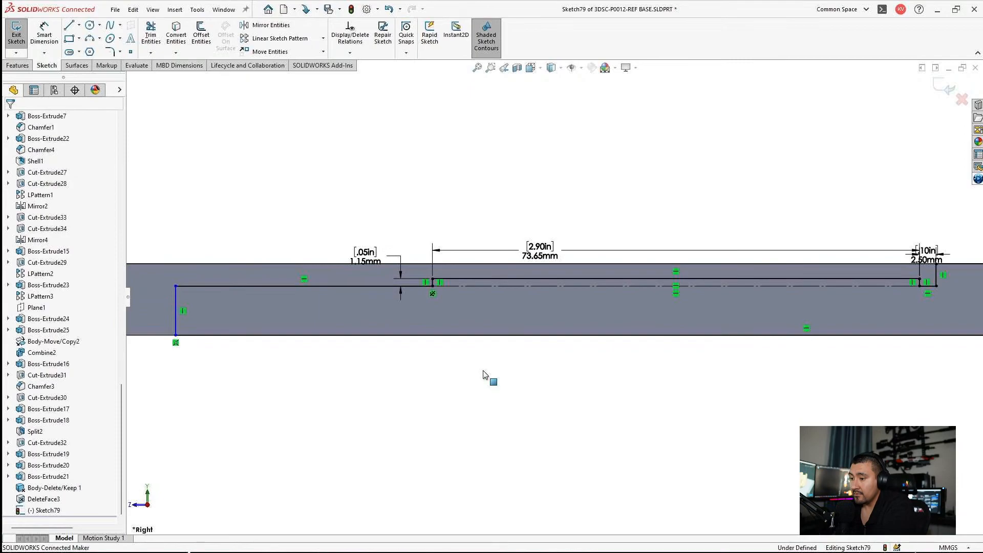
scroll(358, 331, up, 2)
Step: Dimension the front horizontal line to 80 mm
click(44, 35)
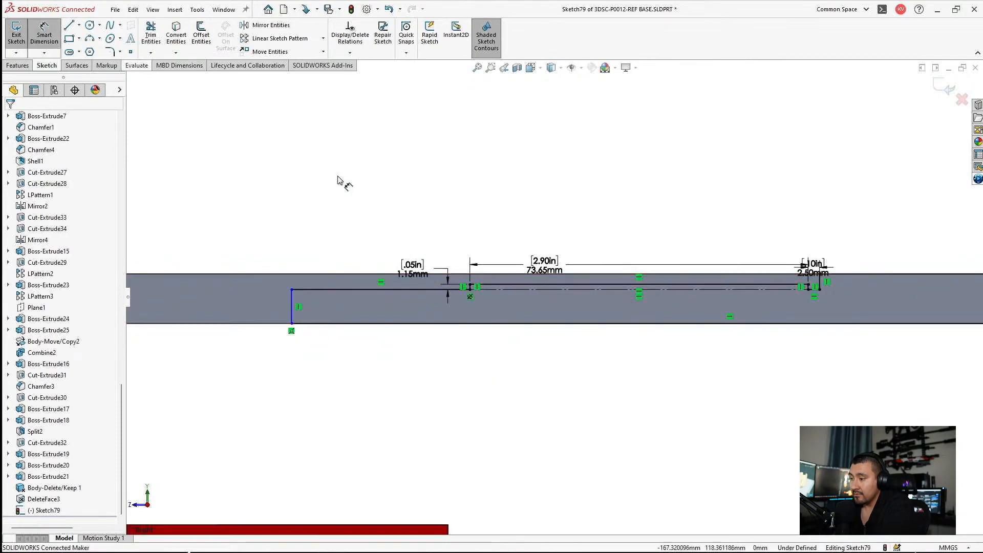
click(349, 288)
click(361, 228)
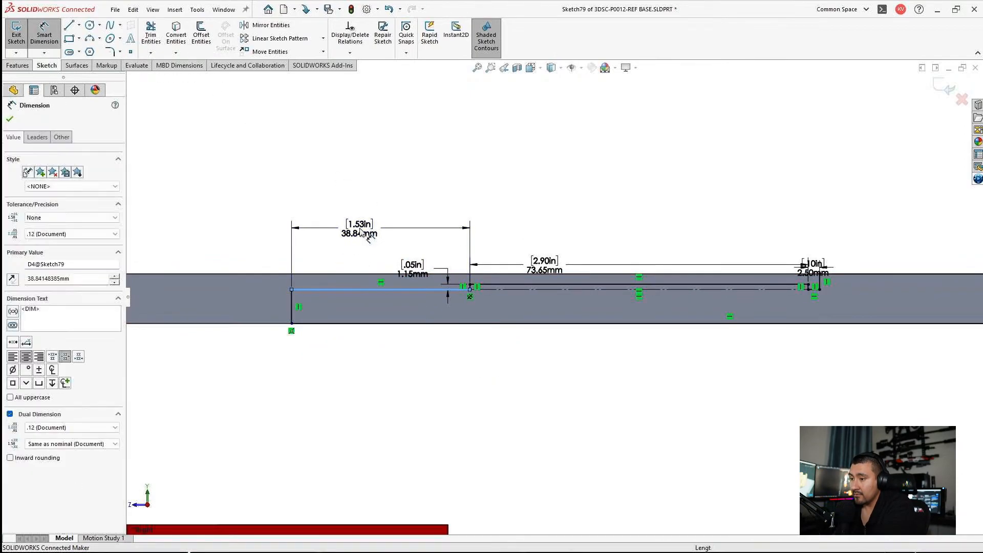
text(80)
key(Return)
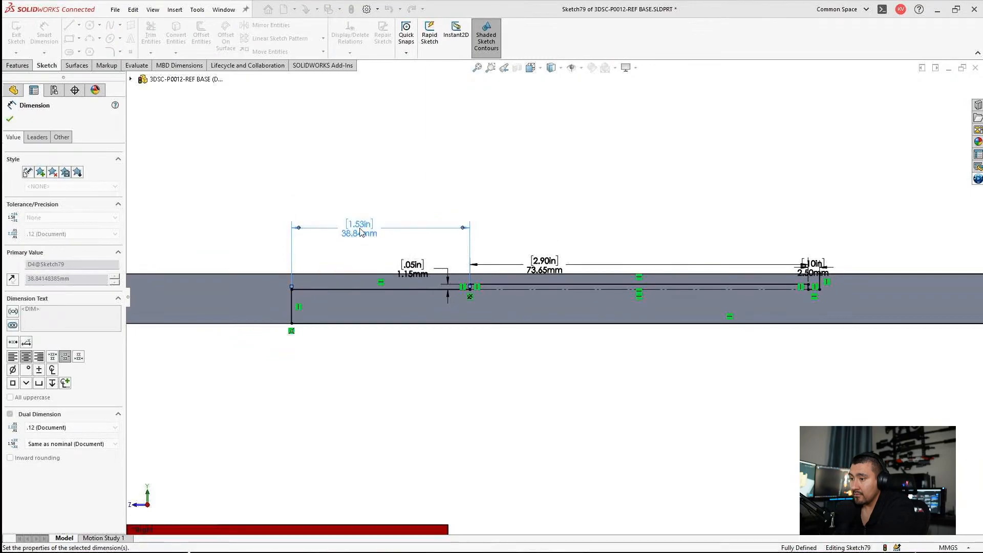
click(355, 192)
scroll(307, 279, up, 5)
scroll(480, 300, down, 2)
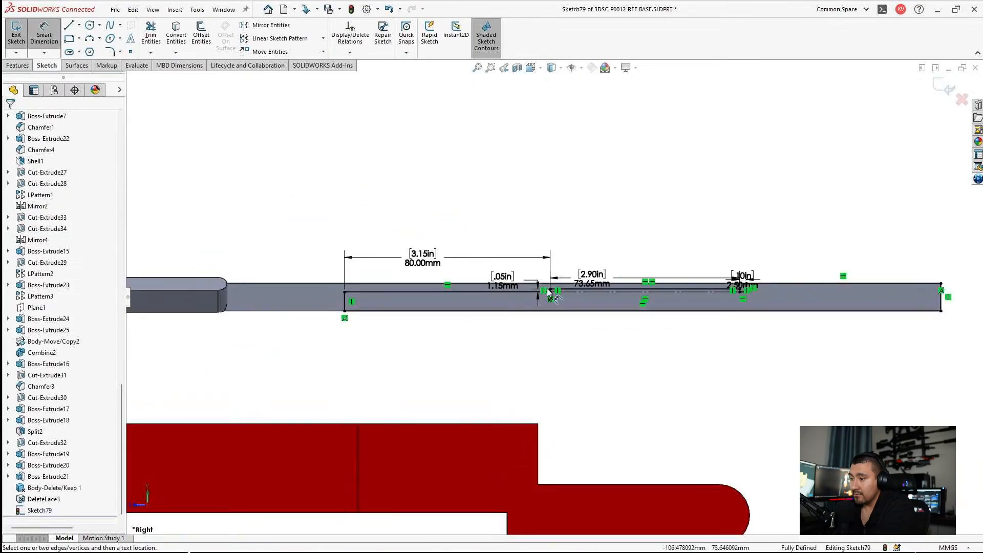
key(Escape)
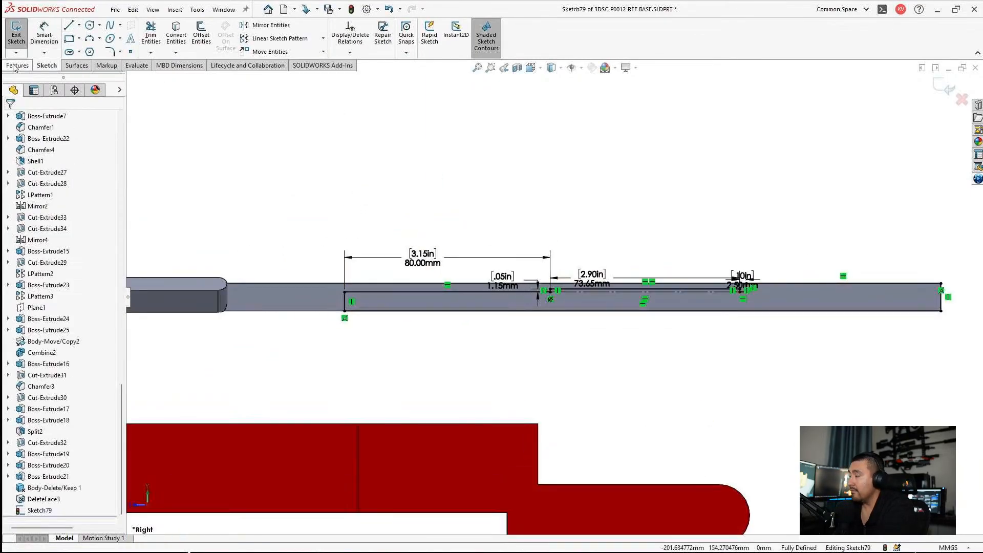
Step: Extrude-cut the profile region below the recoil bar Through All in both directions
click(17, 65)
click(154, 33)
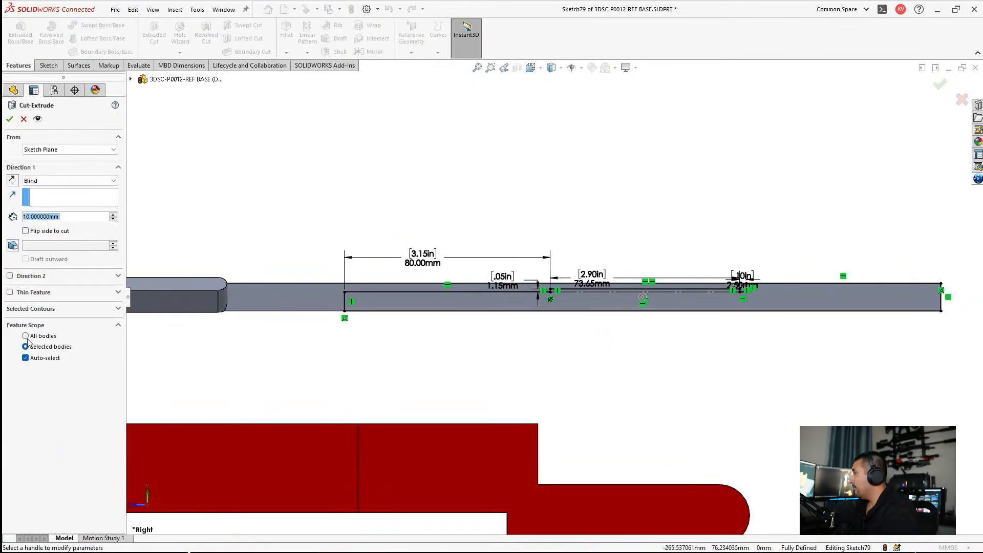
click(32, 309)
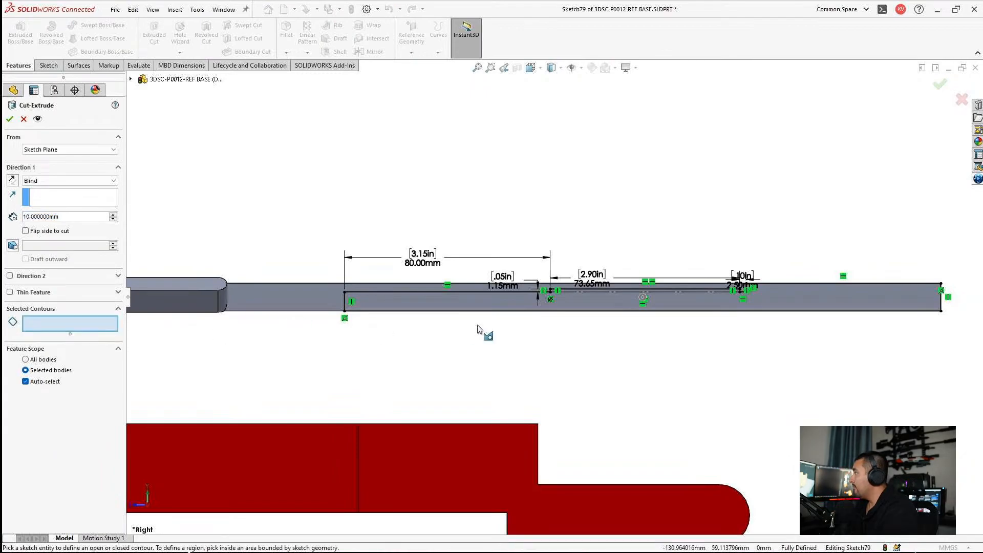
click(467, 310)
mouse_move(505, 314)
middle_down()
mouse_move(683, 325)
mouse_move(696, 358)
middle_up()
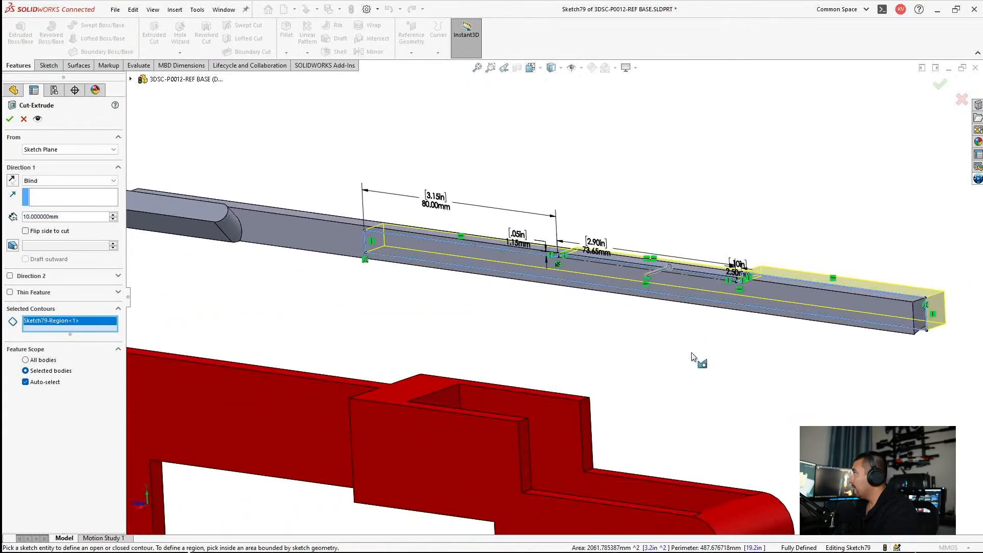
click(52, 181)
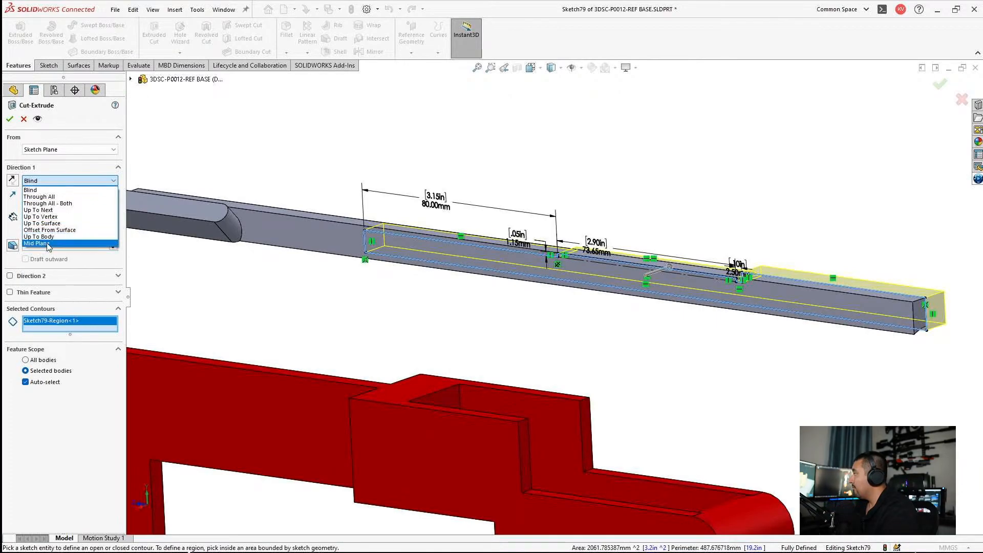
click(51, 203)
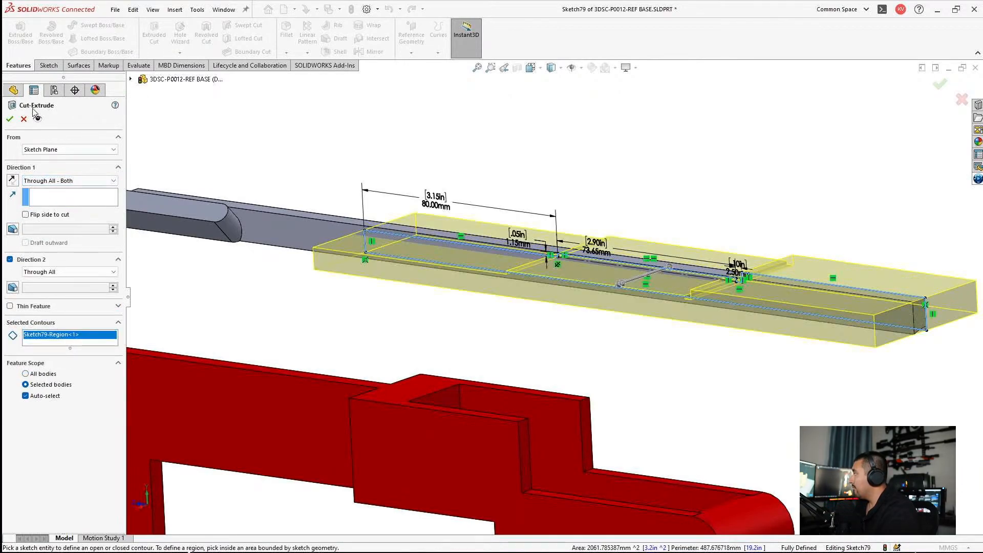
click(9, 119)
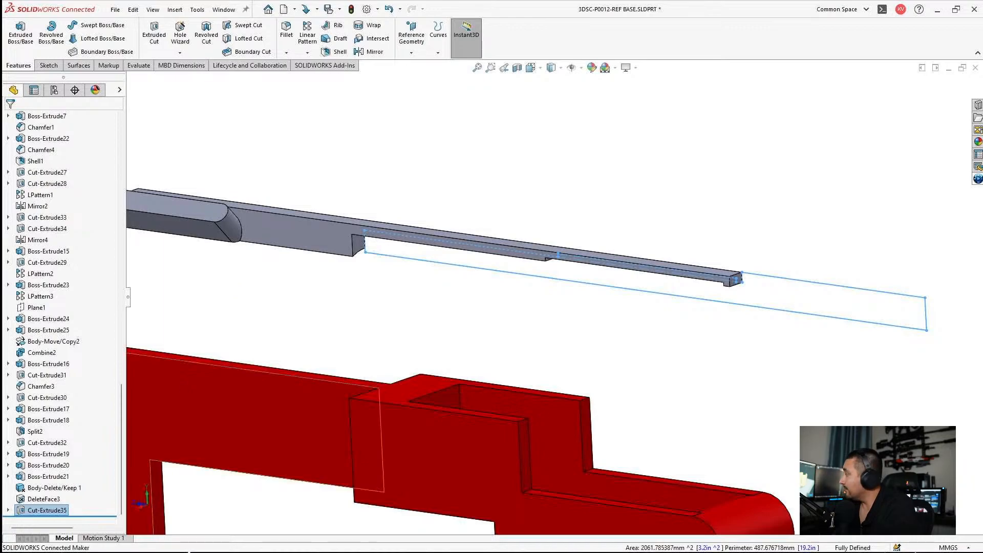
Step: Switch to Chrome, search Evike.com for "ics mgl full size" and open the ICS MGL Full Size Airsoft Revolver Grenade Launcher page
mouse_move(587, 547)
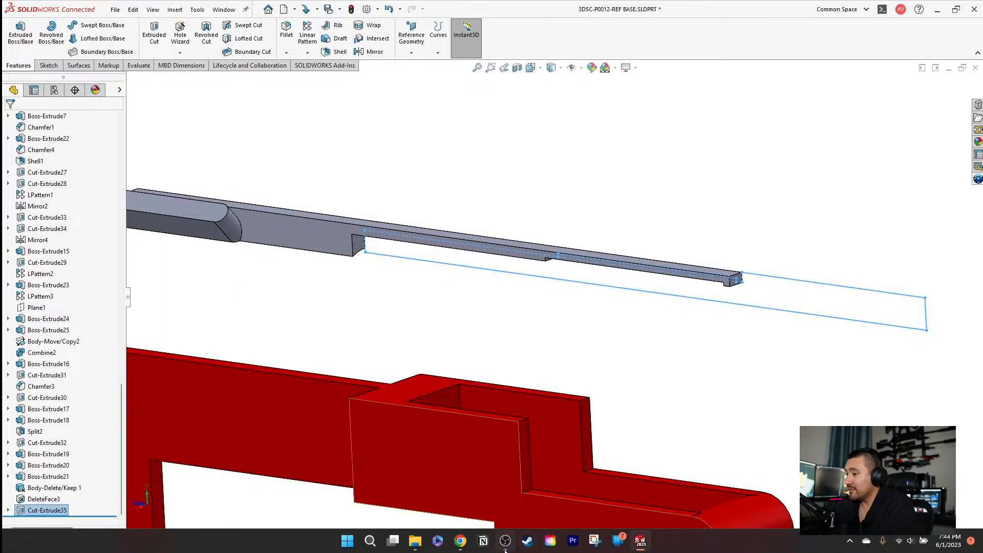
click(460, 541)
click(697, 12)
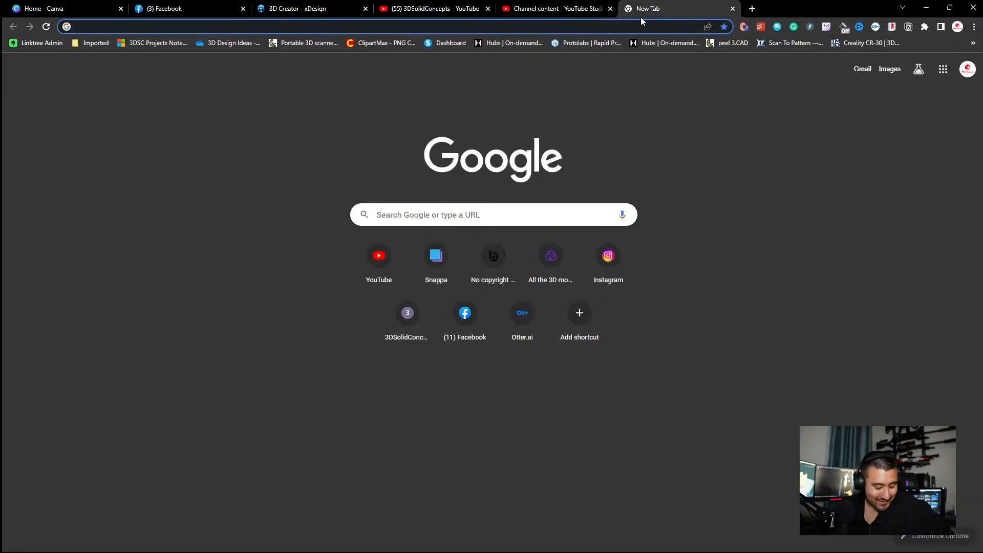
text(evi)
key(Return)
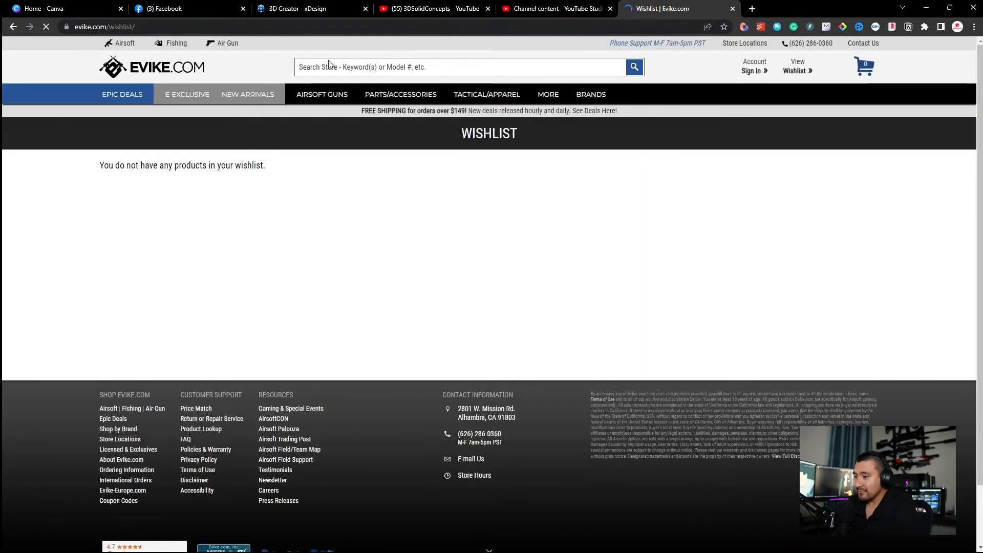
click(329, 65)
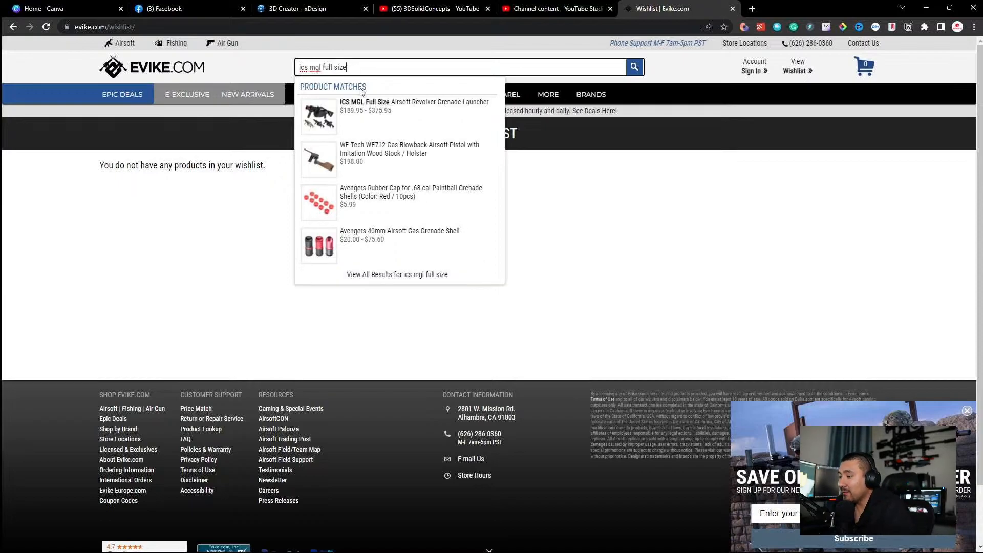
click(387, 102)
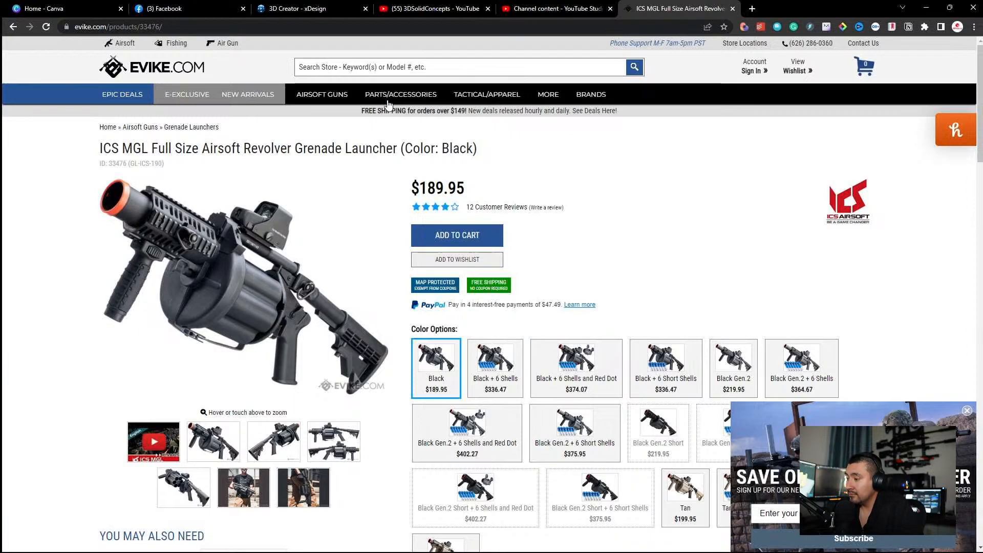
Step: Examine the grenade launcher's photos, colour options and description, dismissing the newsletter pop-up
click(264, 503)
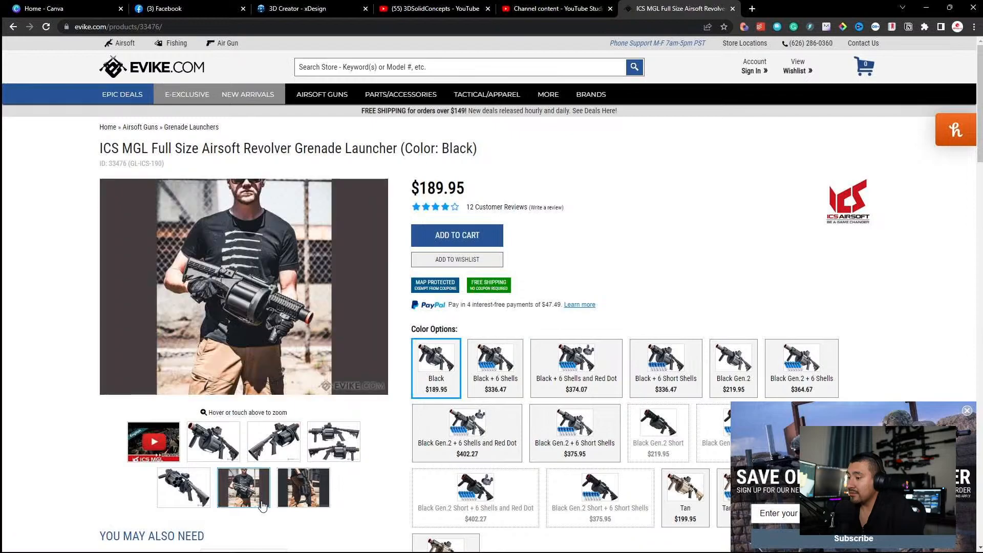
click(293, 493)
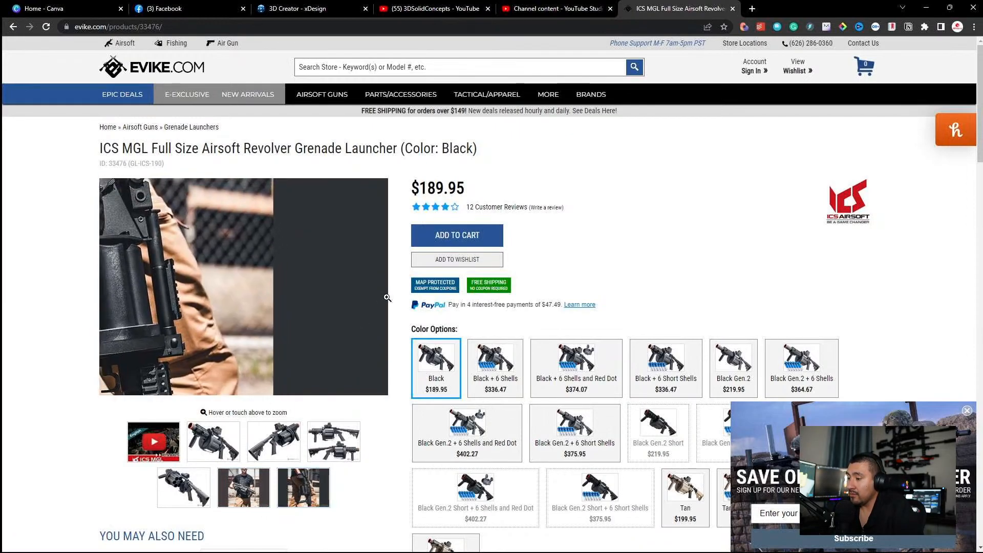
scroll(512, 317, down, 3)
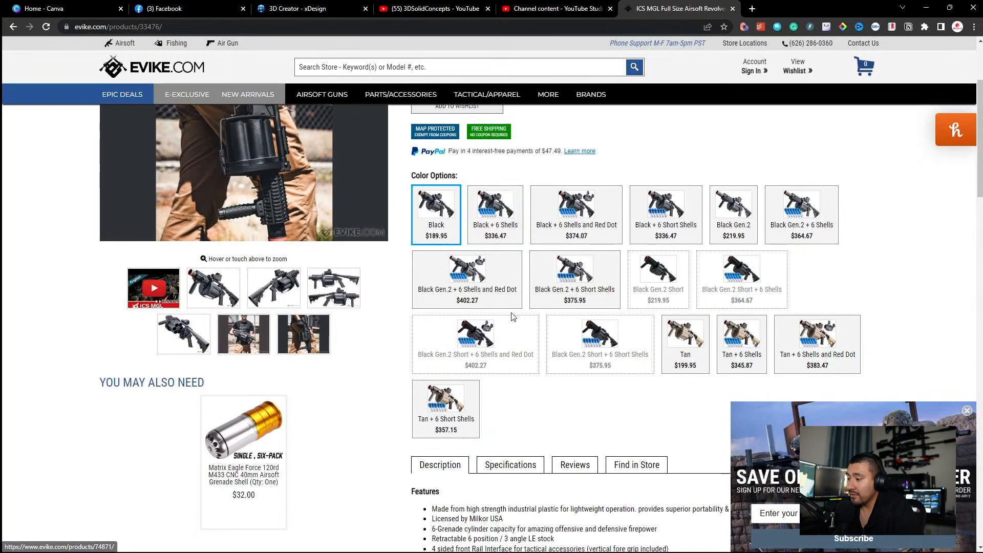
click(967, 411)
scroll(358, 358, down, 3)
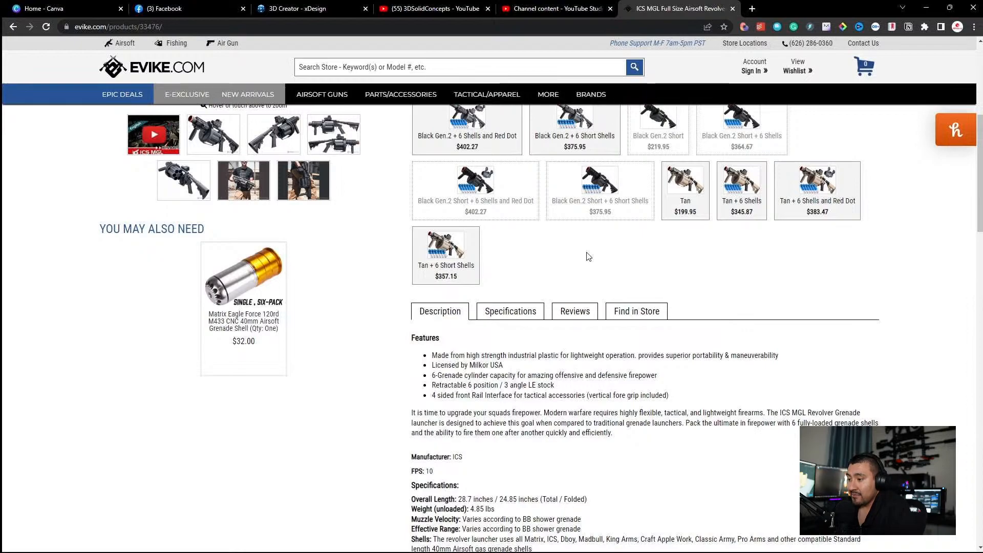
Step: Return to SOLIDWORKS and hide the recoil bar cut's sketch
click(926, 7)
click(637, 204)
scroll(633, 213, up, 3)
middle_drag(610, 259, 645, 246)
click(706, 276)
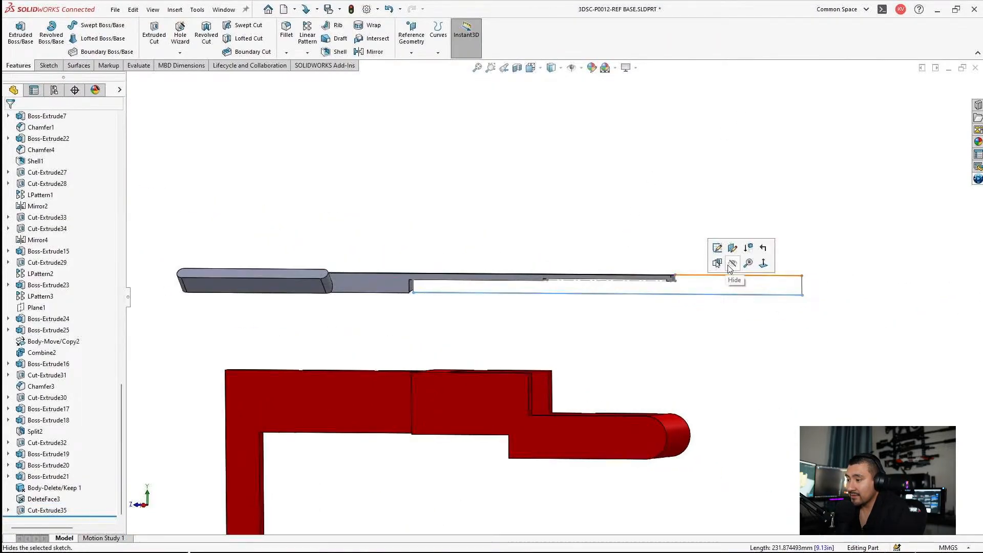
click(730, 265)
Step: Inspect the cut recoil bar from both sides and save the part
scroll(675, 273, down, 4)
mouse_move(436, 306)
middle_down()
mouse_move(323, 343)
mouse_move(442, 330)
mouse_move(424, 292)
mouse_move(419, 327)
mouse_move(410, 278)
middle_up()
scroll(410, 278, up, 3)
scroll(376, 188, up, 2)
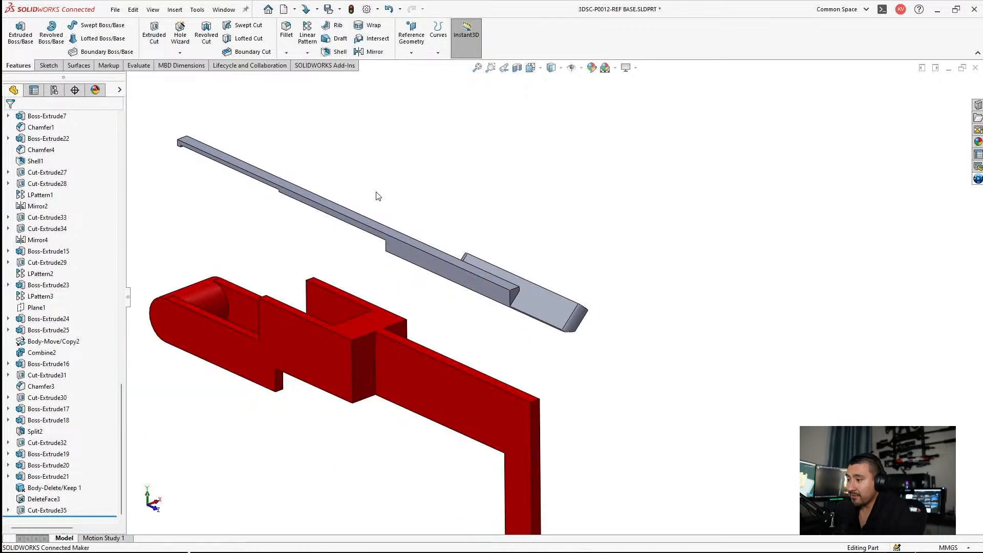
middle_drag(375, 191, 232, 275)
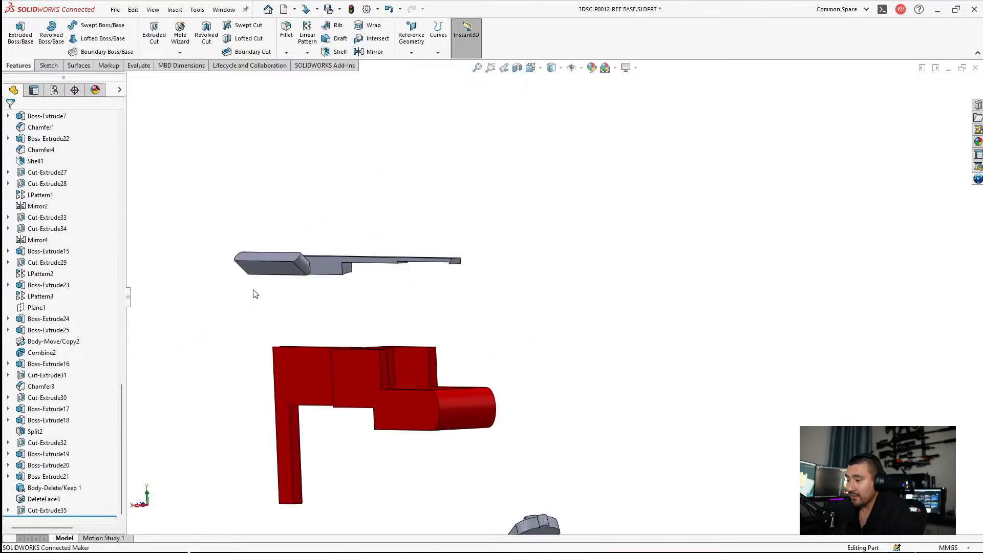
key(ctrl+s)
Step: Show the hidden DeleteFace3 receiver body around the recoil bar
scroll(23, 198, up, 5)
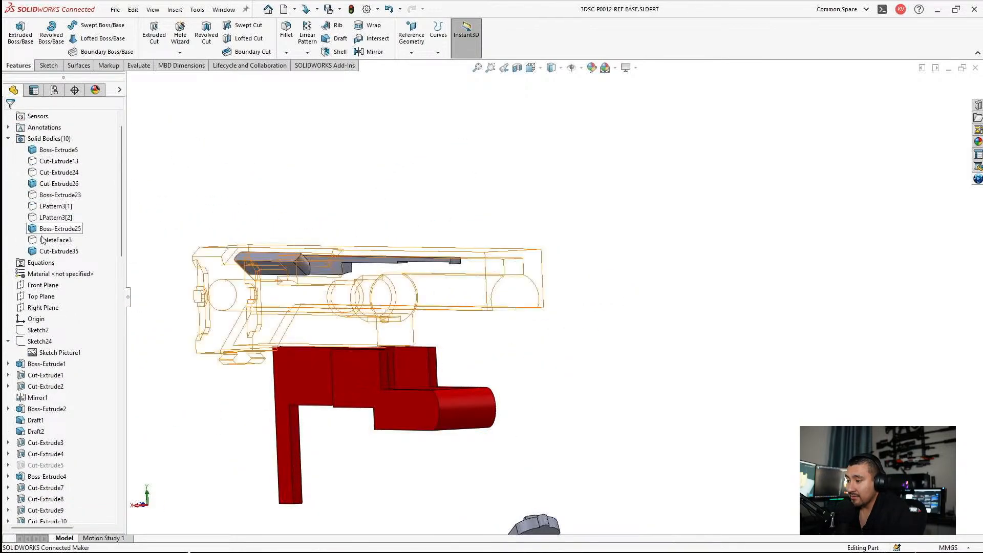
click(43, 238)
click(53, 227)
Step: Measure the distance between the receiver's outer top face and the slot's inner top face
scroll(512, 254, down, 4)
middle_drag(512, 286, 479, 291)
click(488, 258)
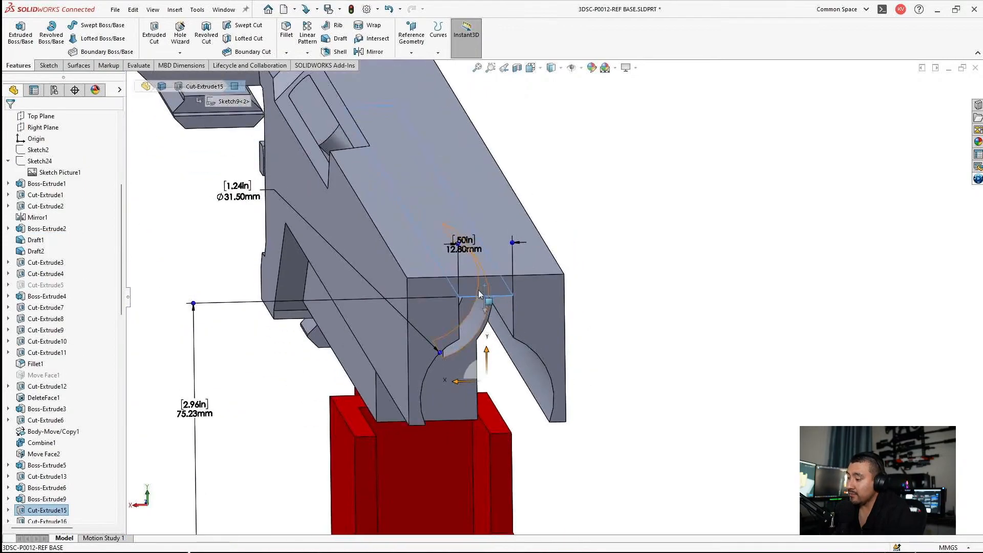
click(442, 217)
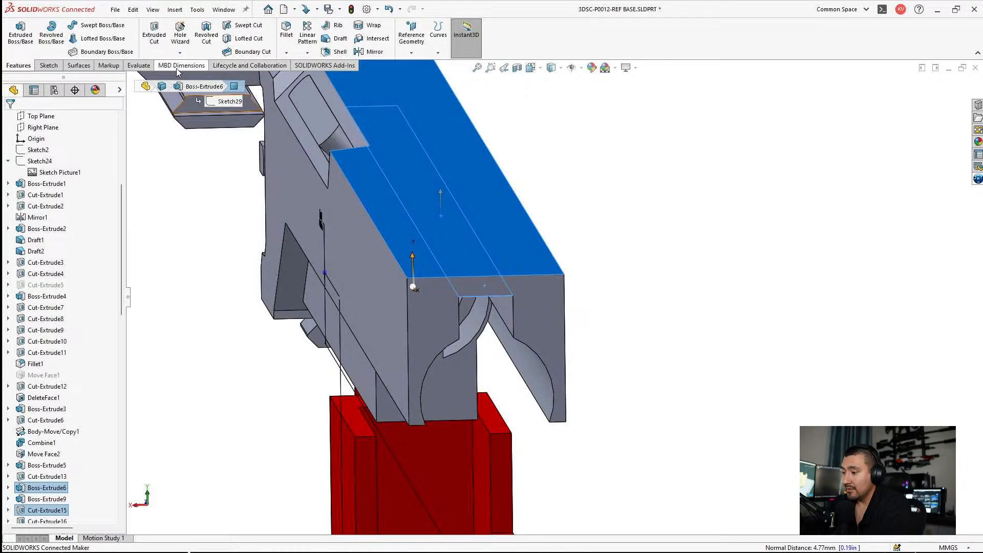
click(138, 65)
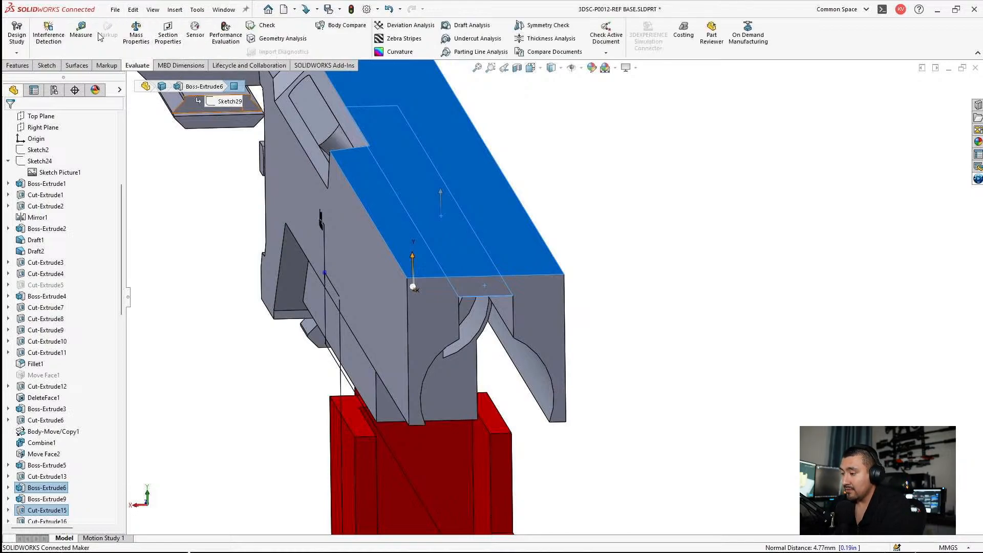
click(81, 31)
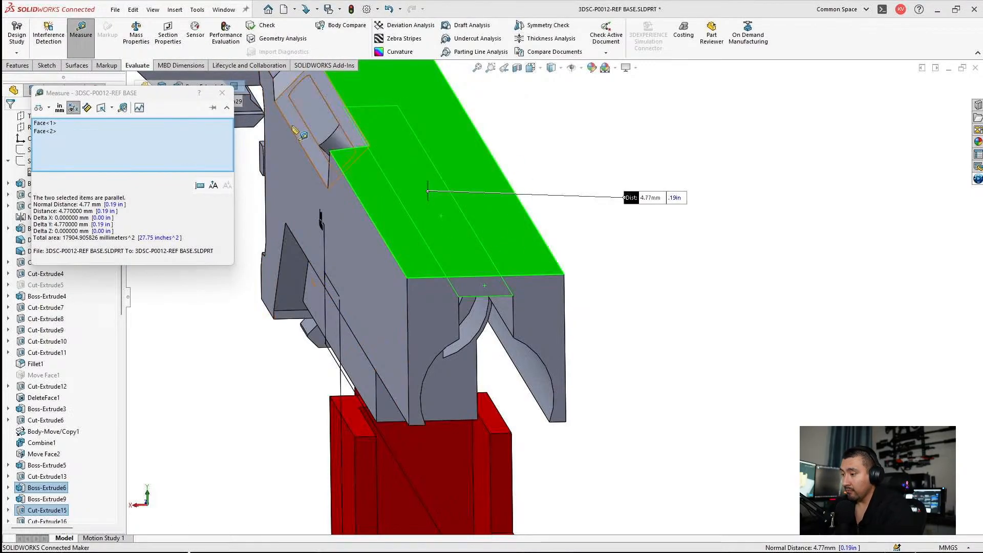
click(222, 93)
Step: Raise the receiver slot's inner top face by increasing the 75.23 mm height dimension in the Cut-Extrude15 sketch
middle_drag(735, 208, 507, 227)
scroll(497, 325, down, 4)
middle_drag(494, 307, 450, 302)
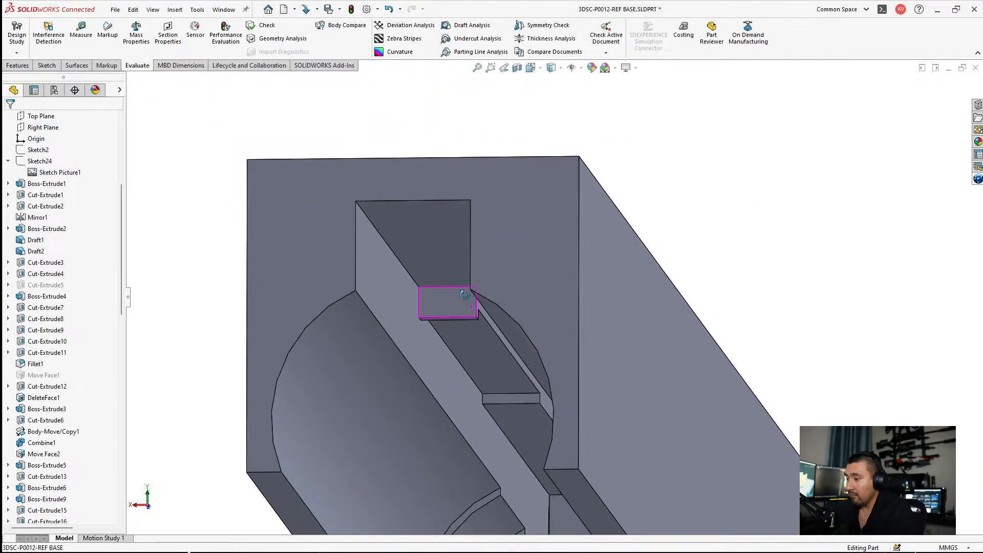
click(425, 255)
scroll(425, 254, up, 5)
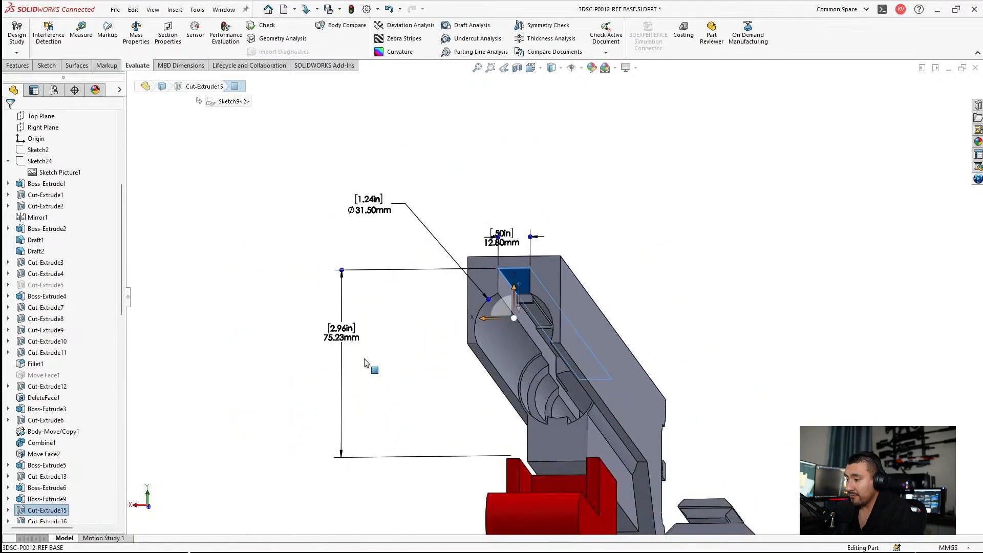
double_click(343, 334)
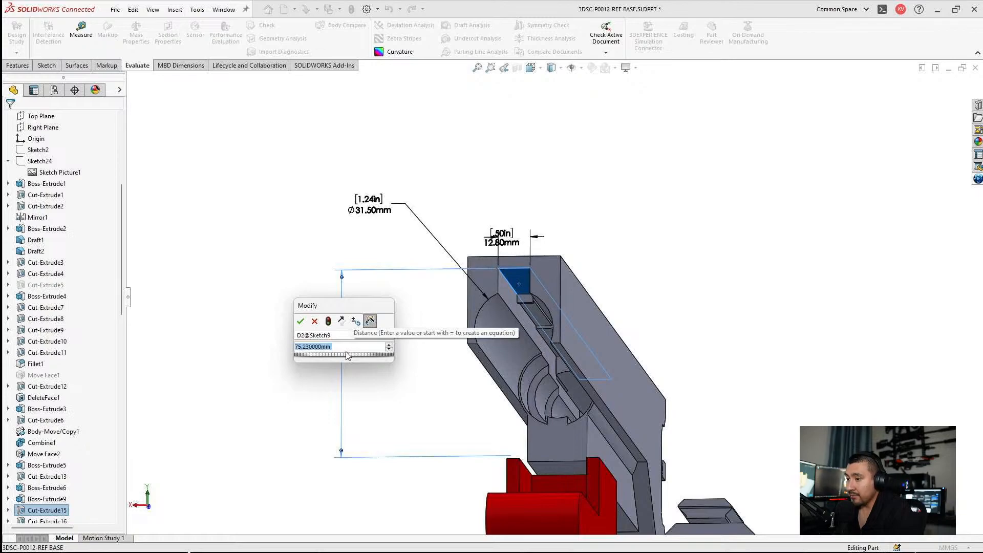
text(75)
key(Return)
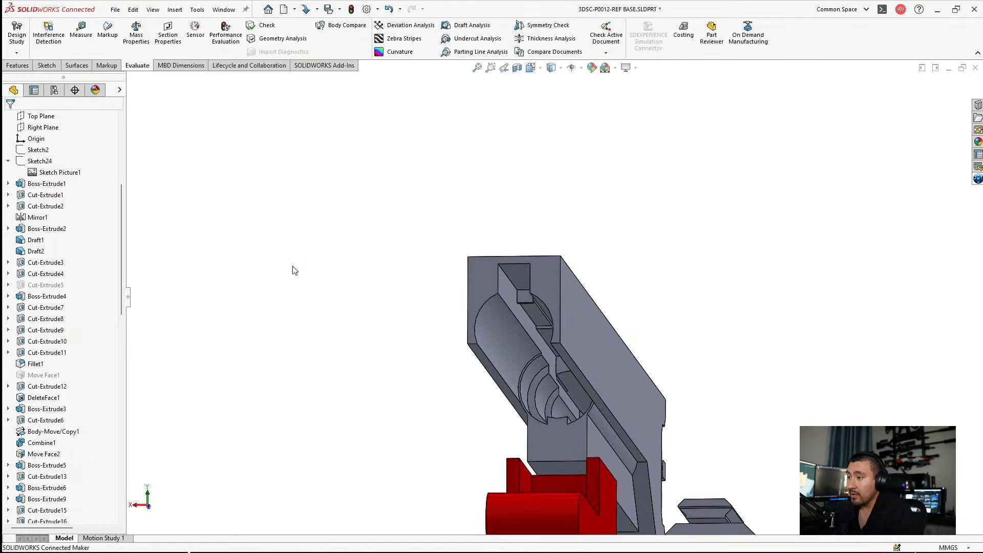
Step: Check the recoil bar inside the receiver slot from below and hide the receiver body
scroll(529, 262, down, 3)
middle_drag(523, 286, 710, 364)
scroll(600, 290, down, 3)
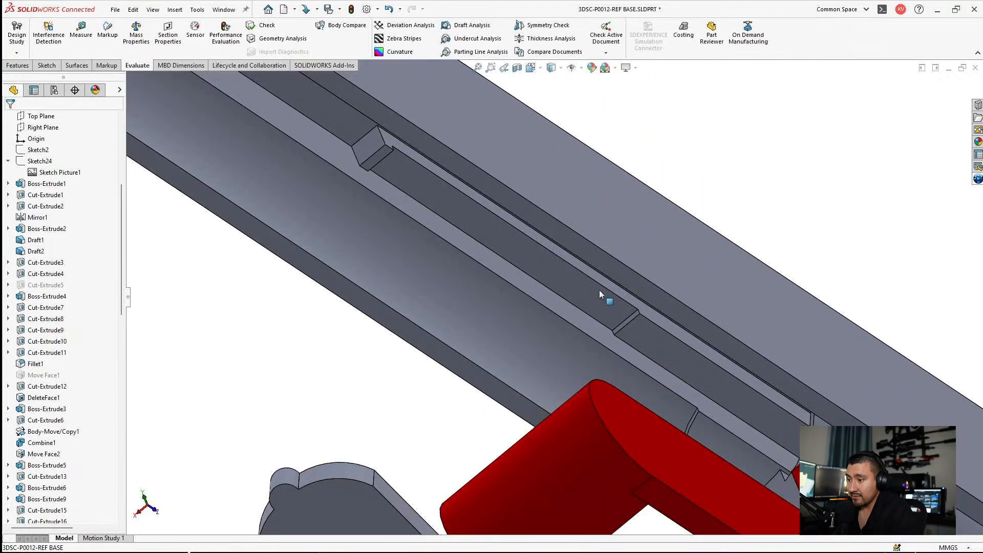
middle_drag(600, 291, 701, 331)
click(592, 336)
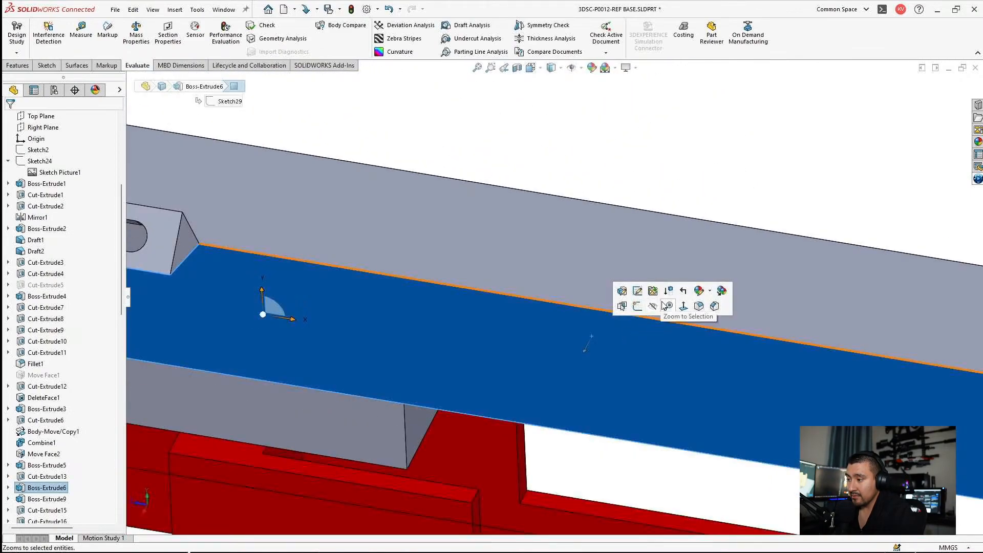
click(650, 305)
click(500, 198)
scroll(299, 282, up, 4)
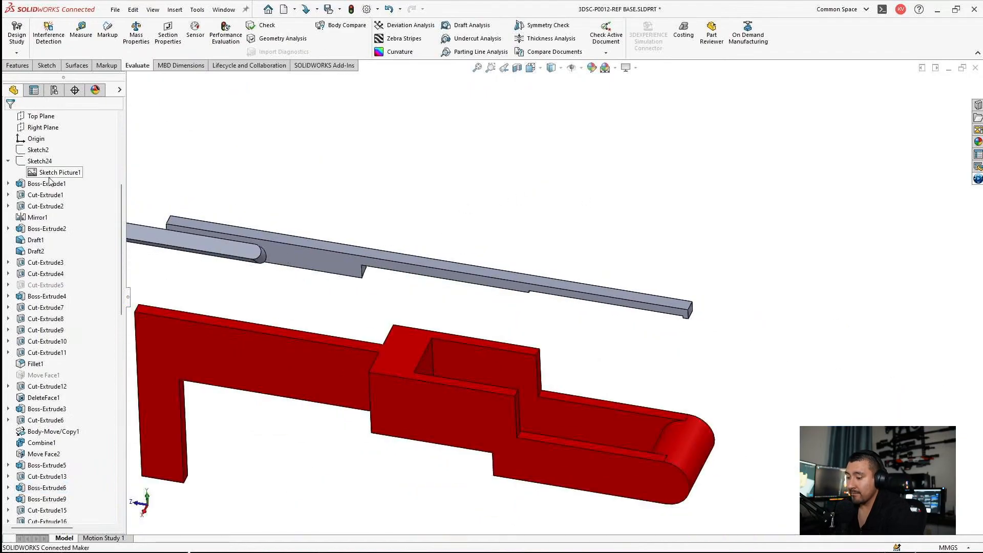
Step: Set the recoil bar body's appearance to orange, RGB 232, 113, 8
scroll(49, 180, up, 6)
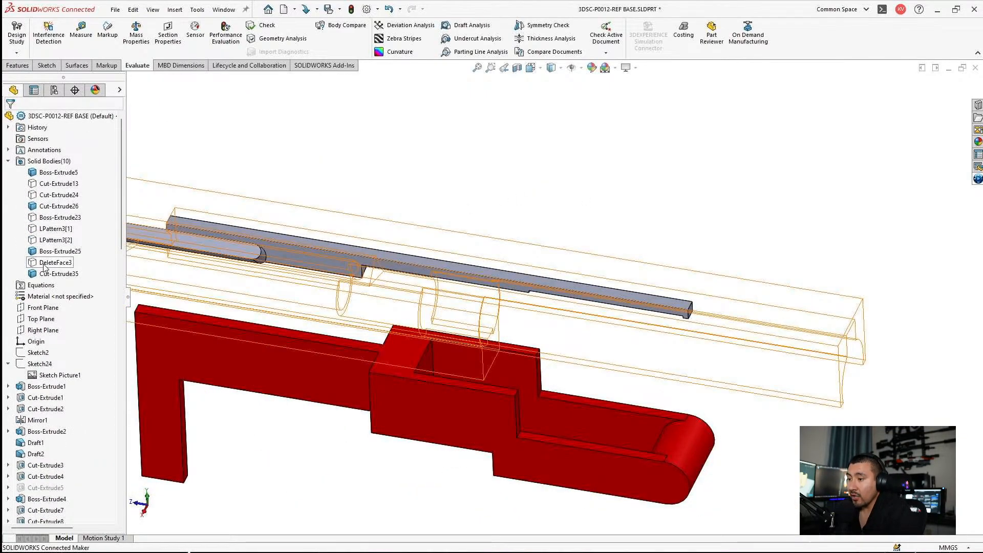
click(51, 274)
right_click(52, 274)
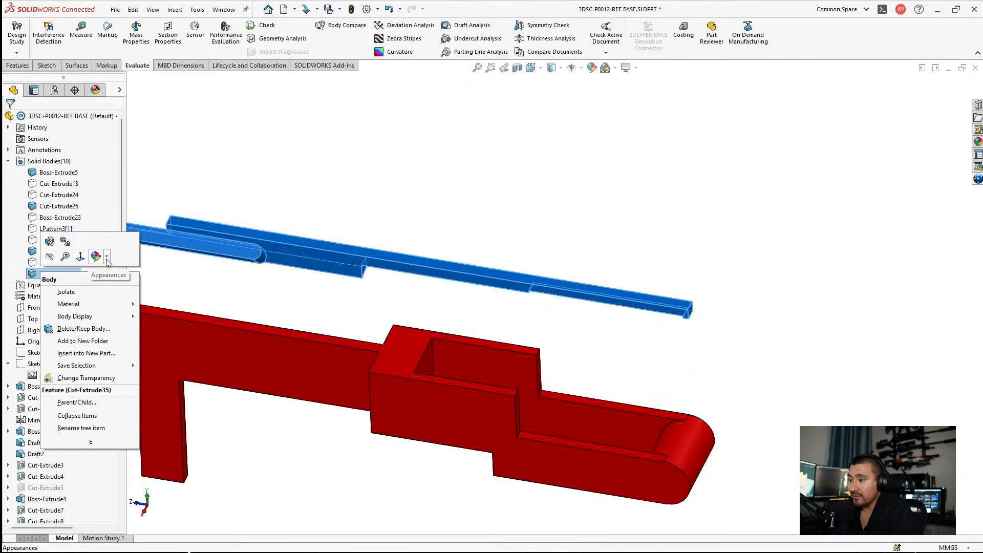
click(107, 257)
click(145, 293)
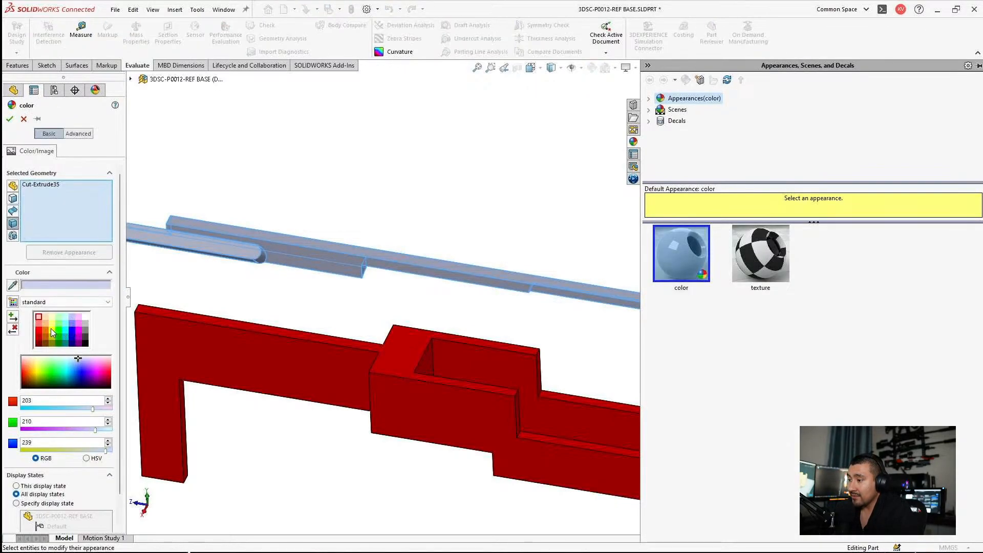
click(46, 329)
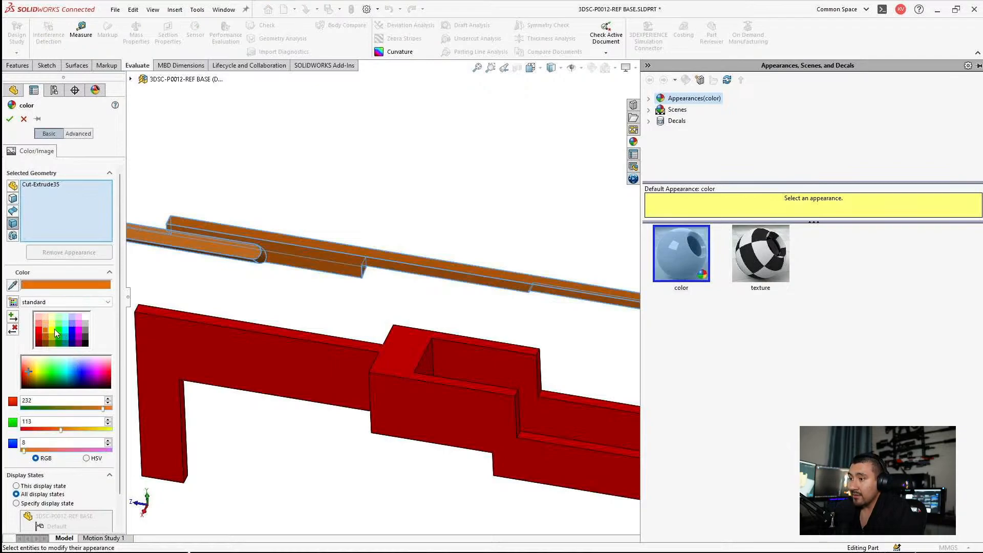
click(10, 119)
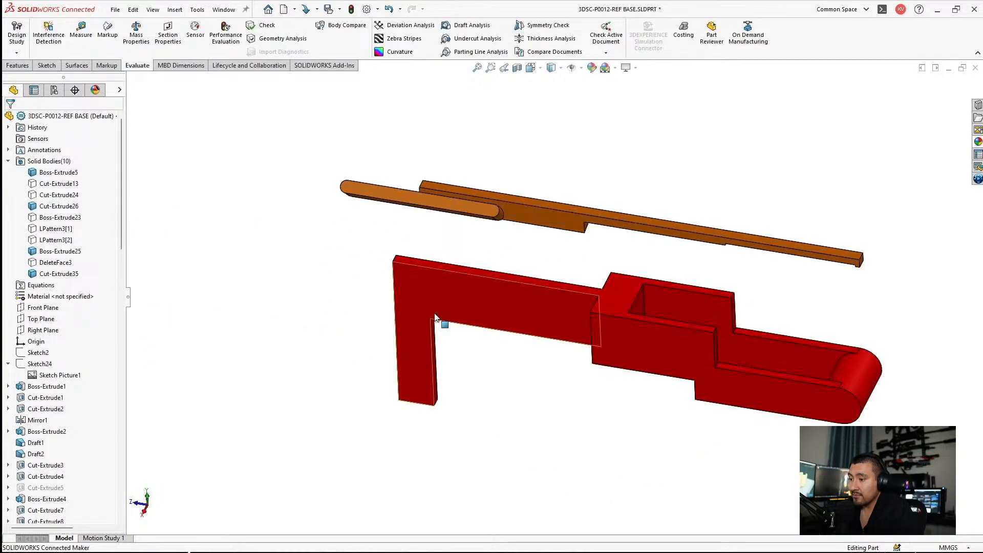
Step: Hide the red body below the recoil bar, show the DeleteFace3 receiver body, and check its handle slot up close
click(463, 304)
click(497, 282)
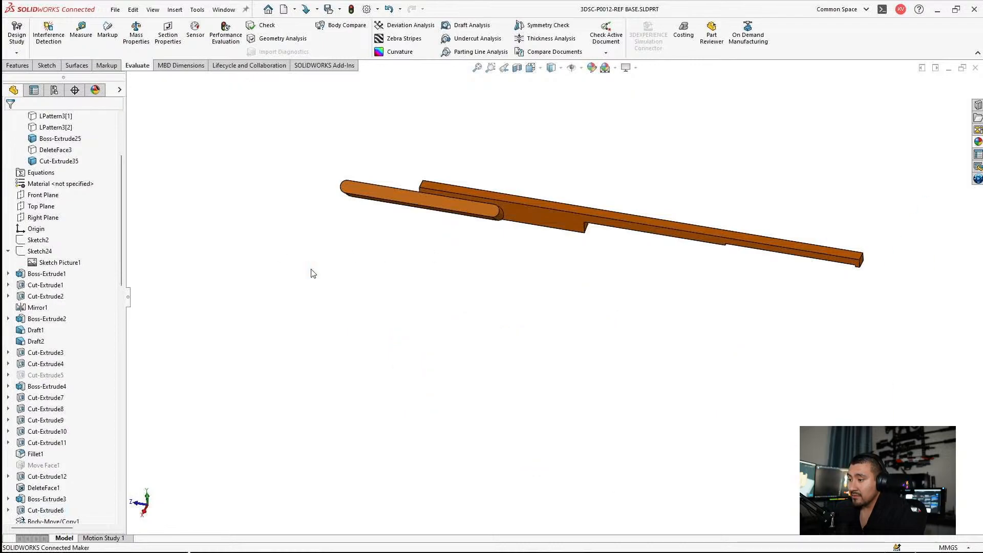
click(53, 149)
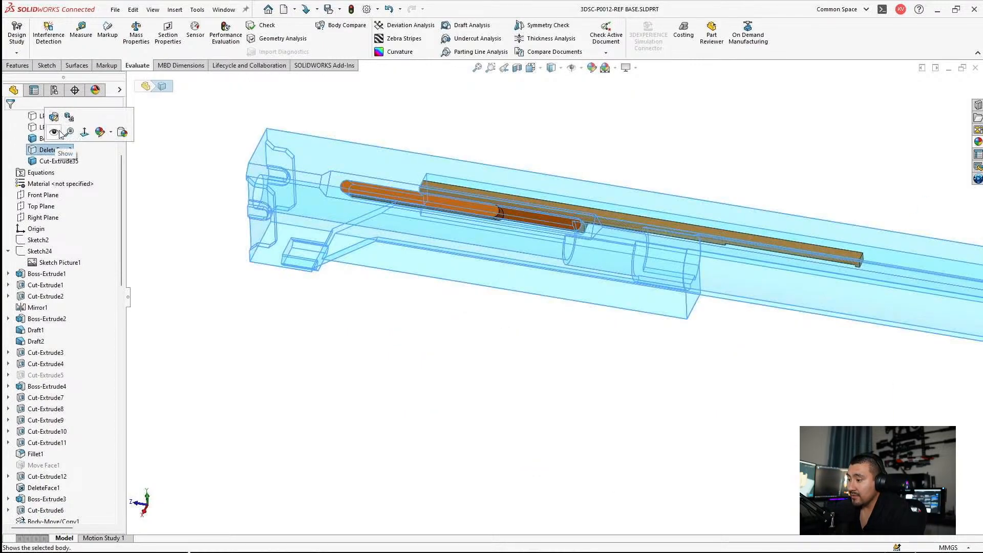
click(53, 131)
scroll(610, 262, down, 5)
middle_drag(610, 263, 613, 185)
scroll(592, 232, down, 3)
click(553, 255)
middle_drag(568, 251, 514, 254)
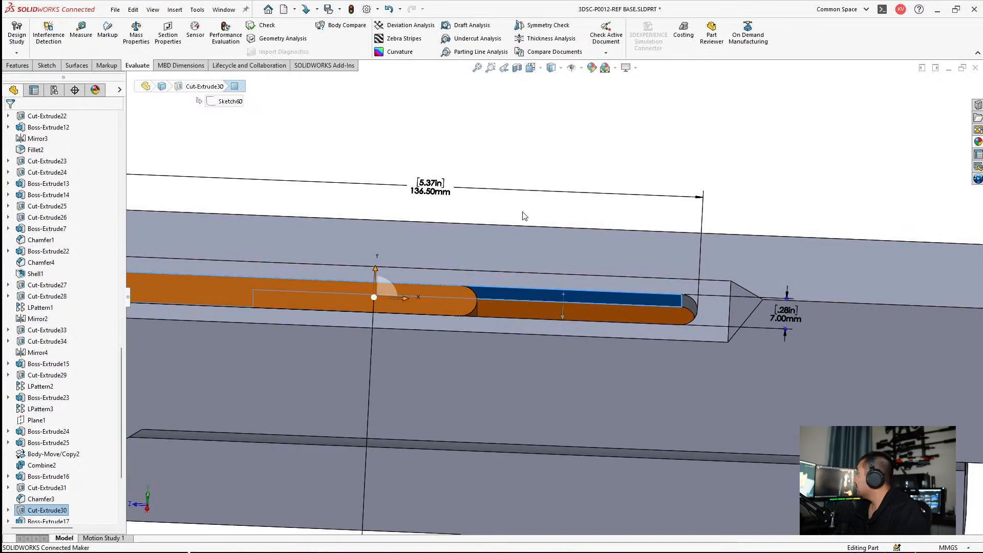
Step: Review the part's file properties, including the summary and custom property entries
click(115, 10)
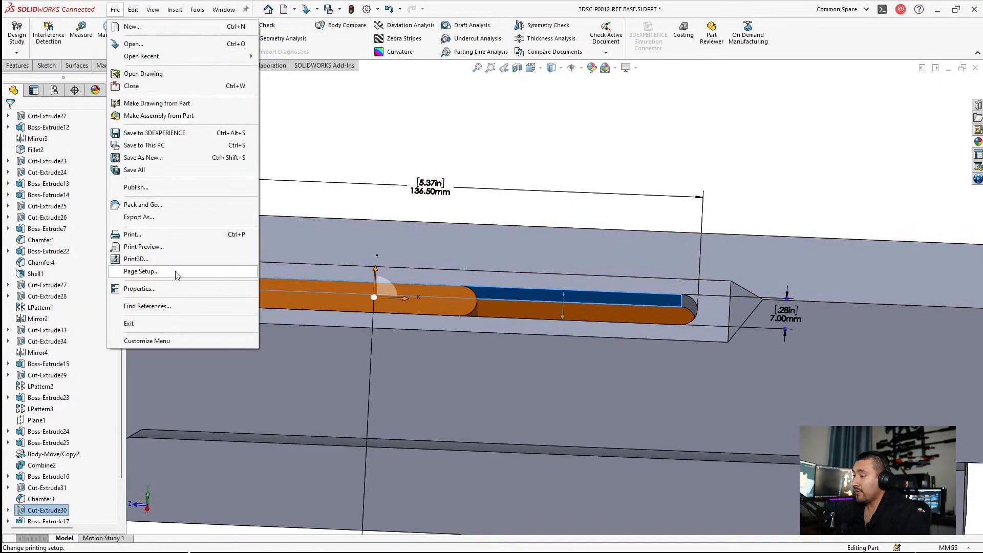
click(159, 288)
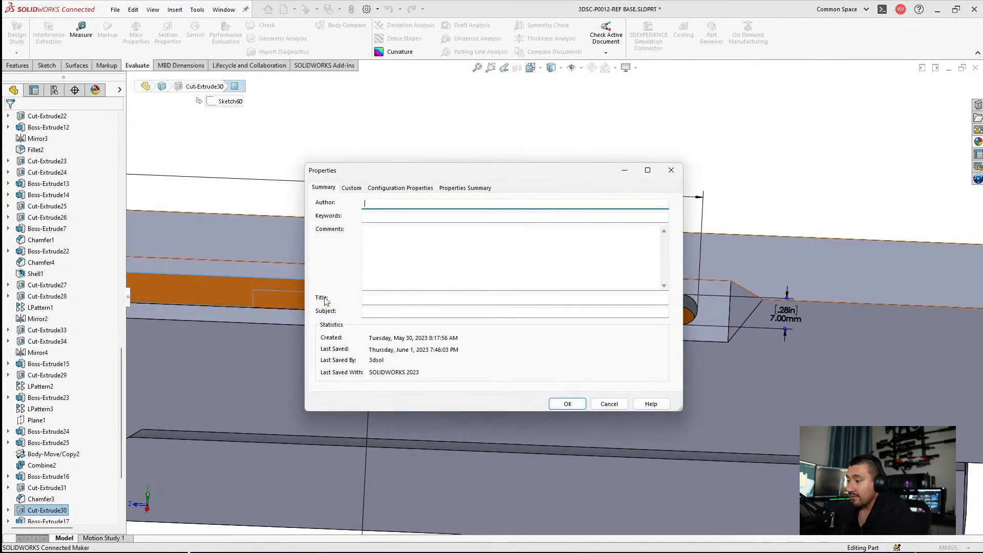
click(350, 189)
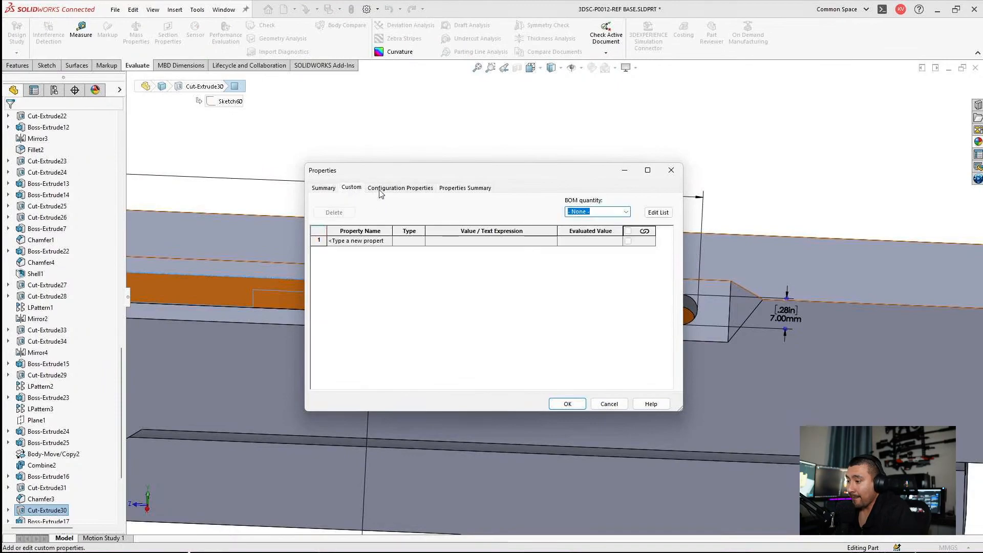
click(380, 191)
click(333, 188)
click(389, 232)
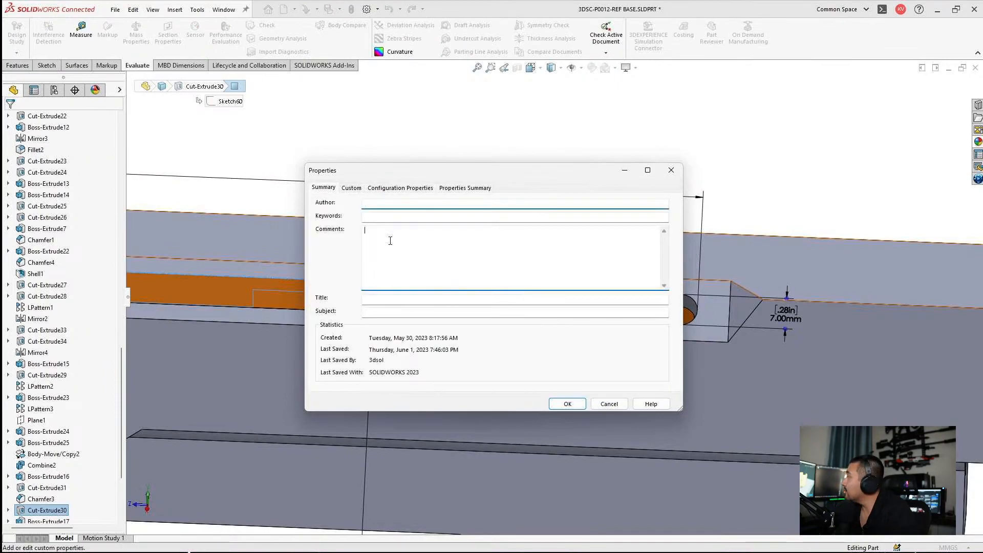
click(609, 404)
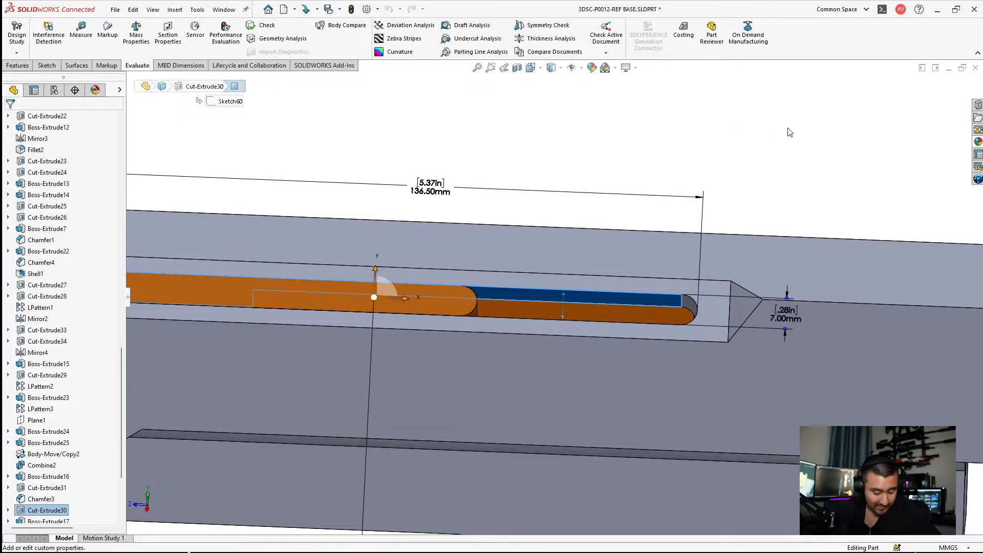
Step: Set the length of the rounded handle in the receiver slot to 35 mm and rebuild, ignoring the Split2 error
click(595, 152)
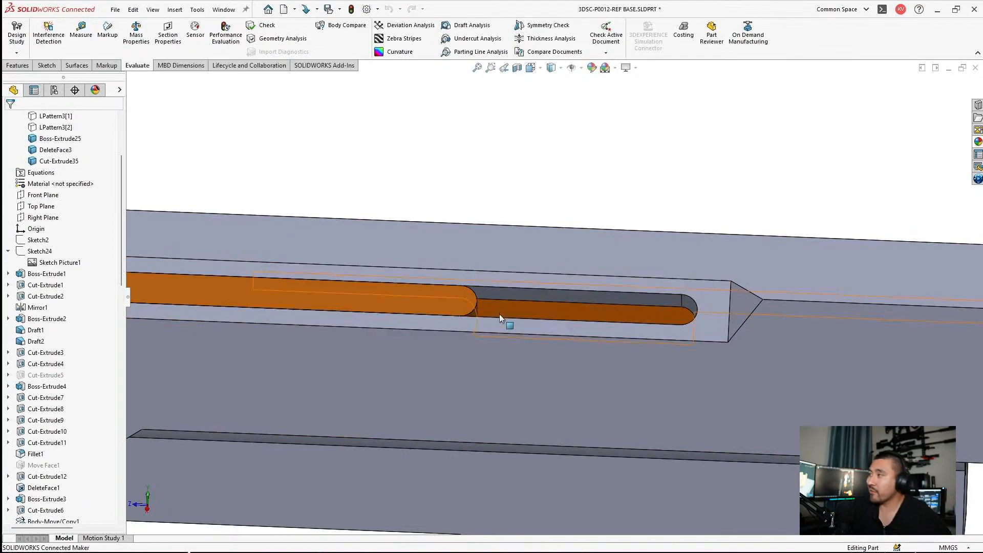
click(508, 297)
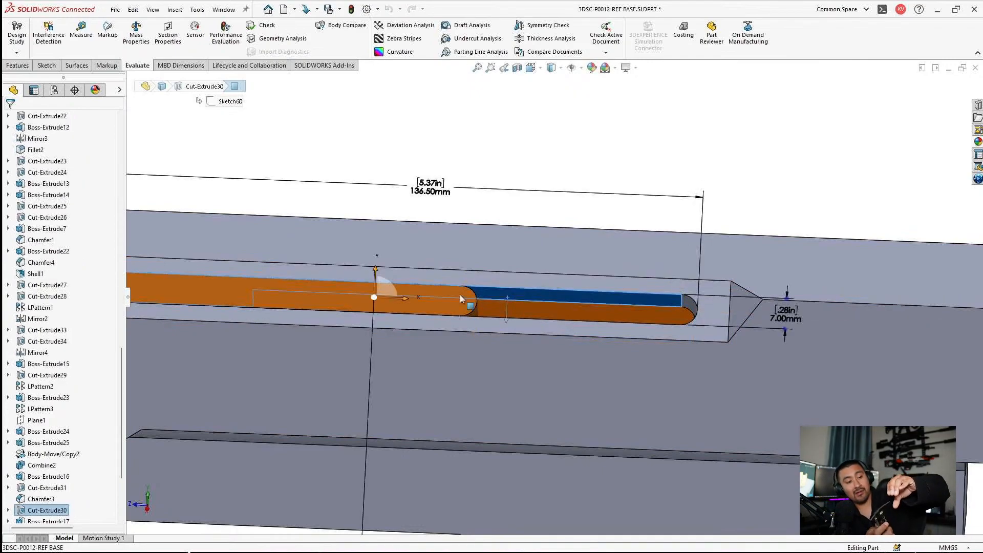
click(433, 307)
scroll(434, 309, up, 2)
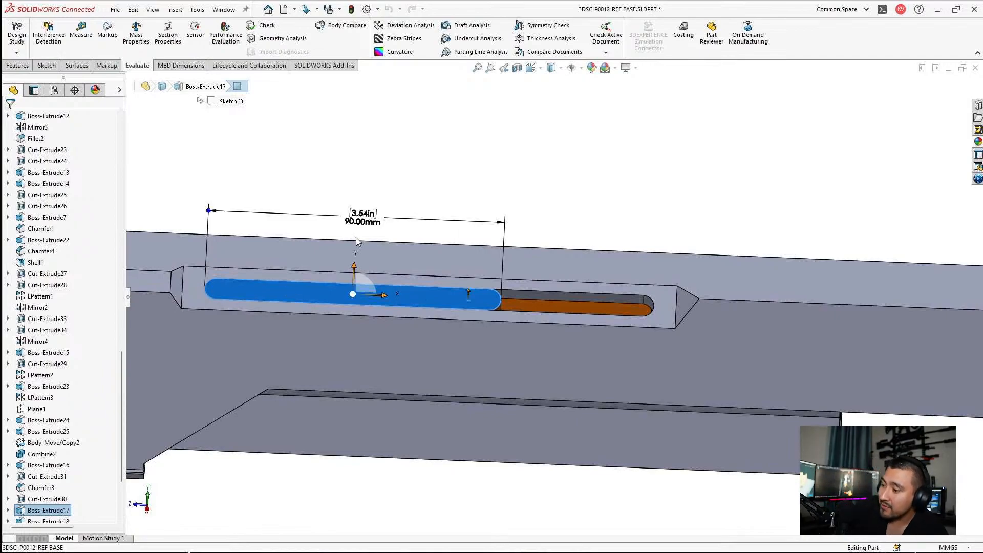
double_click(361, 219)
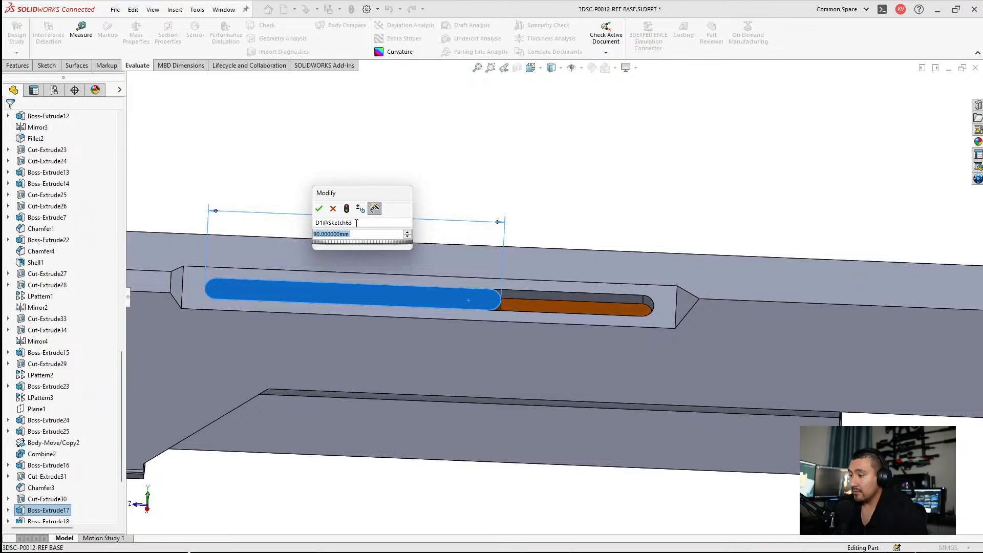
text(35mm)
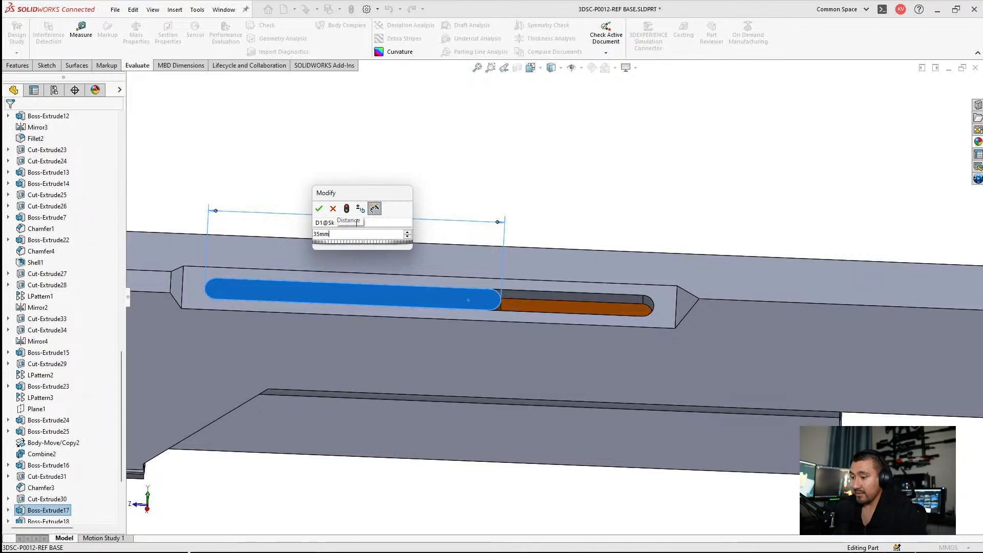
key(Return)
click(358, 220)
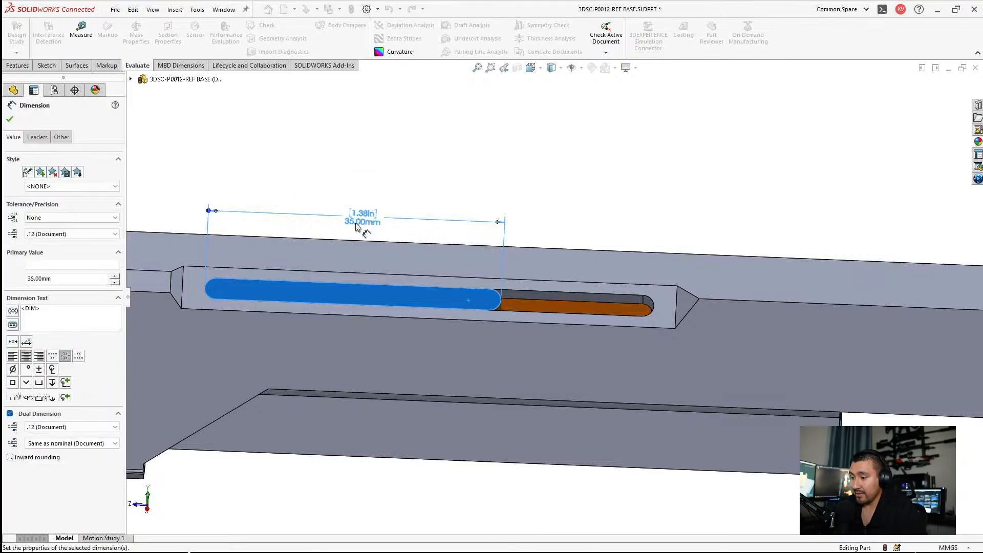
key(ctrl+q)
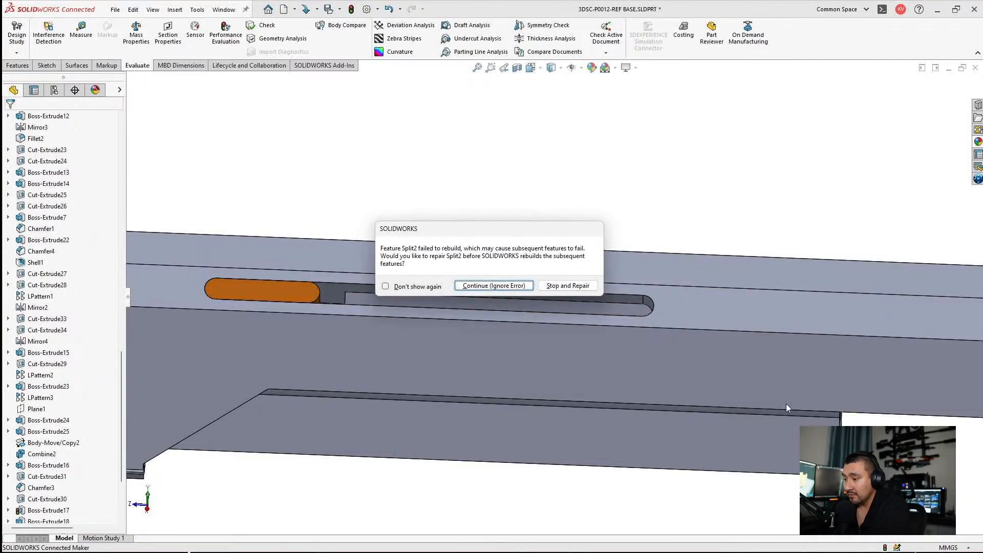
click(509, 287)
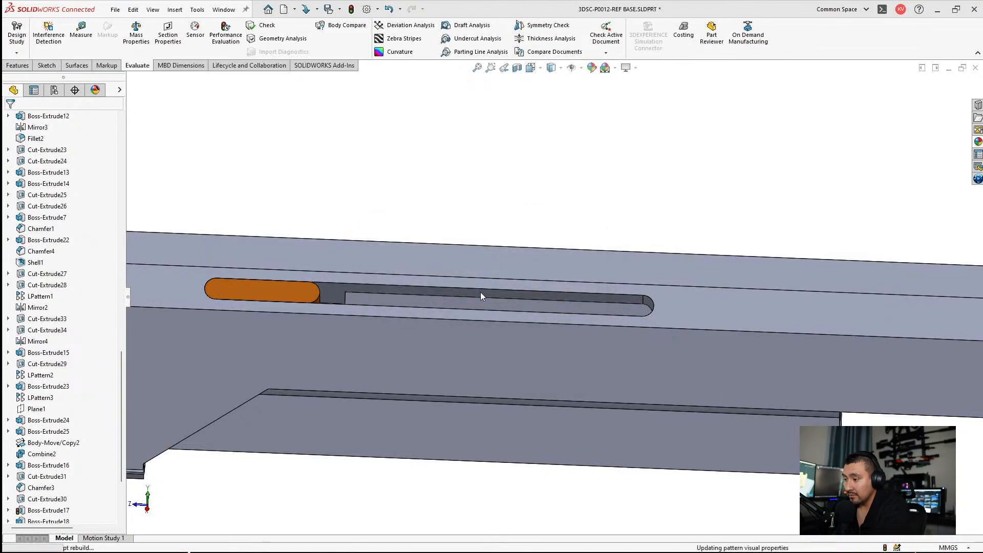
click(320, 97)
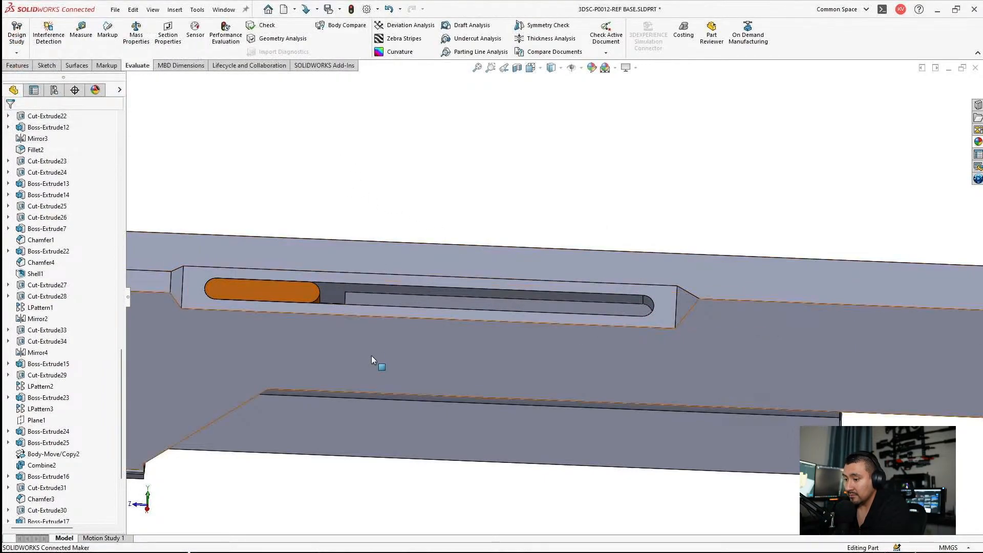
click(369, 302)
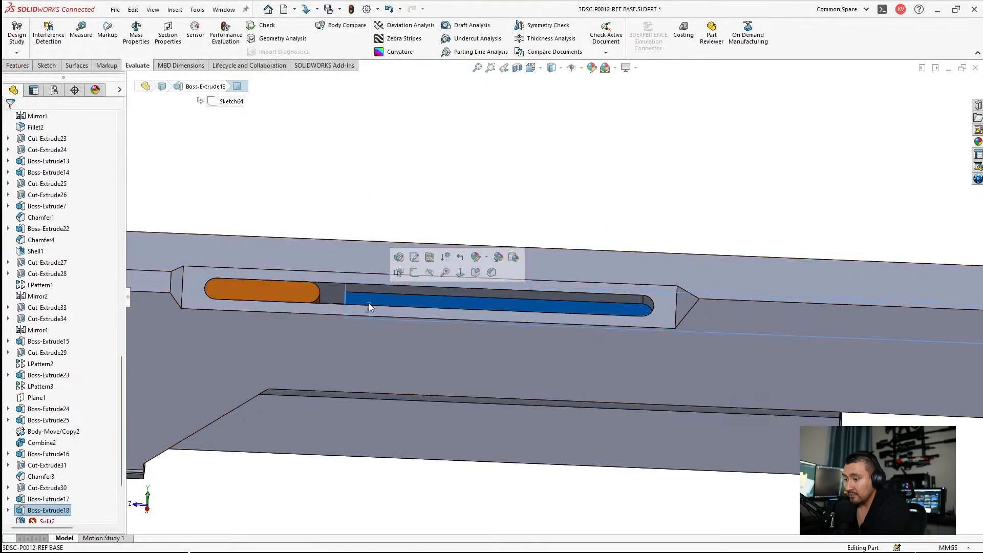
click(23, 487)
click(35, 455)
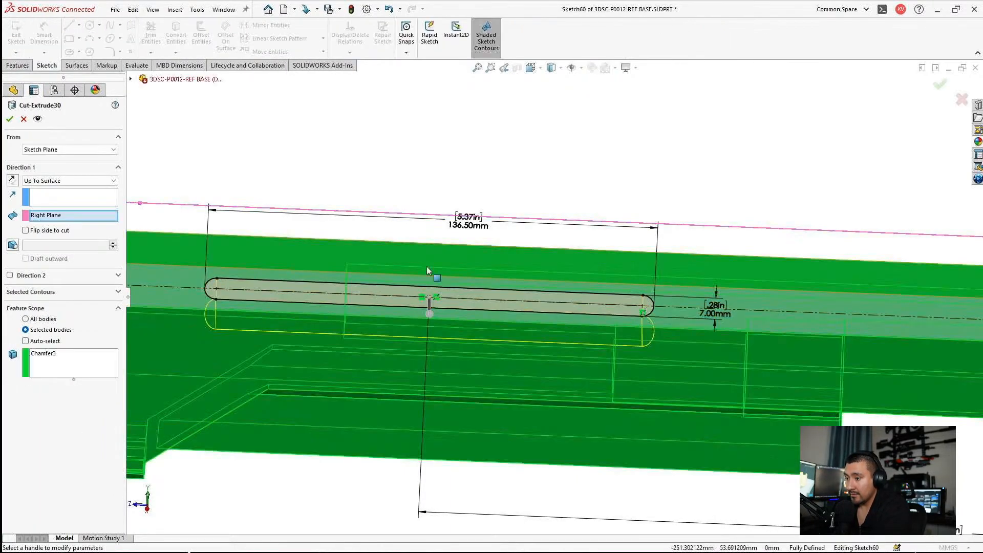
key(Return)
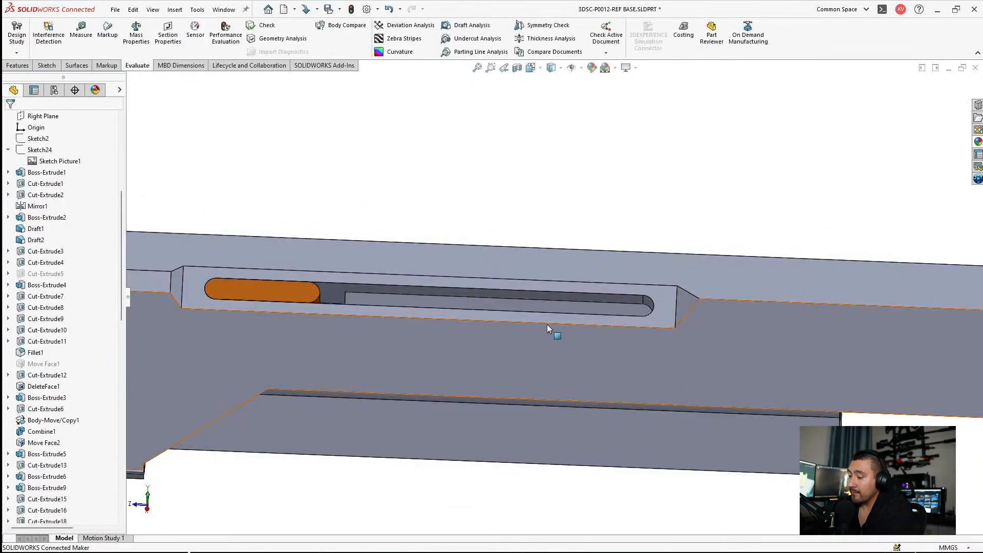
Step: Set the blind depth of Cut-Extrude31, the recoil bar channel inside the receiver, to 350 mm
scroll(380, 330, down, 5)
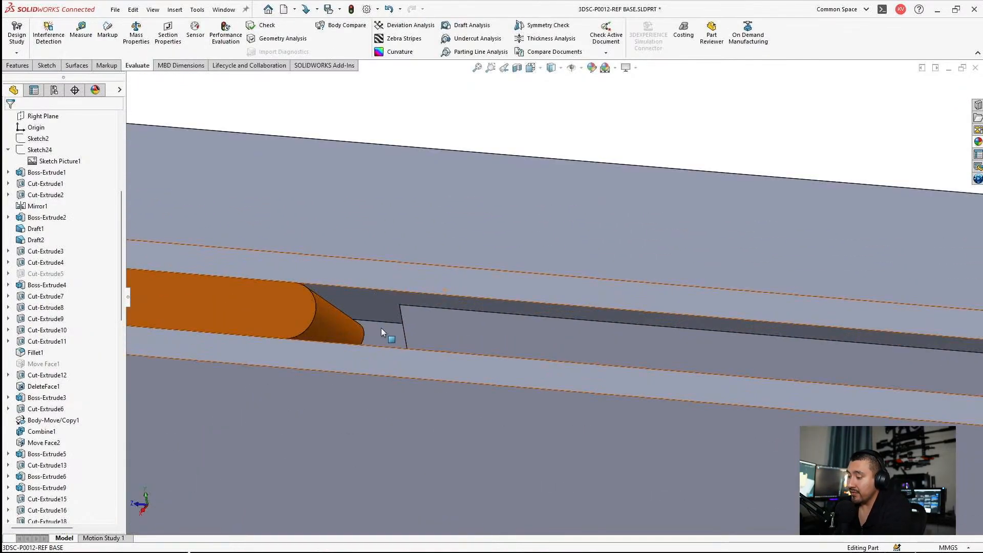
middle_drag(381, 328, 396, 302)
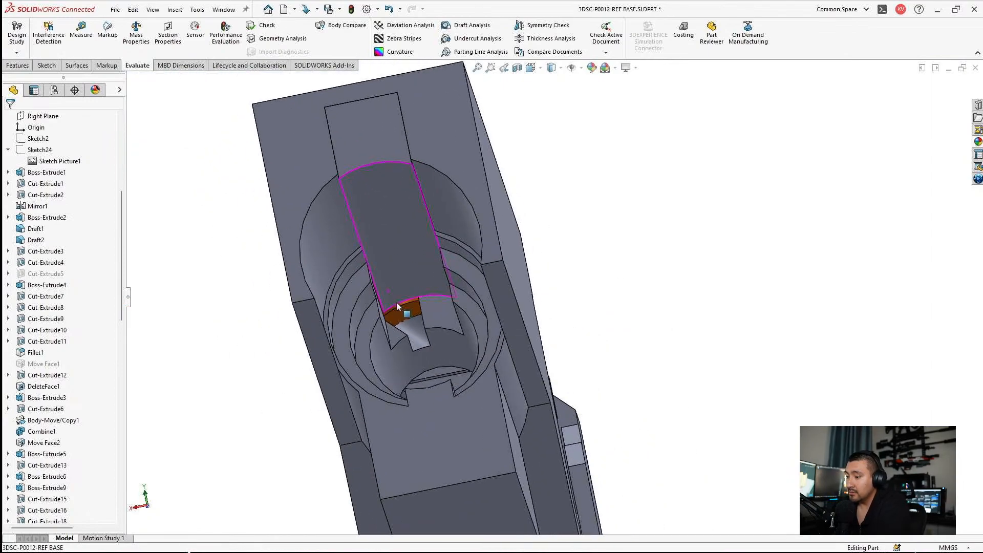
click(437, 322)
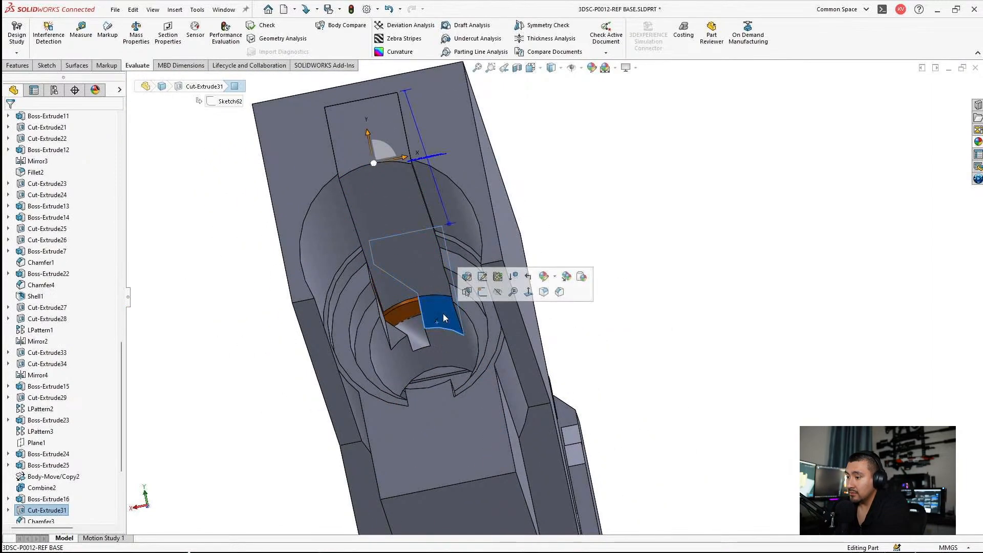
right_click(39, 515)
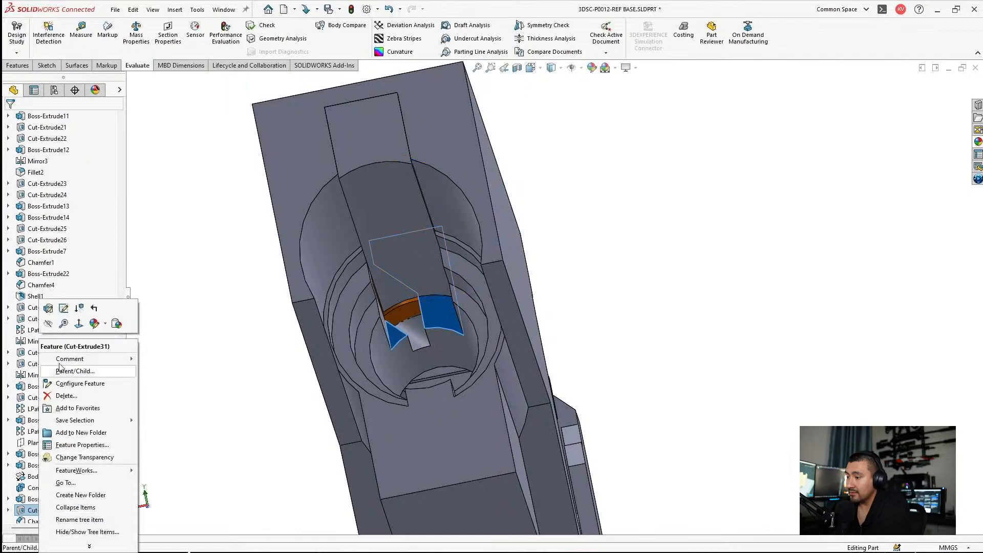
click(45, 312)
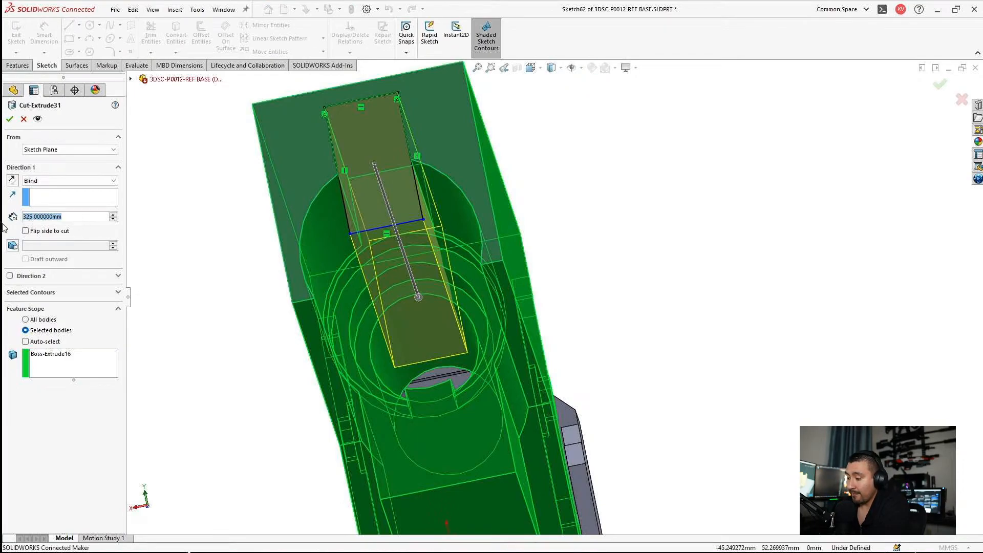
text(35)
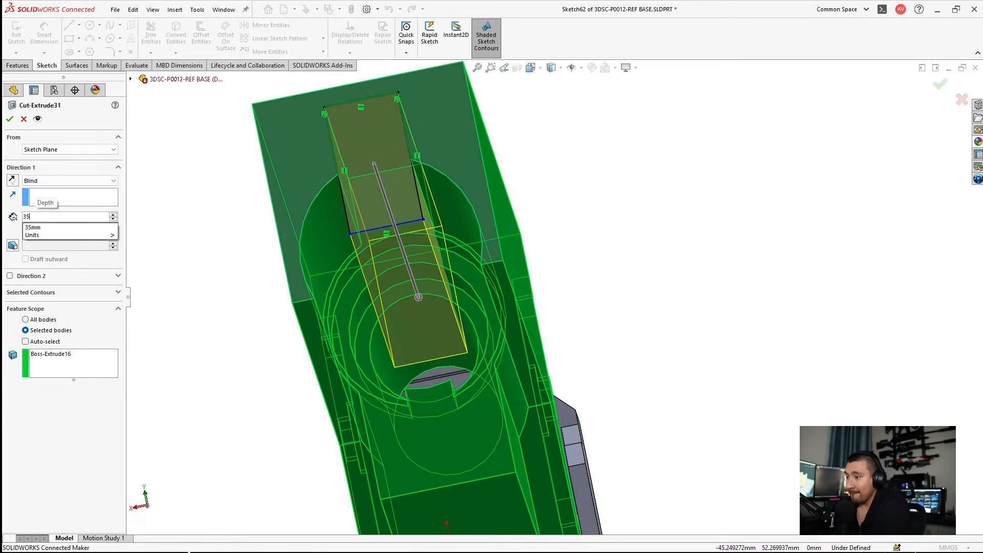
key(Return)
key(Return)
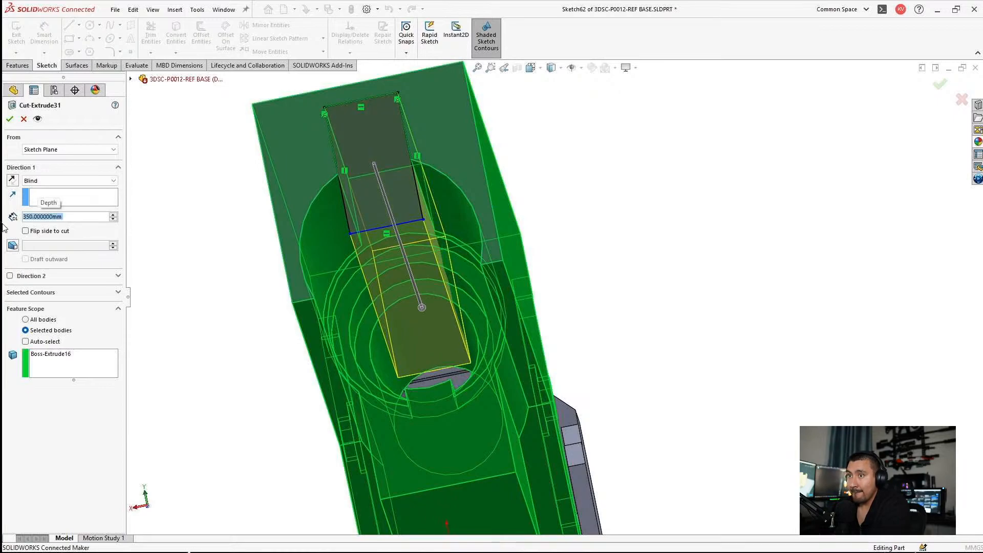
Step: Check the recoil bar through the receiver's side slot and hide the receiver body
middle_drag(502, 350, 257, 187)
scroll(421, 292, up, 3)
scroll(251, 192, down, 5)
scroll(302, 307, up, 5)
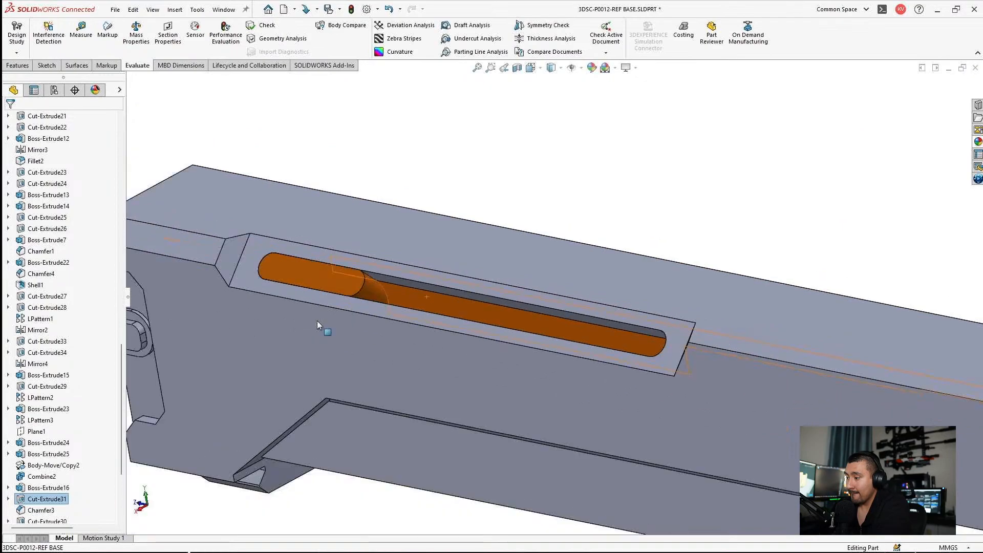
click(379, 254)
click(437, 223)
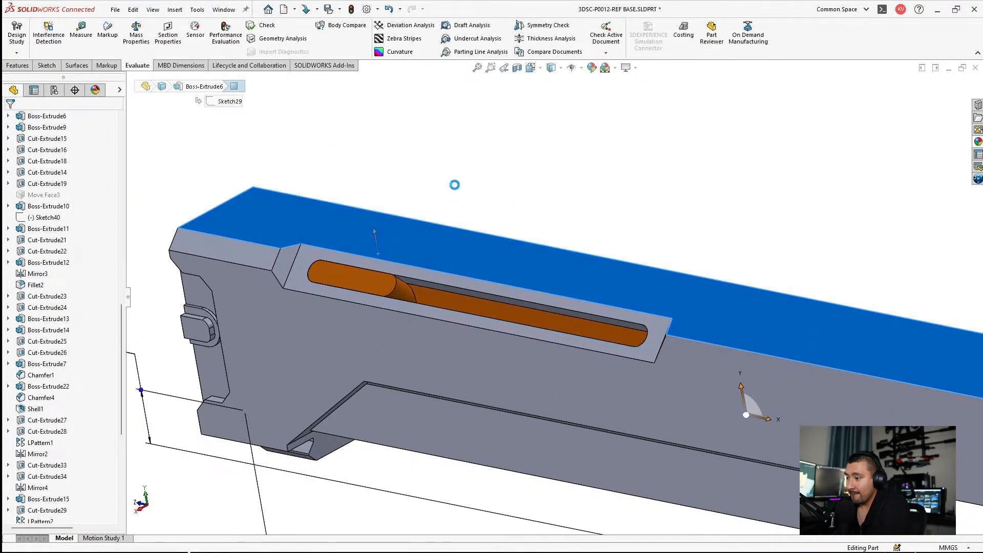
middle_drag(401, 226, 489, 239)
scroll(81, 263, up, 15)
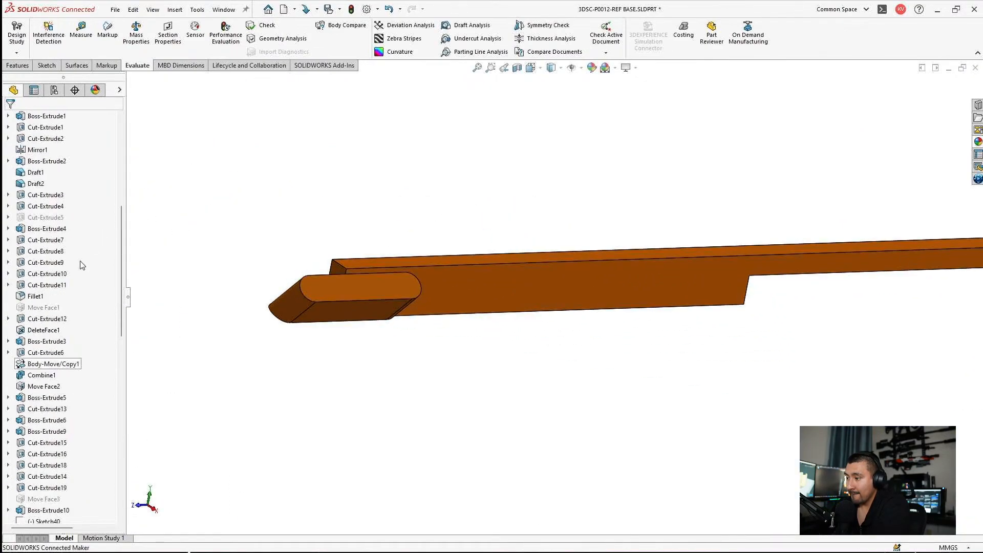
Step: Sketch a horizontal line about 17.55 mm long on the Right Plane, from the bar's end edge to the handle's rounded end
click(43, 262)
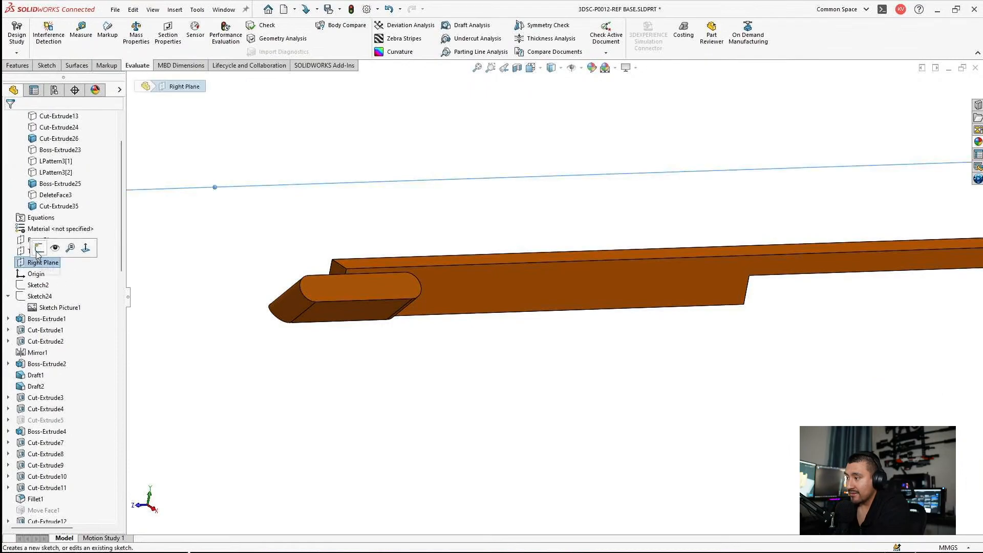
click(51, 249)
scroll(538, 272, down, 4)
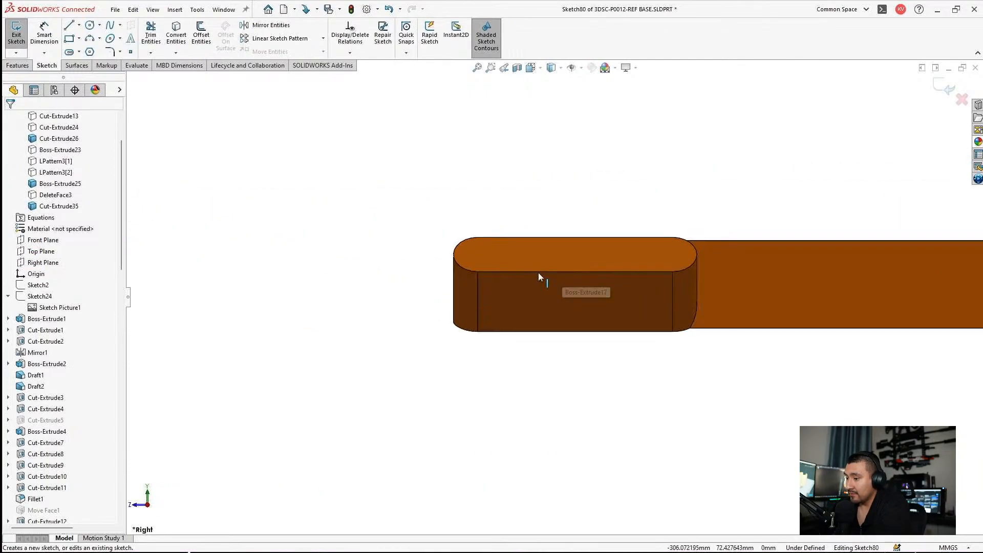
key(ctrl+8)
key(f)
scroll(512, 244, down, 6)
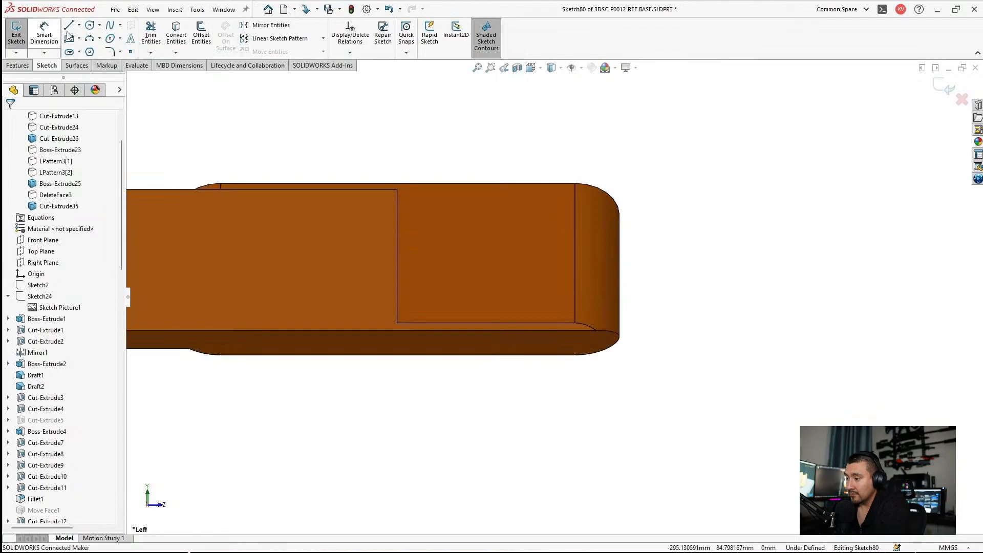
click(69, 25)
drag(397, 288, 627, 288)
key(Escape)
Step: Dimension the horizontal line between the recoil bar's end edge and the handle's rounded end, and discard the sketch
click(44, 34)
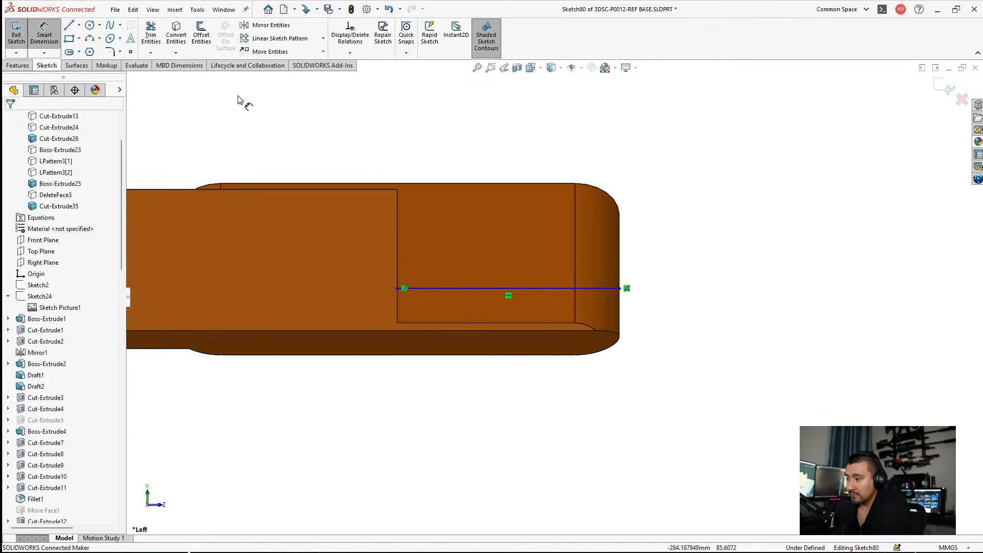
click(490, 288)
click(511, 155)
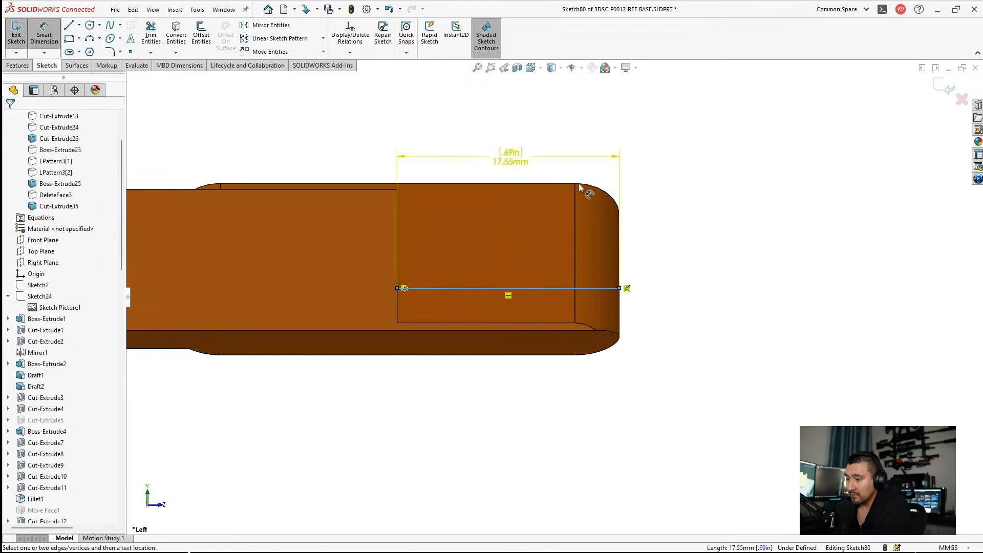
click(548, 267)
key(Escape)
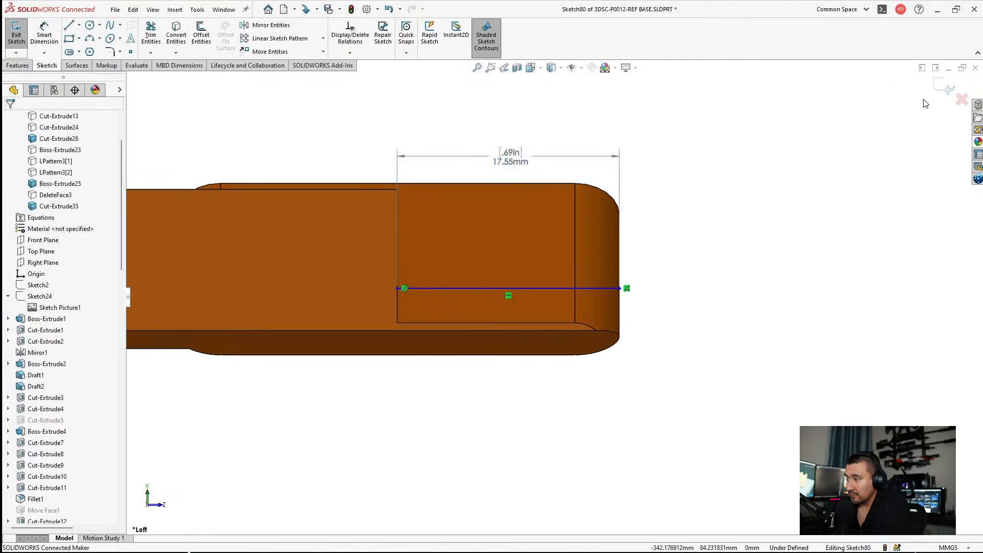
click(960, 101)
Step: Increase the depth of Cut-Extrude31, the recoil bar channel, by 17.55 mm to 367.55 mm
click(490, 286)
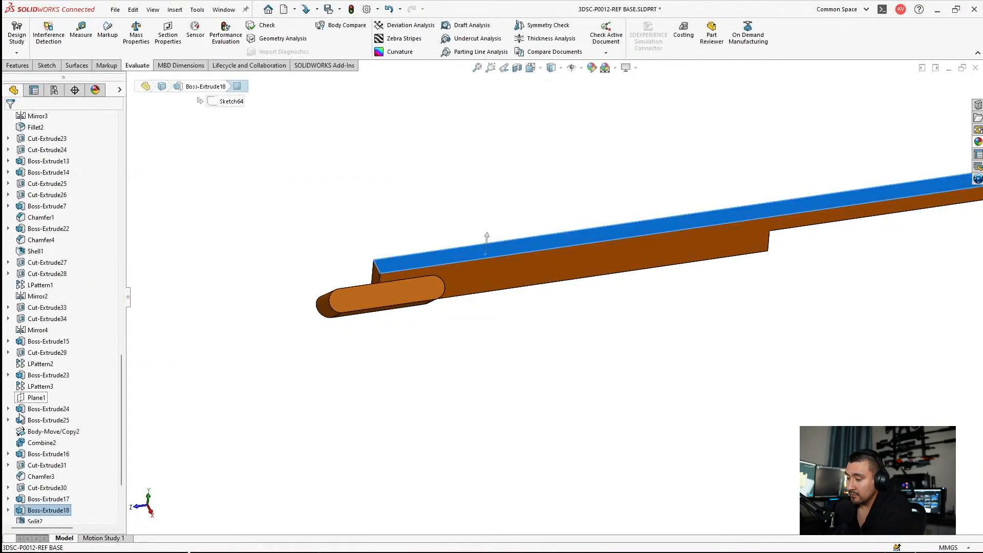
click(46, 488)
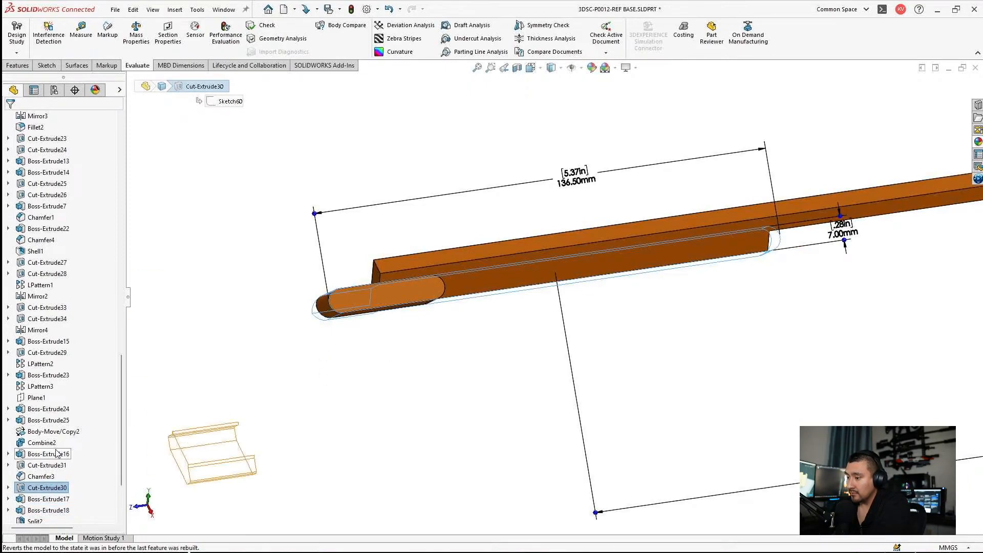
scroll(50, 433, down, 1)
click(49, 432)
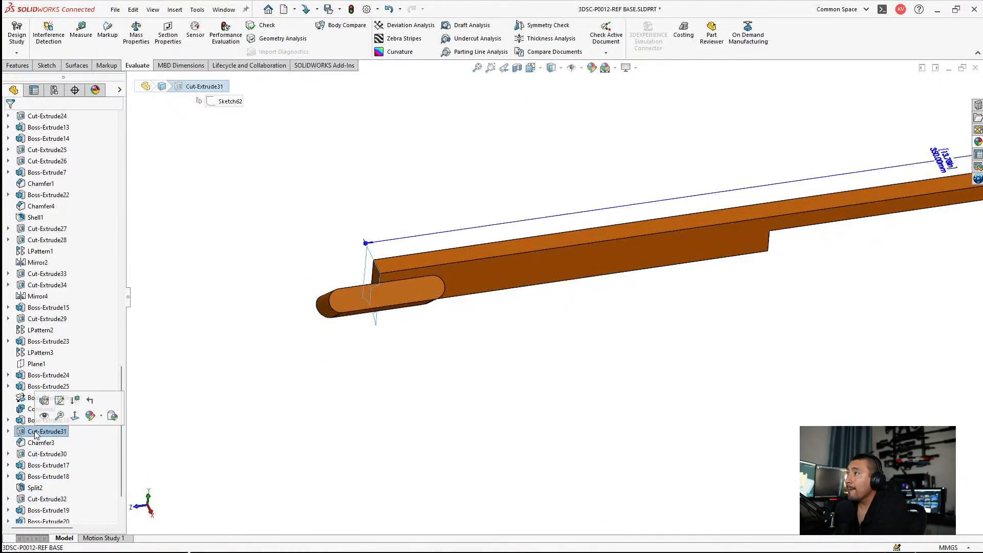
double_click(941, 160)
click(933, 174)
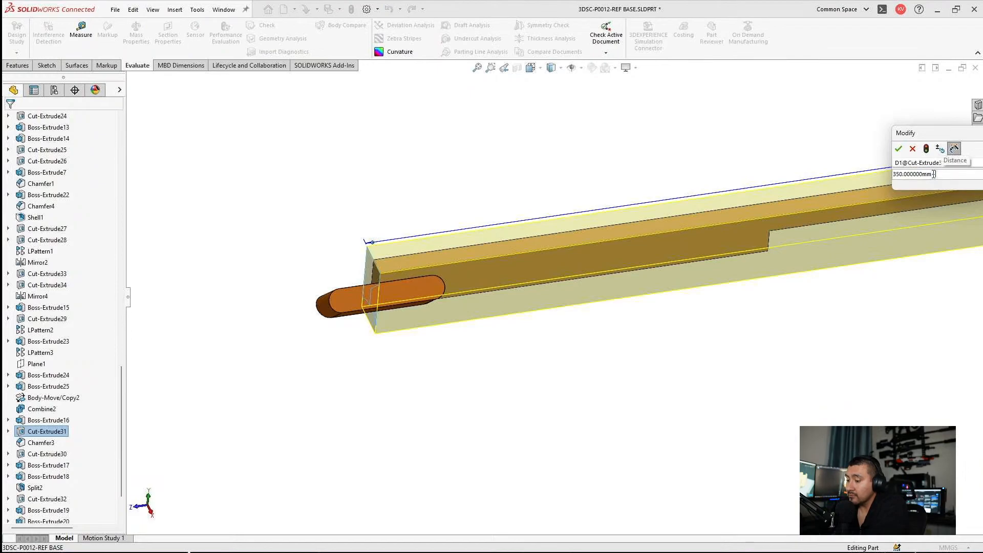
text(+17.55)
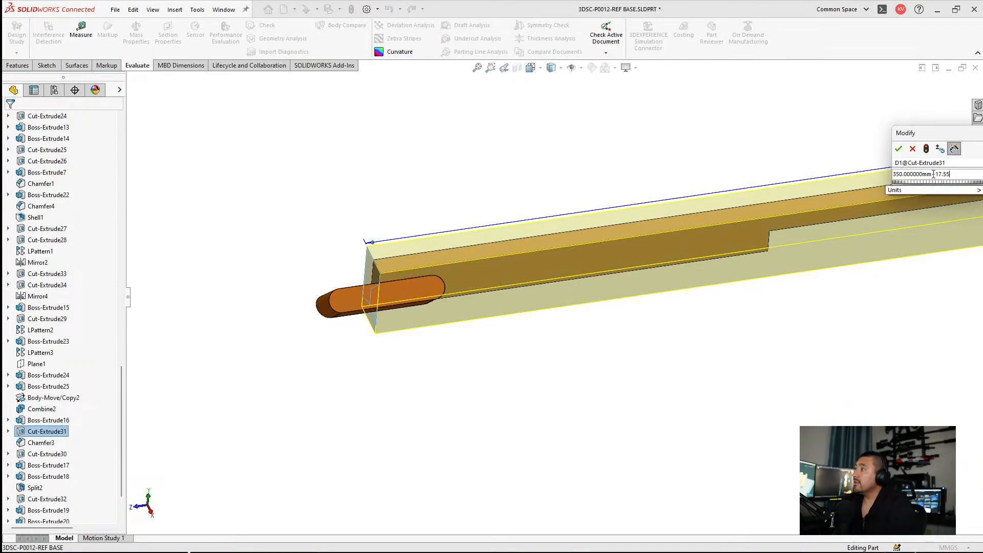
key(Return)
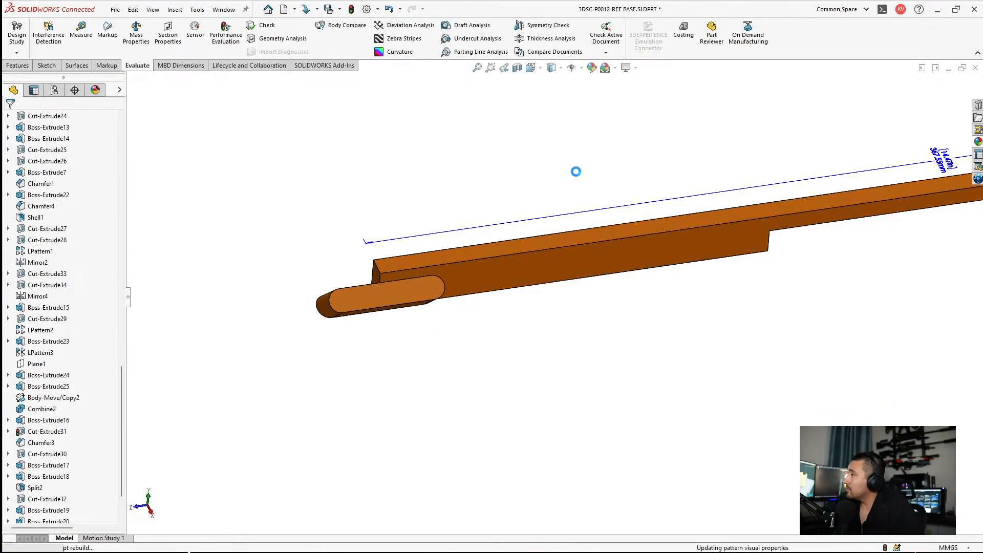
Step: Examine the recoil bar and its rounded handle from several sides, checking how the bar's end meets the handle
scroll(440, 251, down, 5)
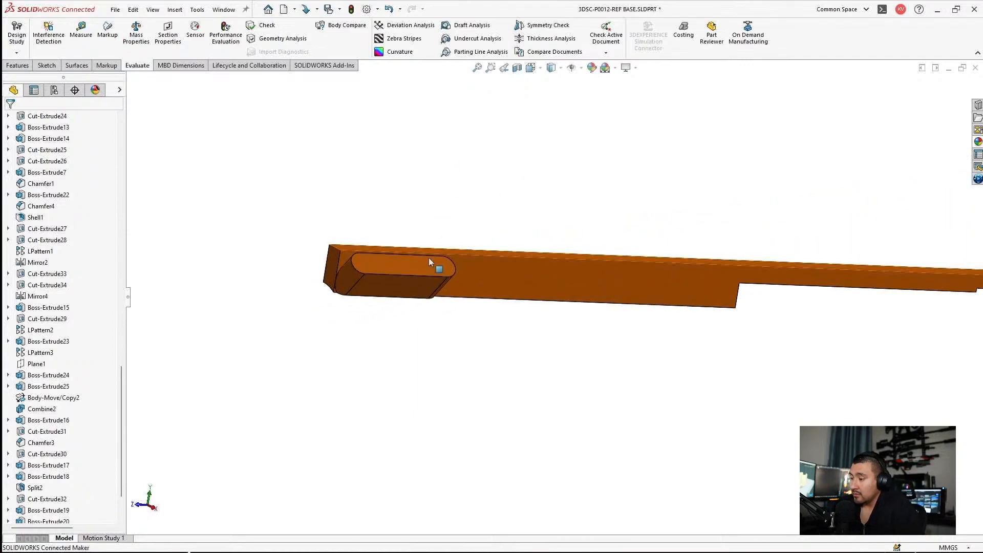
middle_drag(405, 315, 656, 364)
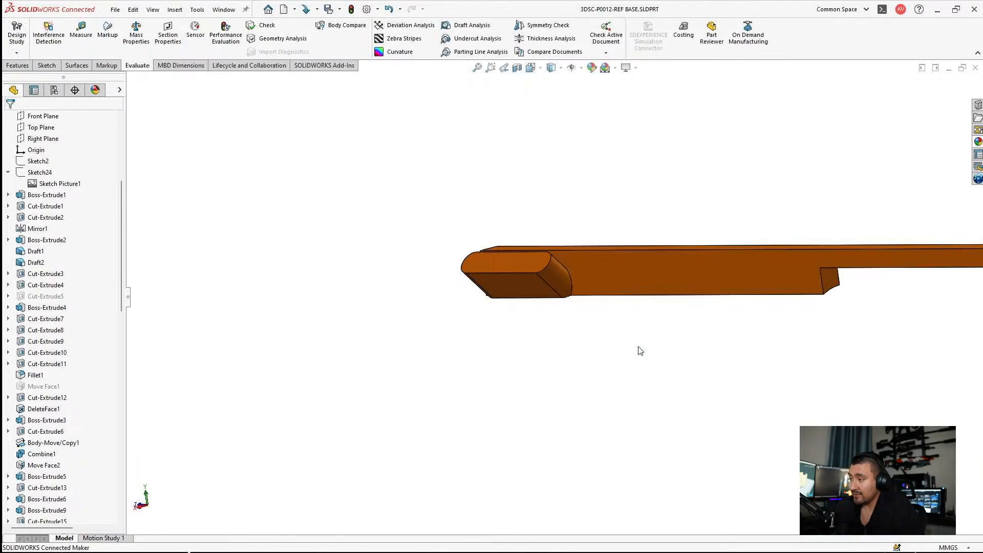
middle_drag(559, 267, 650, 276)
scroll(748, 272, up, 3)
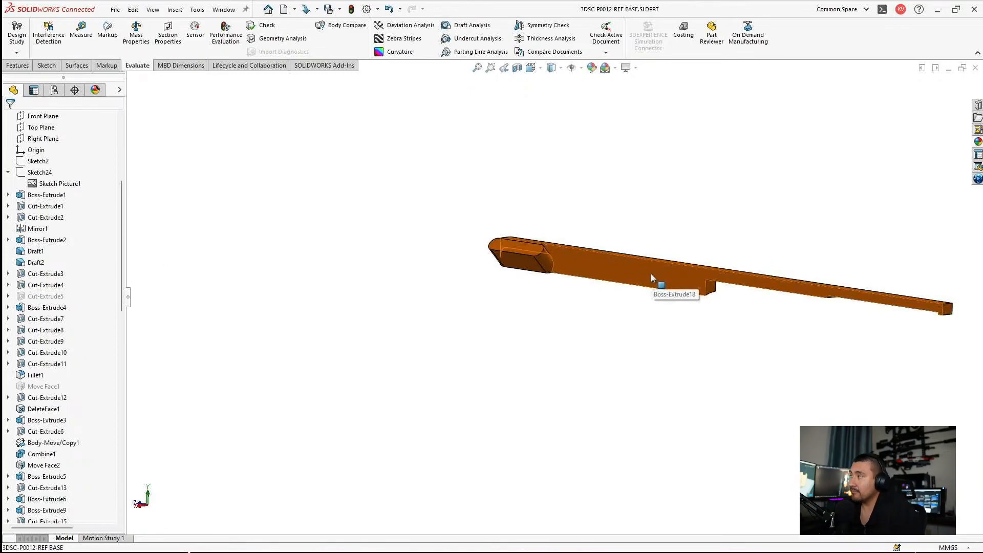
scroll(634, 264, down, 5)
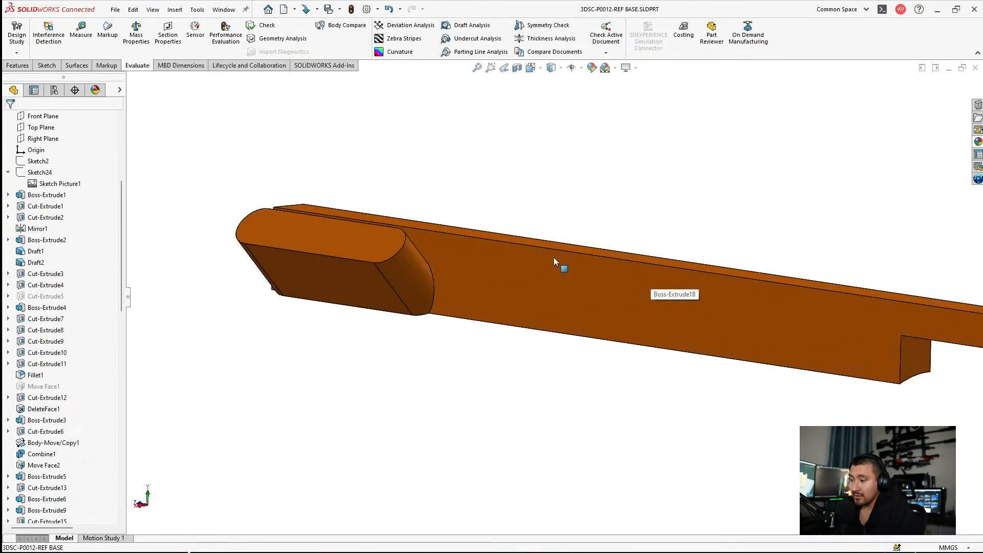
middle_drag(409, 292, 465, 276)
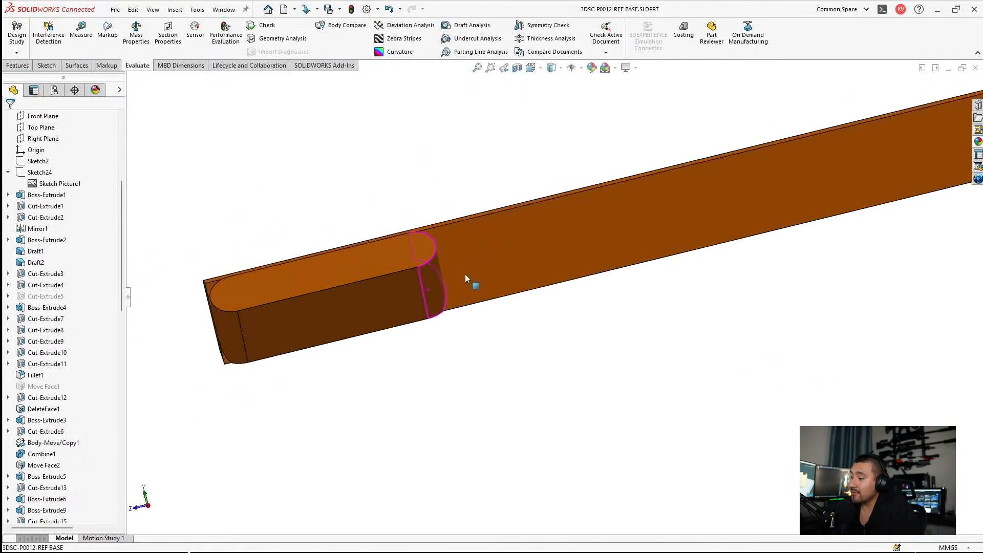
scroll(395, 259, up, 2)
middle_drag(395, 259, 631, 264)
scroll(665, 202, up, 4)
scroll(689, 205, down, 2)
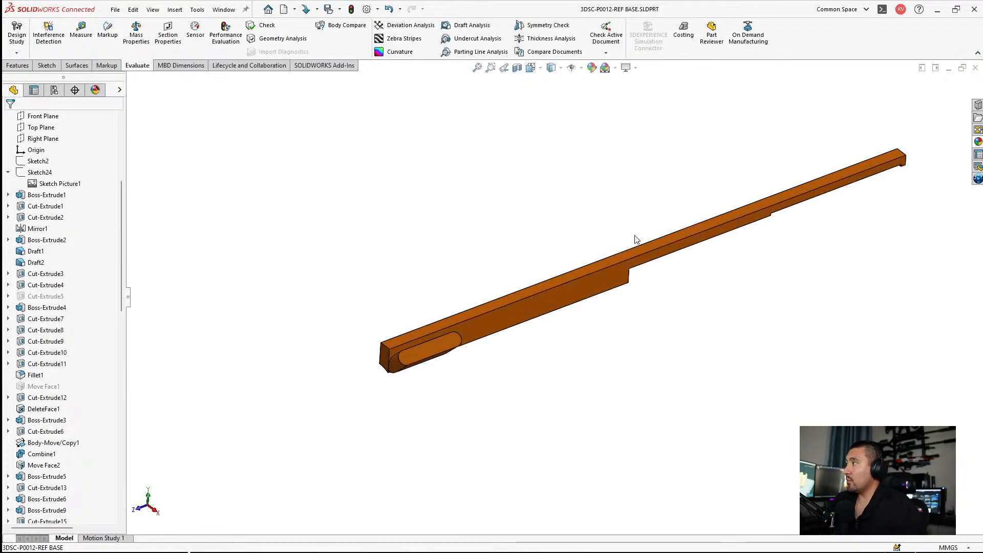
scroll(639, 243, down, 2)
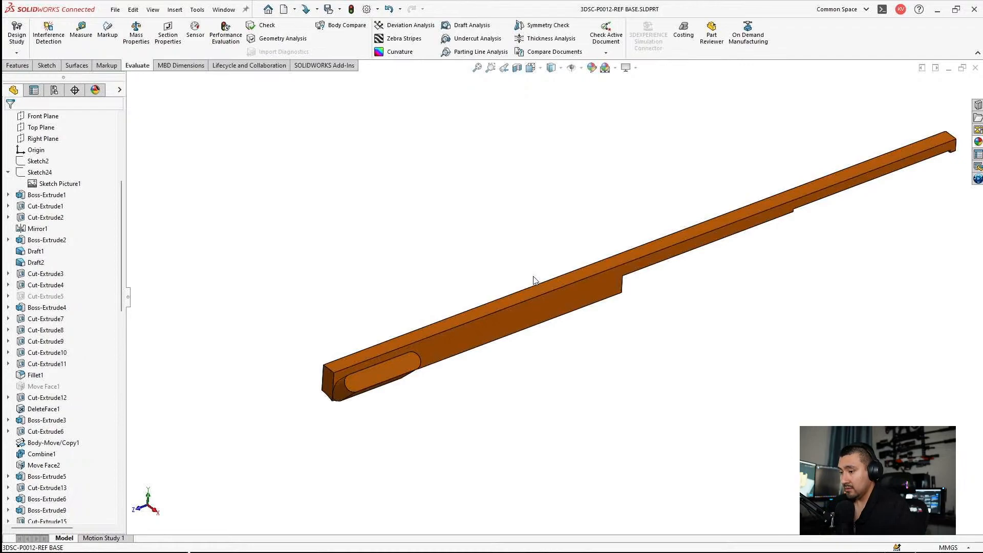
middle_drag(534, 280, 537, 290)
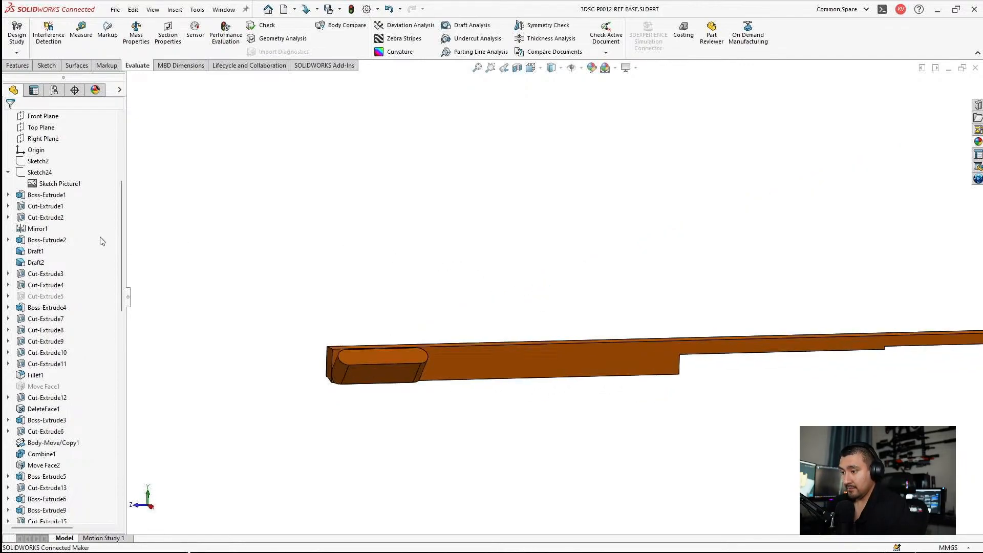
scroll(540, 423, up, 1)
middle_drag(564, 391, 759, 352)
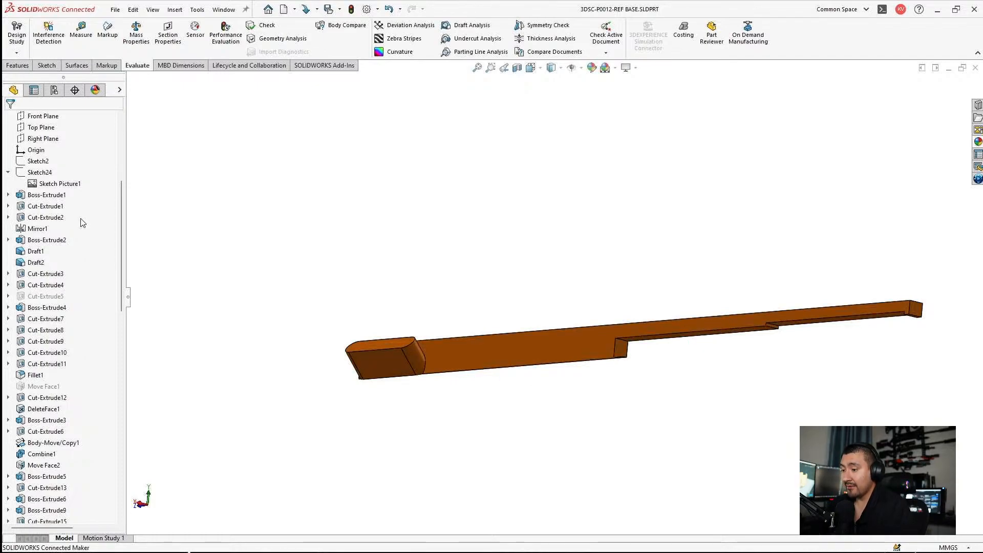
Step: Highlight the hidden receiver body DeleteFace3 to compare its slot with the recoil bar and handle, and clear the selection
scroll(69, 215, up, 5)
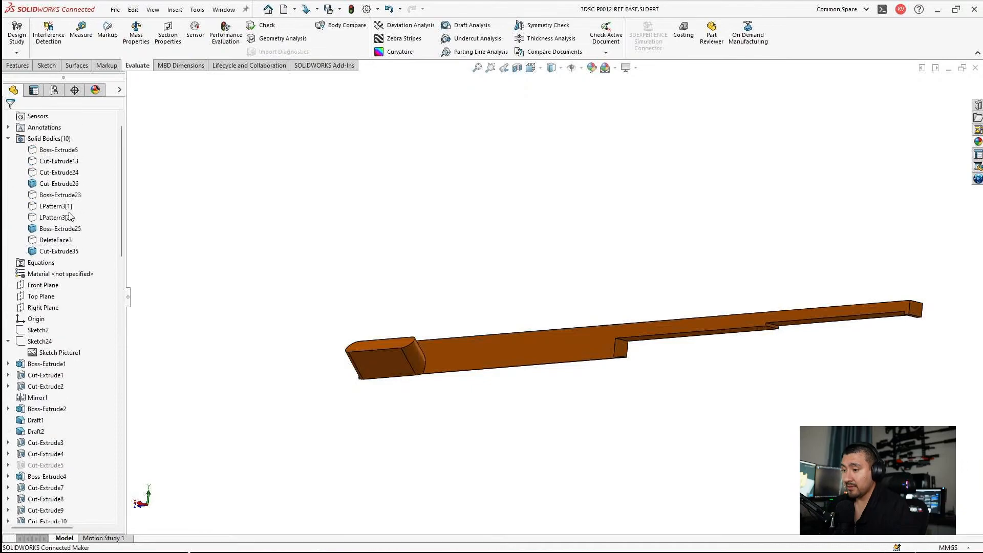
click(49, 241)
scroll(511, 251, up, 3)
scroll(534, 321, down, 5)
middle_drag(511, 251, 538, 377)
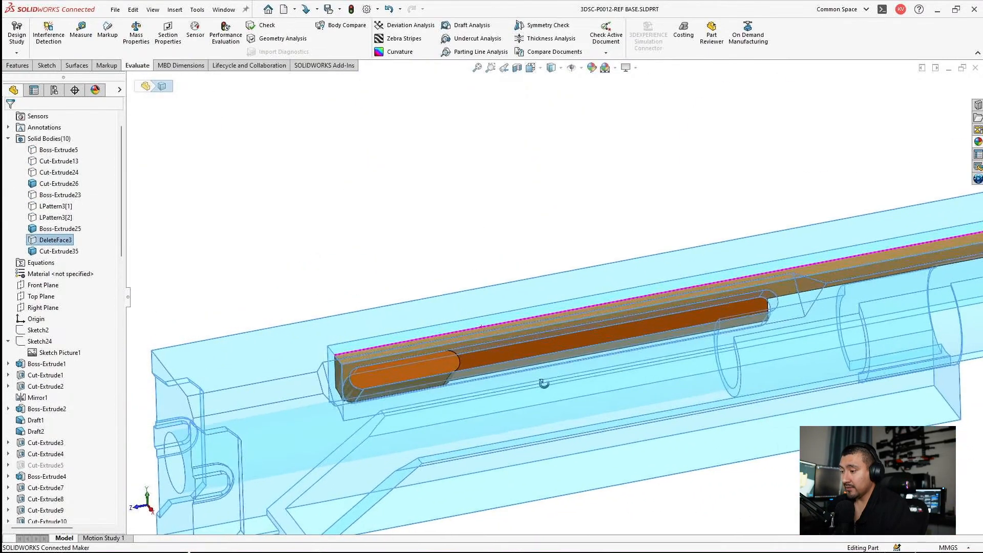
click(433, 242)
scroll(540, 358, up, 4)
scroll(555, 367, down, 3)
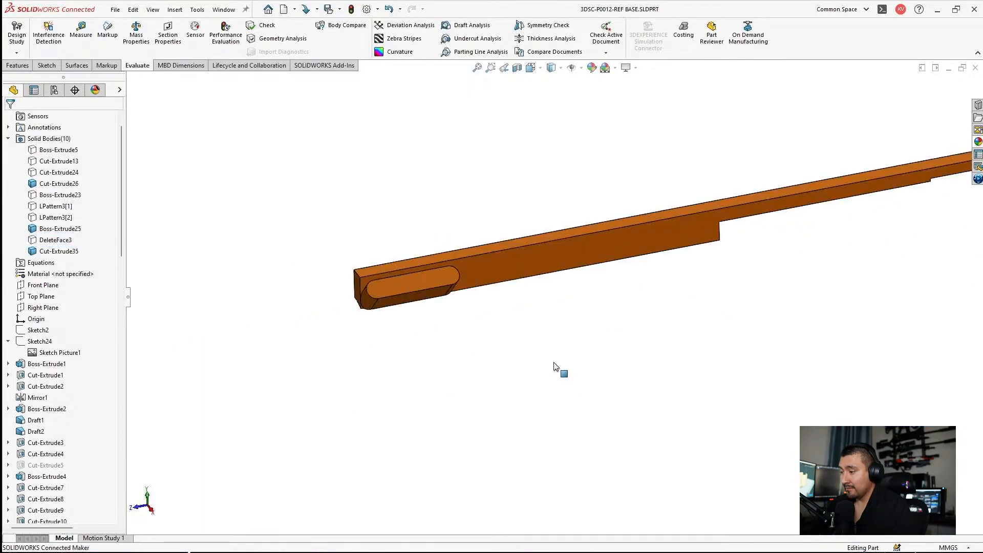
Step: Show the receiver body DeleteFace3 around the recoil bar again
scroll(82, 282, down, 4)
scroll(83, 297, down, 10)
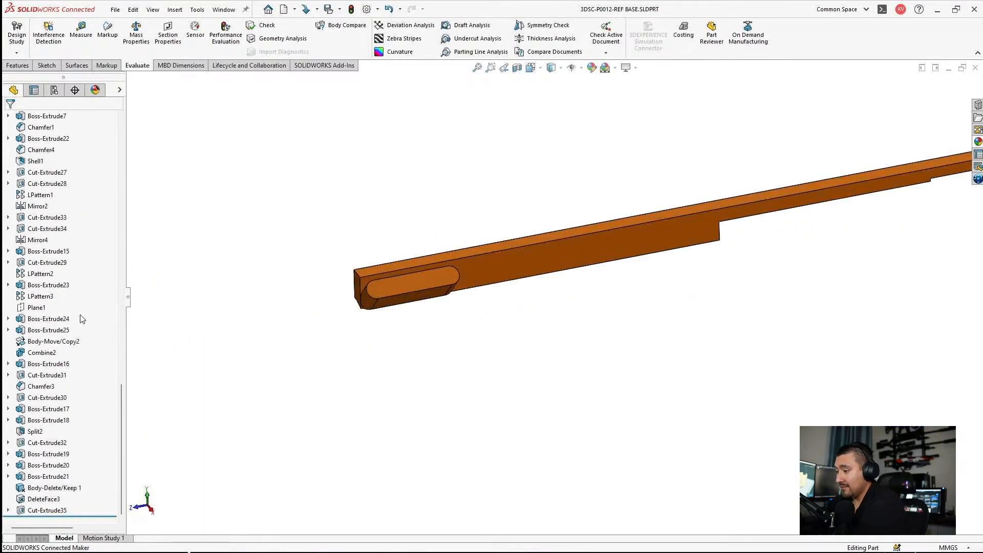
middle_drag(434, 357, 348, 320)
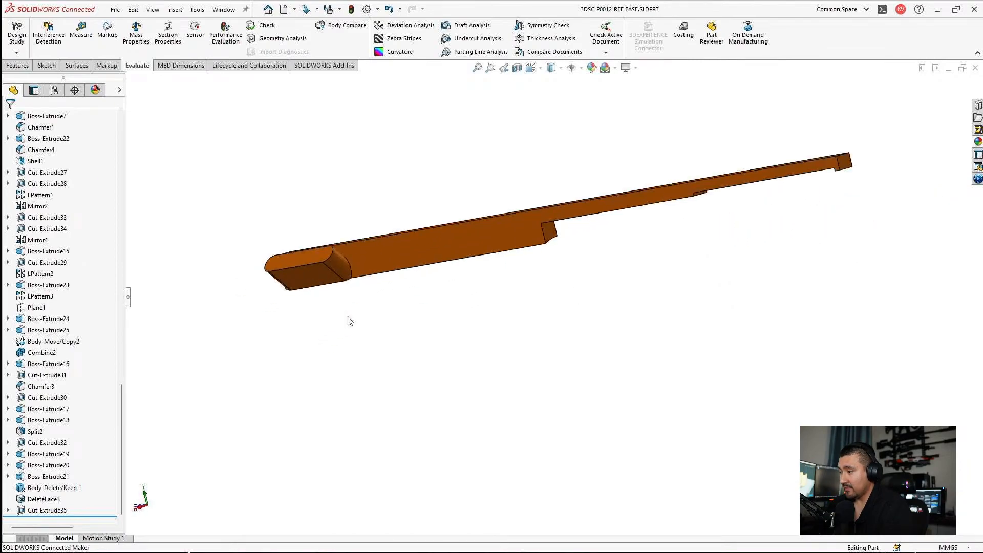
scroll(534, 242, down, 2)
middle_drag(534, 242, 558, 269)
scroll(79, 281, up, 11)
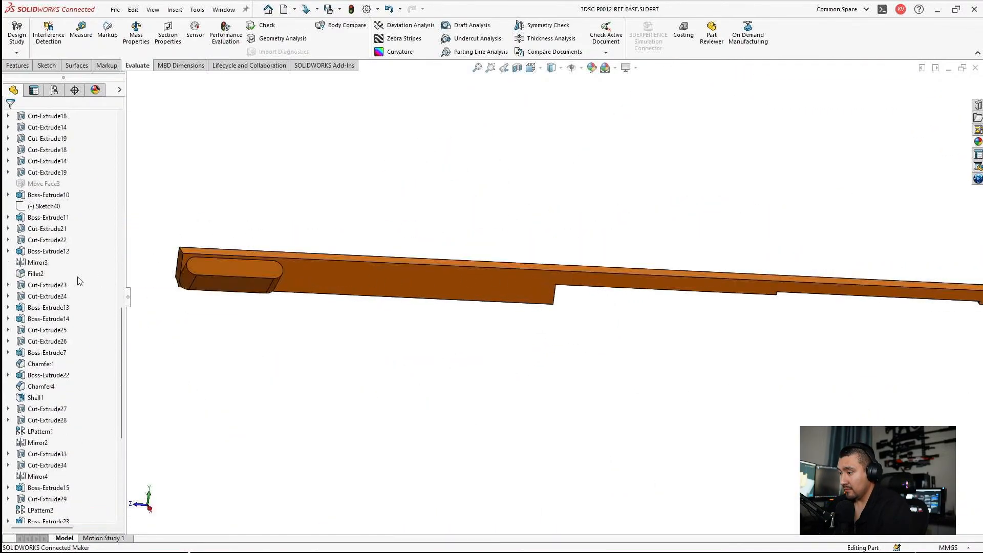
scroll(78, 277, up, 10)
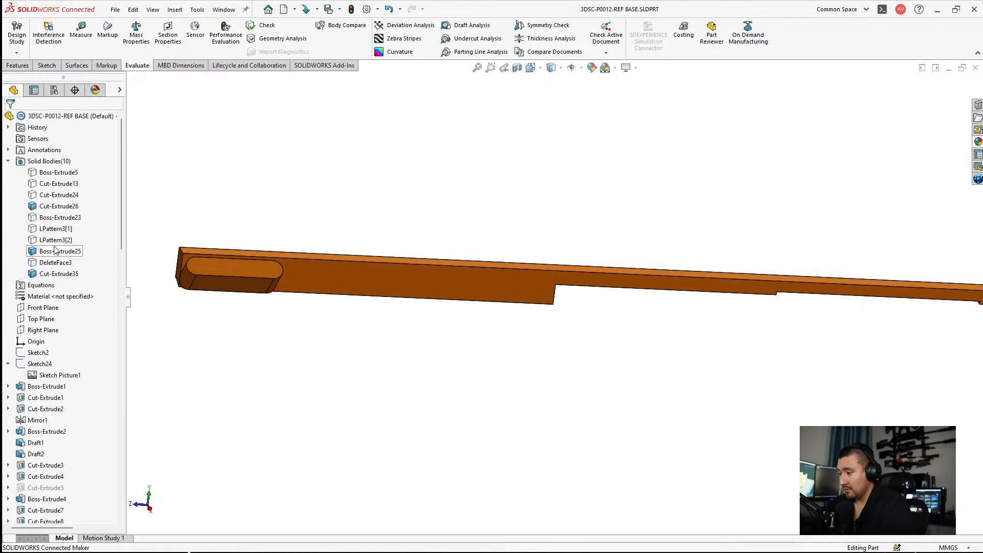
click(52, 262)
click(56, 244)
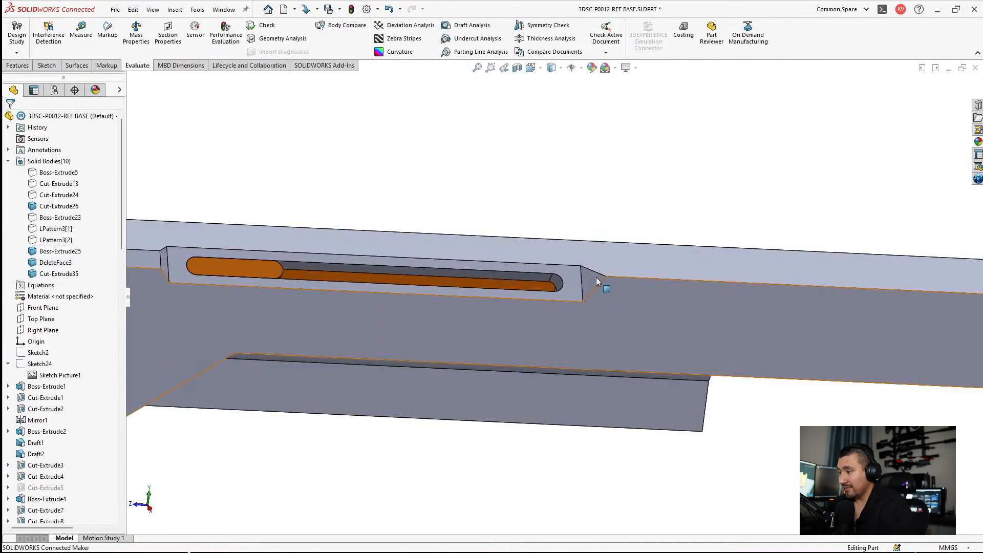
Step: Open the sketch of the receiver's side slot for editing and delete the dimension that locates the slot's midpoint
click(499, 277)
click(544, 232)
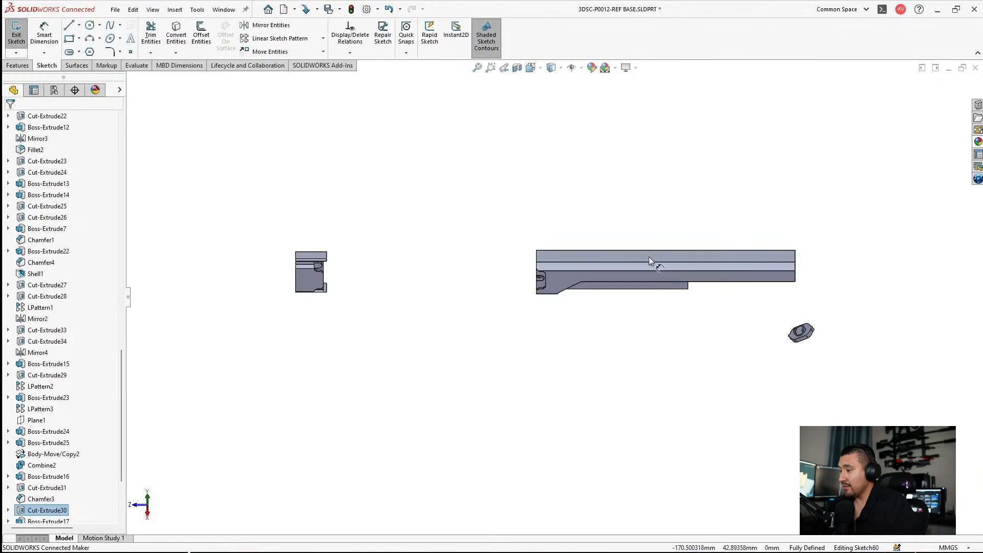
scroll(651, 262, down, 6)
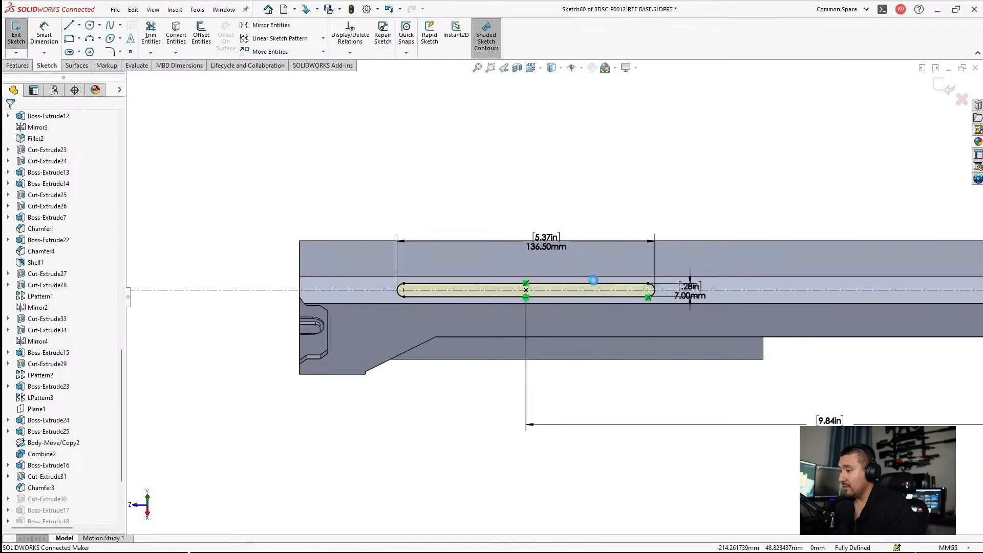
scroll(638, 307, down, 2)
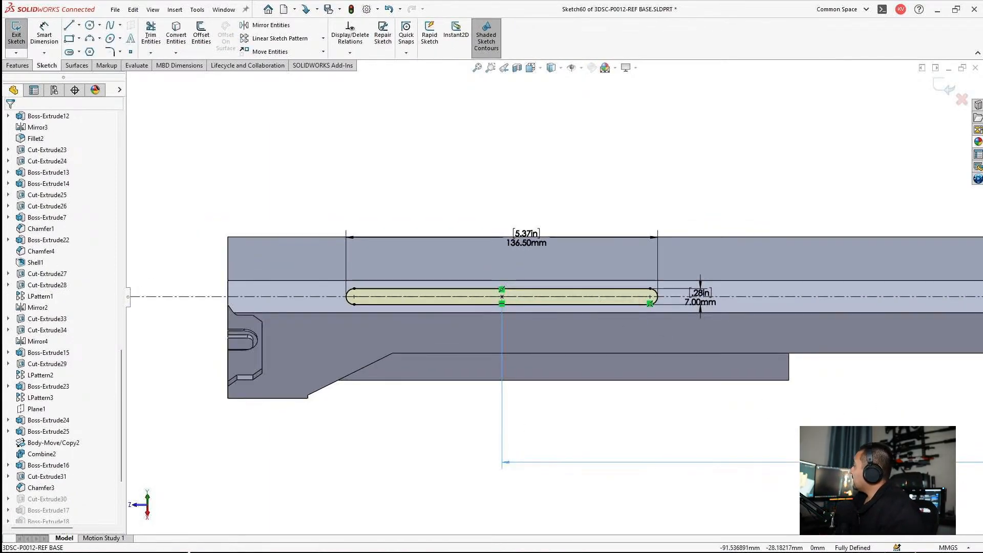
Step: Dimension the horizontal distance from the origin to the slot's rounded end farthest from it
click(44, 34)
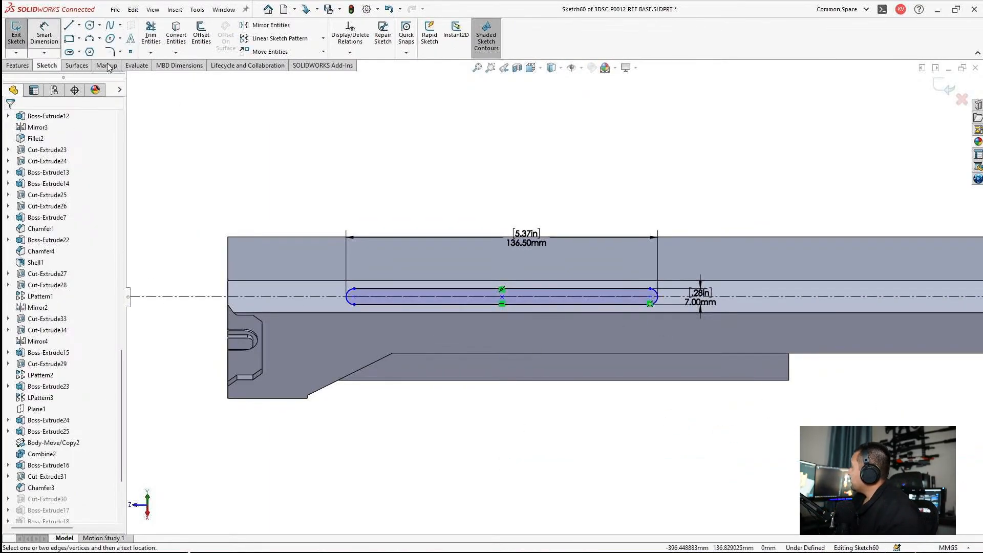
scroll(555, 296, up, 3)
click(854, 353)
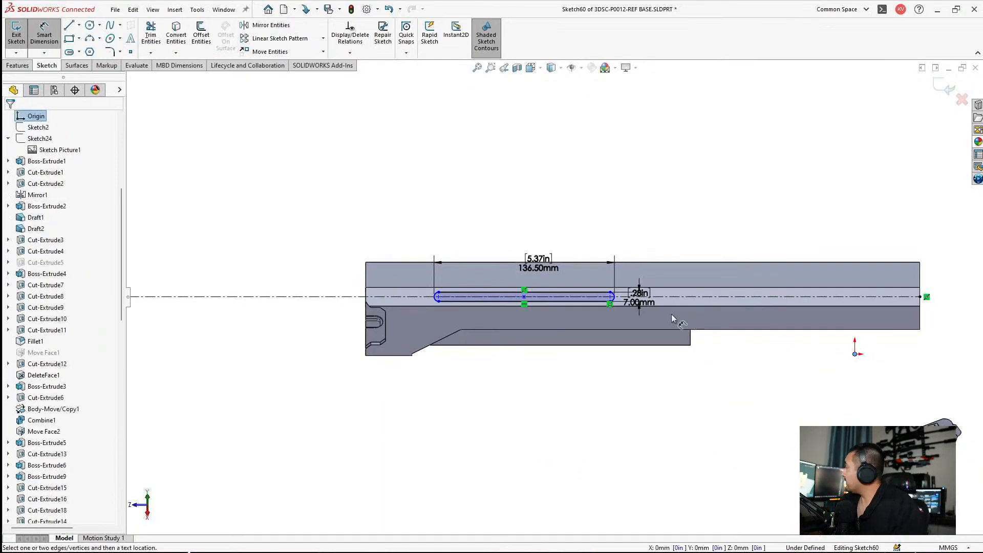
click(505, 296)
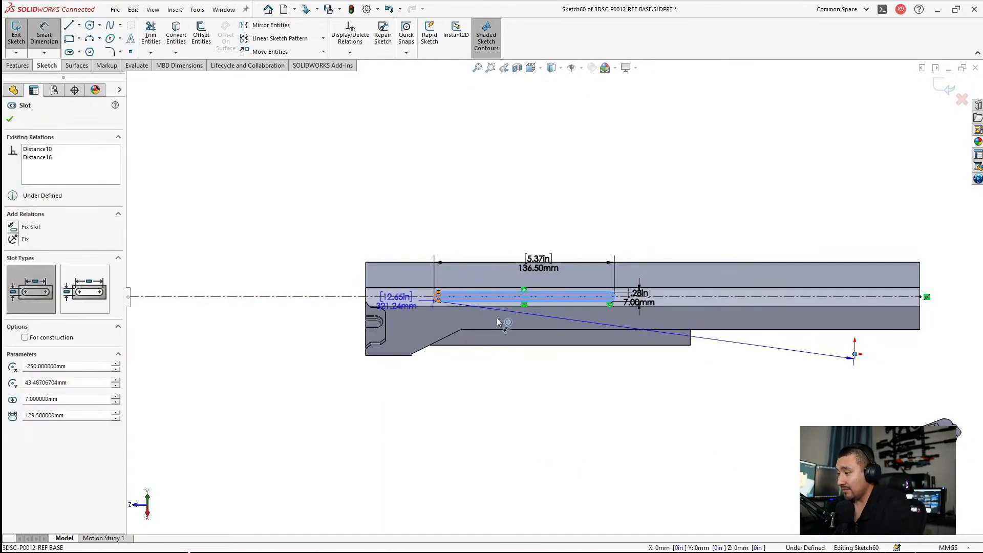
click(608, 404)
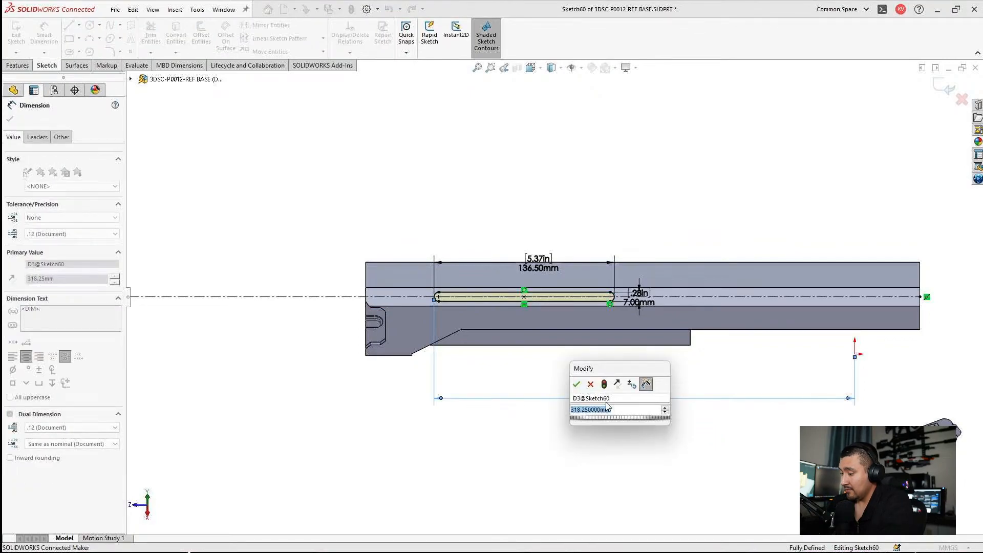
click(576, 384)
Step: Set the overall length of the receiver's side slot to 80 mm and exit the sketch
scroll(519, 287, up, 5)
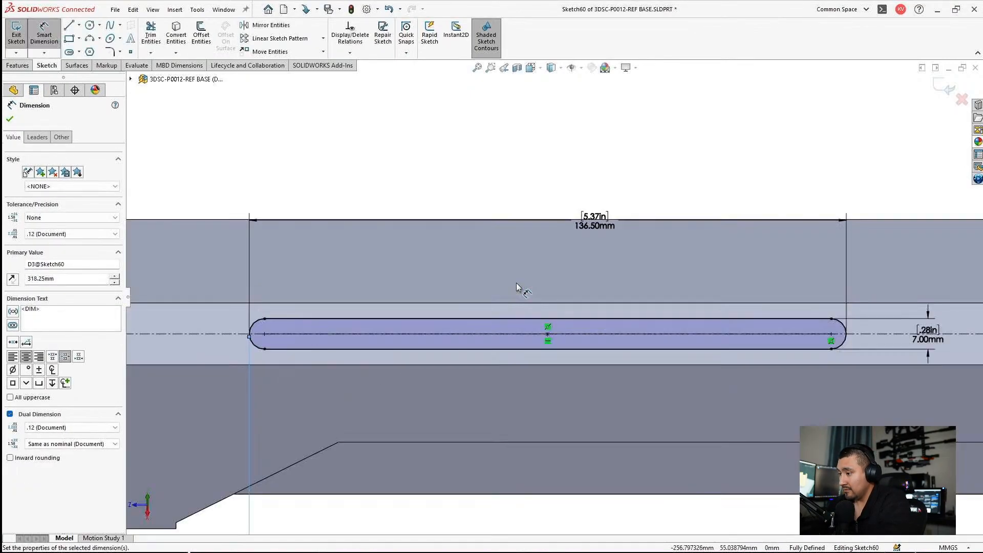
double_click(592, 219)
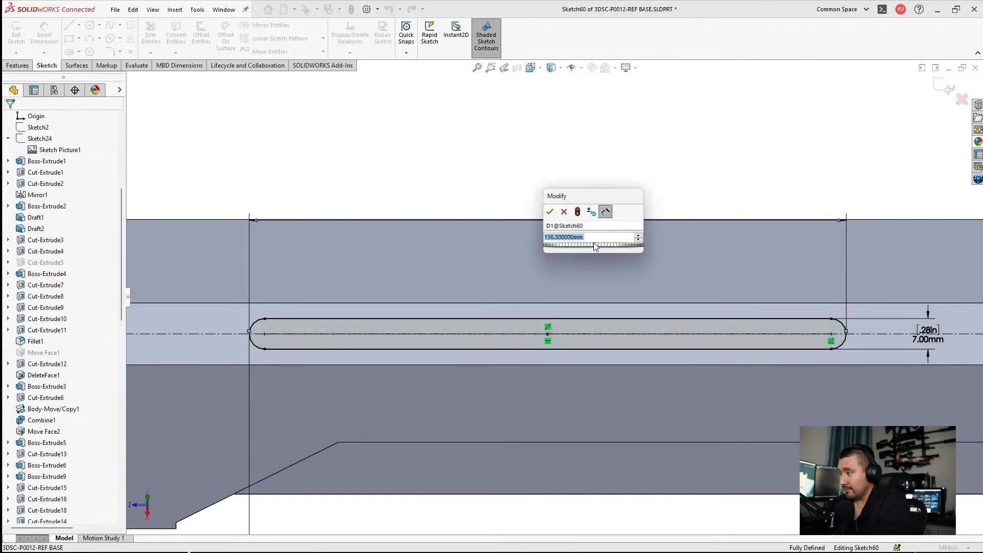
click(594, 237)
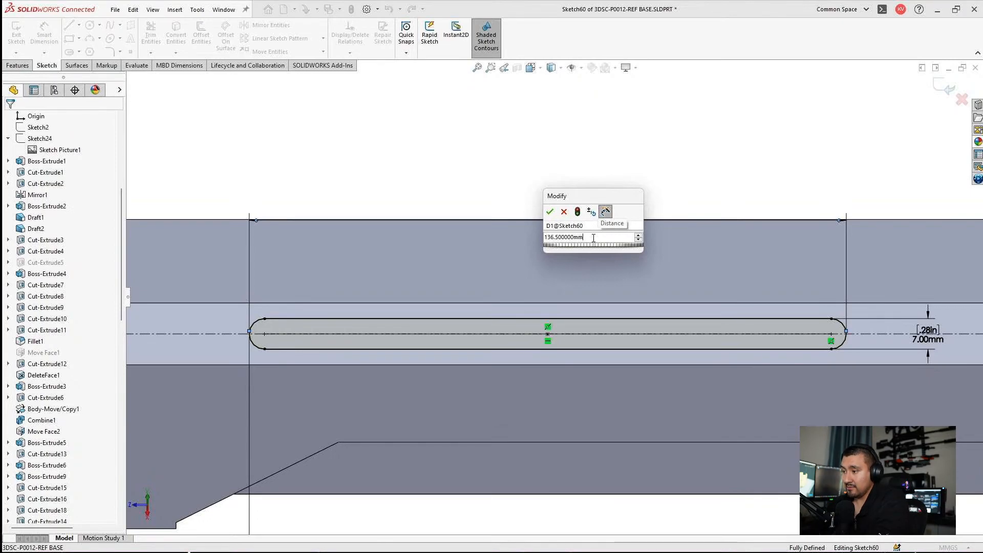
double_click(592, 238)
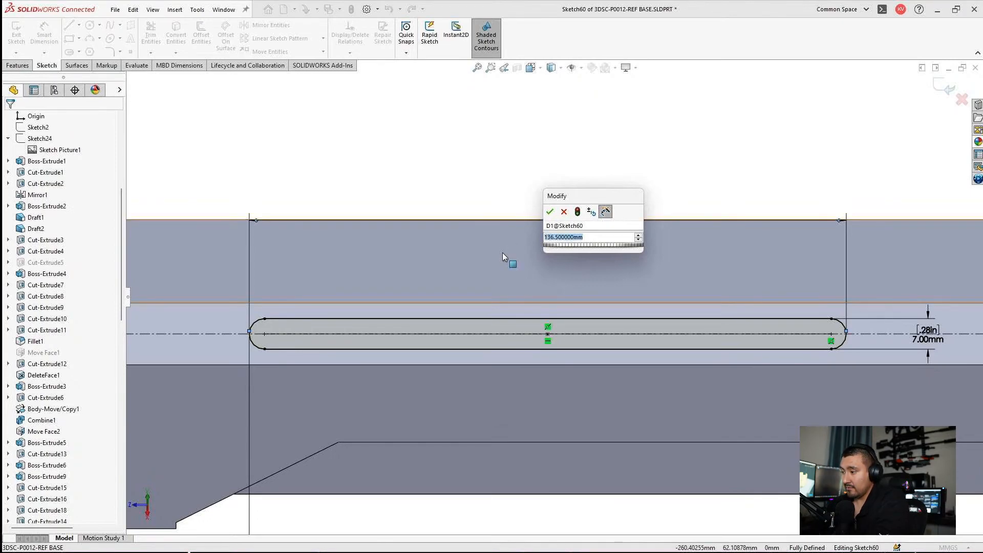
text(80)
key(Return)
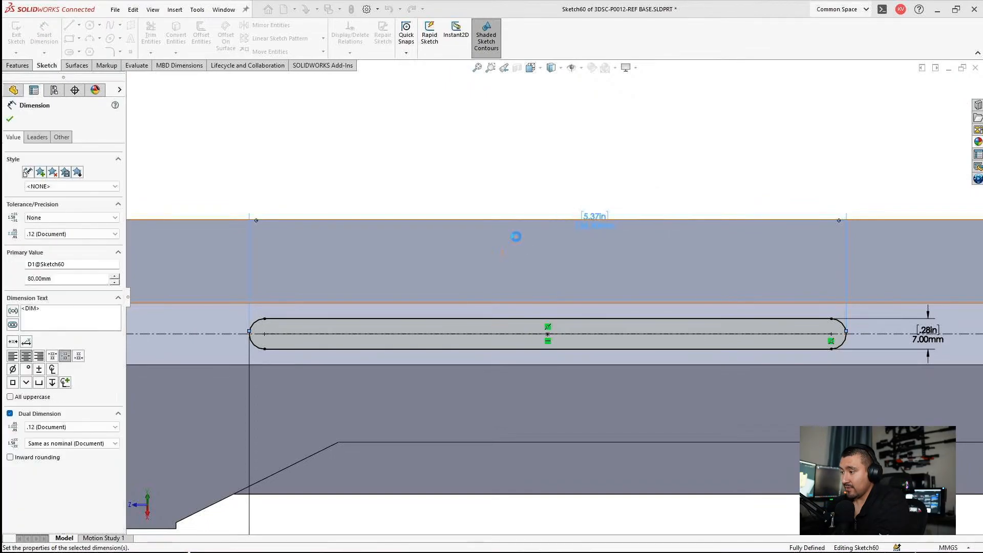
click(480, 179)
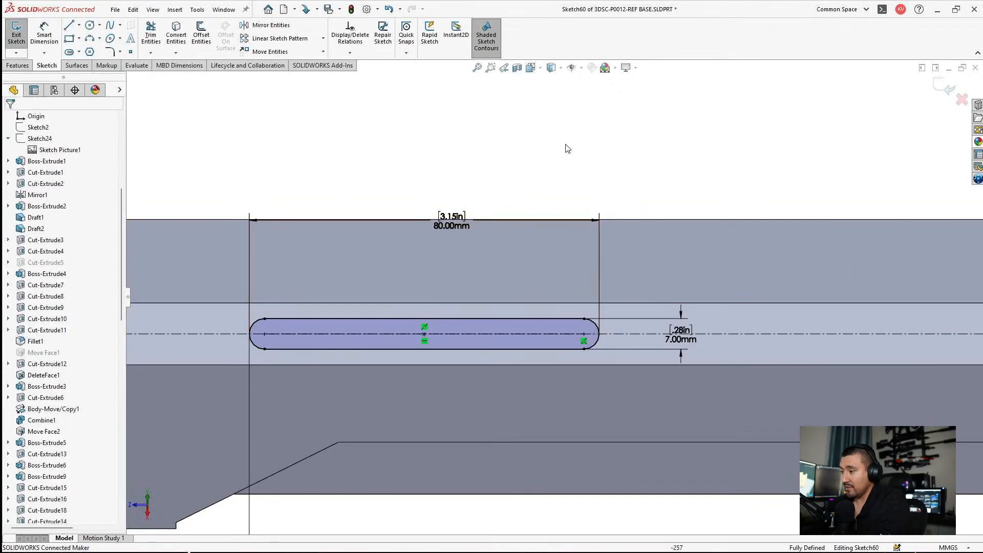
double_click(577, 120)
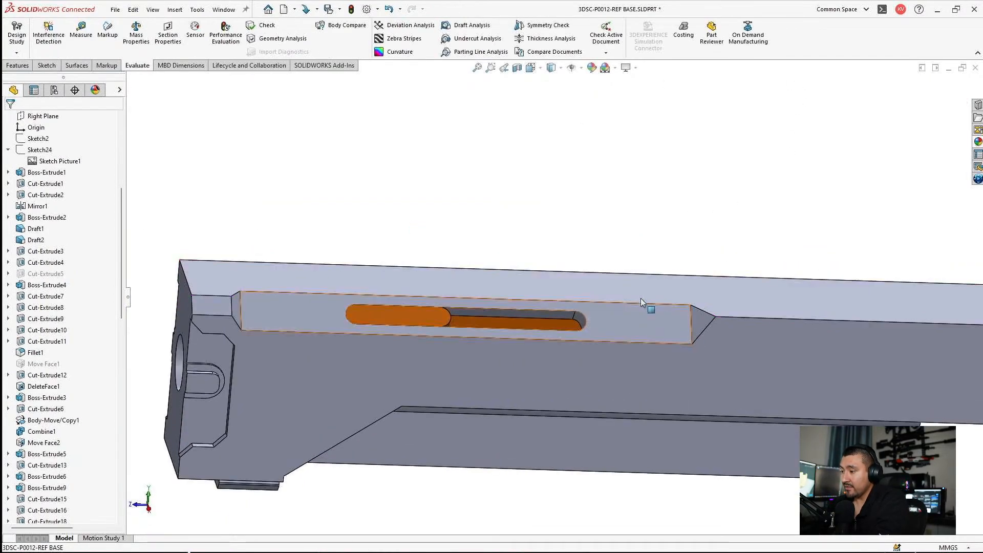
Step: Measure the free length between the handle's end and the slot's end with a temporary horizontal construction line on the recessed face, then delete it
click(638, 308)
click(677, 290)
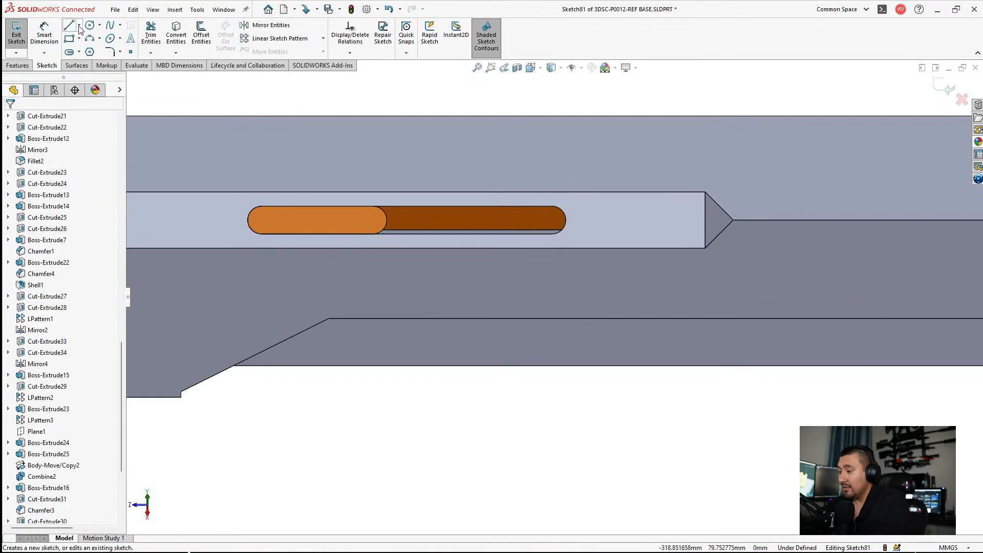
click(72, 26)
click(425, 247)
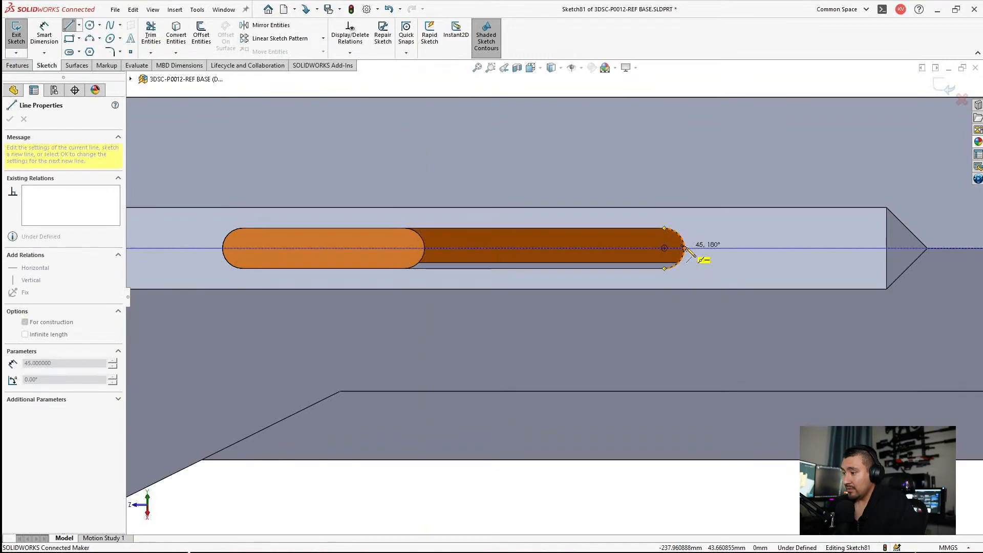
click(685, 248)
key(Escape)
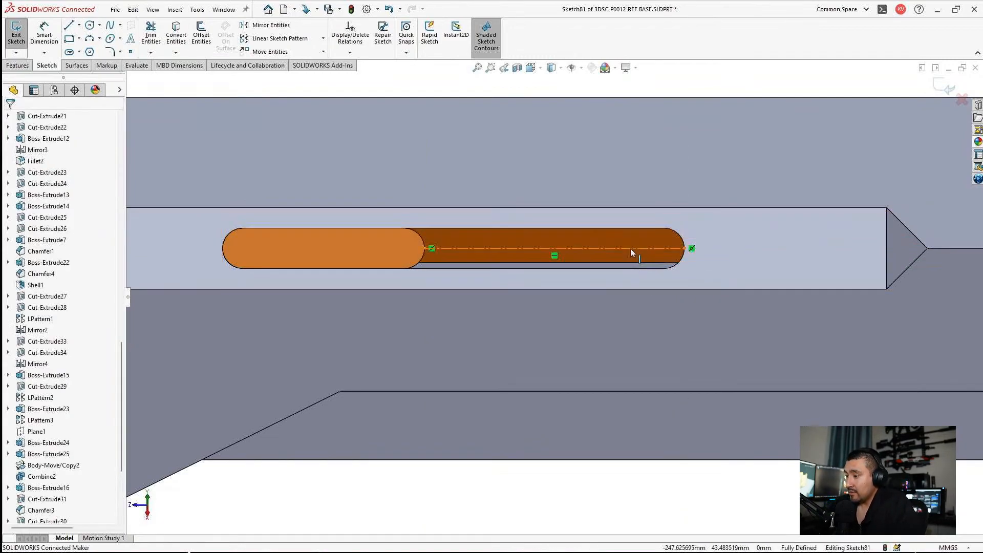
click(44, 32)
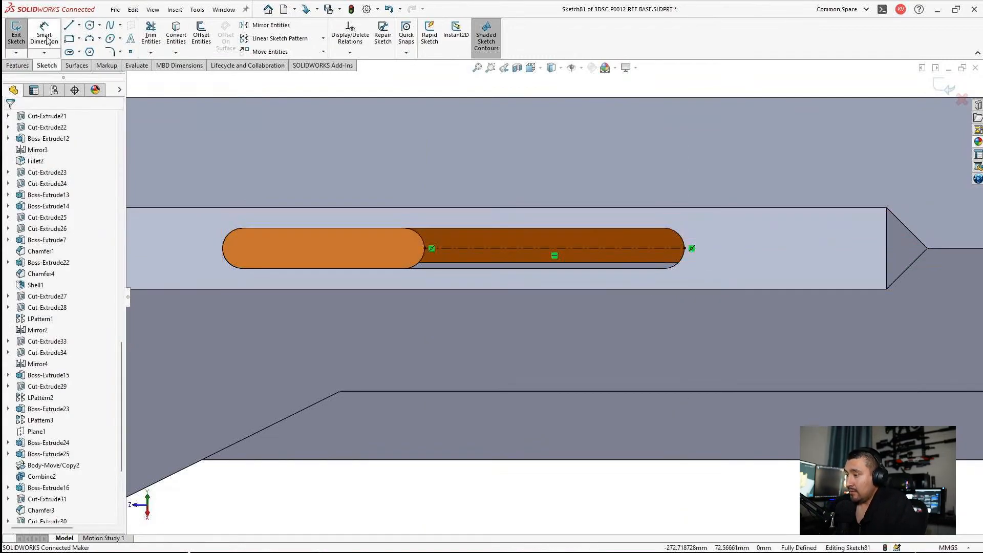
click(522, 250)
key(Escape)
click(487, 249)
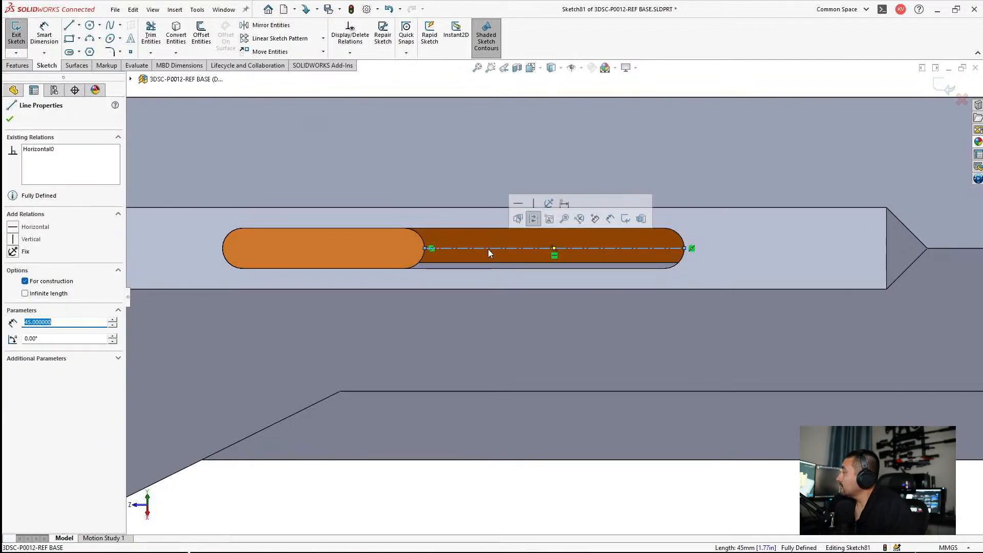
key(Delete)
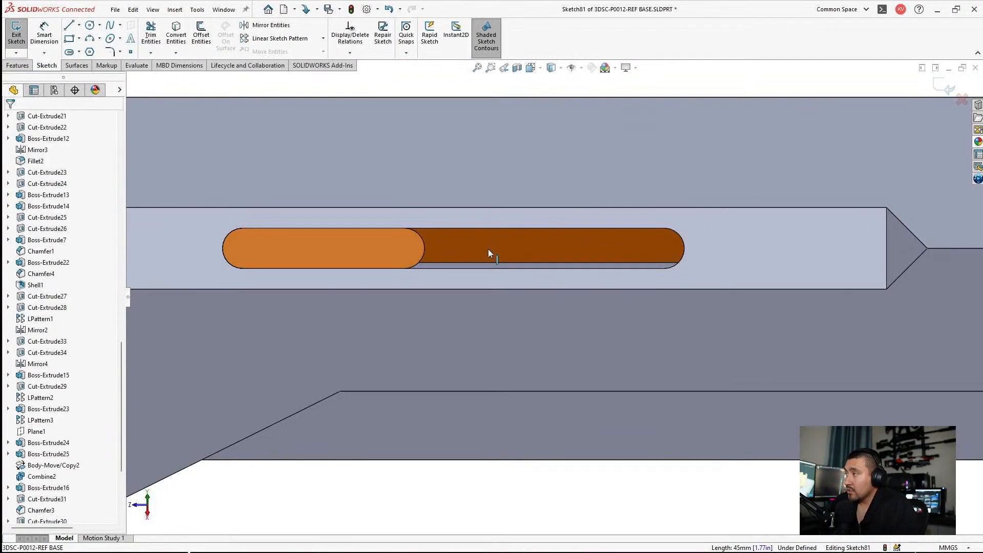
Step: Close the empty sketch and save the part, rebuilding it first
scroll(488, 249, up, 3)
mouse_move(466, 336)
middle_down()
mouse_move(501, 214)
mouse_move(512, 284)
mouse_move(566, 428)
middle_up()
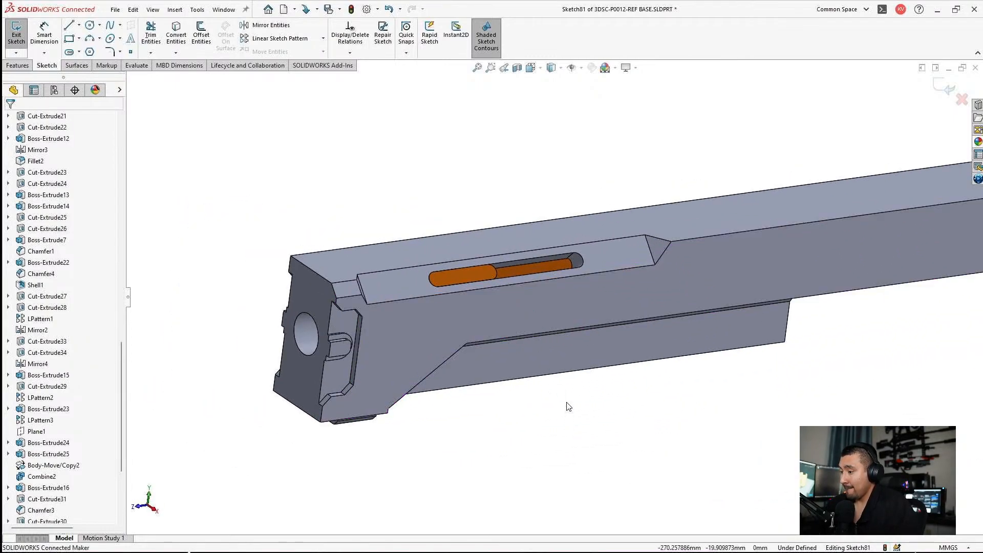
key(ctrl+s)
click(520, 291)
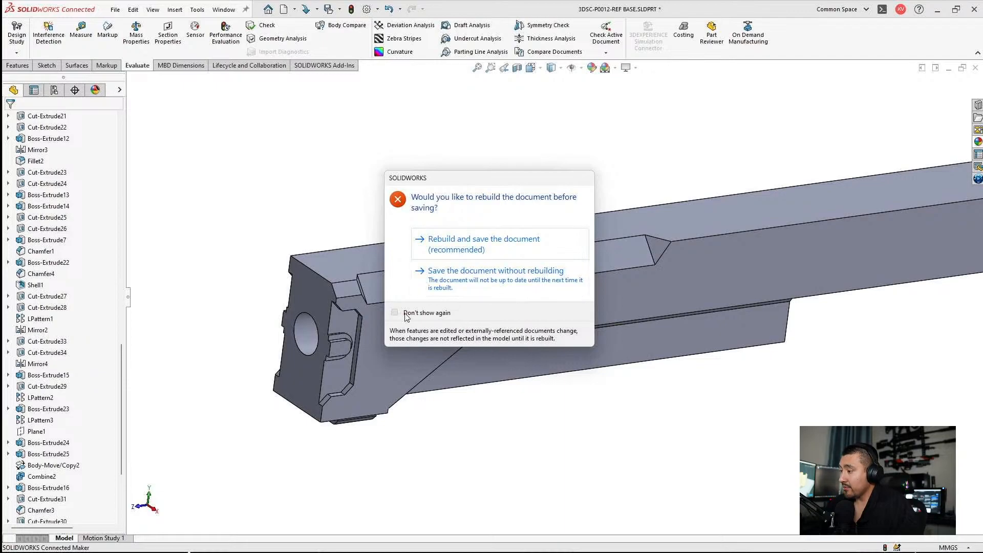
click(464, 240)
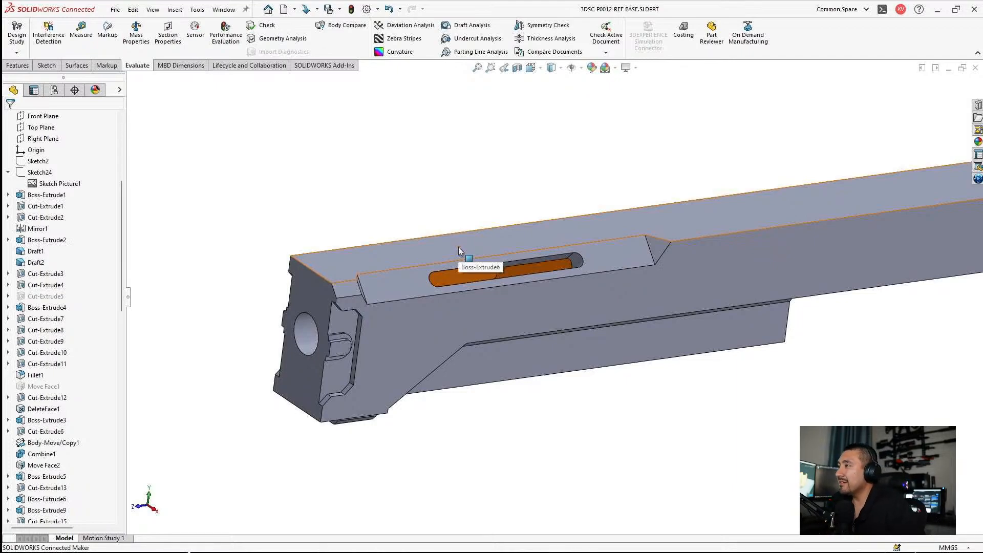
Step: Hide the receiver body to expose the recoil bar and its handle
key(ctrl+4)
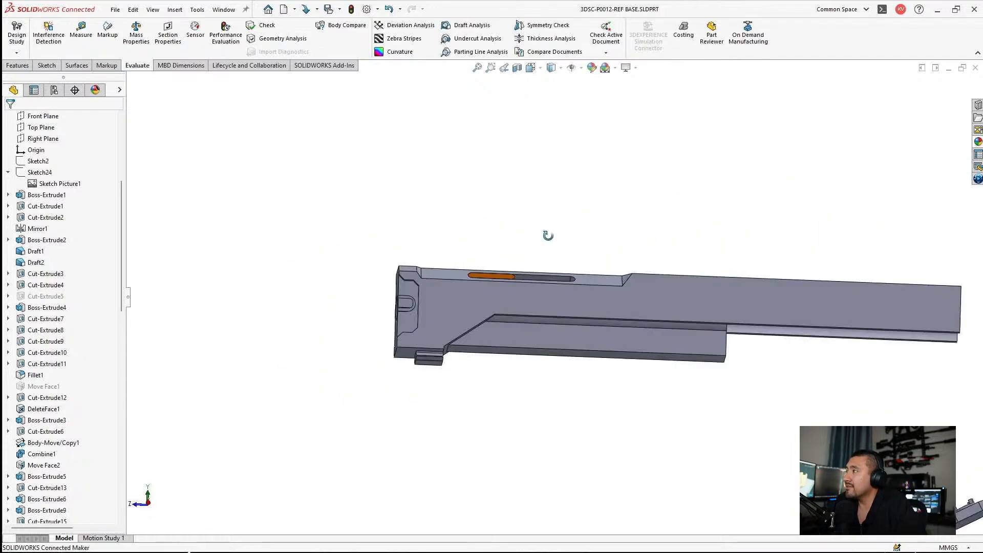
scroll(543, 275, down, 4)
middle_drag(535, 278, 545, 326)
scroll(513, 280, down, 3)
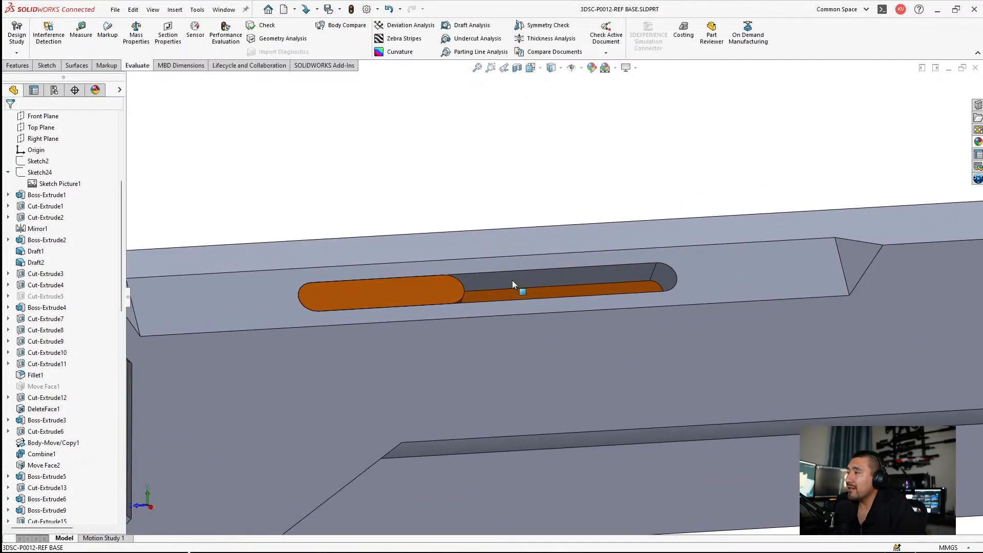
click(479, 364)
click(541, 336)
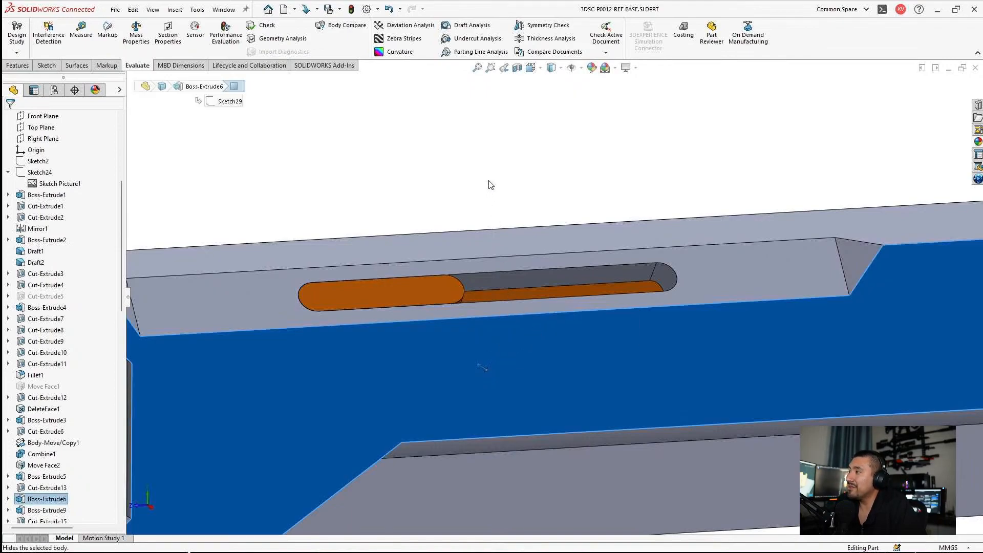
Step: Save the part to this PC with only the recoil bar and handle displayed
scroll(617, 324, up, 3)
middle_drag(616, 324, 625, 367)
scroll(624, 367, up, 3)
middle_drag(757, 251, 748, 197)
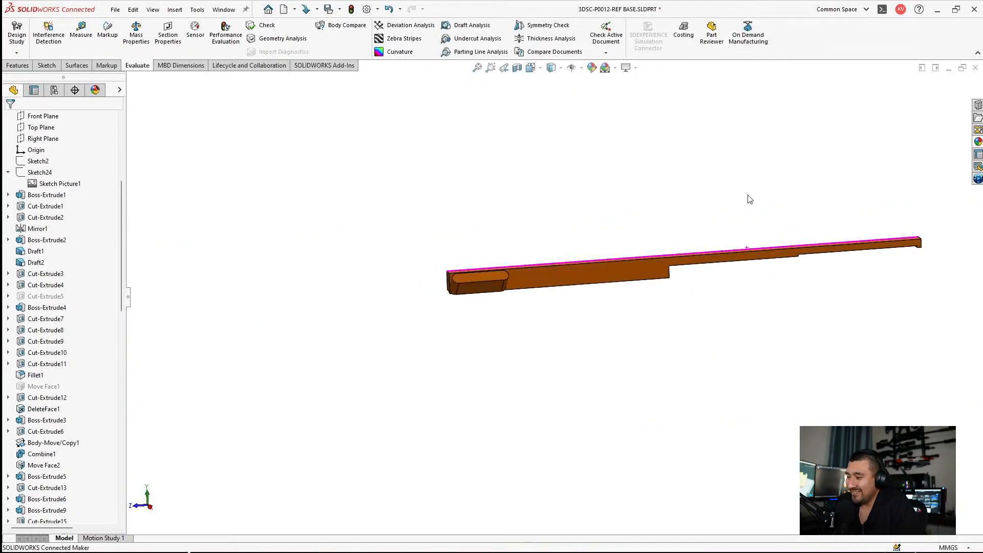
scroll(745, 198, down, 1)
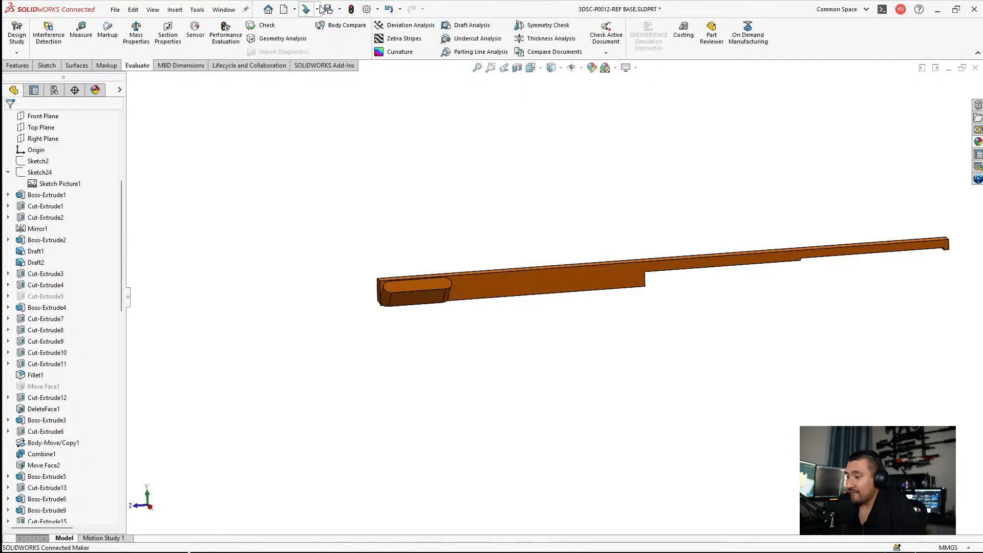
click(340, 11)
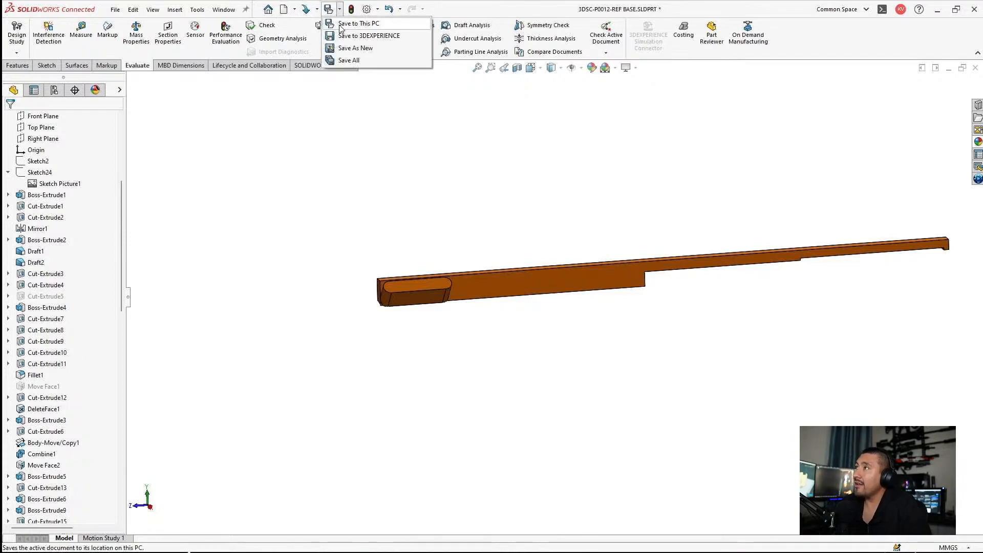
click(340, 26)
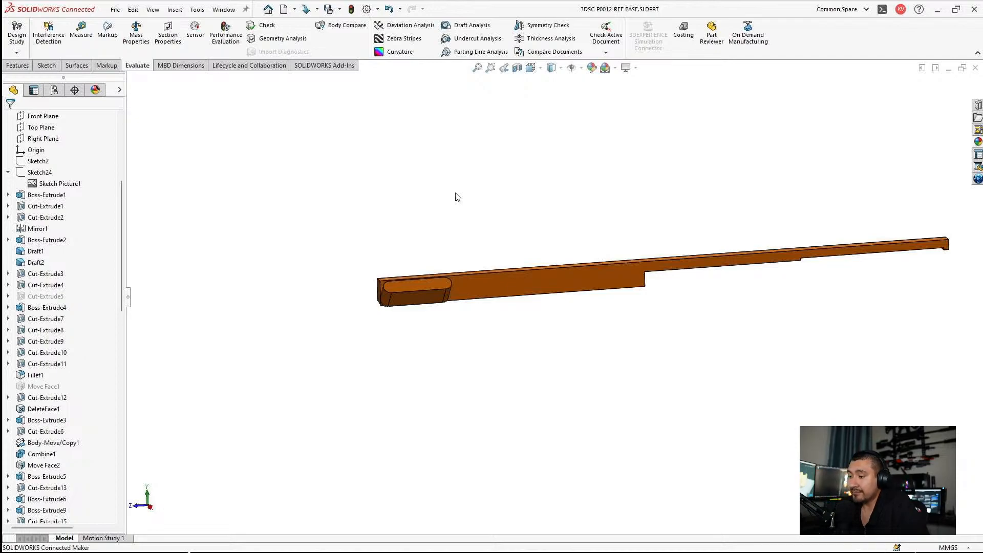
Step: Hide the whole Solid Bodies folder at once and show it again so that every body is displayed
scroll(60, 164, up, 6)
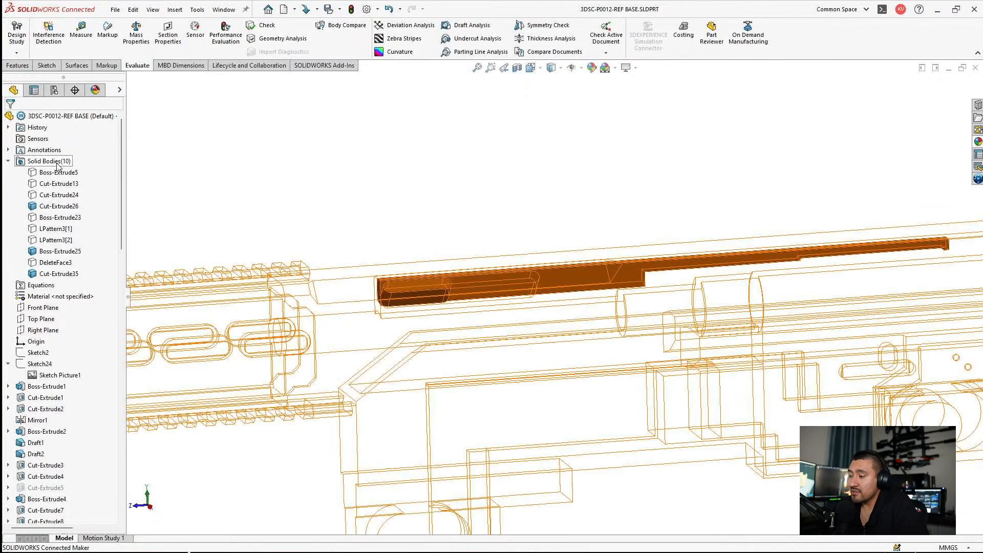
right_click(59, 161)
click(66, 148)
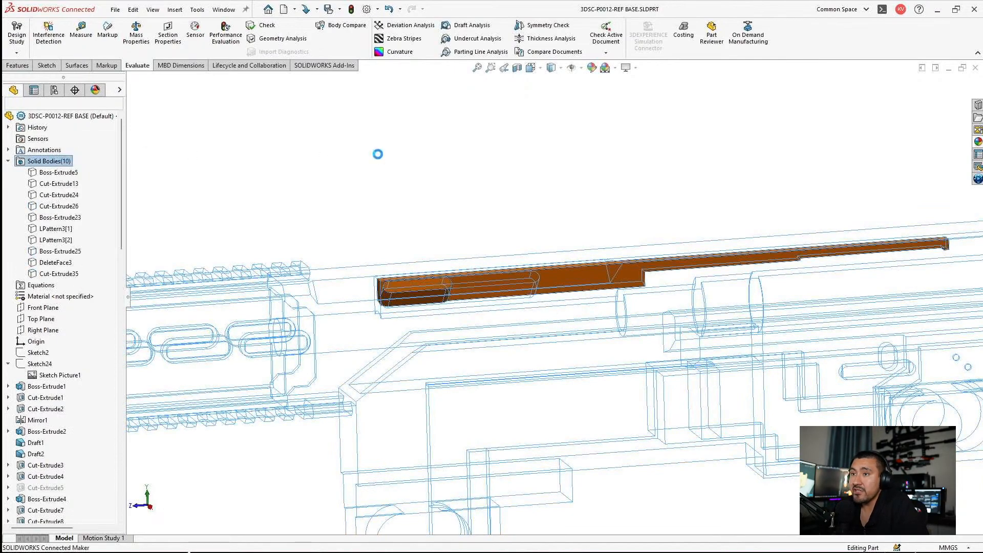
right_click(35, 162)
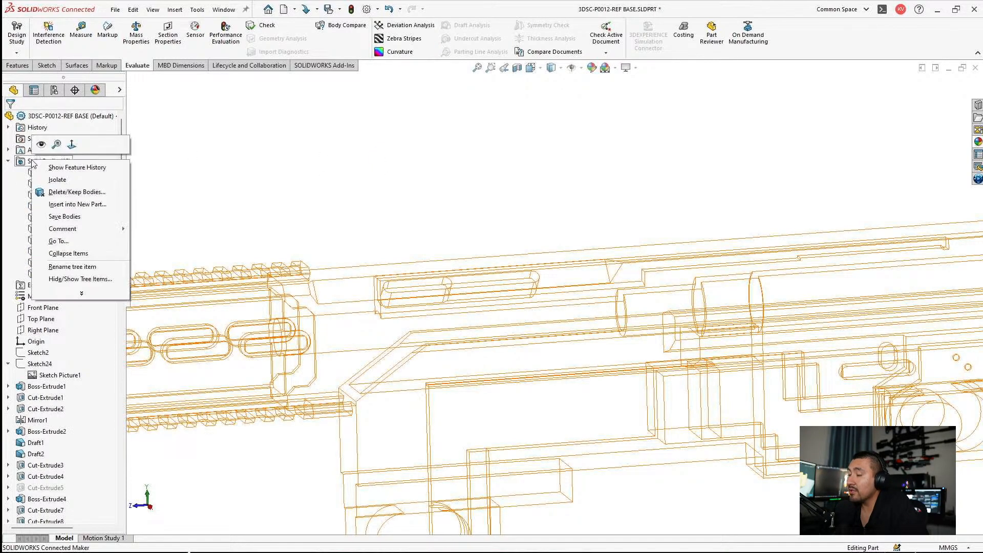
click(40, 147)
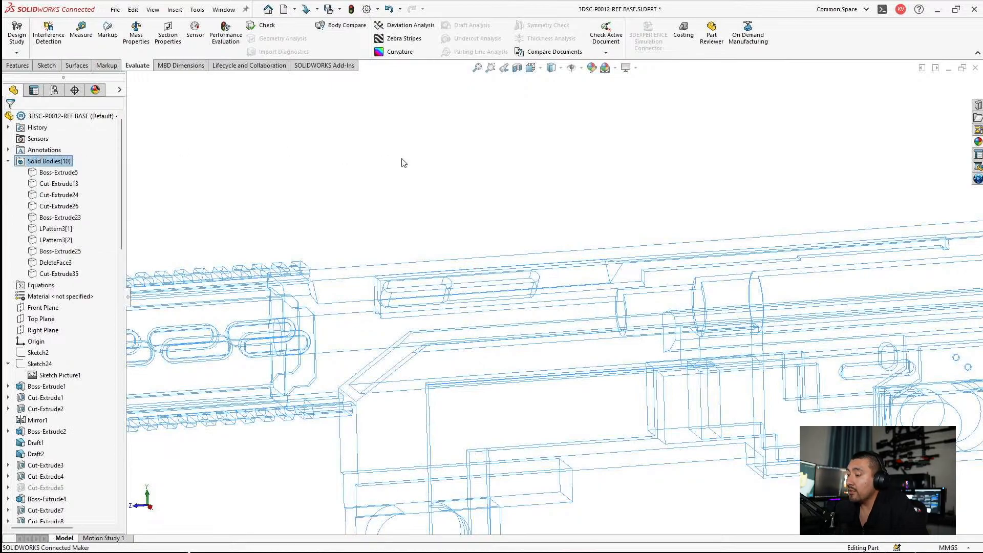
scroll(545, 289, up, 3)
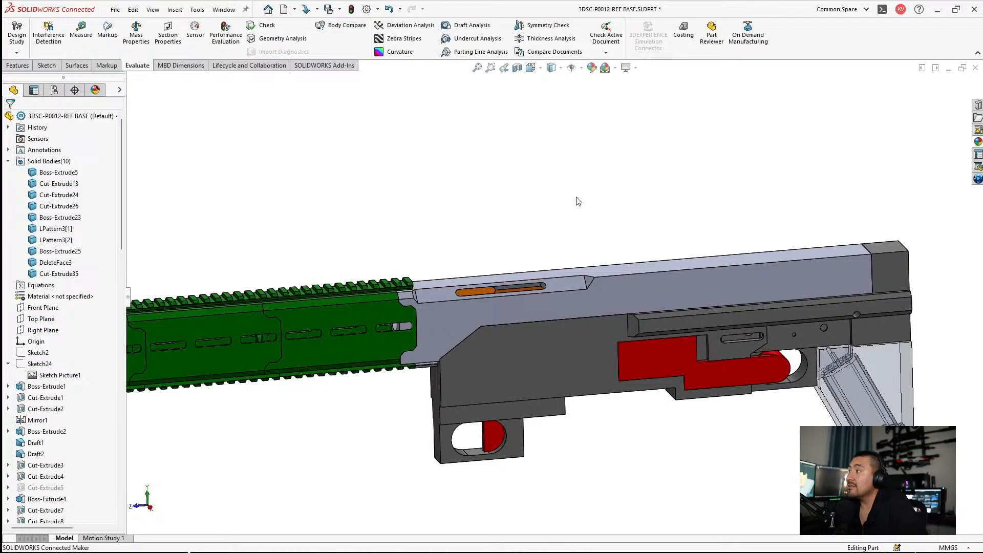
Step: Turn off the transparency of the stock body Cut-Extrude24 so it displays as opaque
click(879, 406)
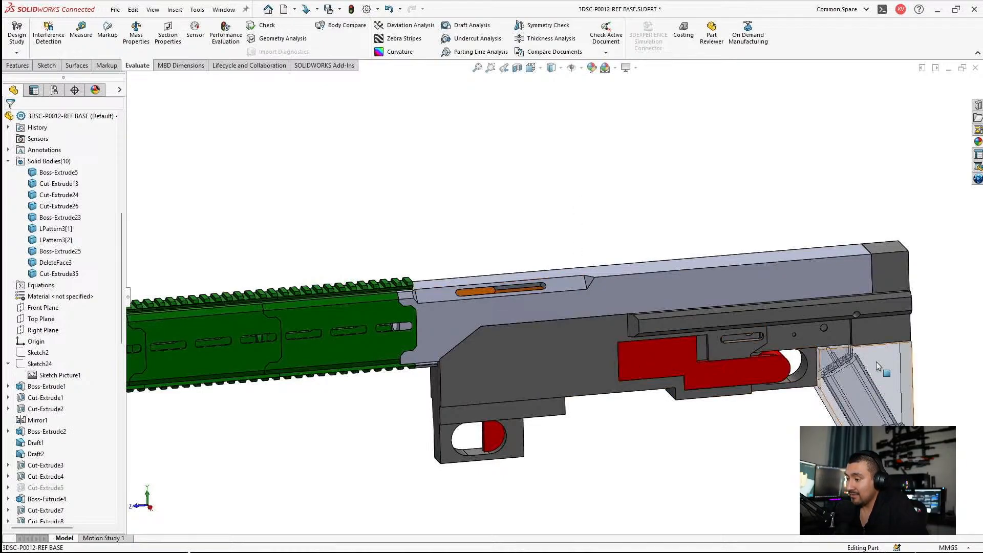
scroll(82, 263, up, 10)
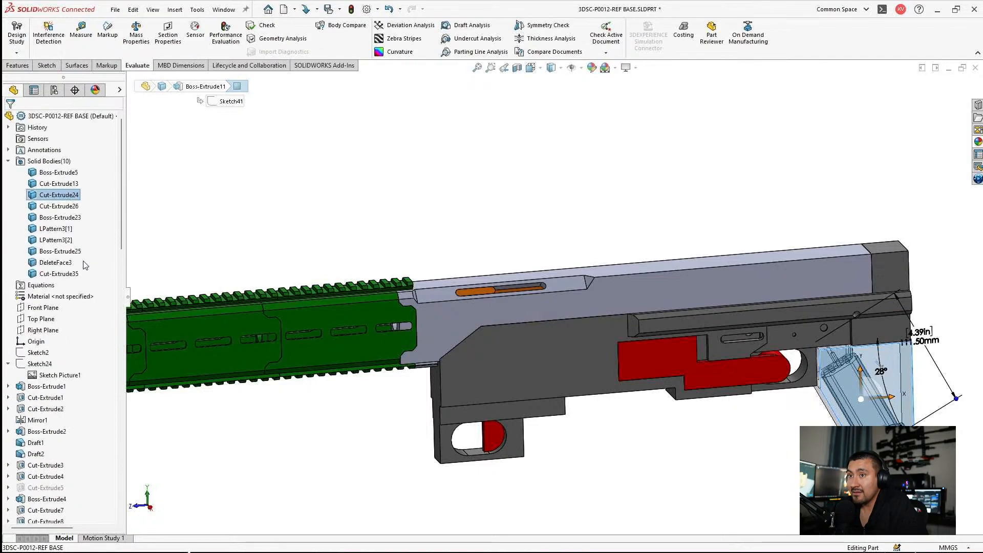
right_click(49, 195)
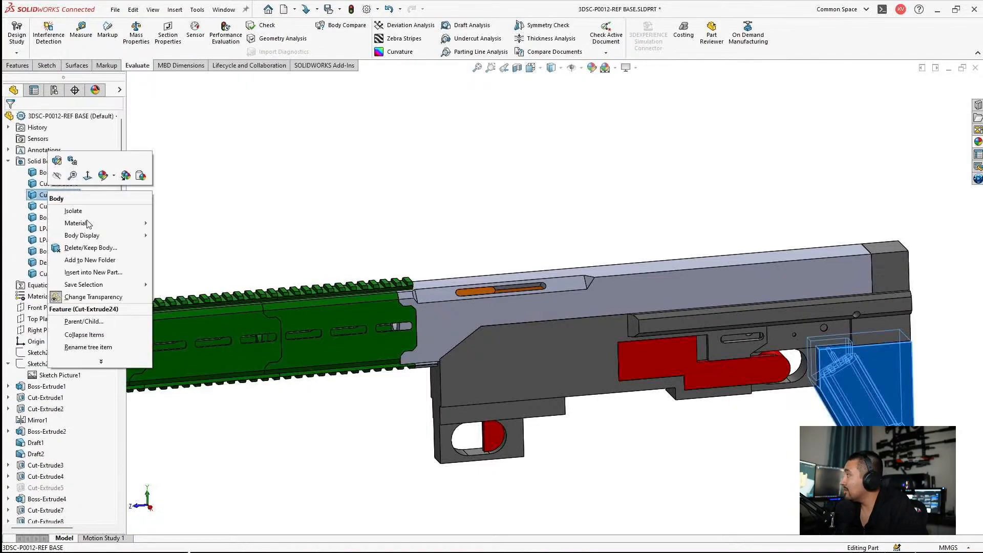
click(93, 297)
scroll(739, 300, down, 5)
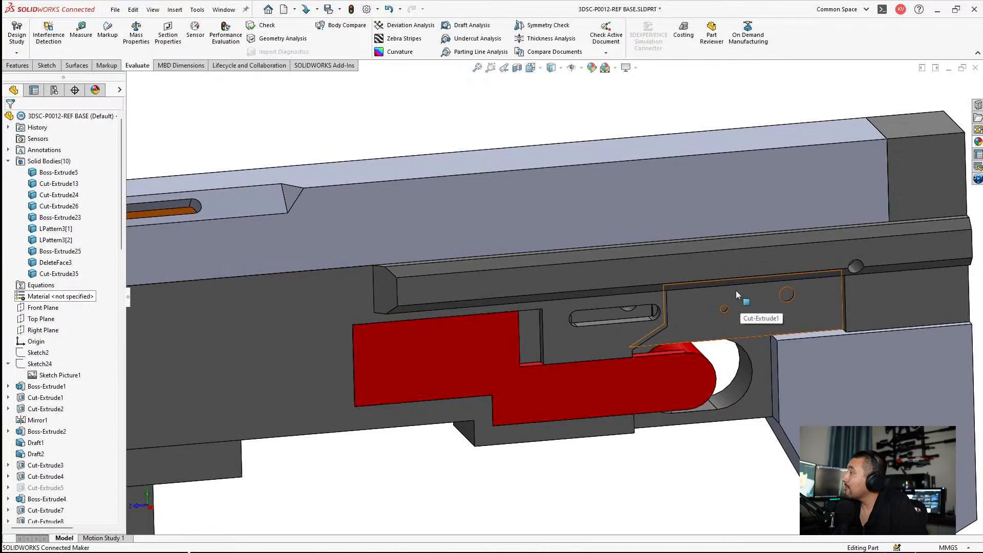
Step: Save the complete rifle part to this PC
scroll(758, 310, up, 3)
scroll(775, 310, up, 5)
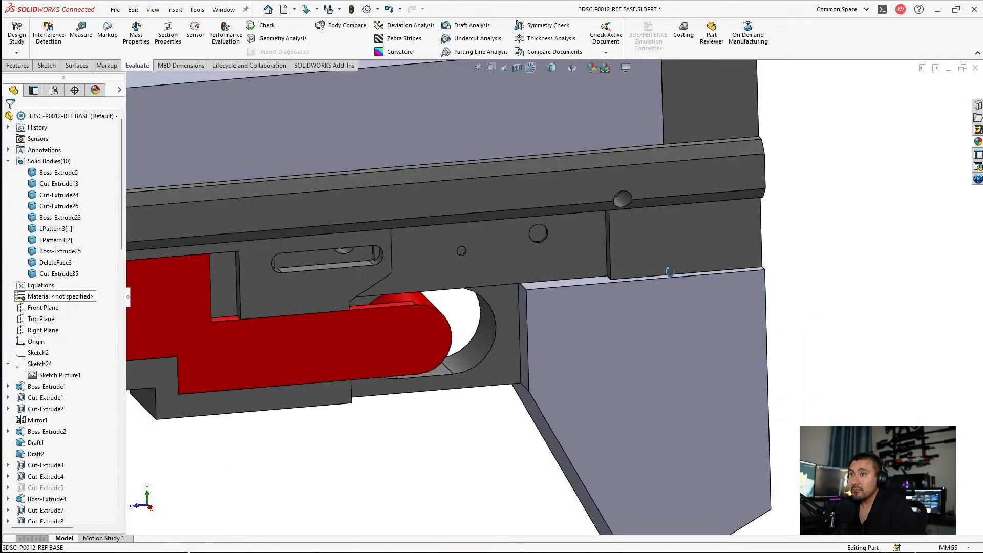
scroll(436, 269, down, 4)
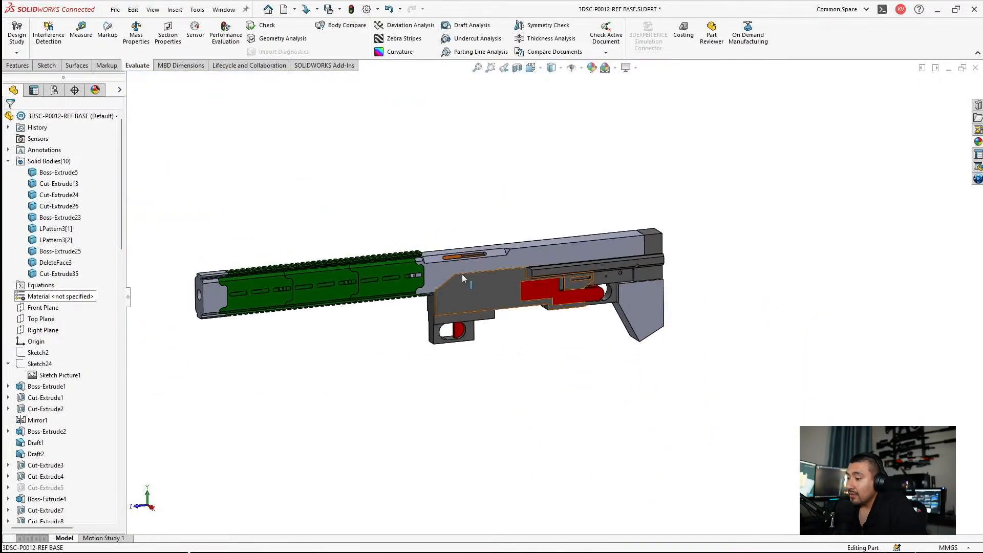
click(340, 9)
click(342, 24)
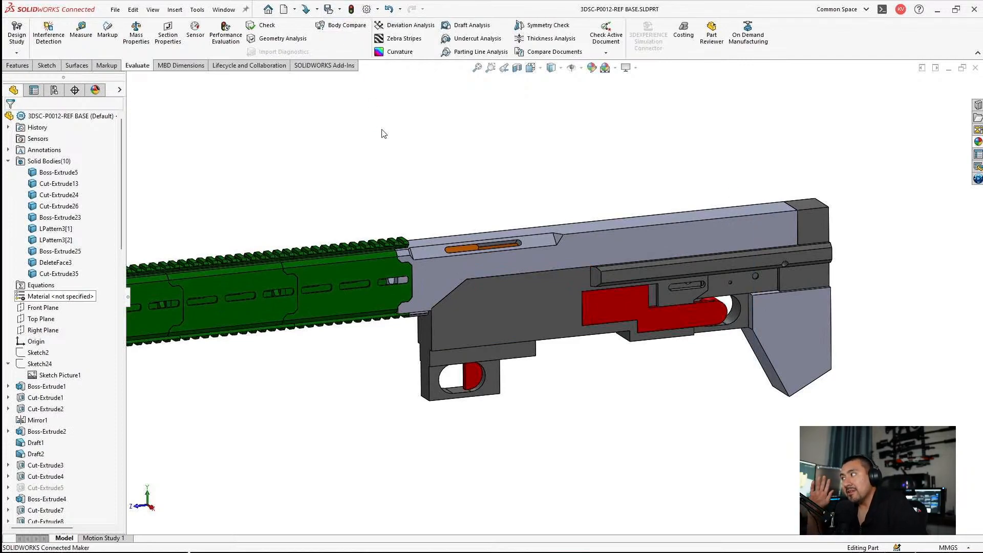
Step: Examine the finished rifle's receiver, grip, red internals and stock end from several angles
scroll(465, 290, down, 3)
middle_drag(445, 188, 445, 199)
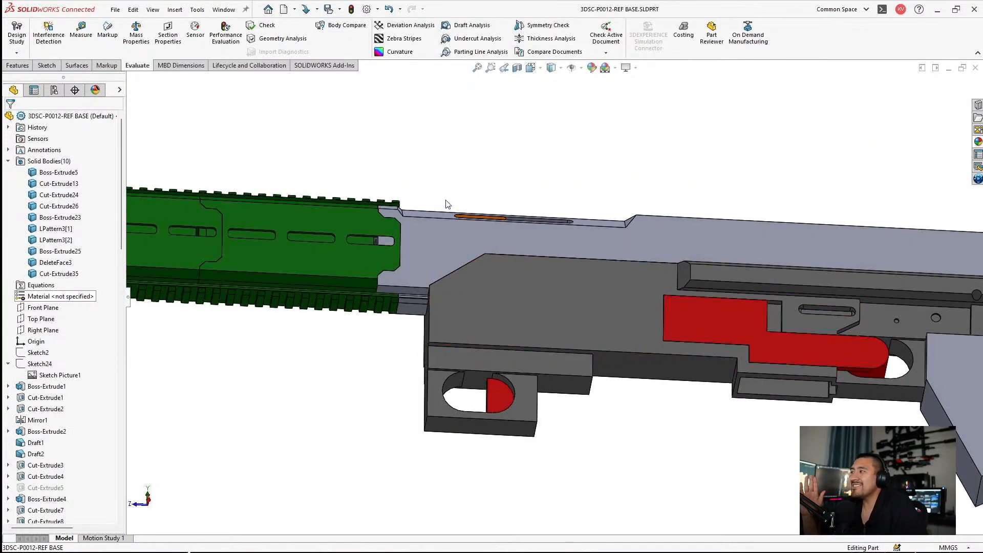
scroll(446, 201, up, 1)
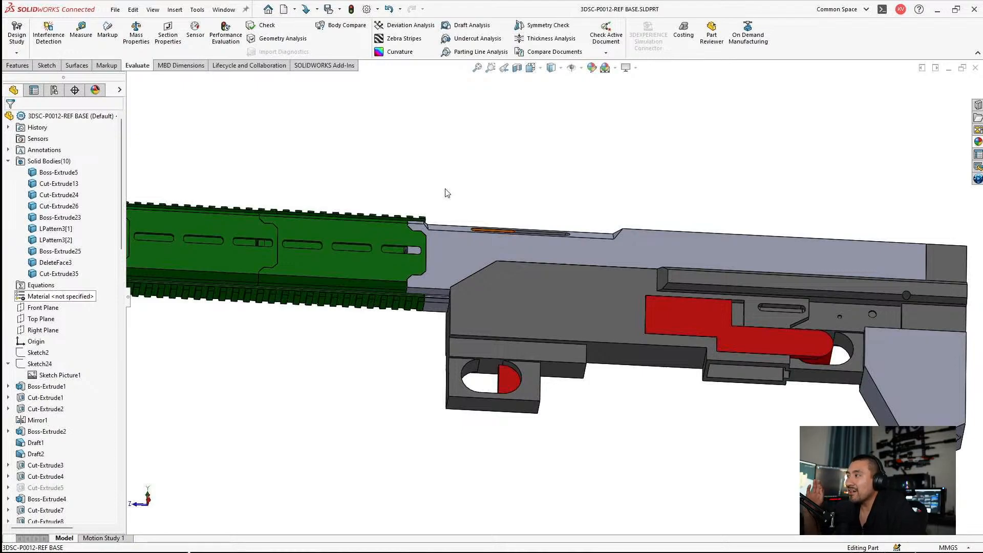
scroll(509, 251, up, 1)
middle_drag(509, 256, 455, 361)
scroll(499, 330, up, 2)
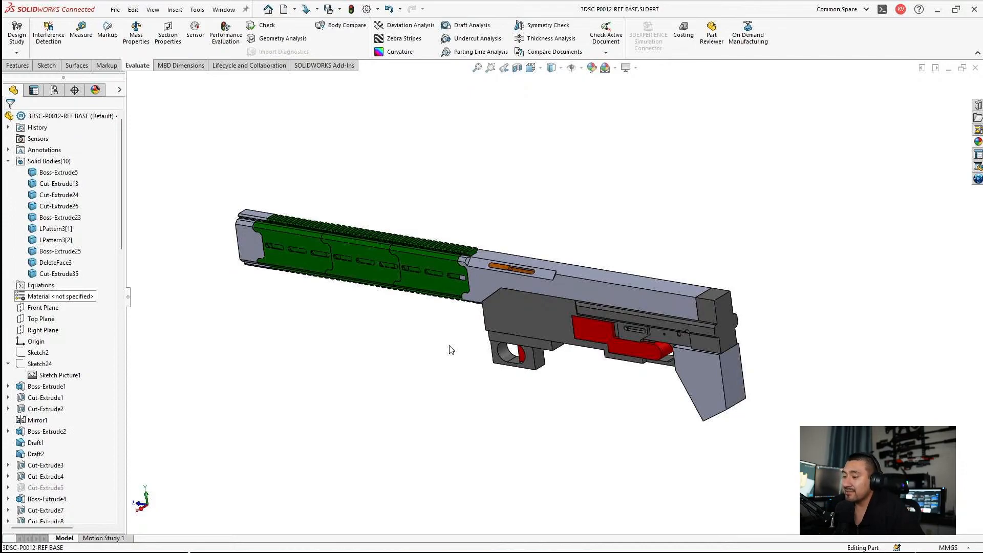
scroll(717, 322, down, 10)
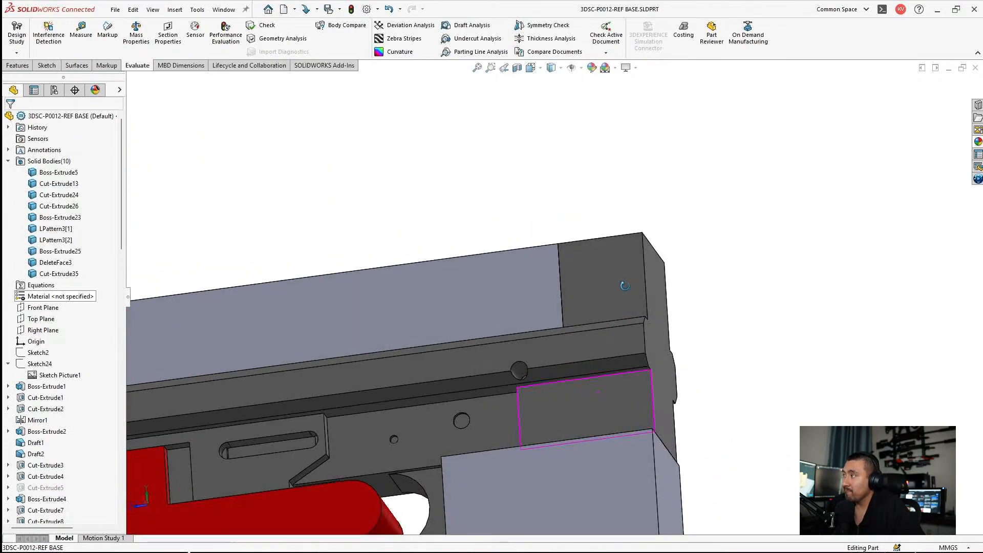
middle_drag(624, 285, 620, 298)
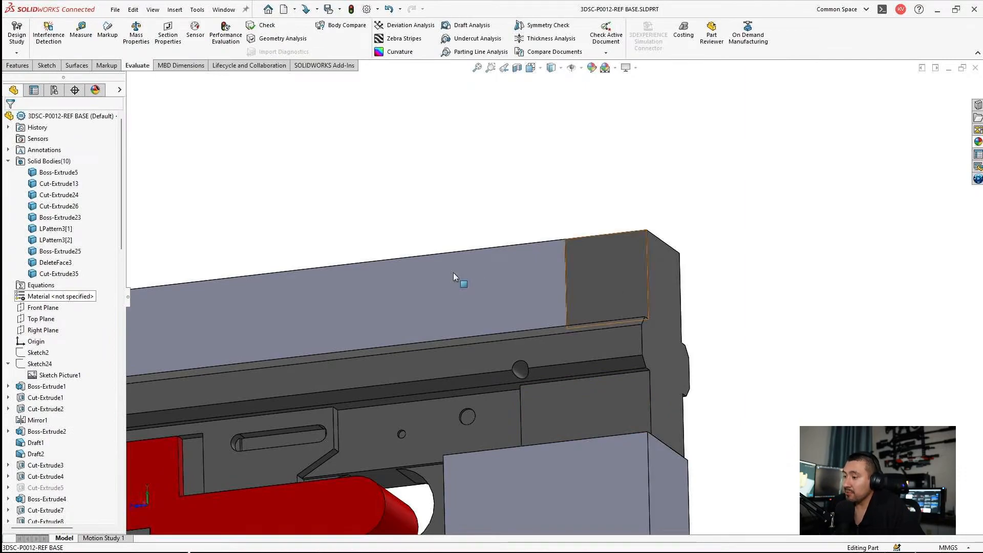
scroll(456, 278, up, 8)
scroll(471, 437, down, 4)
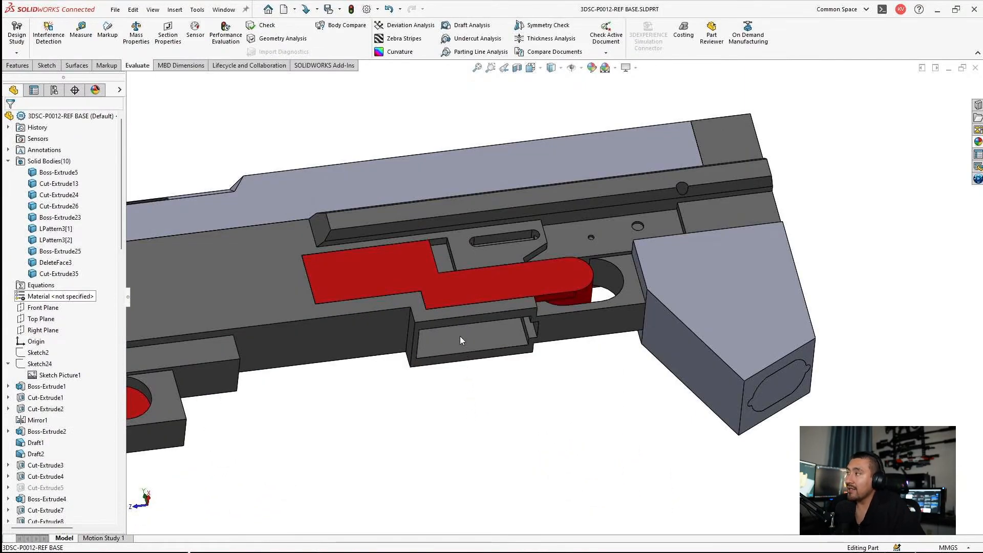
middle_drag(495, 380, 474, 417)
scroll(473, 414, up, 4)
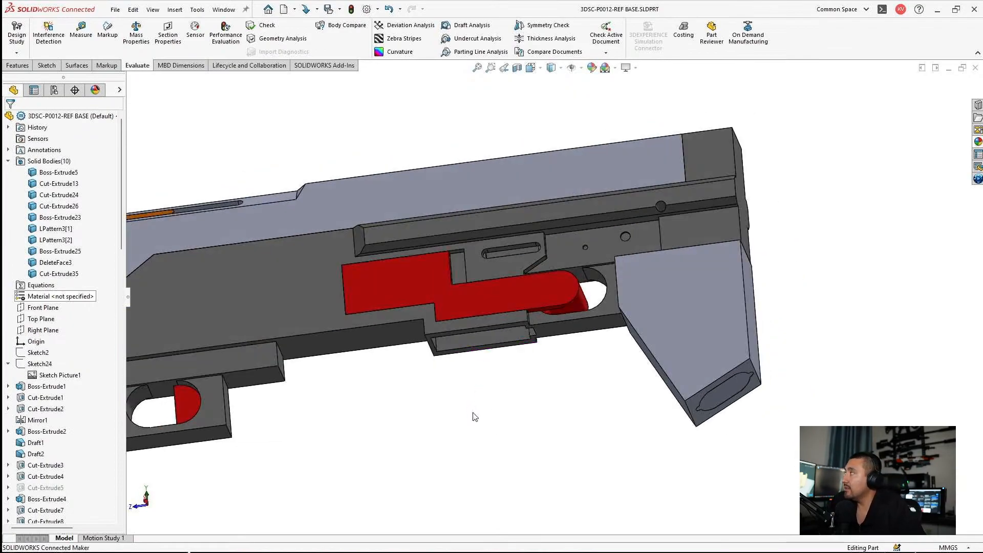
middle_drag(403, 298, 399, 350)
scroll(366, 285, down, 3)
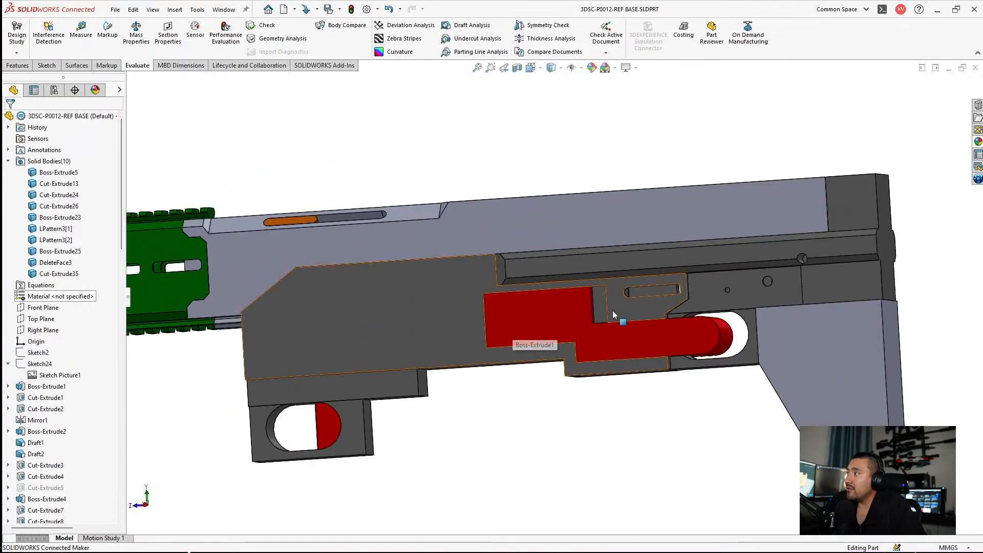
scroll(647, 394, up, 3)
scroll(637, 364, down, 3)
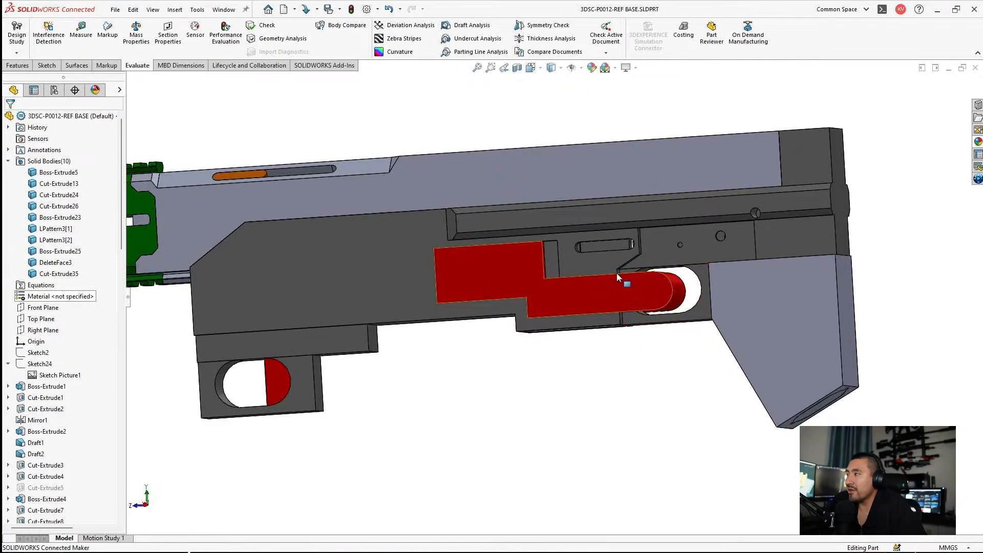
scroll(555, 287, up, 3)
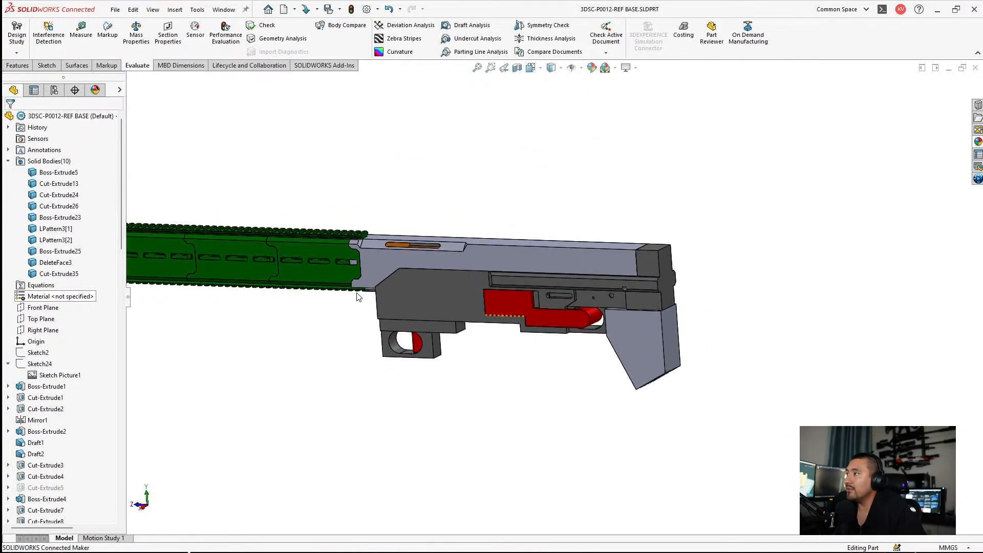
Step: Inspect the green handguard, its rails and the muzzle end from the side, front and below
scroll(323, 303, down, 2)
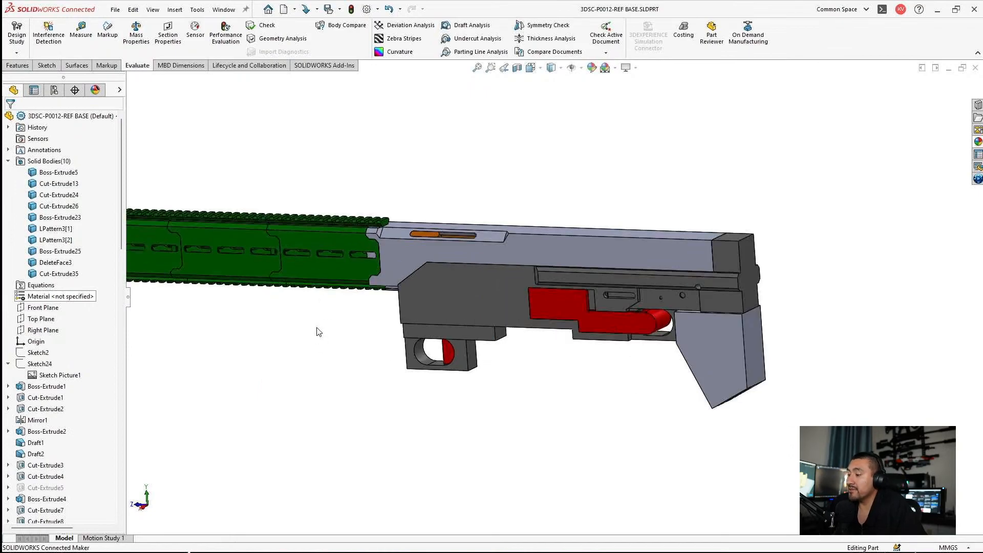
scroll(276, 267, up, 2)
scroll(349, 287, down, 4)
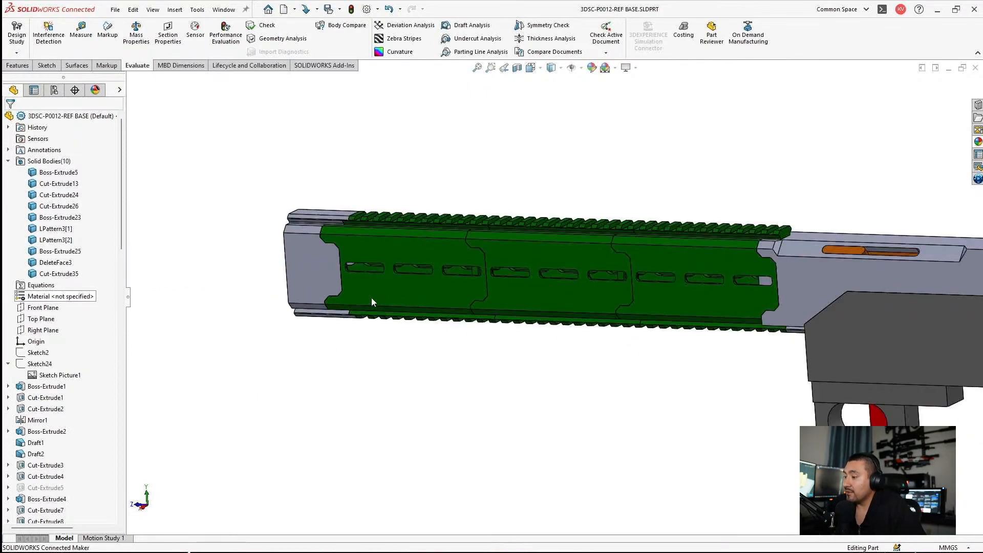
middle_drag(372, 302, 460, 329)
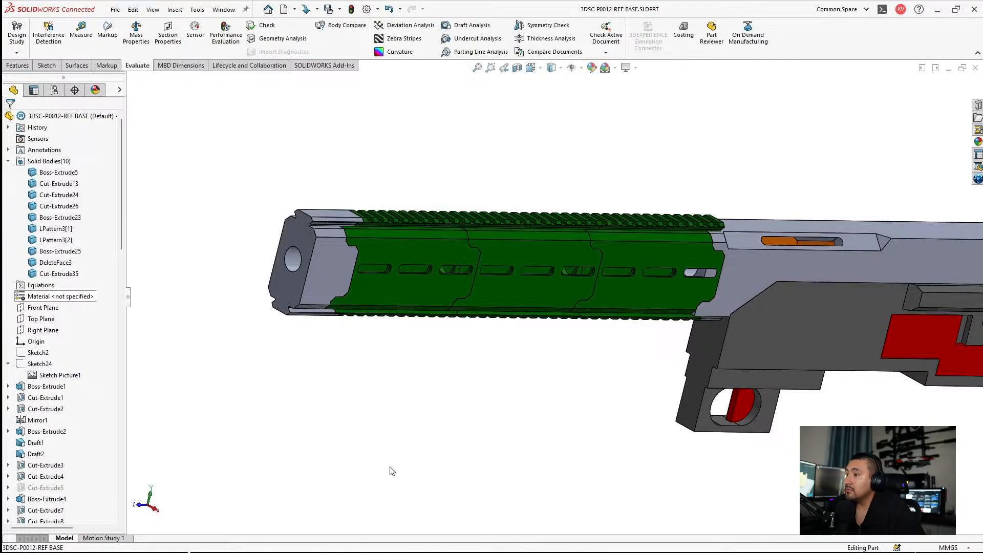
scroll(620, 215, down, 5)
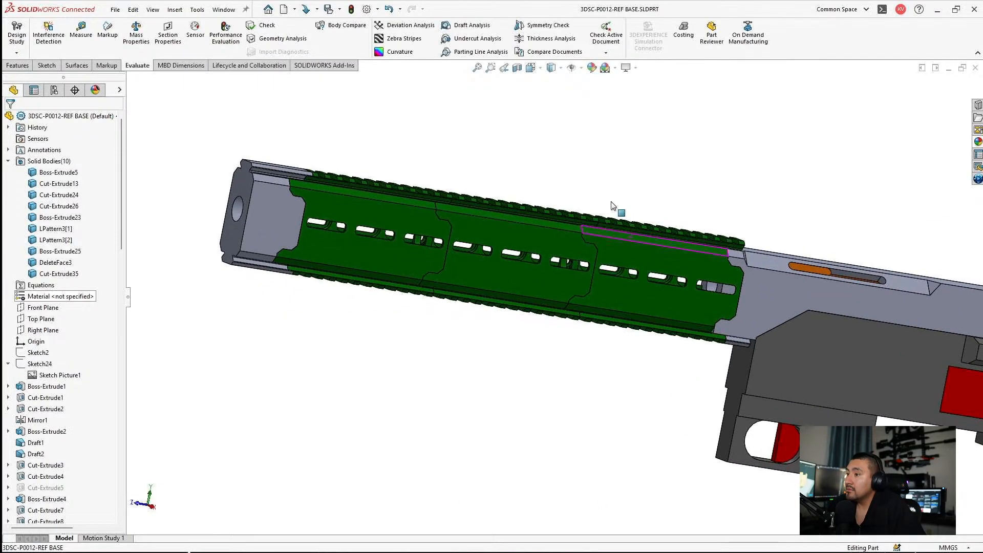
scroll(733, 308, up, 5)
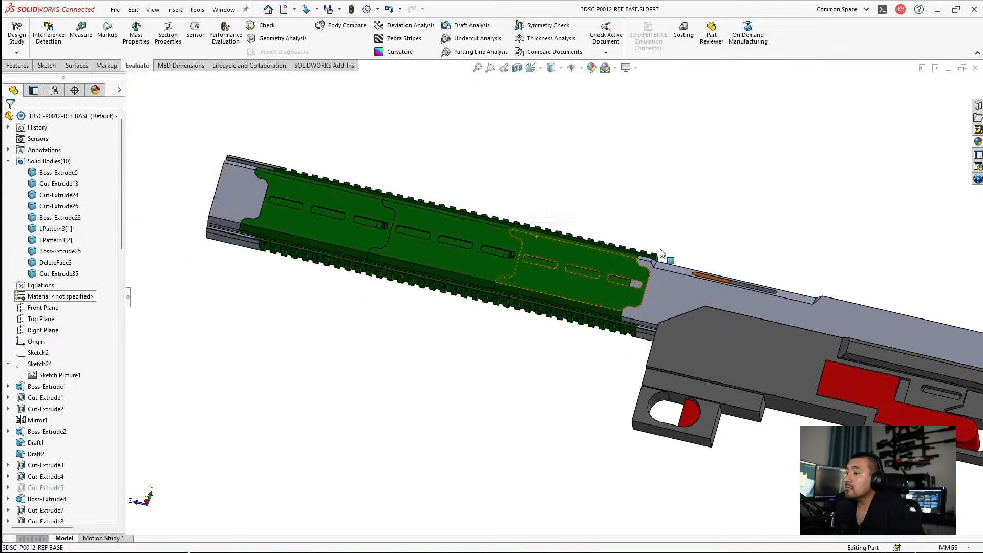
middle_drag(629, 280, 647, 340)
scroll(616, 239, down, 2)
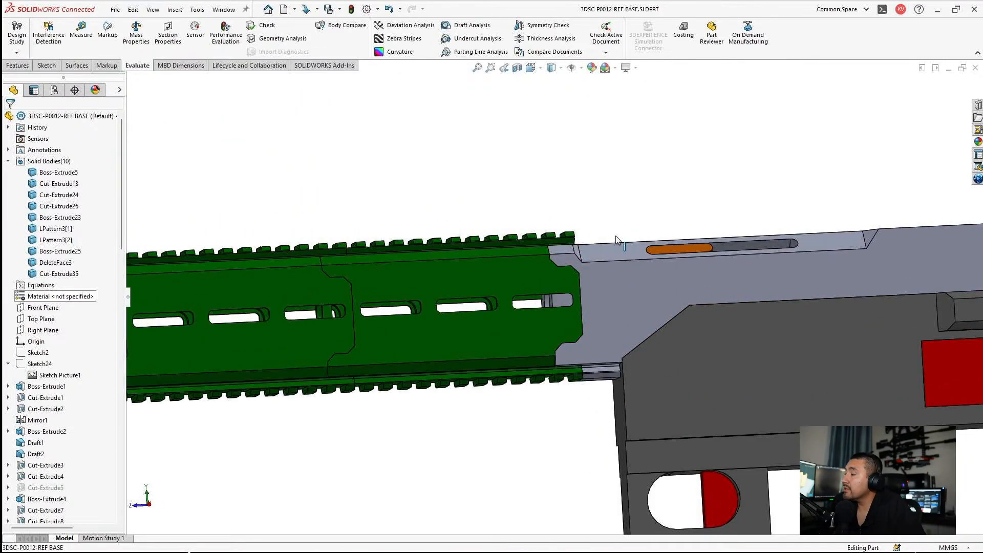
Step: Inspect the orange recoil bar handle in its receiver slot up close and in relation to the whole receiver
middle_drag(617, 239, 564, 334)
scroll(565, 337, up, 3)
scroll(676, 256, down, 7)
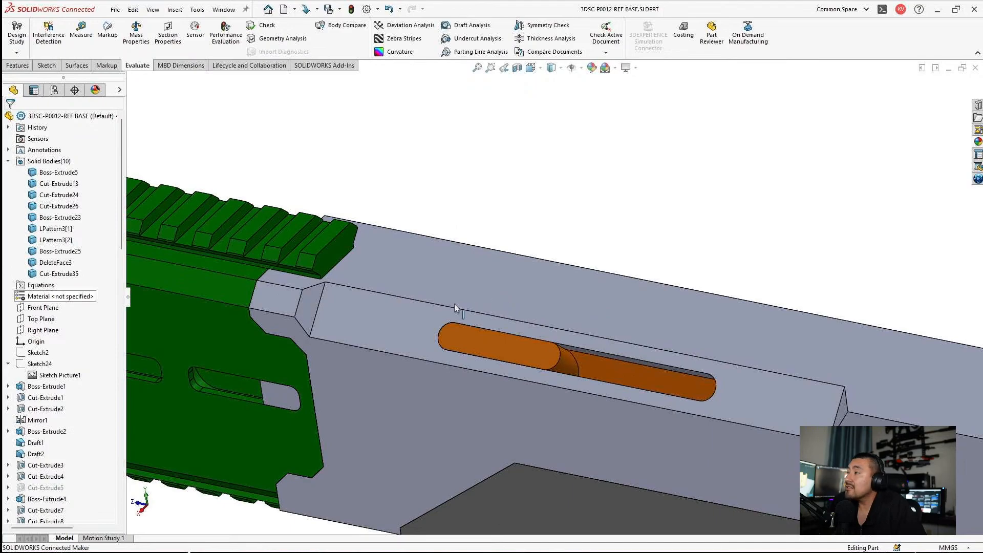
scroll(439, 304, down, 1)
middle_drag(439, 303, 509, 292)
scroll(585, 302, up, 3)
scroll(591, 318, down, 4)
middle_drag(591, 317, 633, 353)
scroll(634, 351, up, 3)
scroll(644, 333, down, 1)
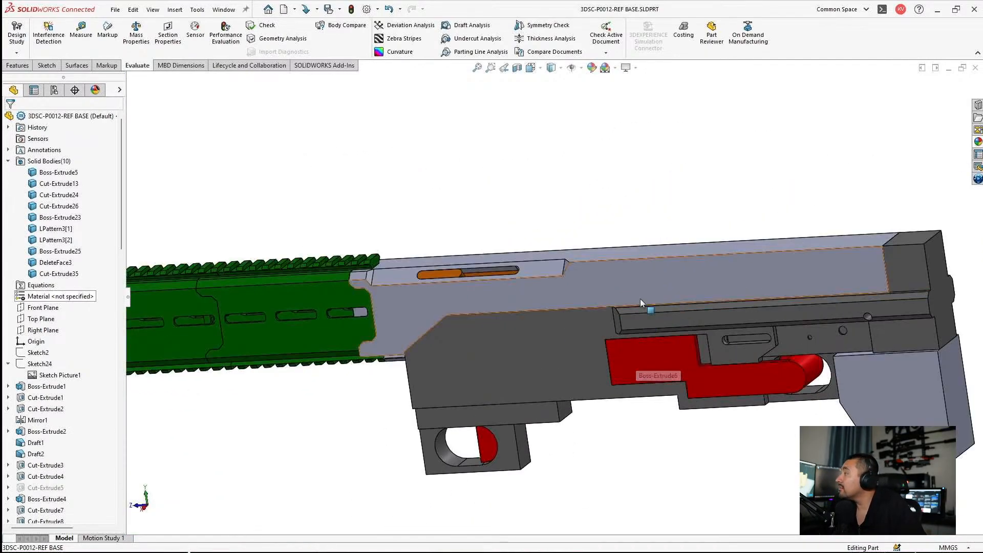